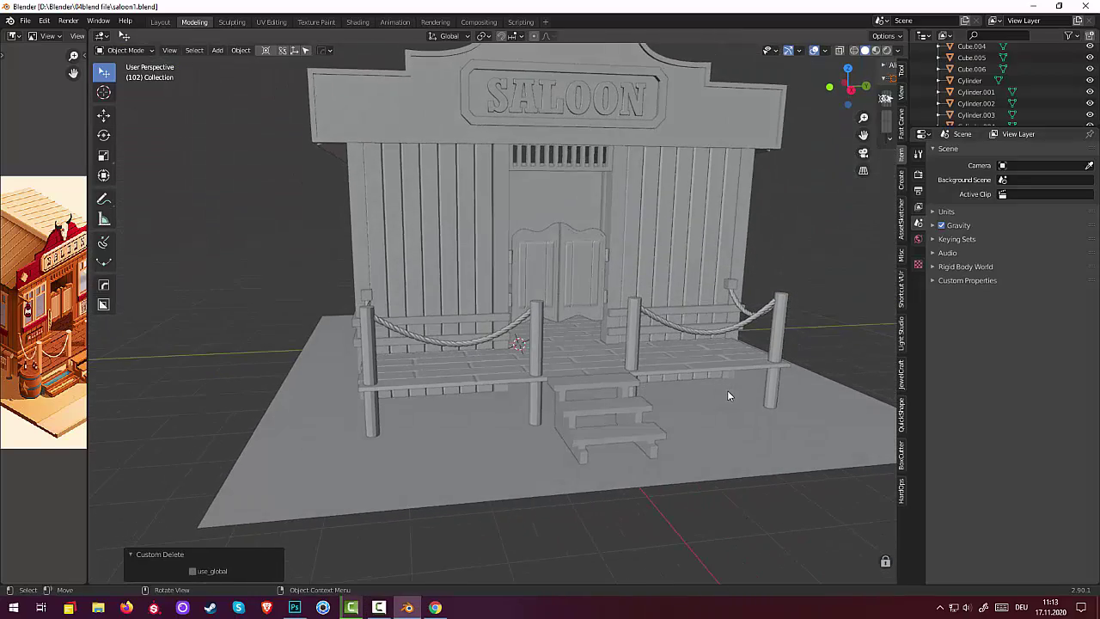
Add a 2 m plane and rotate it 90° about Y so it stands upright
{"action": "key", "text": "shift"}
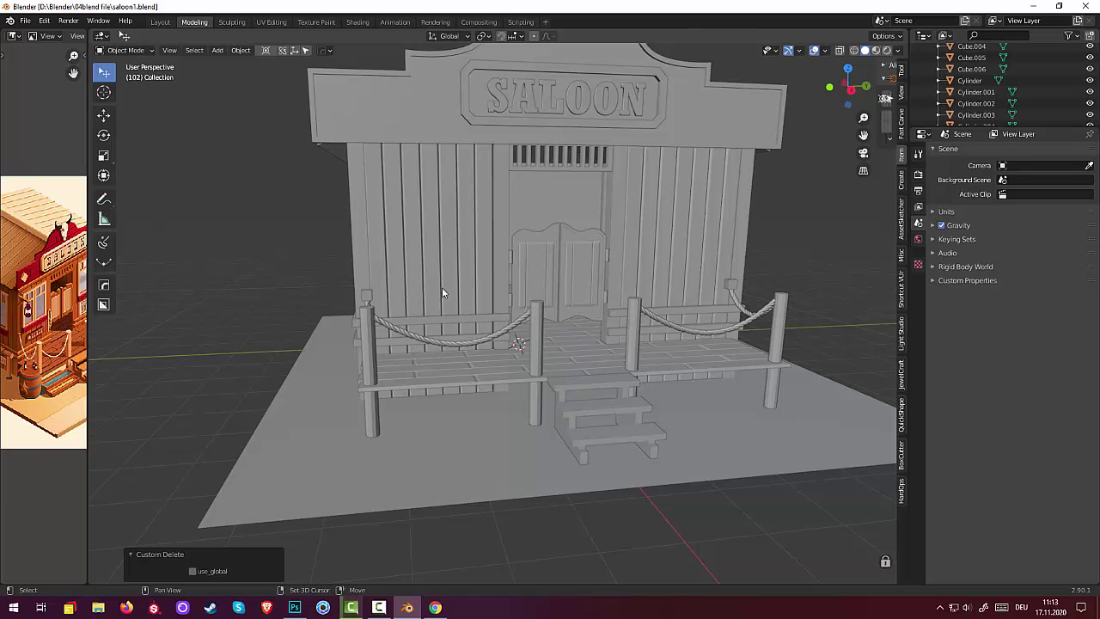
{"action": "key", "text": "shift+a"}
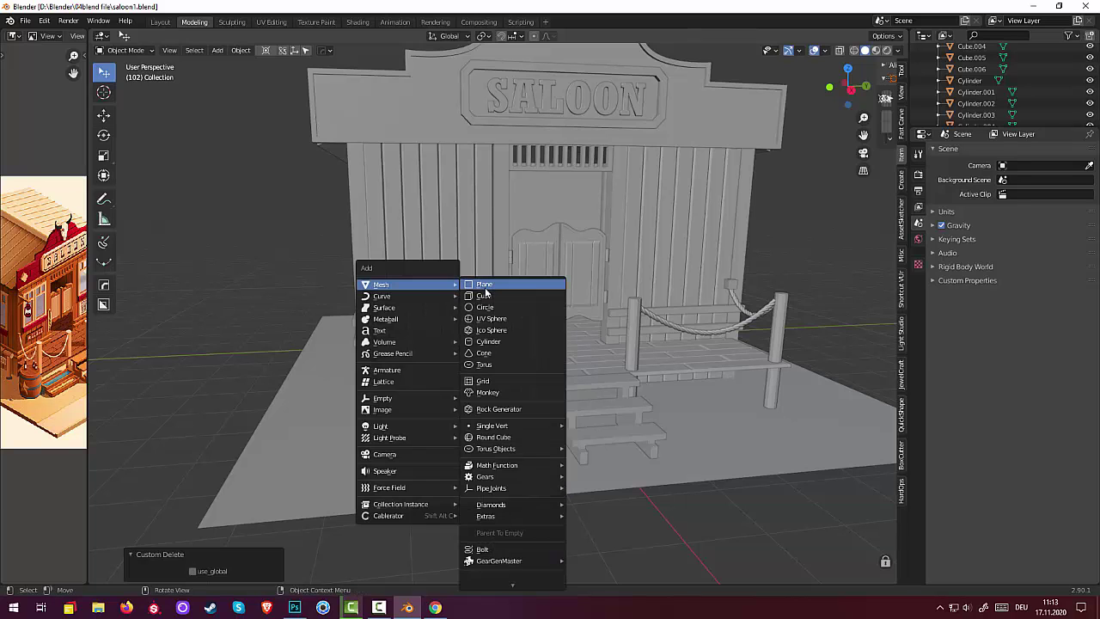
{"action": "left_click", "coordinate": [485, 291]}
{"action": "middle_click_drag", "start_coordinate": [486, 291], "coordinate": [480, 335]}
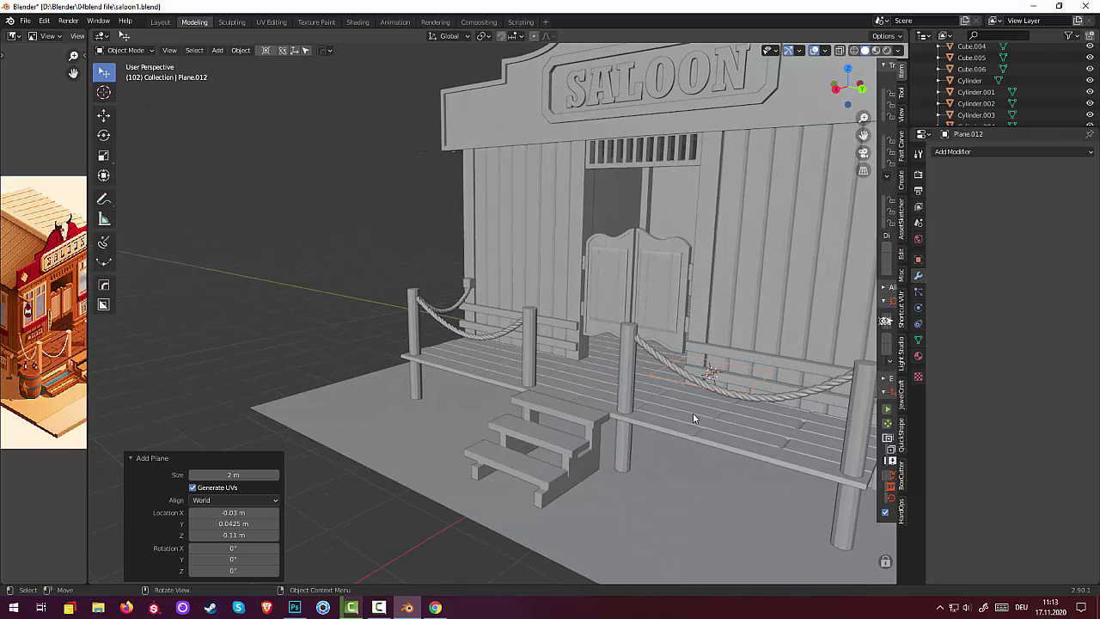
{"action": "key", "text": "r"}
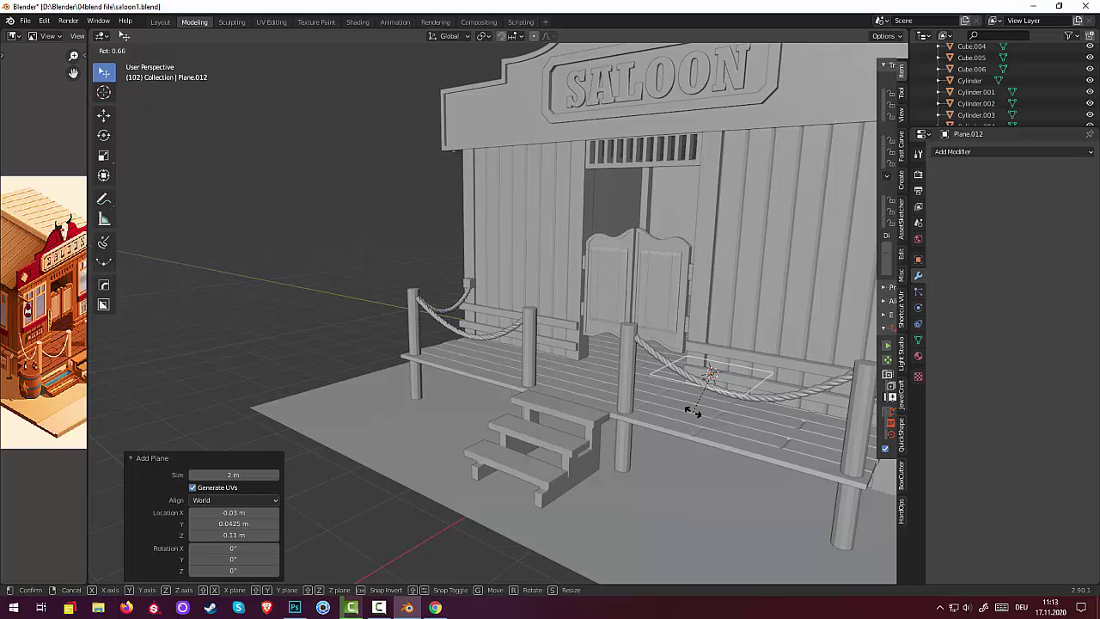
{"action": "type", "text": "y90"}
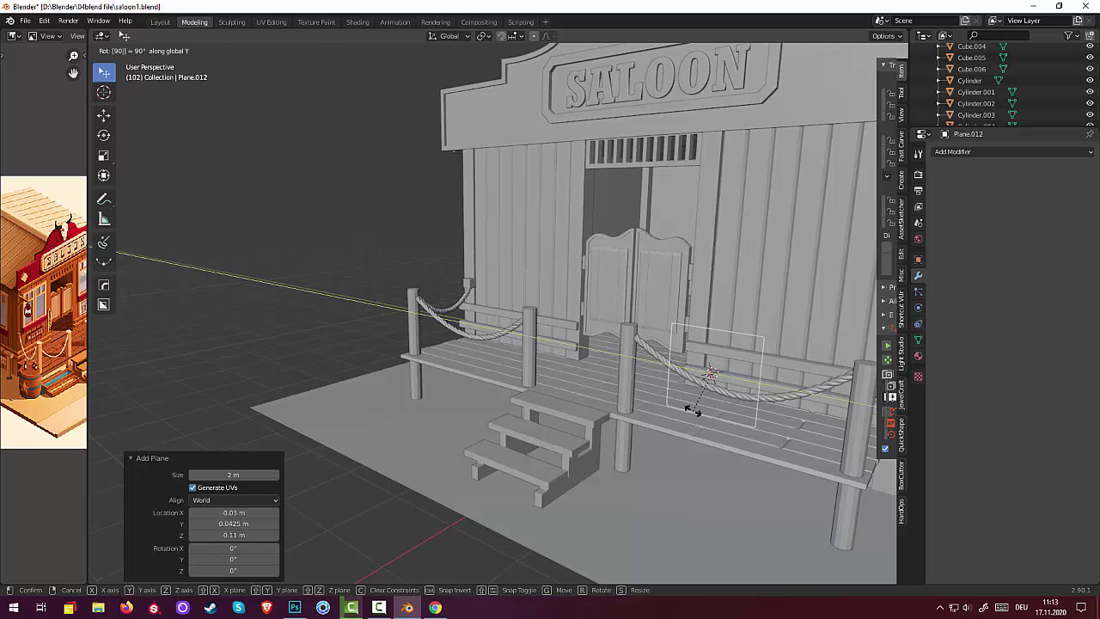
{"action": "key", "text": "Return"}
{"action": "middle_click_drag", "start_coordinate": [694, 409], "coordinate": [678, 416]}
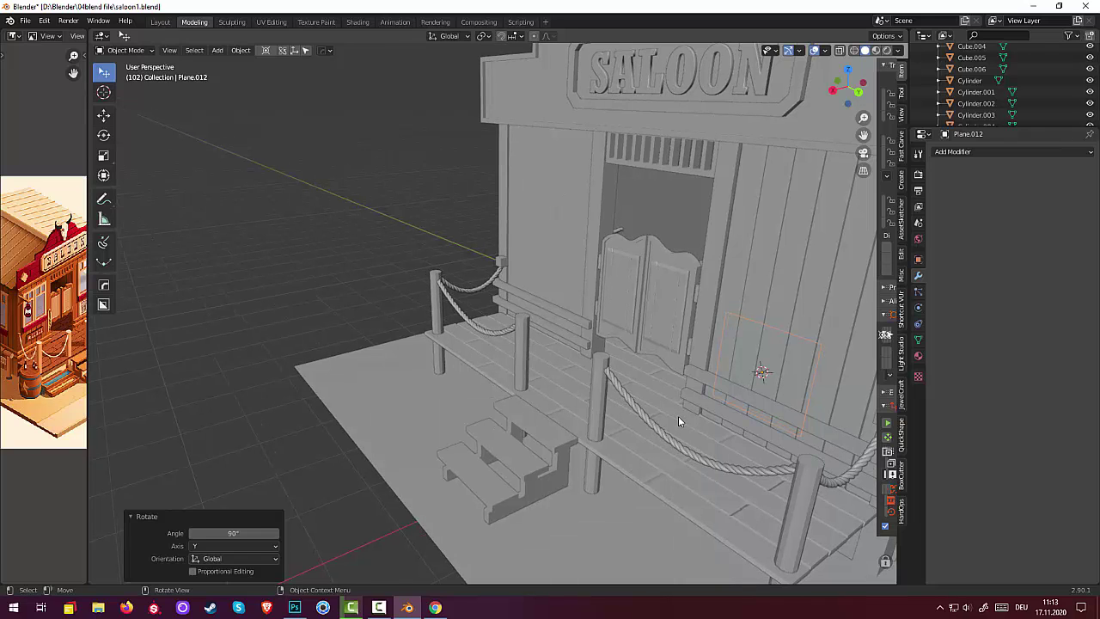
Move the plane 8.0912 m along X in front of the saloon, viewed from the right
{"action": "key", "text": "g"}
{"action": "key", "text": "x"}
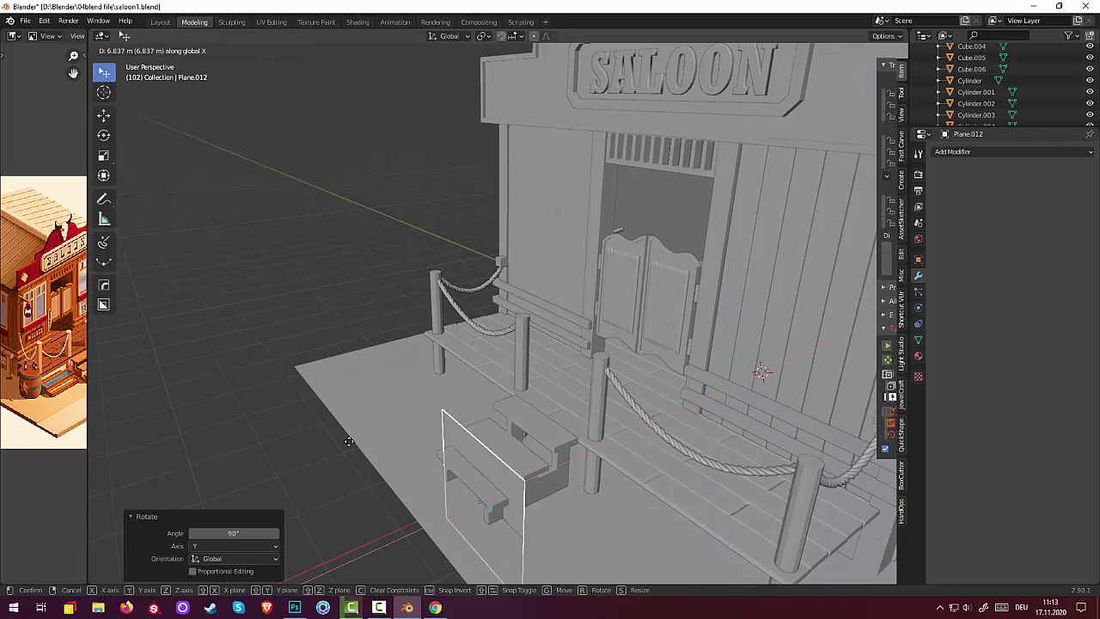
{"action": "left_click", "coordinate": [264, 443]}
{"action": "middle_click_drag", "start_coordinate": [265, 443], "coordinate": [639, 391]}
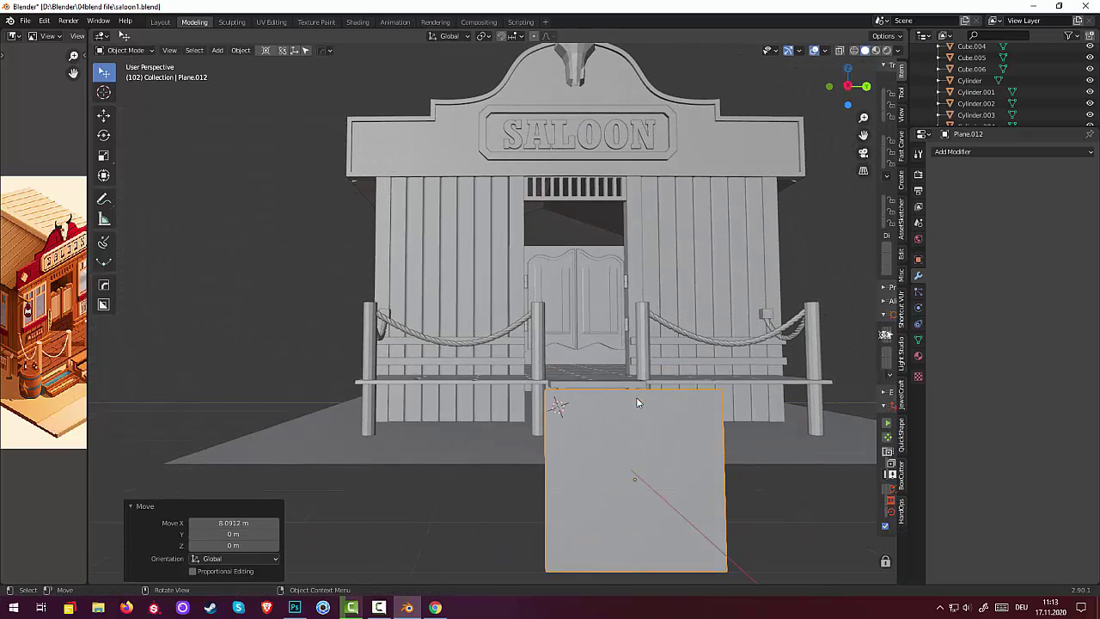
{"action": "middle_click_drag", "start_coordinate": [639, 391], "coordinate": [635, 455]}
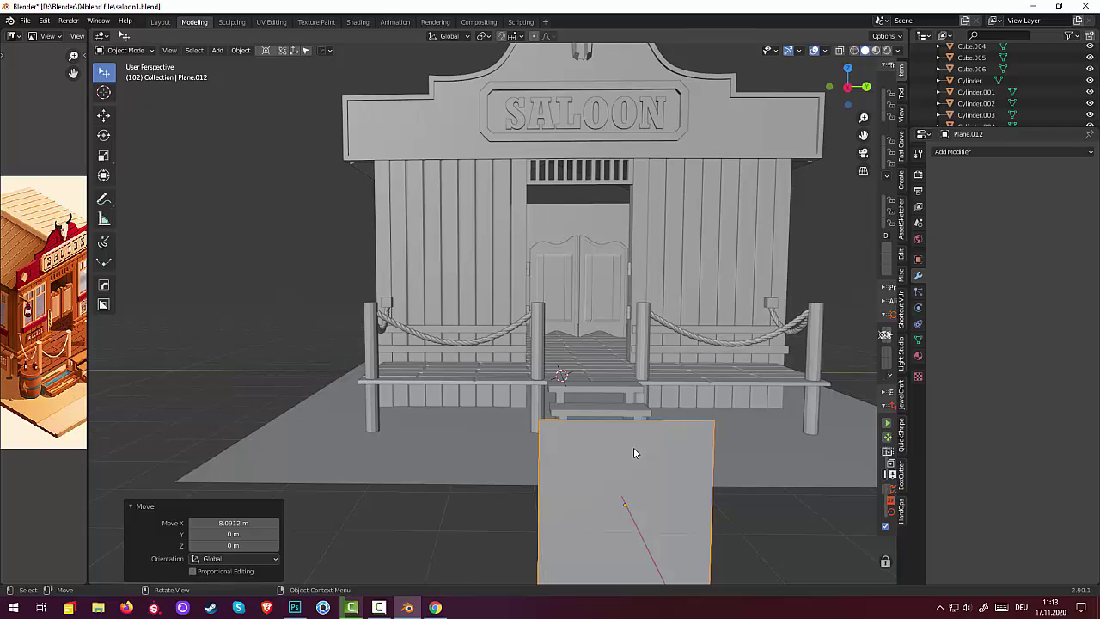
{"action": "key", "text": "KP_3"}
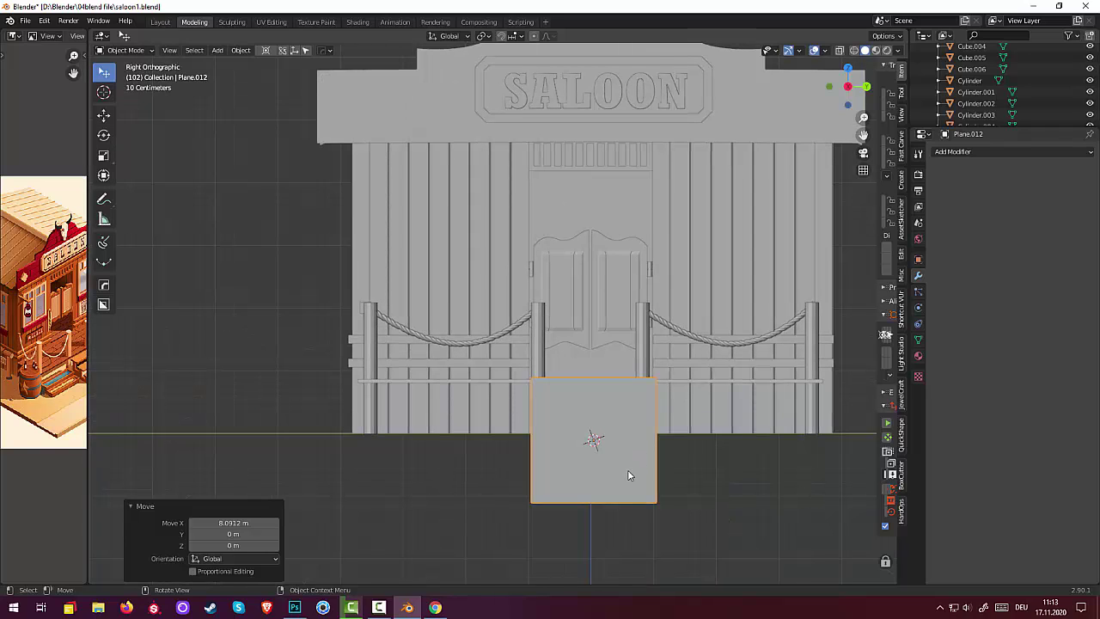
Place the plane on the facade left of the doors and stretch it taller along Z
{"action": "key", "text": "g"}
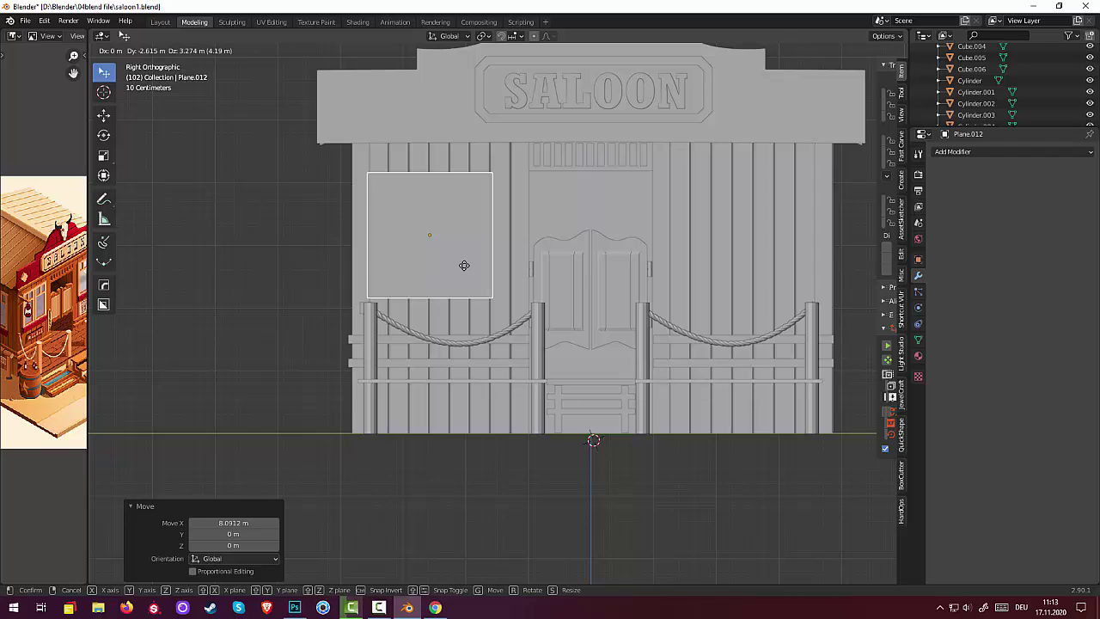
{"action": "left_click", "coordinate": [464, 265]}
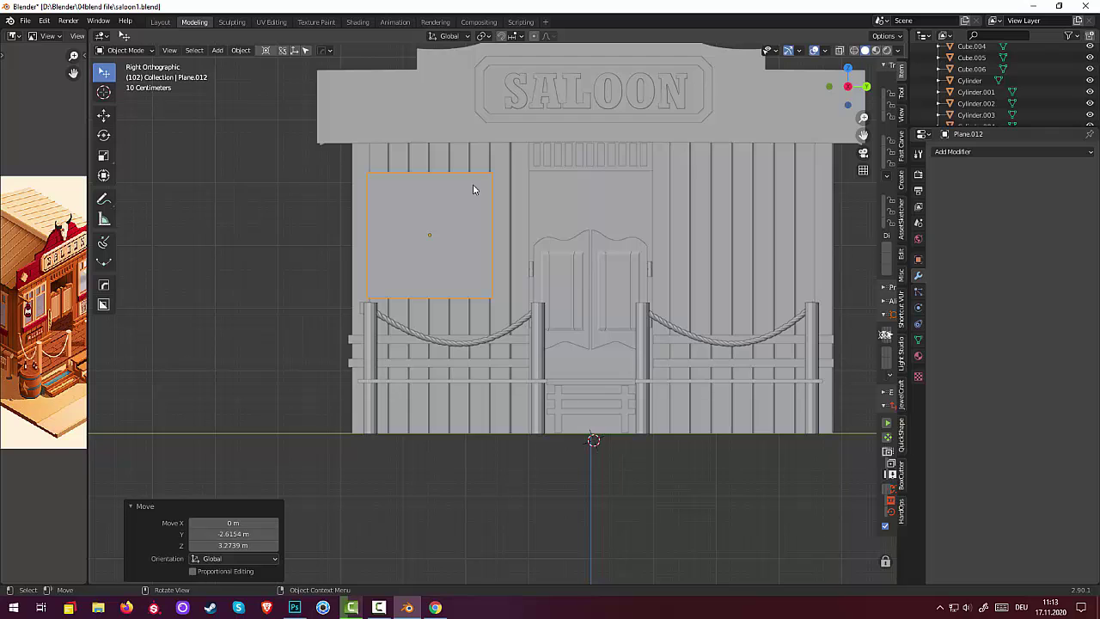
{"action": "key", "text": "s"}
{"action": "key", "text": "z"}
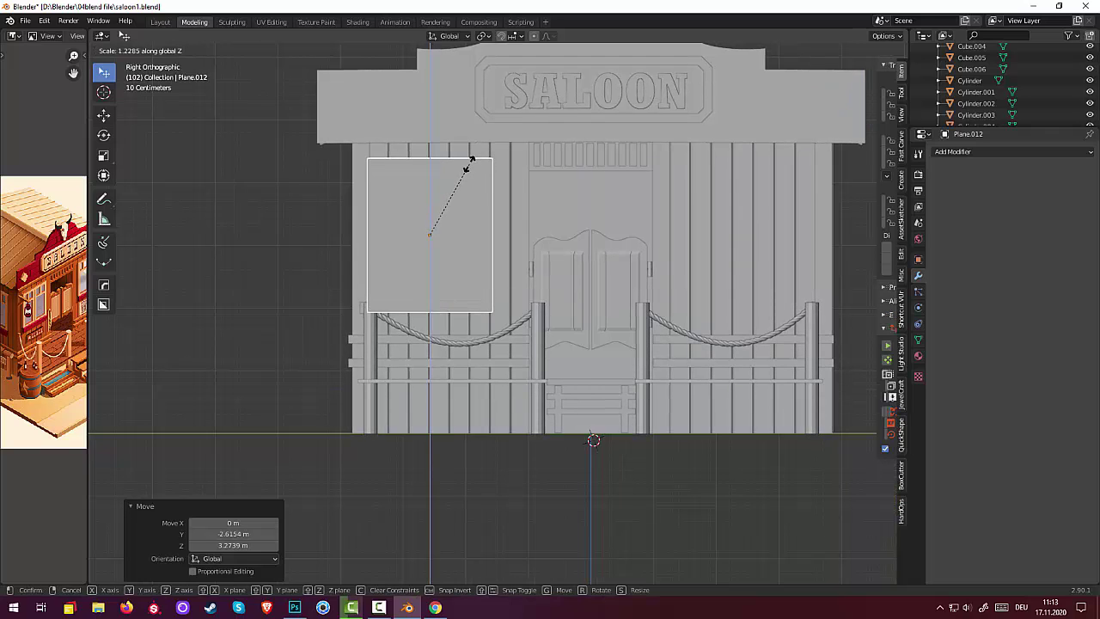
{"action": "left_click", "coordinate": [469, 163]}
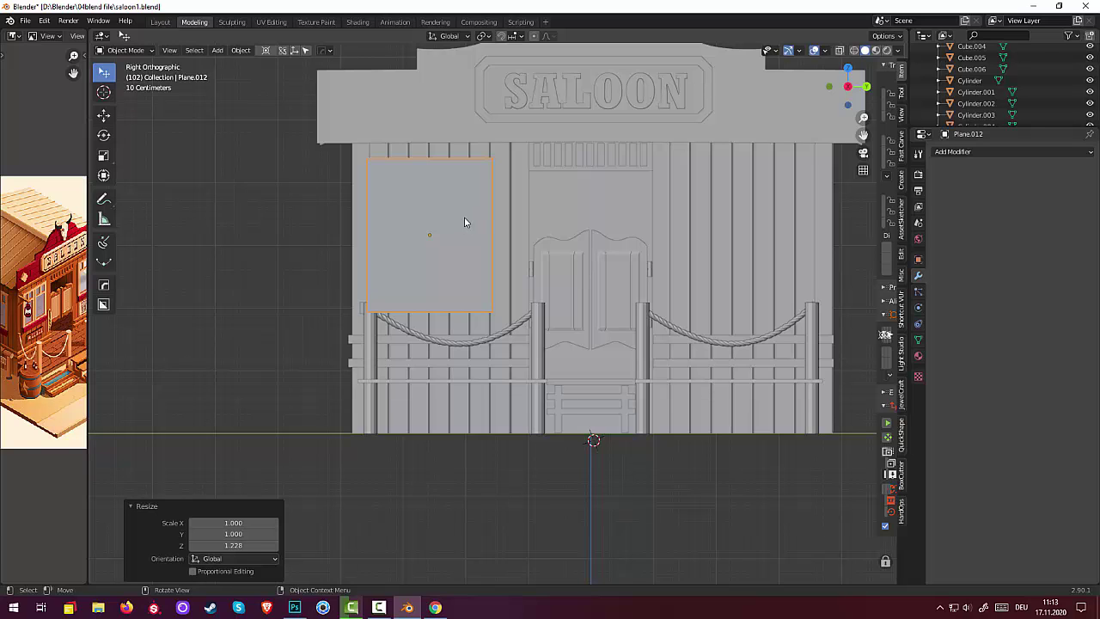
Reselect the window plane after briefly selecting the facade board strip
{"action": "left_click", "coordinate": [436, 222]}
{"action": "left_click_drag", "start_coordinate": [436, 222], "coordinate": [440, 218]}
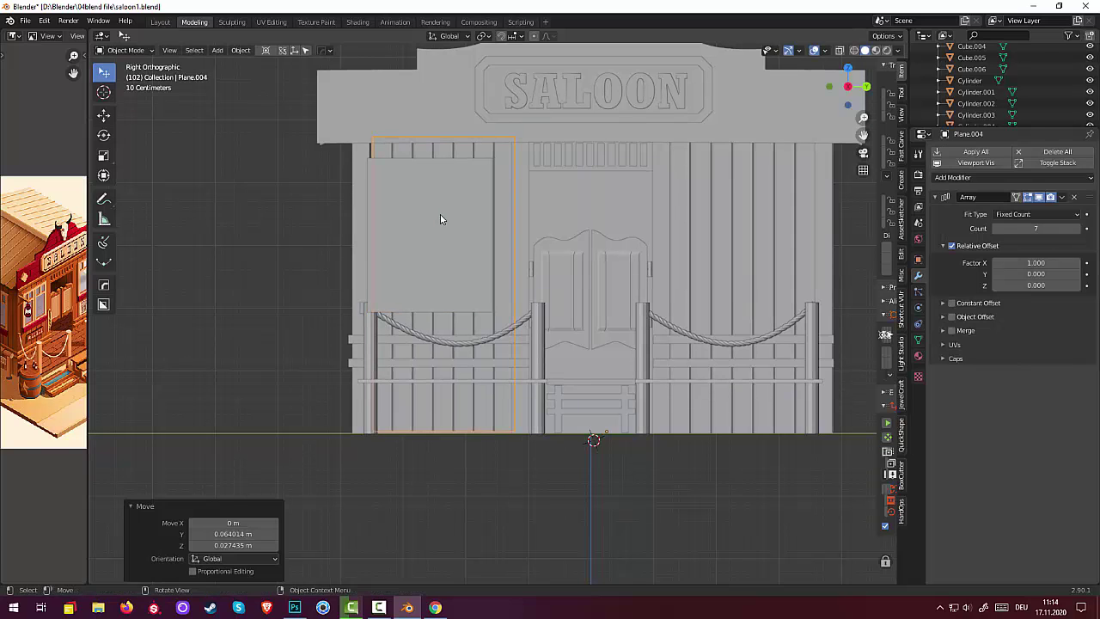
{"action": "left_click", "coordinate": [440, 217]}
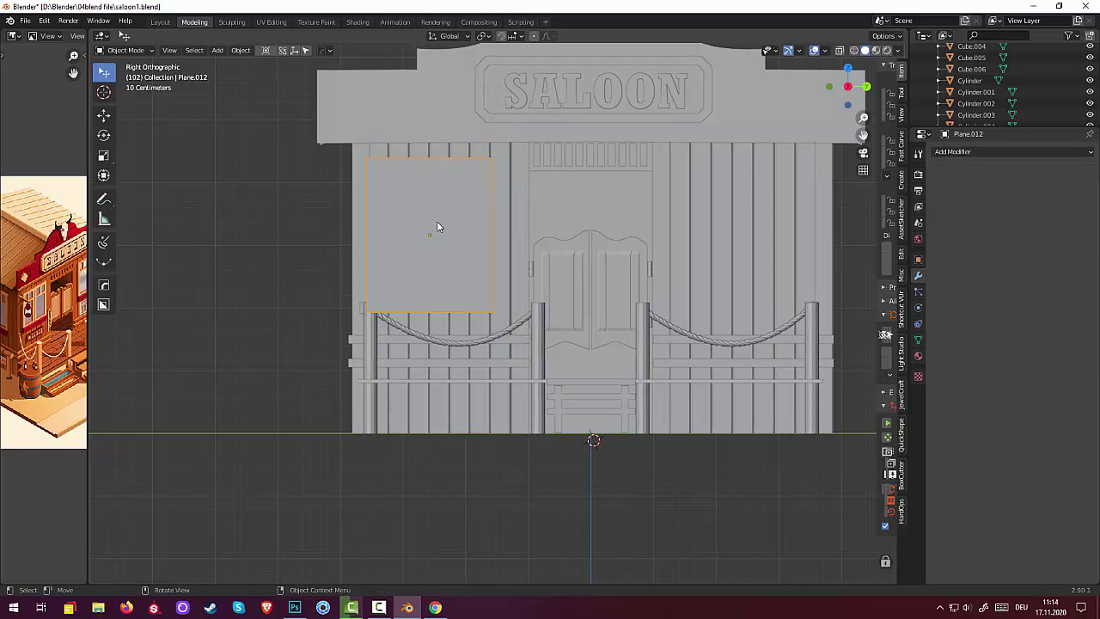
{"action": "left_click", "coordinate": [437, 226]}
{"action": "key", "text": "ctrl"}
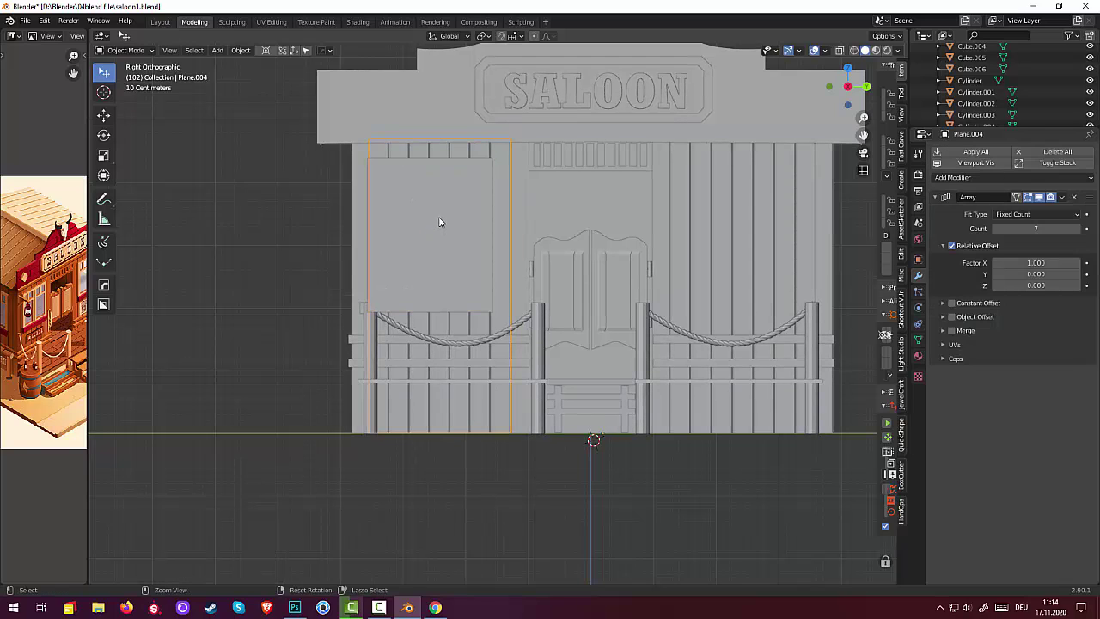
{"action": "left_click", "coordinate": [312, 273]}
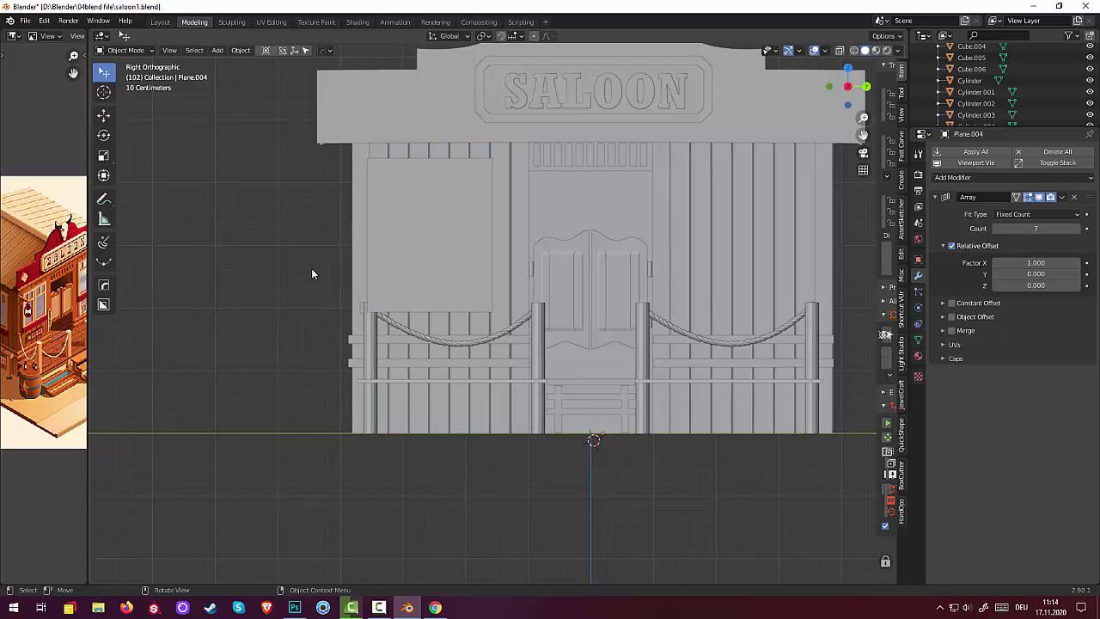
{"action": "left_click", "coordinate": [457, 205]}
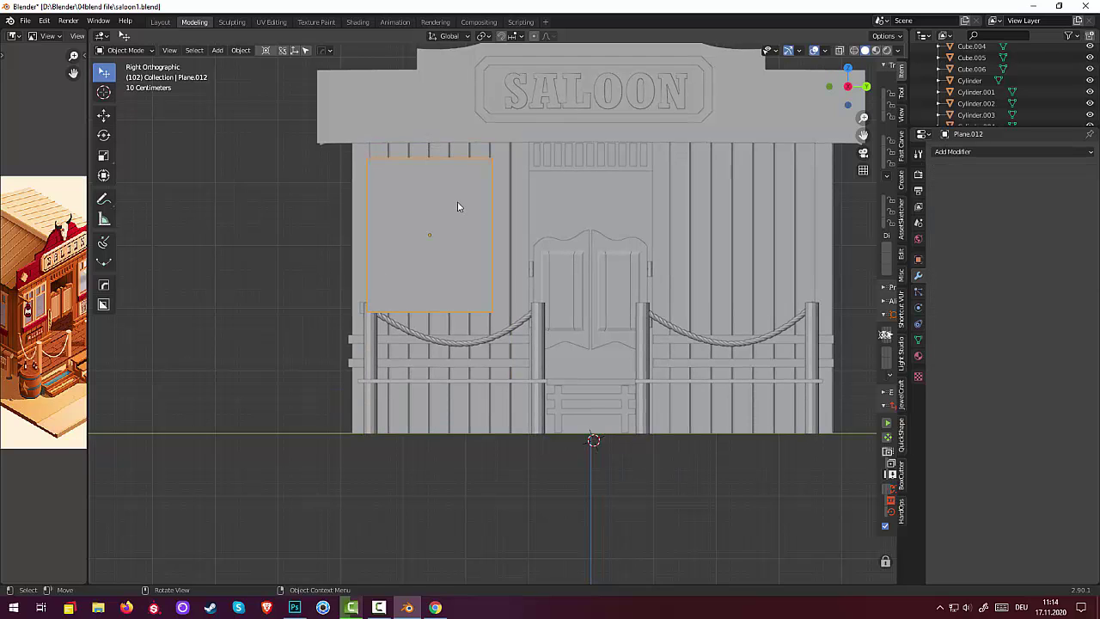
Narrow the panel along Y and nudge it −0.027435 m along Y, undoing a stray subdivision
{"action": "key", "text": "g"}
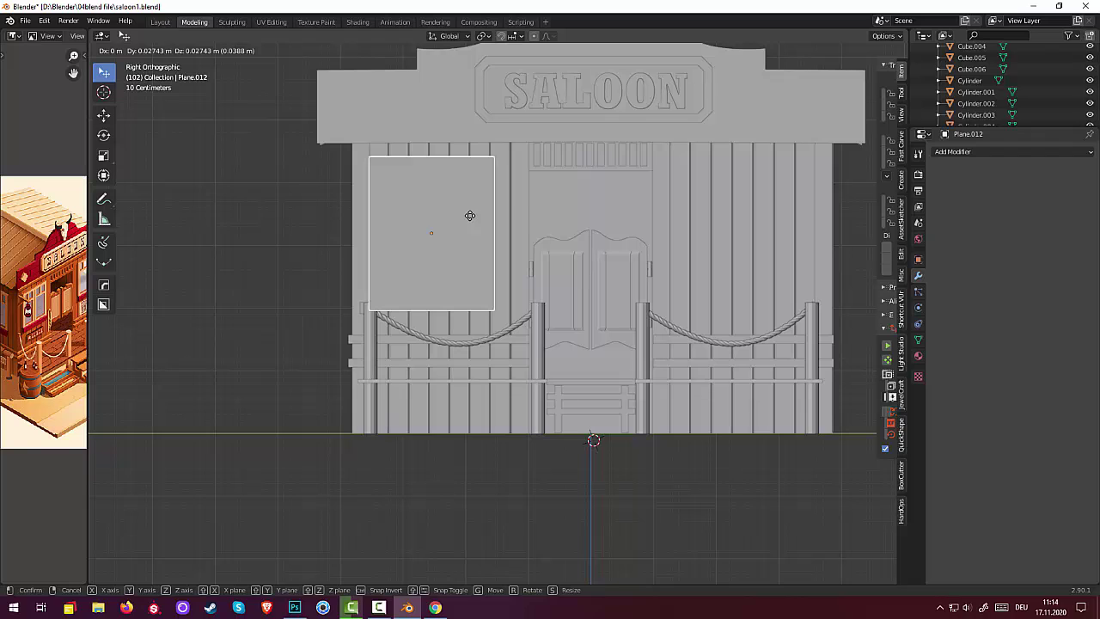
{"action": "left_click", "coordinate": [469, 215]}
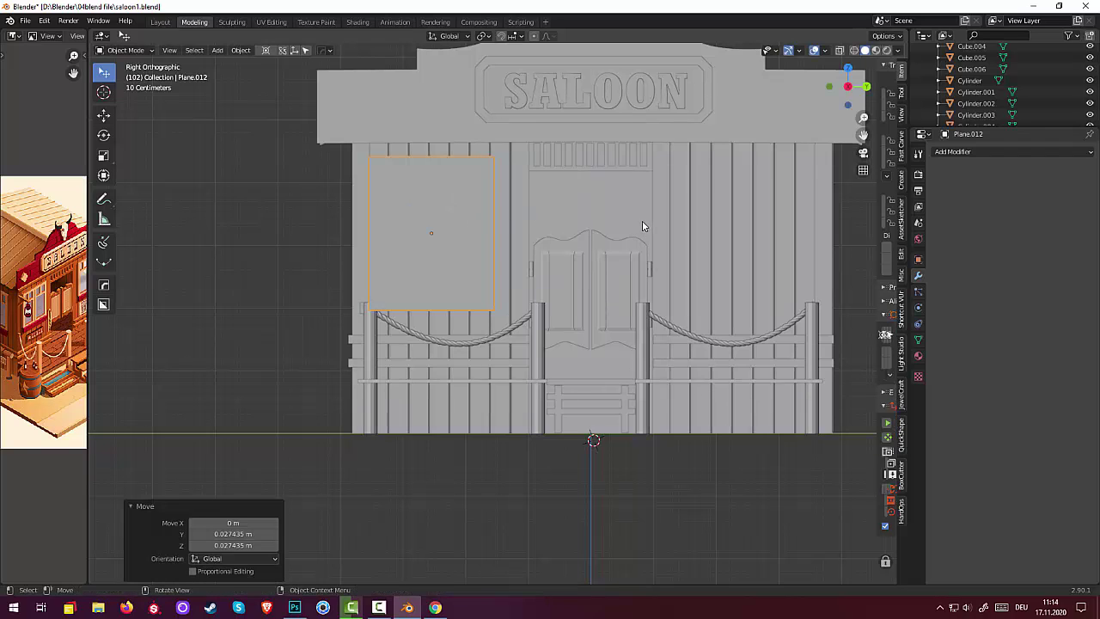
{"action": "key", "text": "s"}
{"action": "key", "text": "y"}
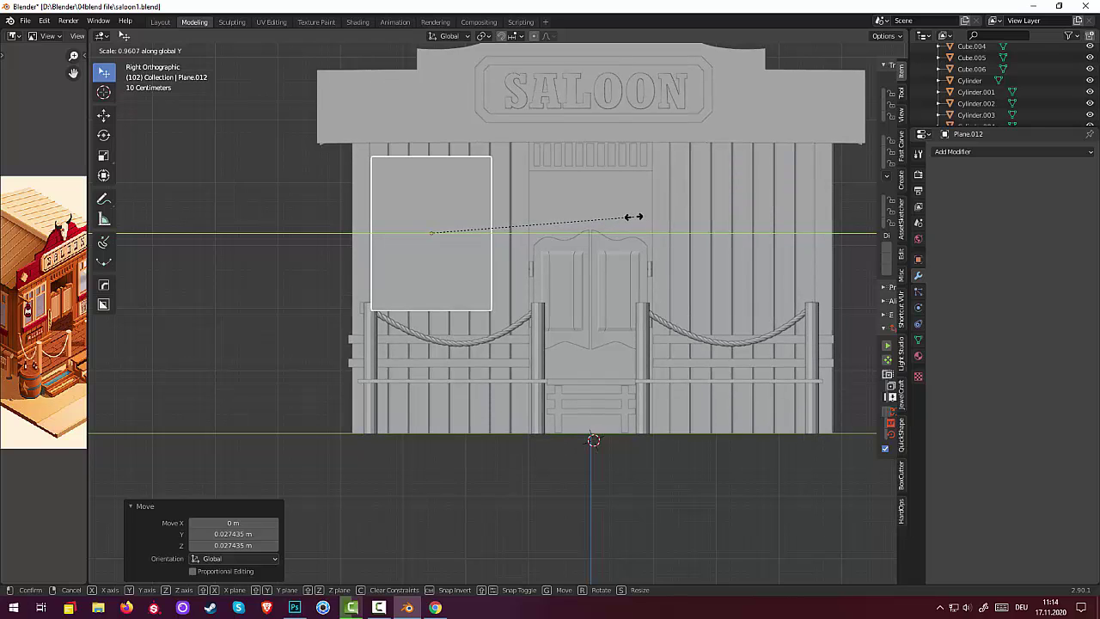
{"action": "left_click", "coordinate": [633, 217]}
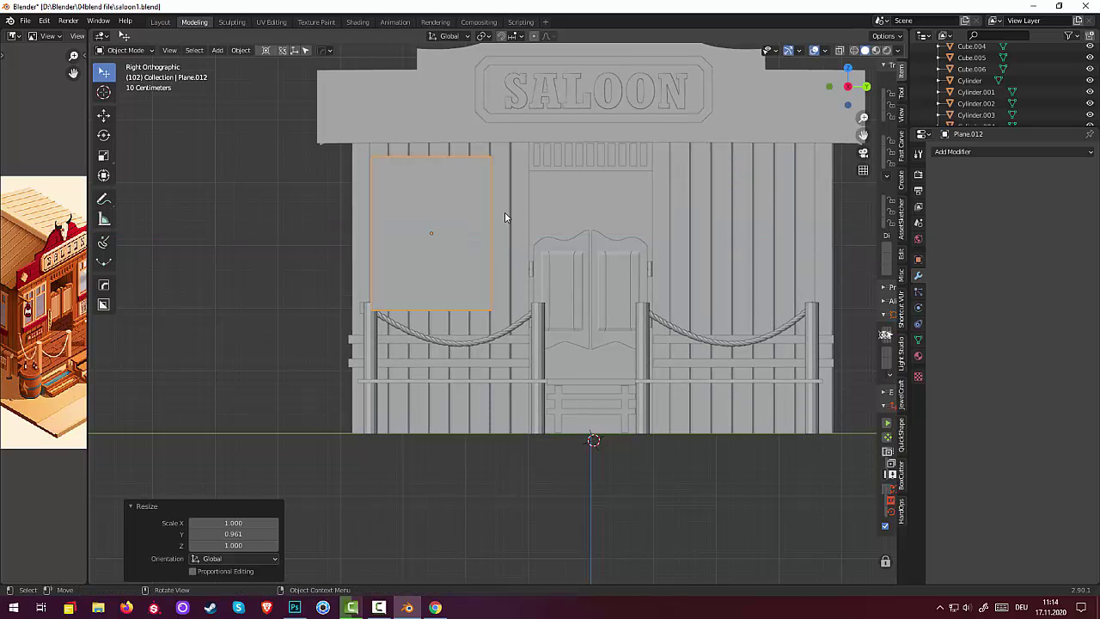
{"action": "key", "text": "g"}
{"action": "key", "text": "y"}
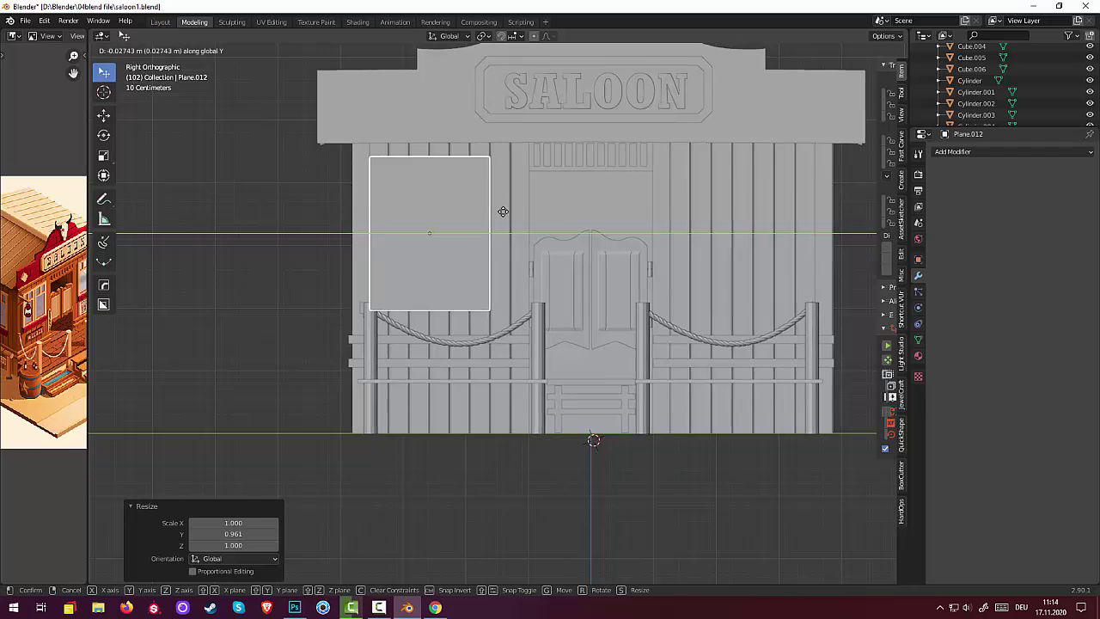
{"action": "left_click", "coordinate": [503, 213]}
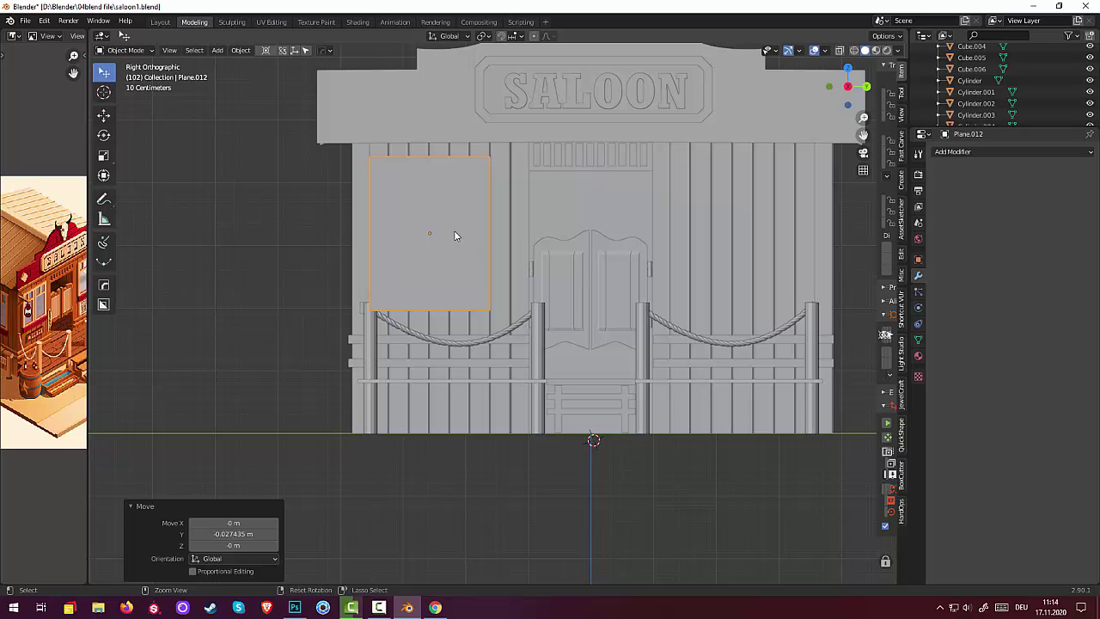
{"action": "key", "text": "ctrl+1"}
{"action": "key", "text": "ctrl+z"}
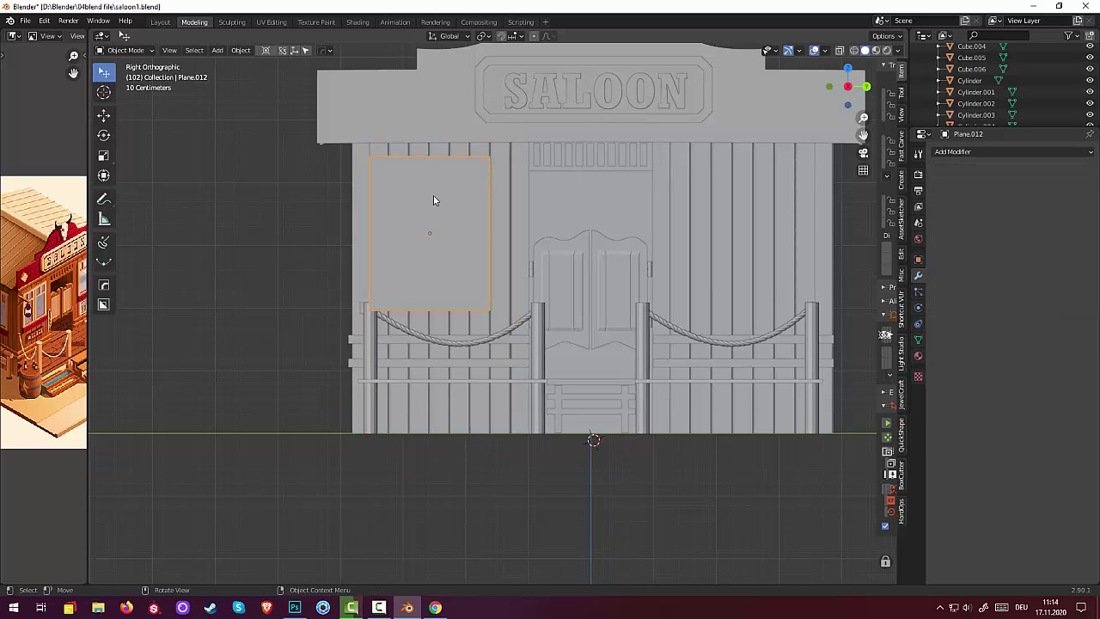
In Edit Mode, cut a centred vertical loop through the window plane and start bevelling that edge
{"action": "left_click", "coordinate": [121, 53]}
{"action": "left_click", "coordinate": [125, 69]}
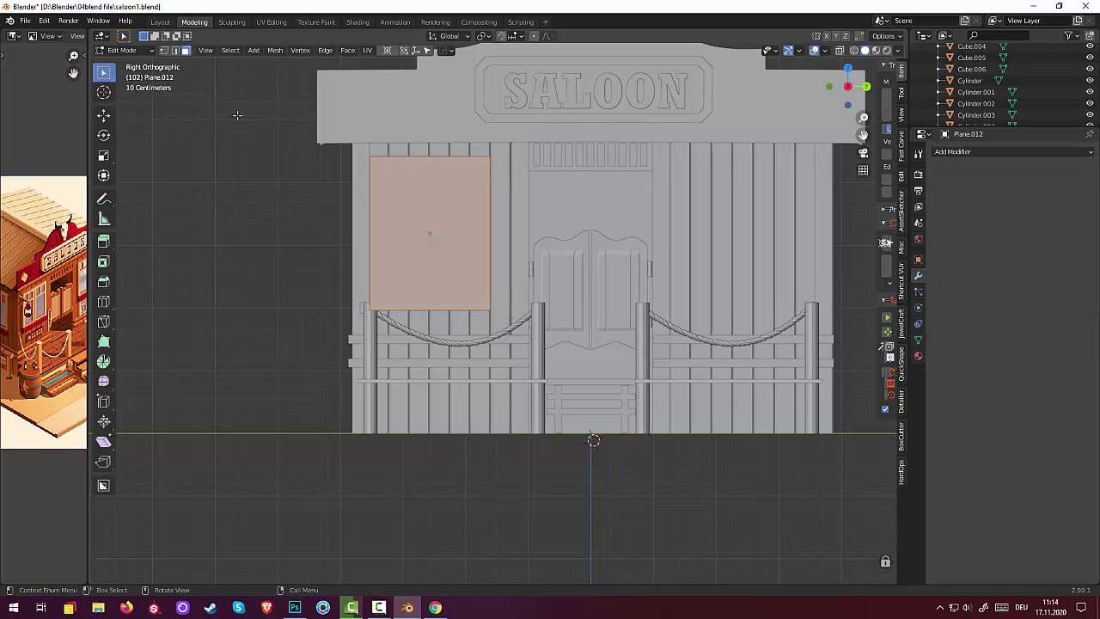
{"action": "key", "text": "ctrl+r"}
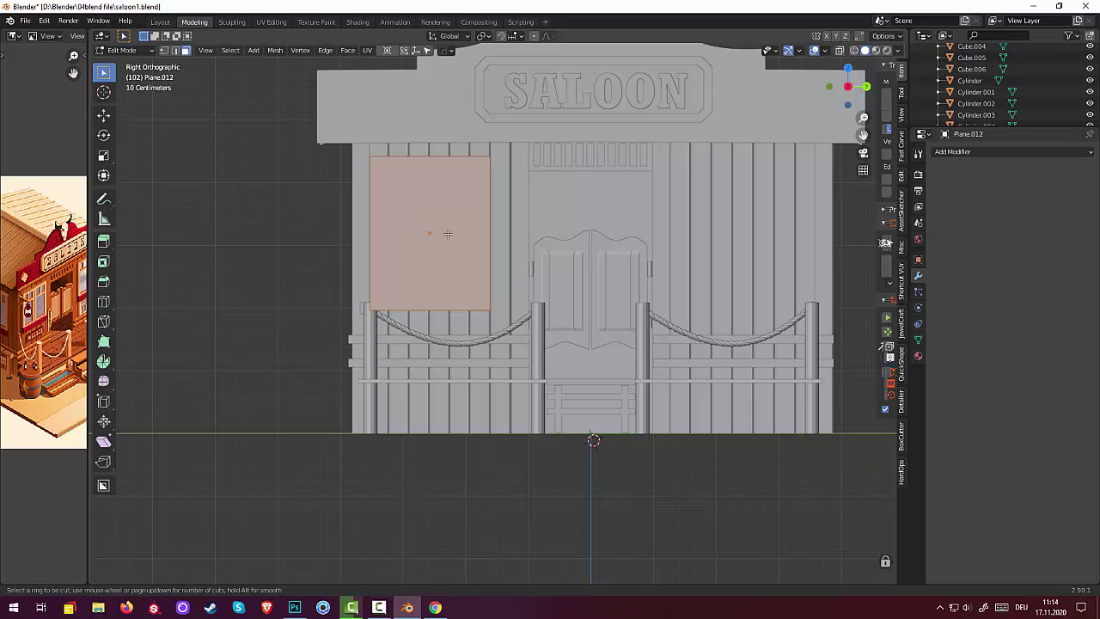
{"action": "key", "text": "Escape"}
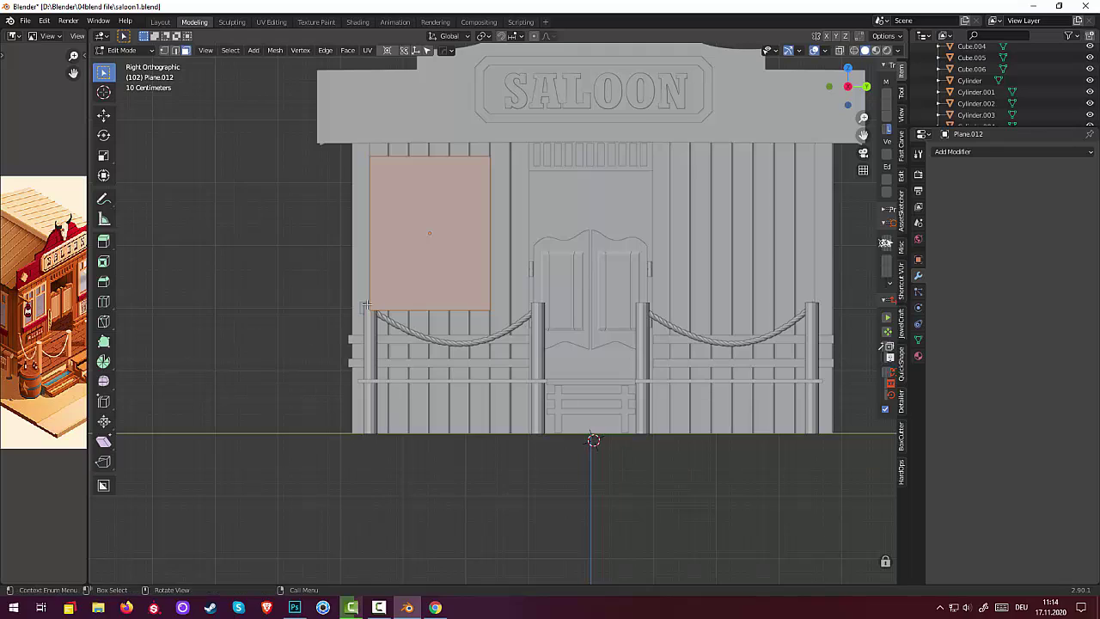
{"action": "key", "text": "ctrl+r"}
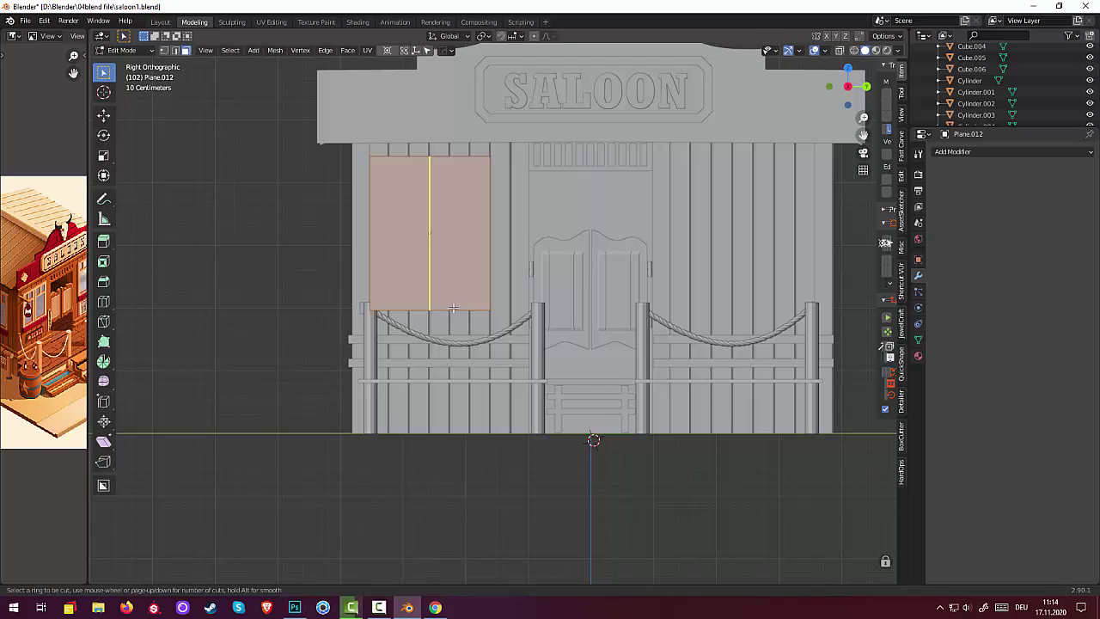
{"action": "left_click", "coordinate": [453, 306]}
{"action": "right_click", "coordinate": [453, 307]}
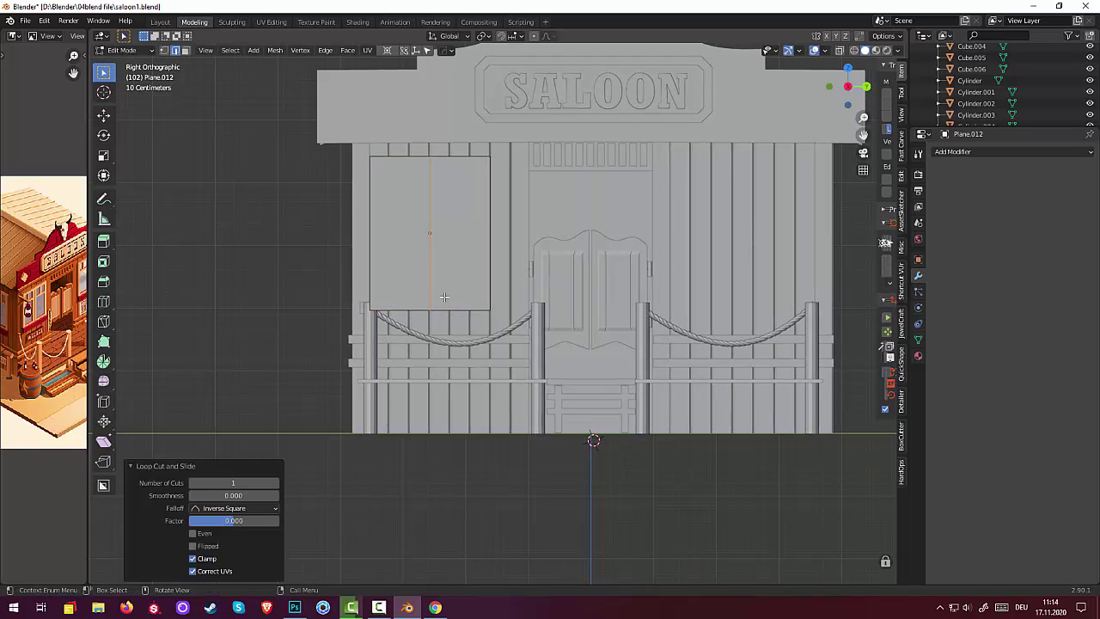
{"action": "left_click", "coordinate": [430, 286]}
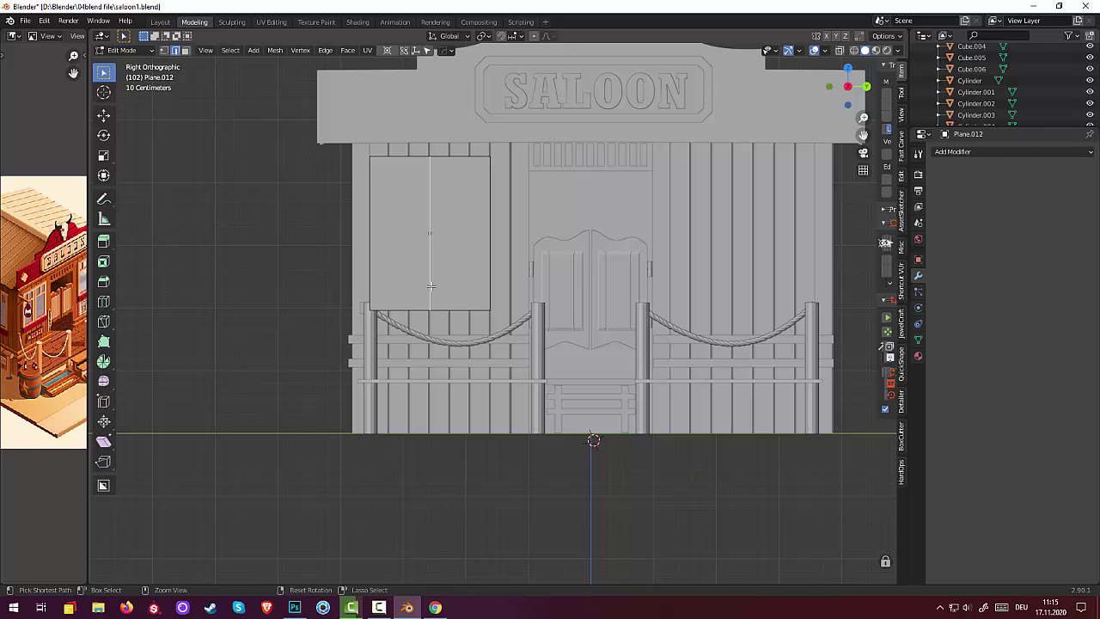
{"action": "key", "text": "ctrl+b"}
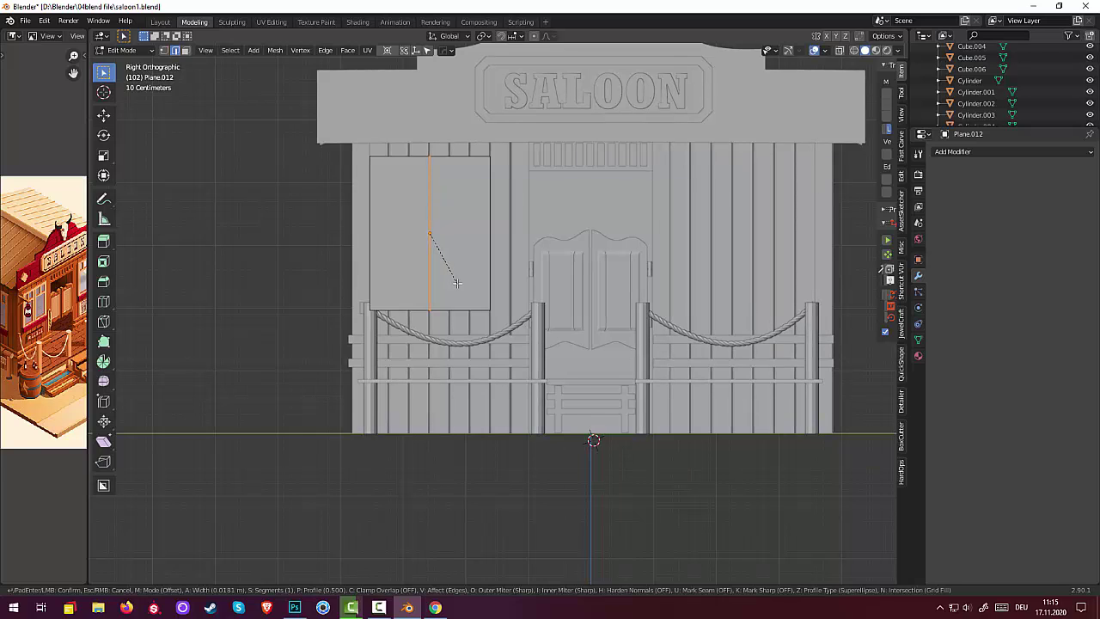
Finish the narrow bevel, delete the centre strip faces, and select the left half panel
{"action": "left_click", "coordinate": [457, 282]}
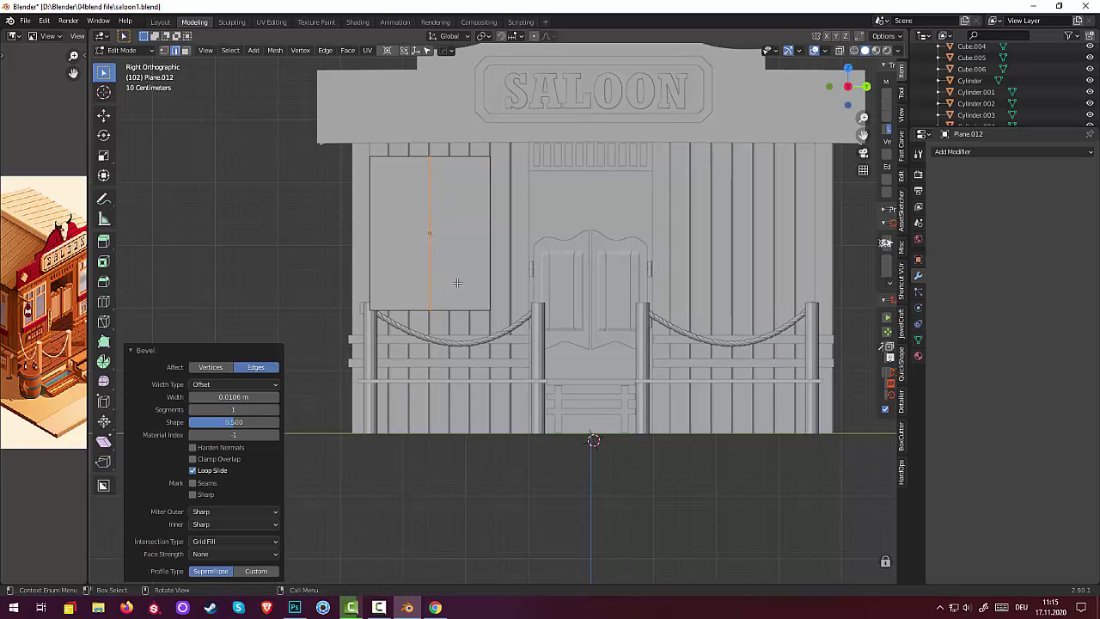
{"action": "key", "text": "alt+a"}
{"action": "scroll", "coordinate": [454, 275], "scroll_direction": "up", "scroll_amount": 4}
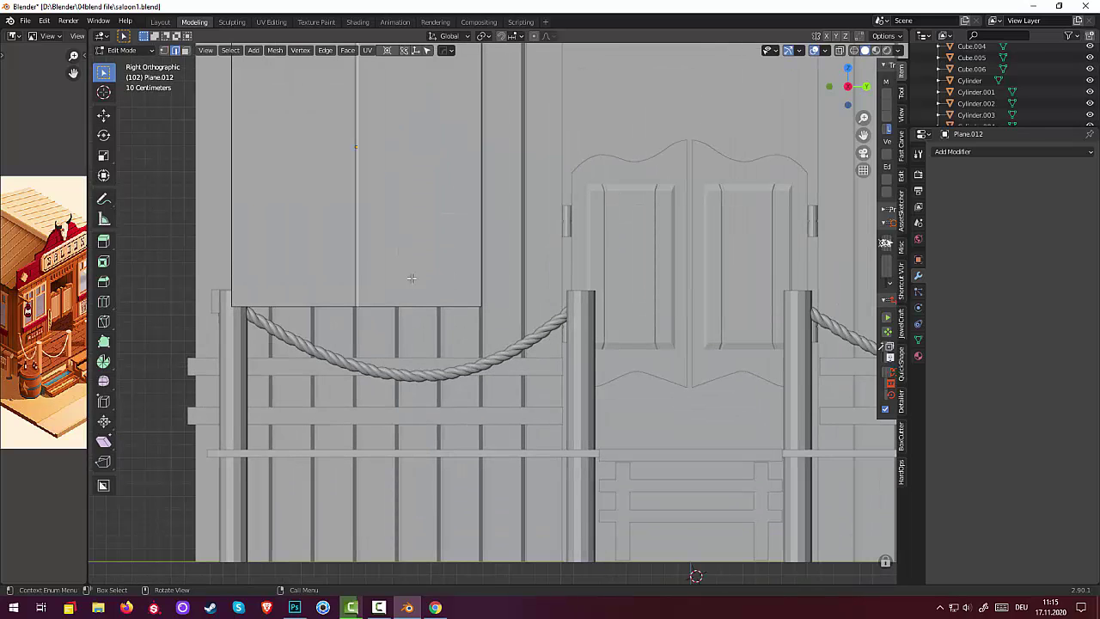
{"action": "key", "text": "Escape"}
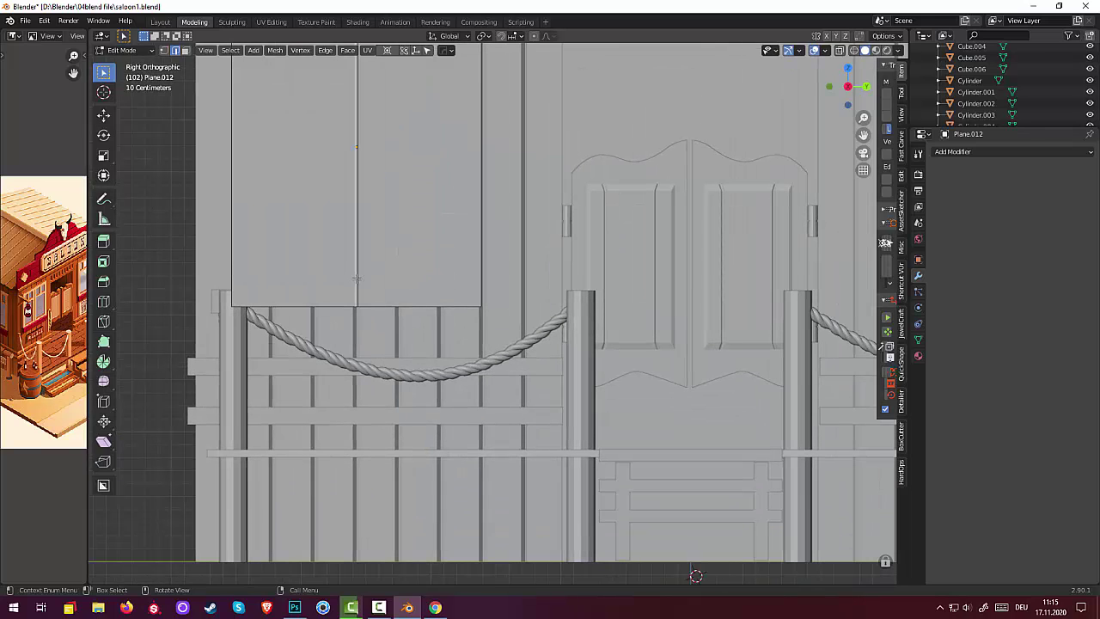
{"action": "left_click", "coordinate": [184, 51]}
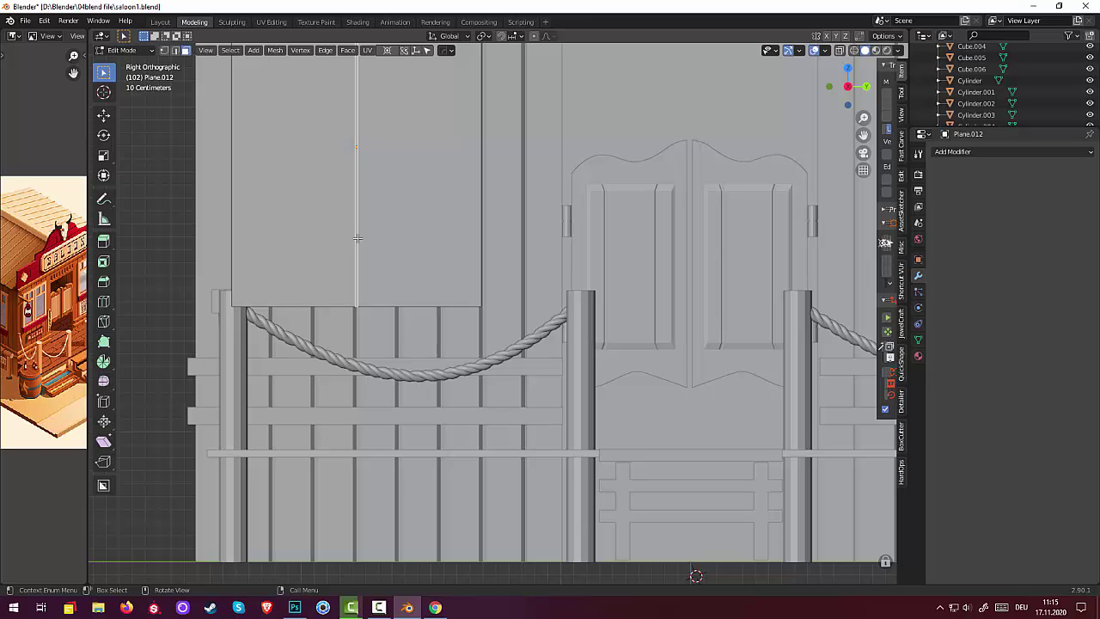
{"action": "key", "text": "x"}
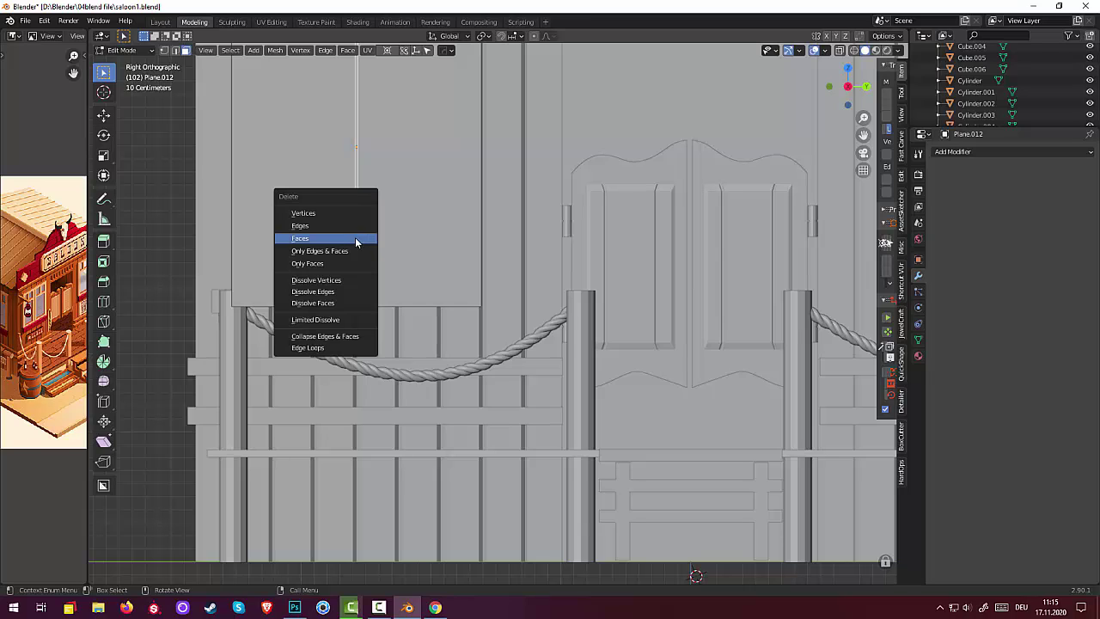
{"action": "left_click", "coordinate": [329, 239]}
{"action": "left_click", "coordinate": [319, 218]}
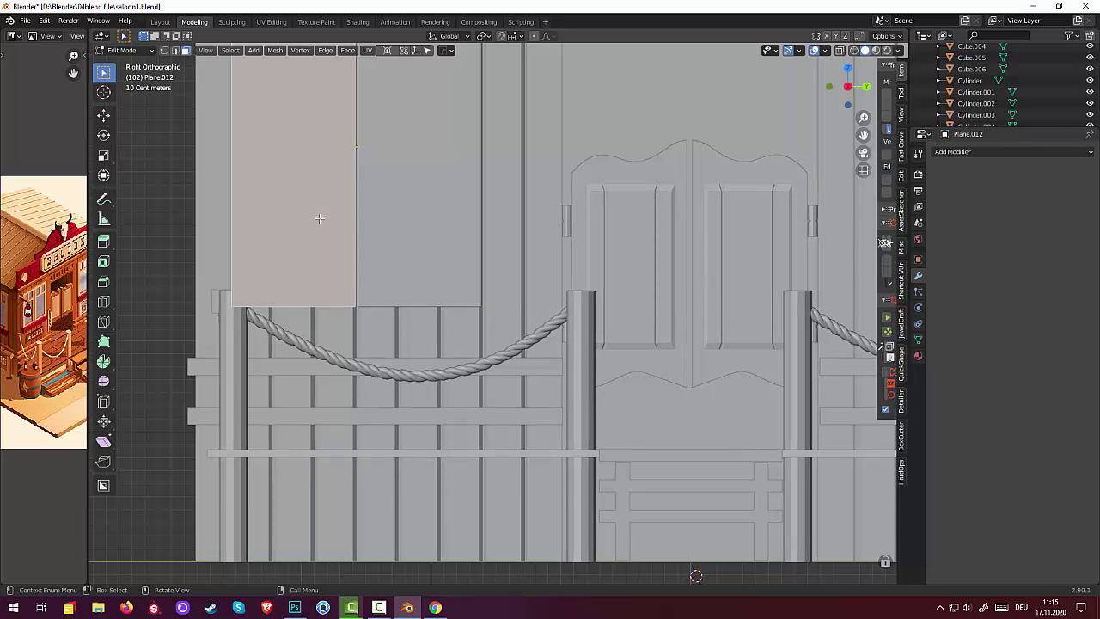
{"action": "scroll", "coordinate": [319, 219], "scroll_direction": "down", "scroll_amount": 1}
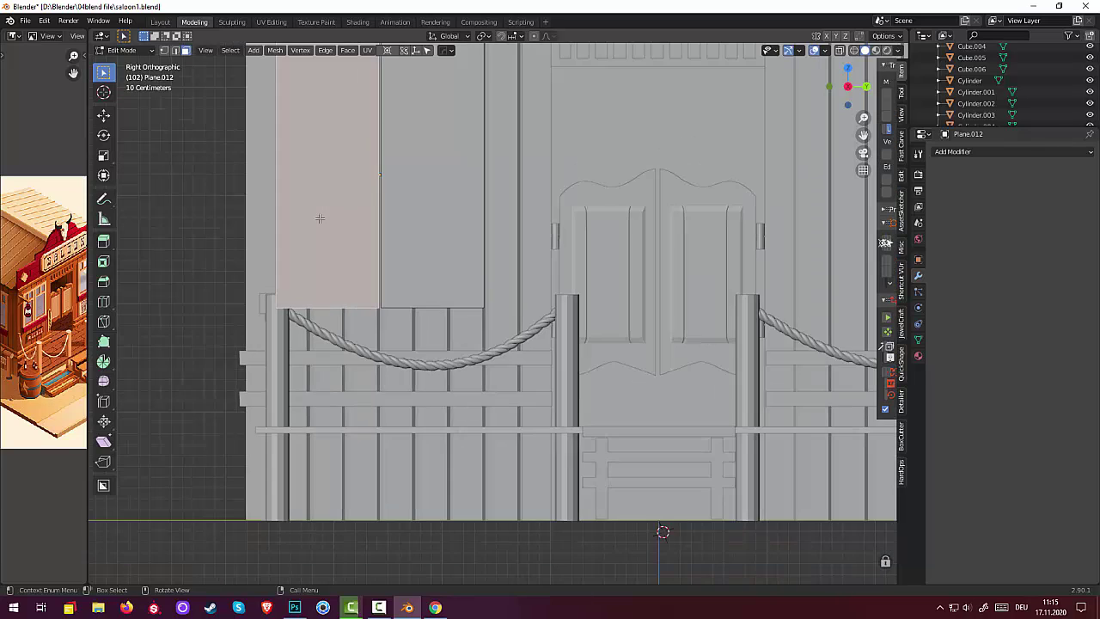
{"action": "scroll", "coordinate": [321, 215], "scroll_direction": "down", "scroll_amount": 1}
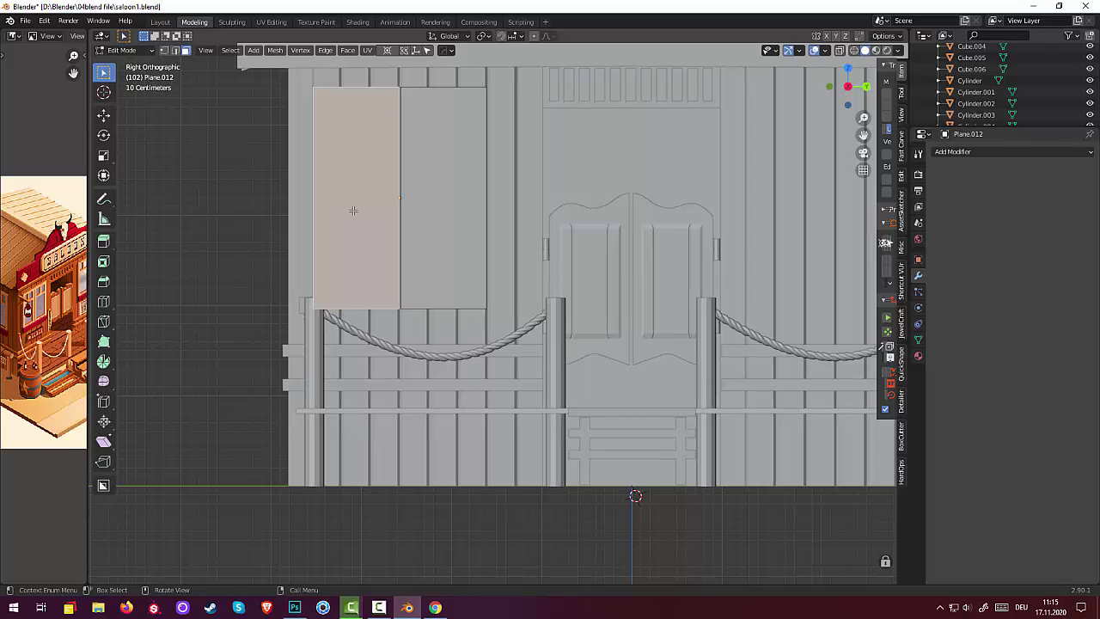
Inset the left panel face with a border about 0.075 m wide
{"action": "key", "text": "i"}
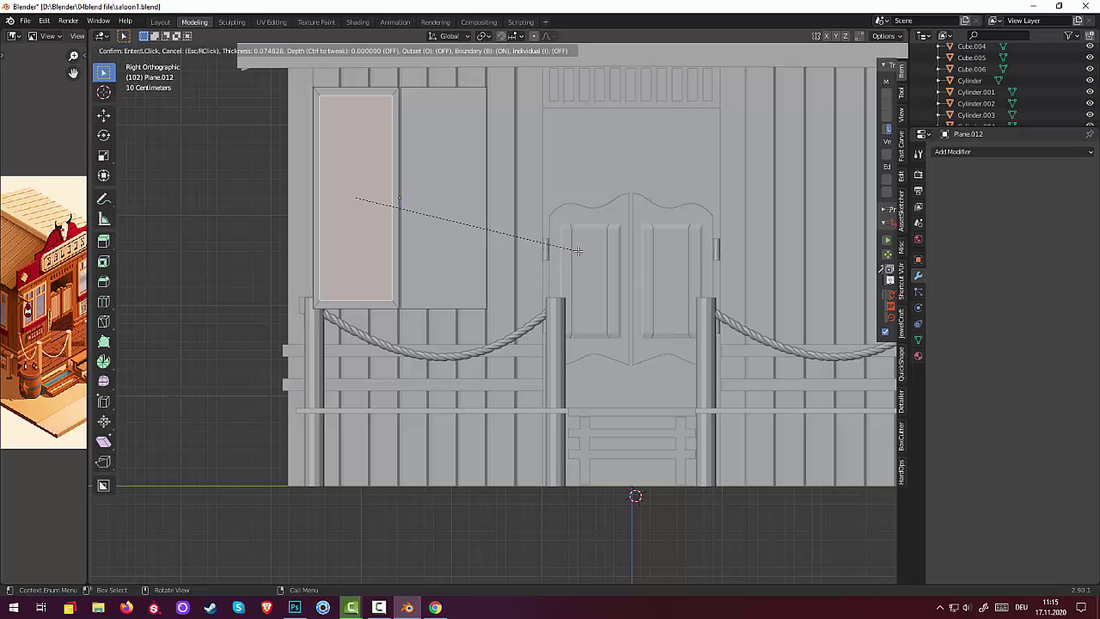
{"action": "left_click", "coordinate": [578, 251]}
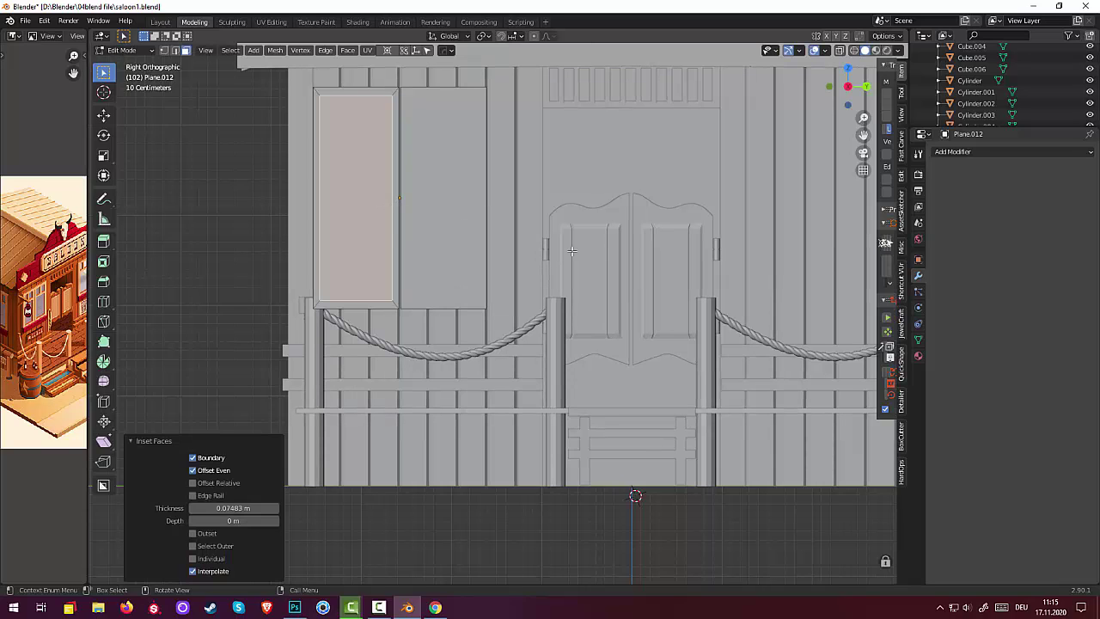
{"action": "left_click", "coordinate": [353, 305]}
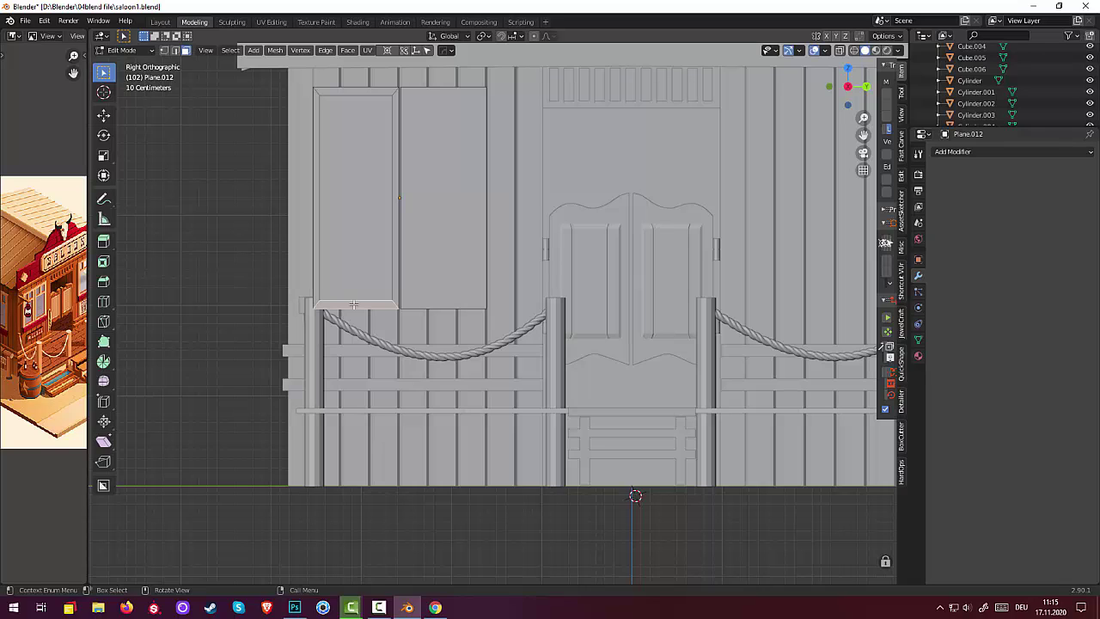
{"action": "key", "text": "ctrl"}
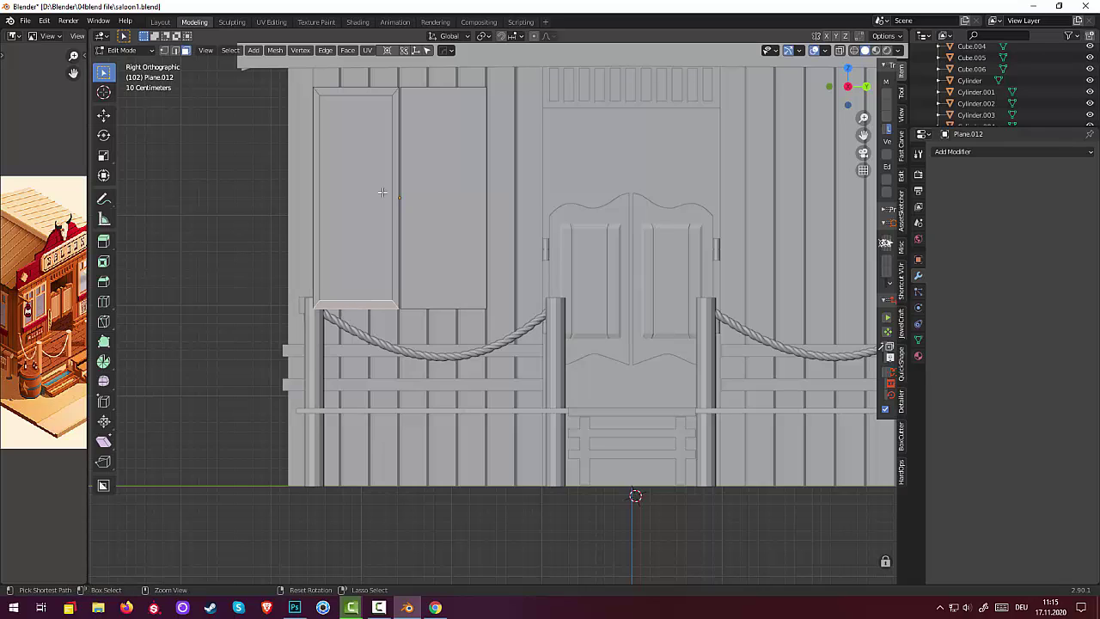
{"action": "left_click", "coordinate": [371, 181]}
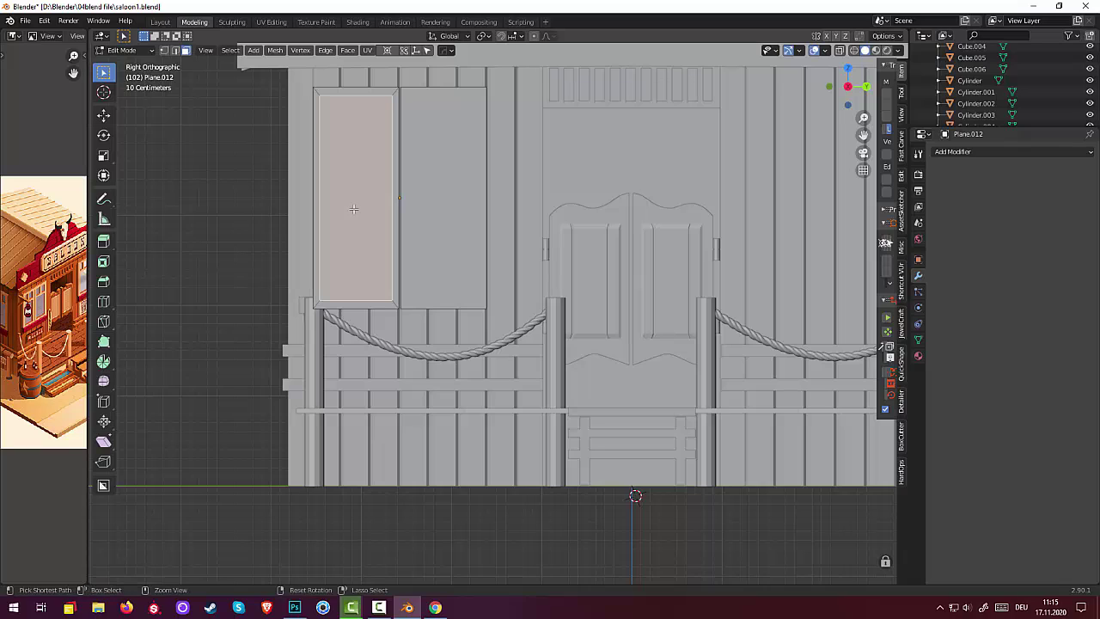
{"action": "key", "text": "ctrl+r"}
{"action": "key", "text": "Escape"}
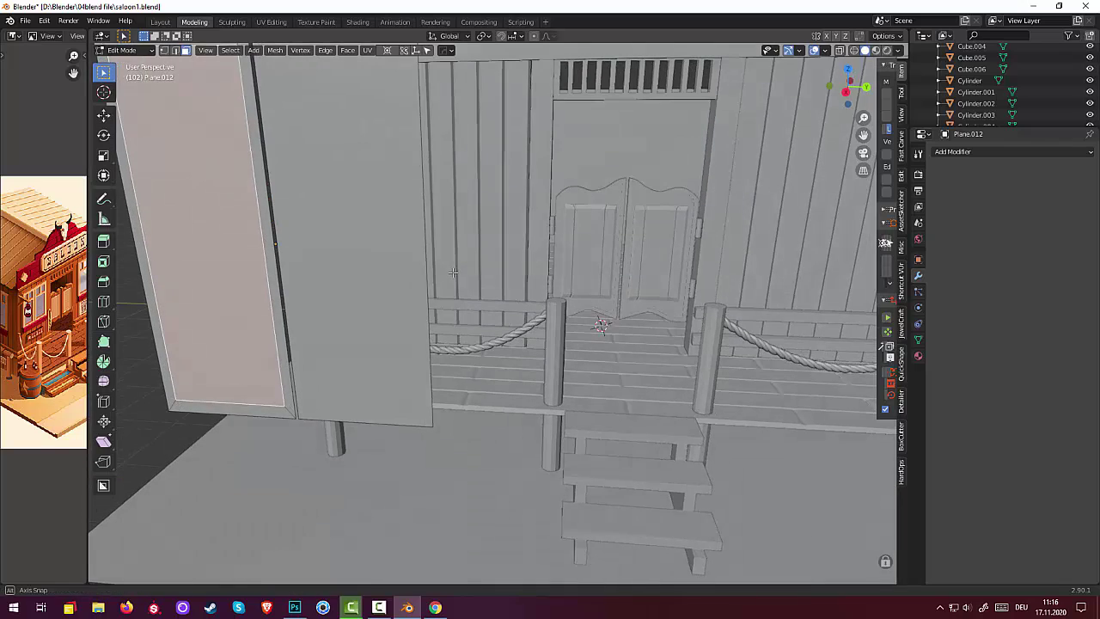
Orbit into a perspective view and select the panel's left border strip
{"action": "mouse_move", "coordinate": [464, 246]}
{"action": "middle_mouse_down"}
{"action": "mouse_move", "coordinate": [479, 278]}
{"action": "mouse_move", "coordinate": [284, 251]}
{"action": "middle_mouse_up"}
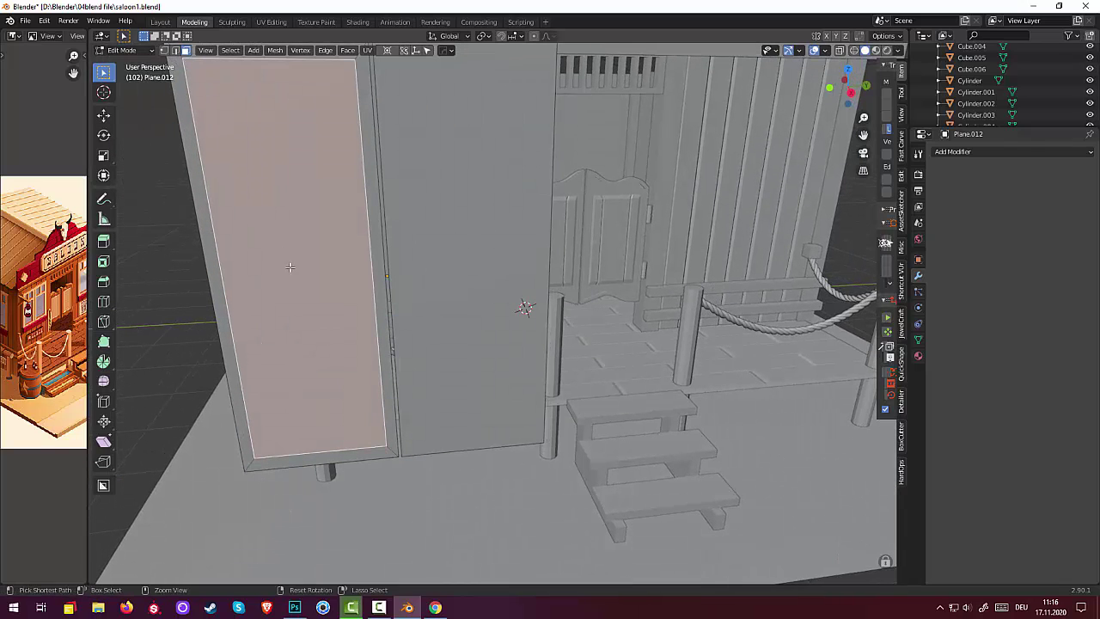
{"action": "scroll", "coordinate": [379, 293], "scroll_direction": "down", "scroll_amount": 5}
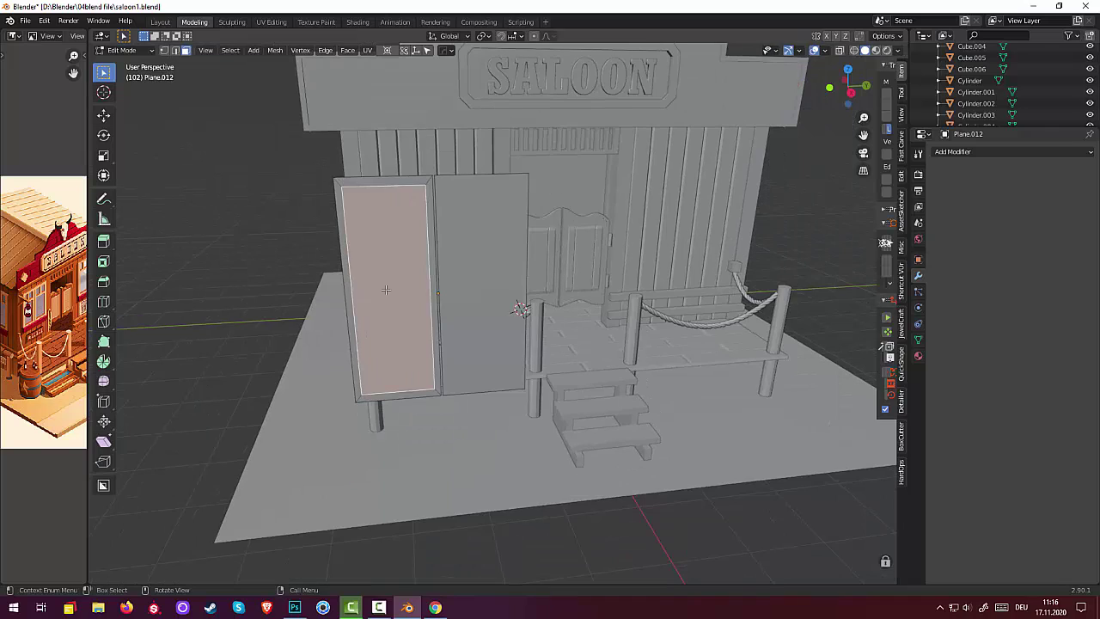
{"action": "left_click", "coordinate": [192, 269]}
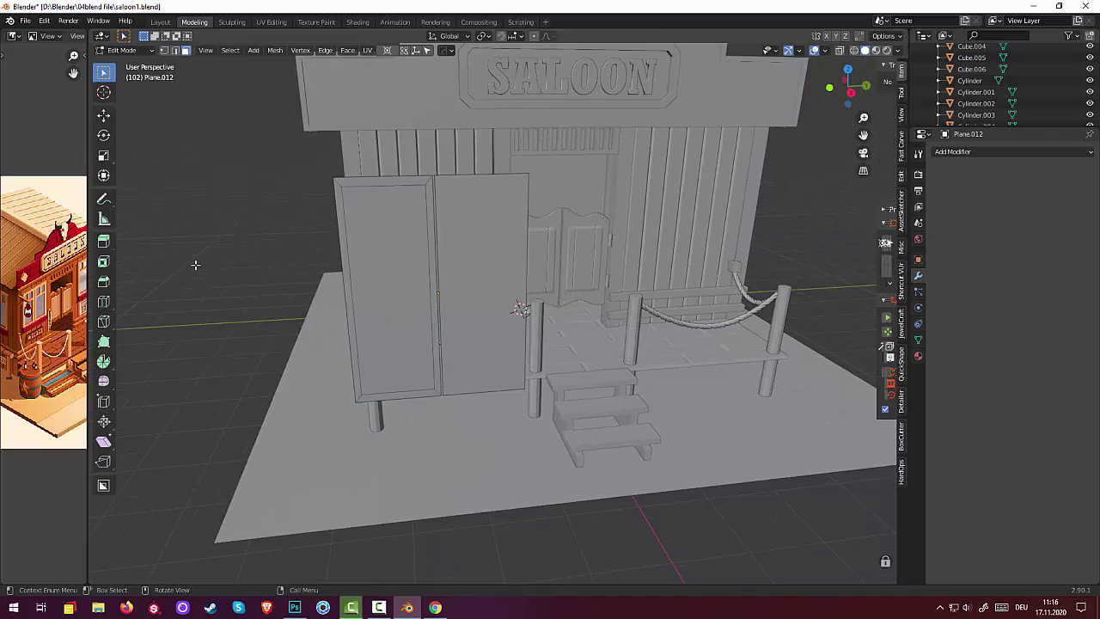
{"action": "left_click", "coordinate": [337, 223]}
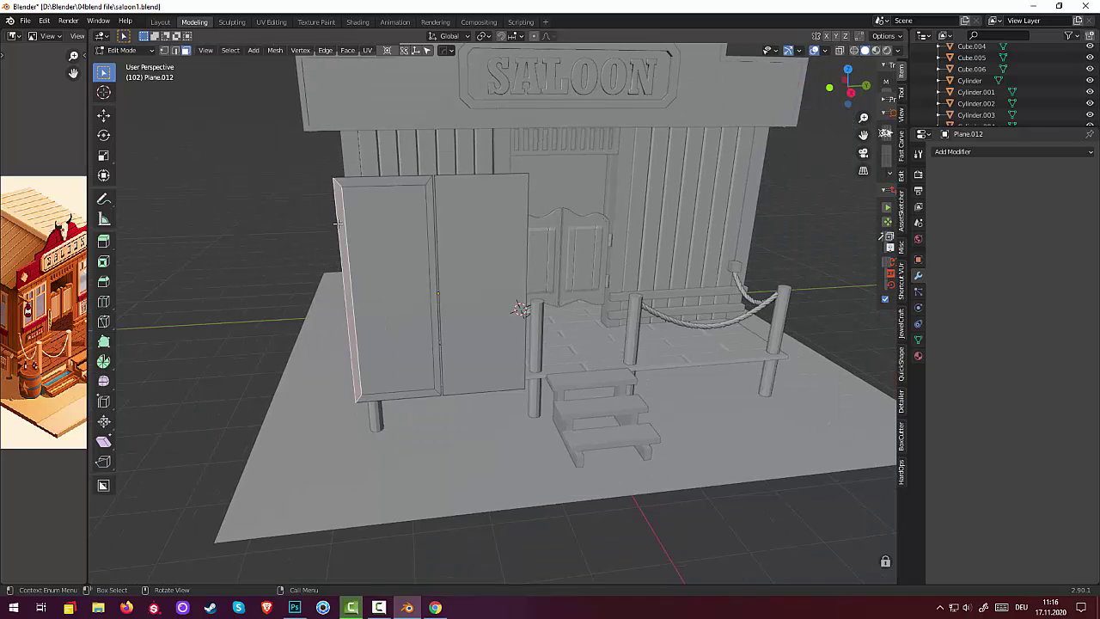
{"action": "mouse_move", "coordinate": [337, 223]}
{"action": "middle_mouse_down"}
{"action": "mouse_move", "coordinate": [335, 210]}
{"action": "mouse_move", "coordinate": [311, 251]}
{"action": "middle_mouse_up"}
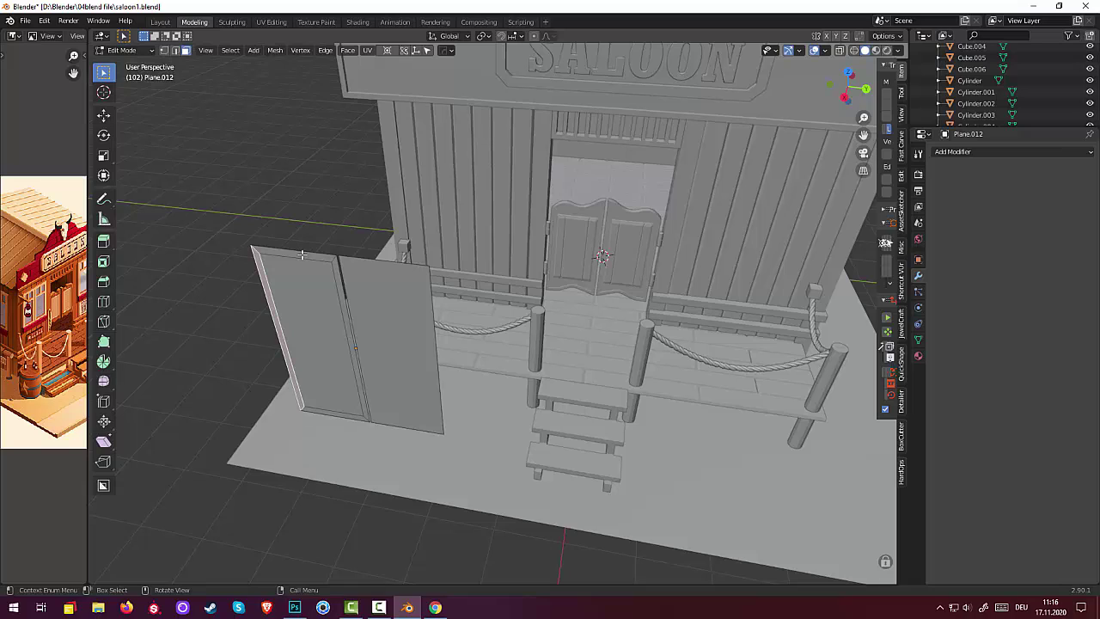
Select the top, left, inner and bottom border strips of the left panel
{"action": "left_click", "coordinate": [298, 254]}
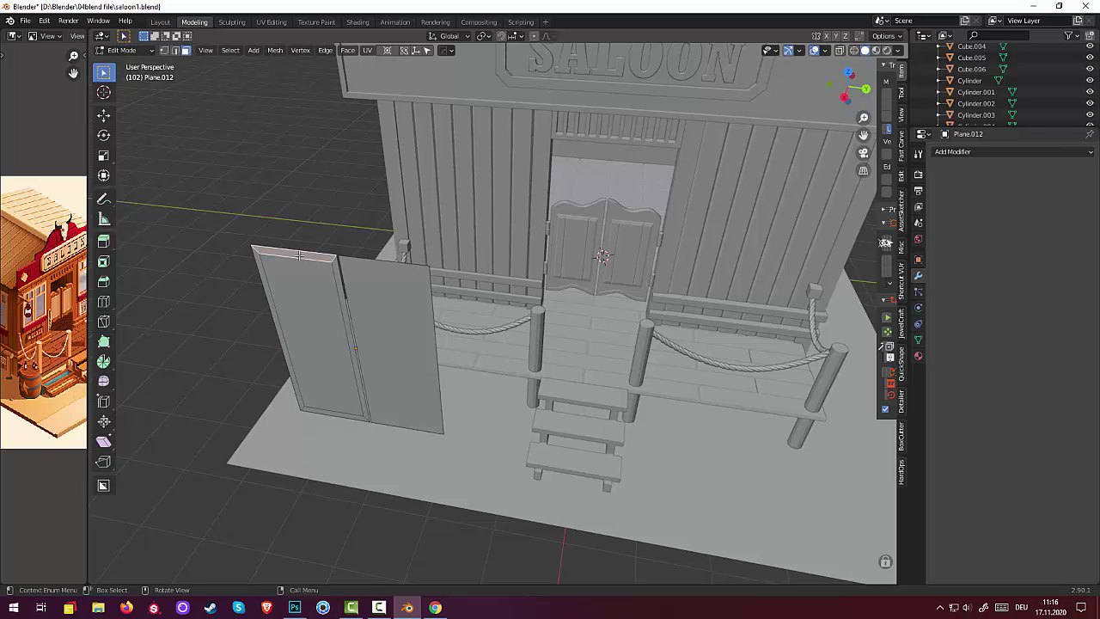
{"action": "left_click", "coordinate": [266, 290], "text": "shift"}
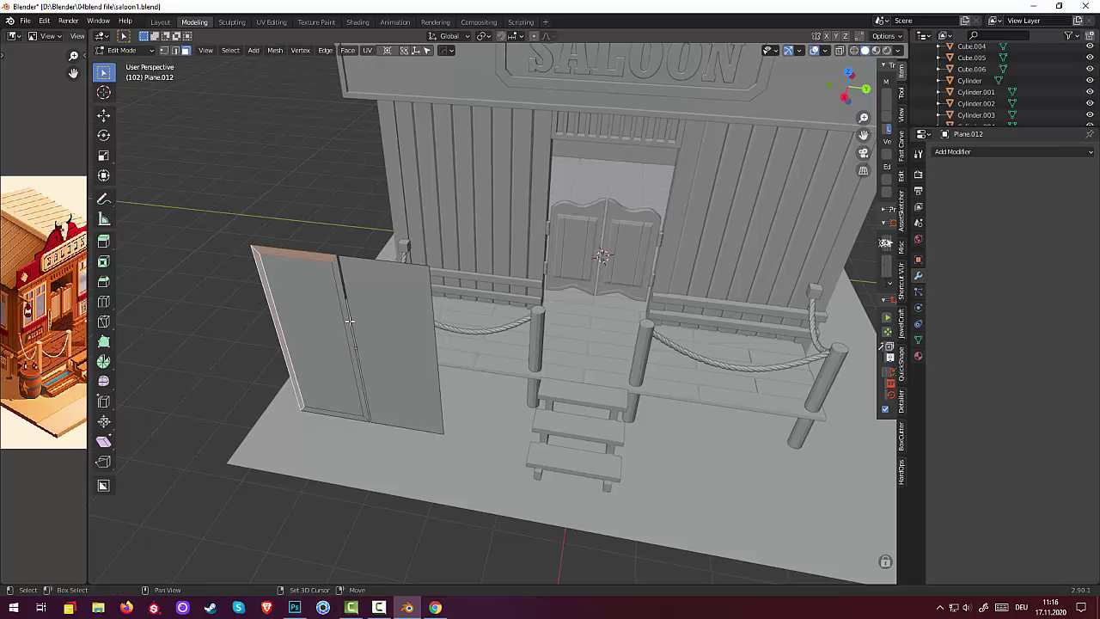
{"action": "left_click", "coordinate": [347, 321], "text": "shift"}
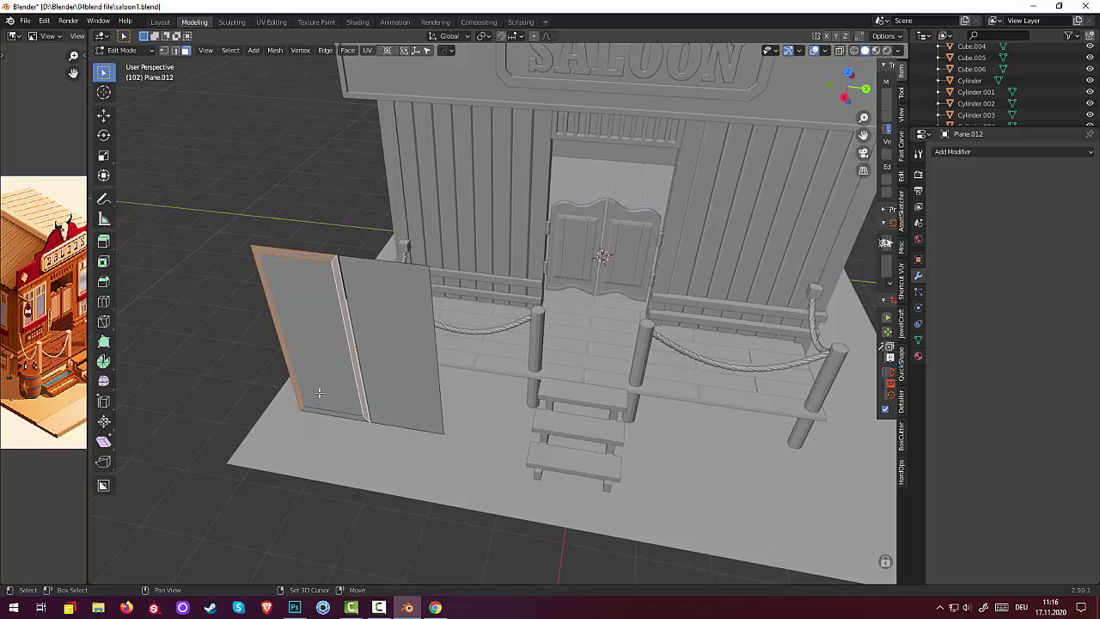
{"action": "left_click", "coordinate": [323, 414], "text": "shift"}
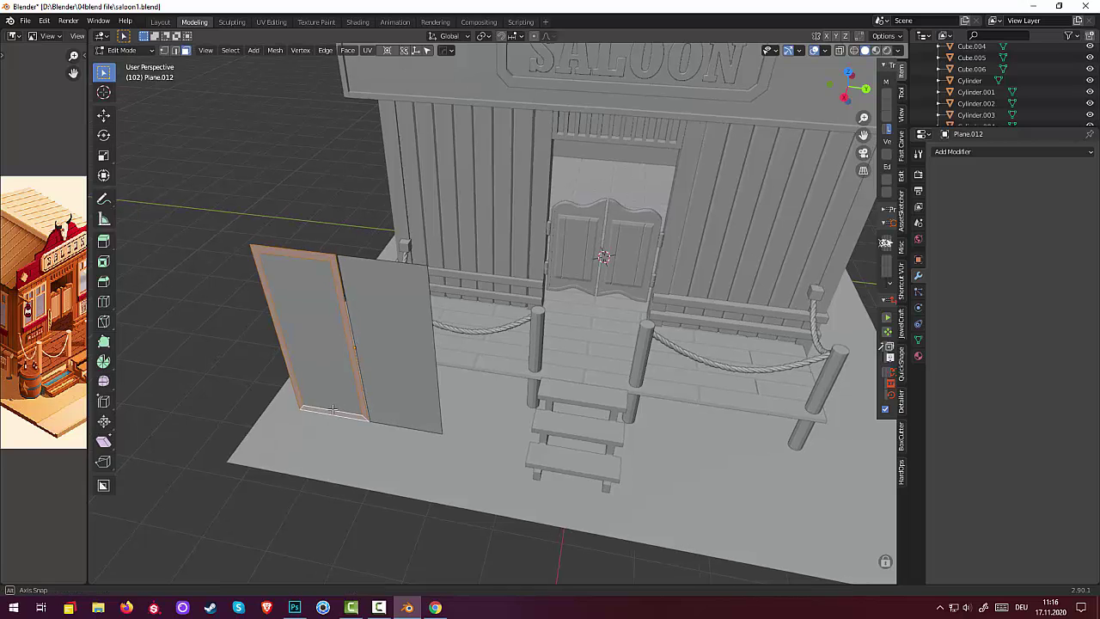
{"action": "middle_click_drag", "start_coordinate": [323, 413], "coordinate": [316, 394]}
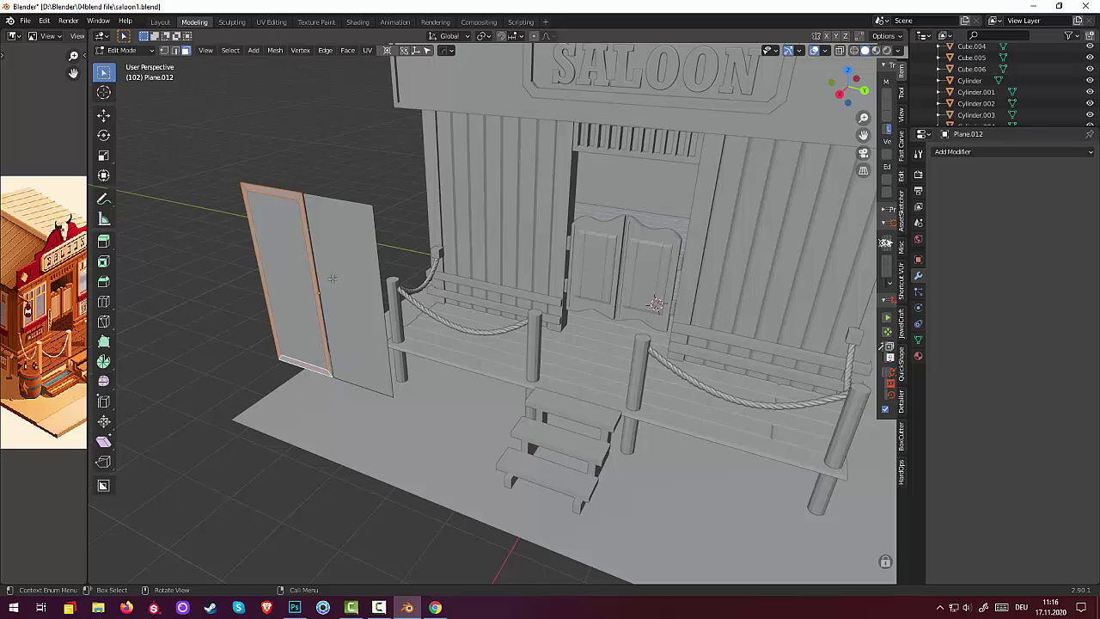
Extrude the border faces 0.061012 m outward into a raised frame and clear the selection
{"action": "key", "text": "e"}
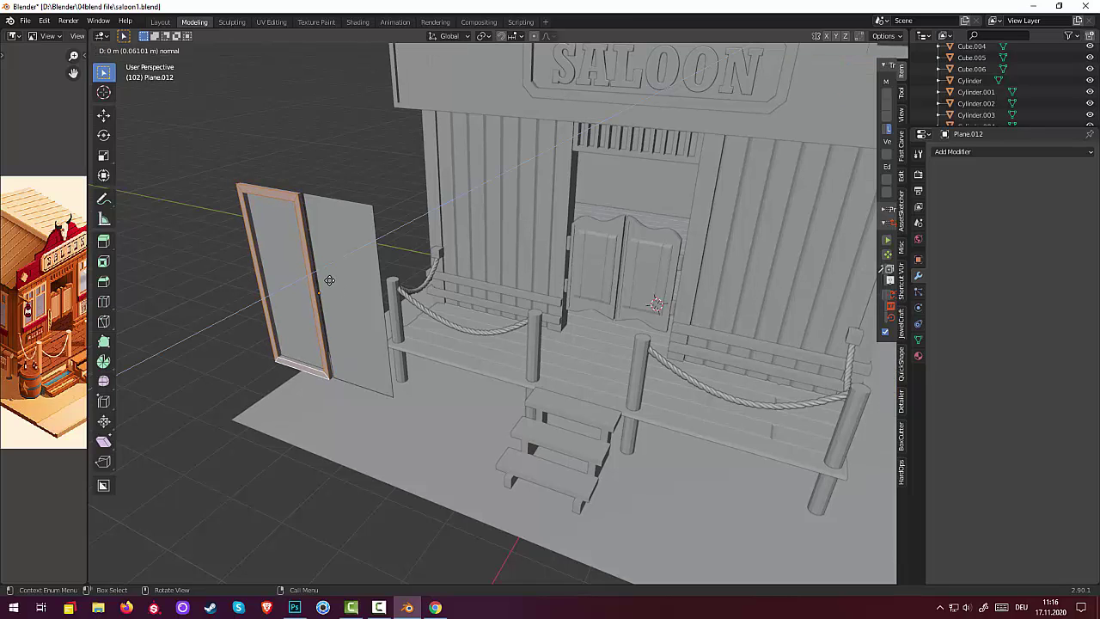
{"action": "left_click", "coordinate": [329, 280]}
{"action": "scroll", "coordinate": [329, 280], "scroll_direction": "up", "scroll_amount": 3}
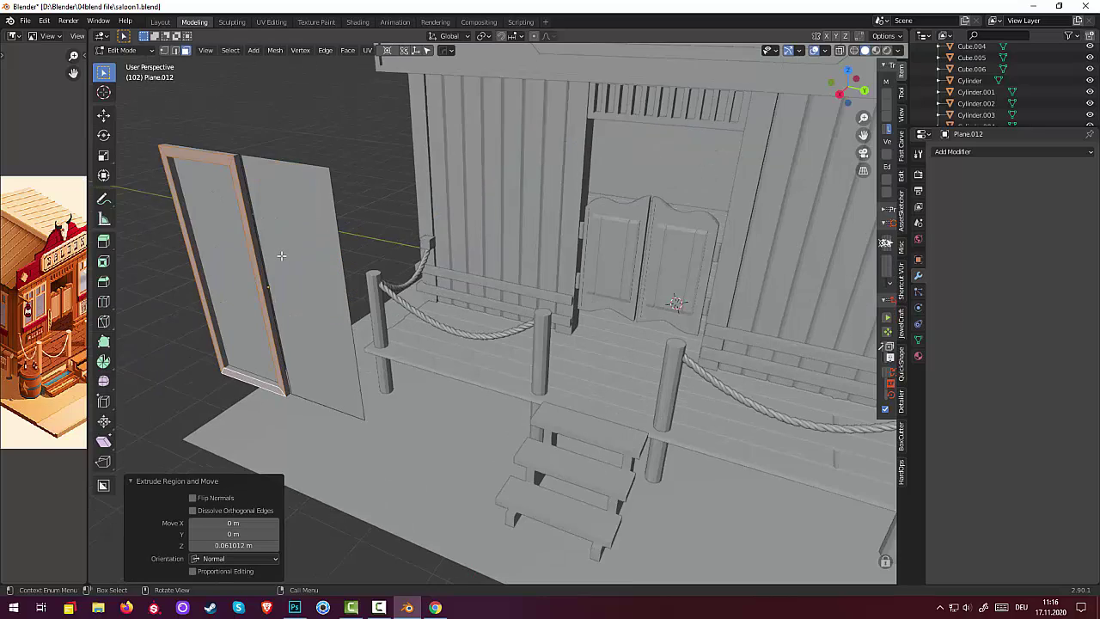
{"action": "mouse_move", "coordinate": [330, 280]}
{"action": "middle_mouse_down"}
{"action": "mouse_move", "coordinate": [348, 252]}
{"action": "mouse_move", "coordinate": [240, 240]}
{"action": "middle_mouse_up"}
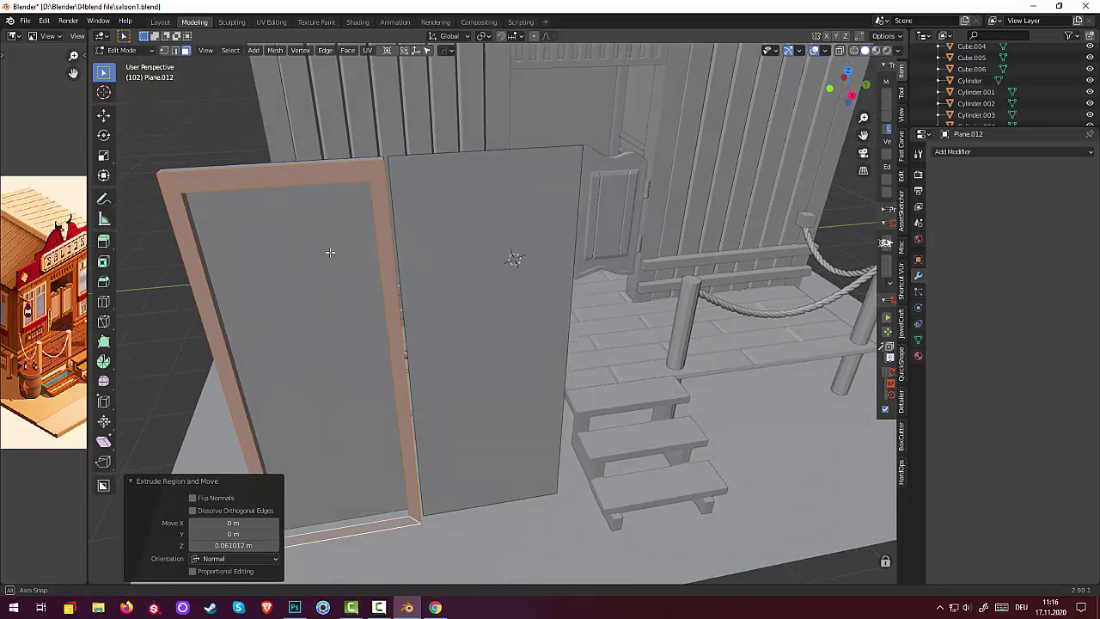
{"action": "key", "text": "alt+a"}
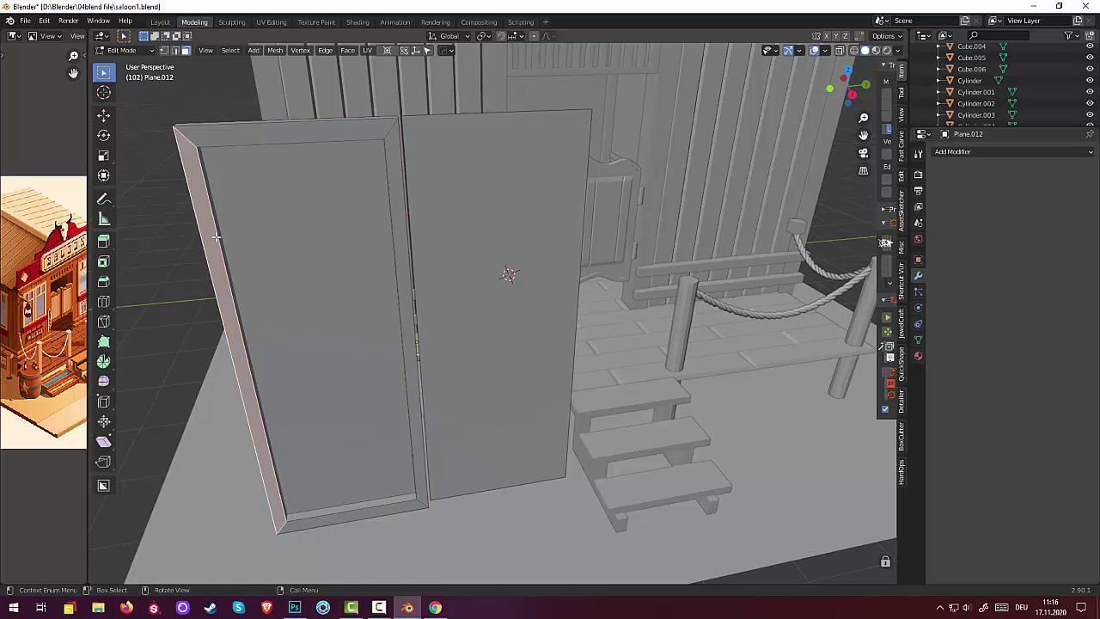
{"action": "key", "text": "ctrl+r"}
Add a horizontal loop cut near the top of the left door, flattened with S Z 0
{"action": "left_click", "coordinate": [234, 359]}
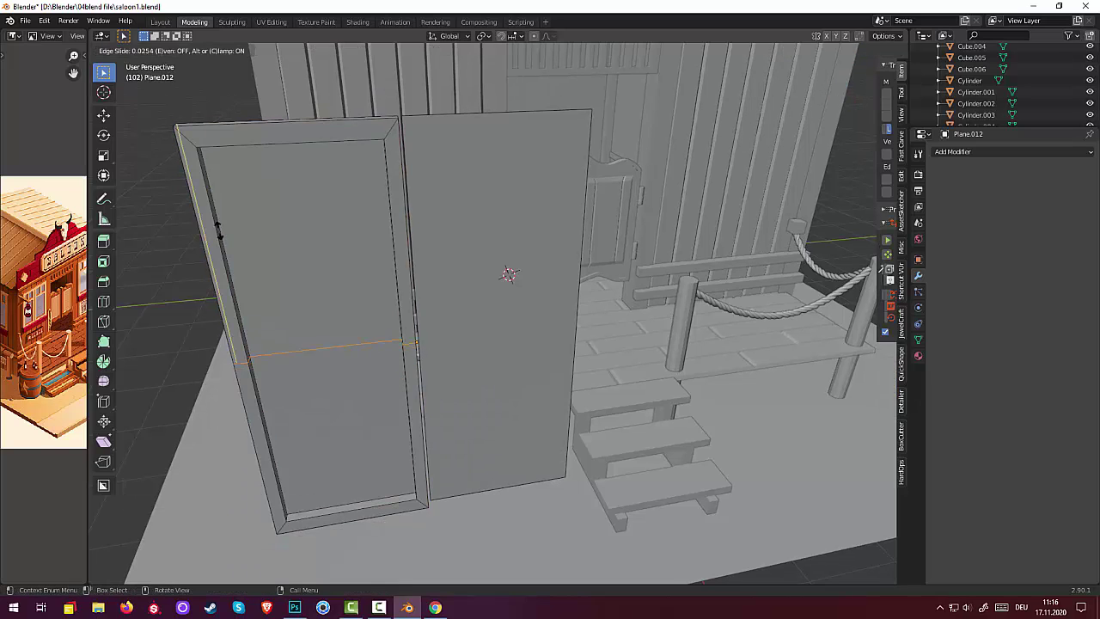
{"action": "left_click", "coordinate": [191, 125]}
{"action": "middle_click_drag", "start_coordinate": [191, 125], "coordinate": [236, 129]}
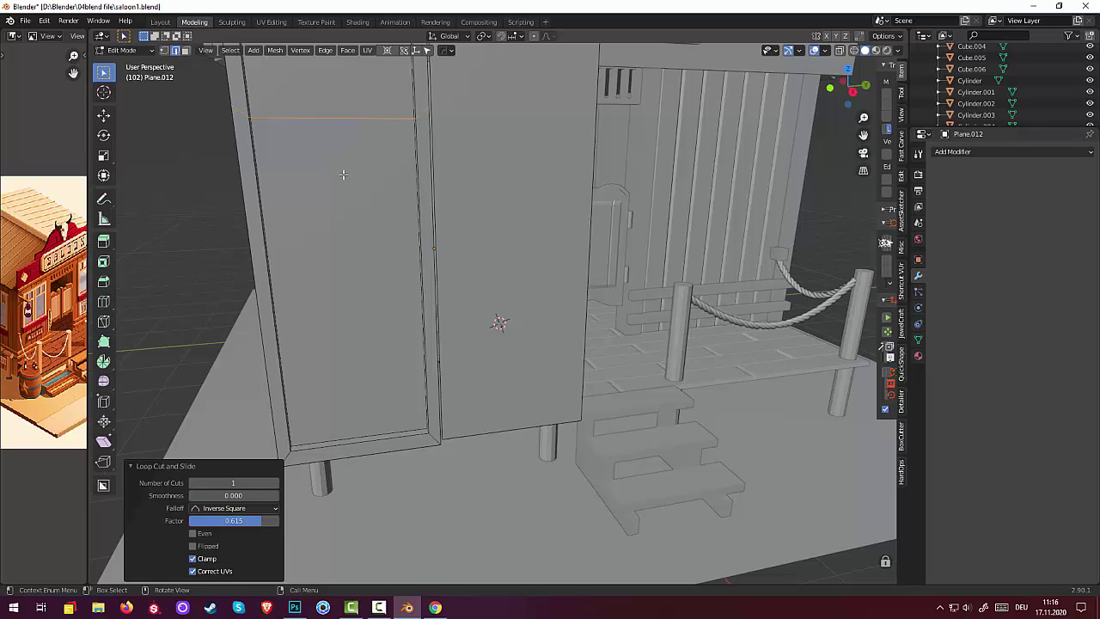
{"action": "key", "text": "s"}
{"action": "key", "text": "z"}
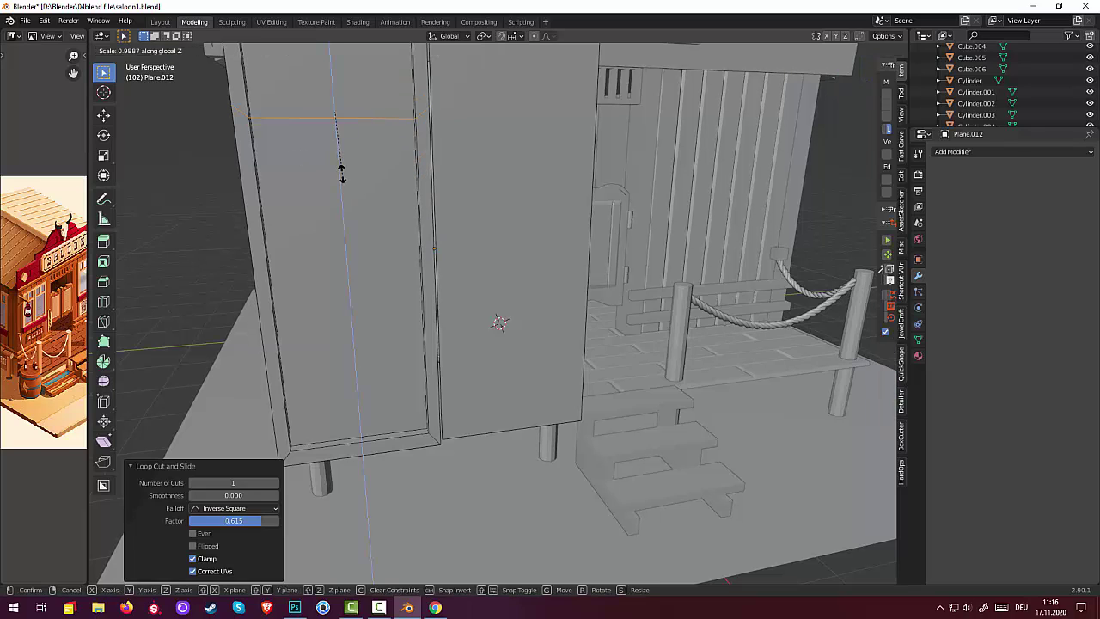
{"action": "key", "text": "0"}
{"action": "key", "text": "Return"}
{"action": "scroll", "coordinate": [342, 180], "scroll_direction": "down", "scroll_amount": 5}
{"action": "scroll", "coordinate": [342, 198], "scroll_direction": "down", "scroll_amount": 2}
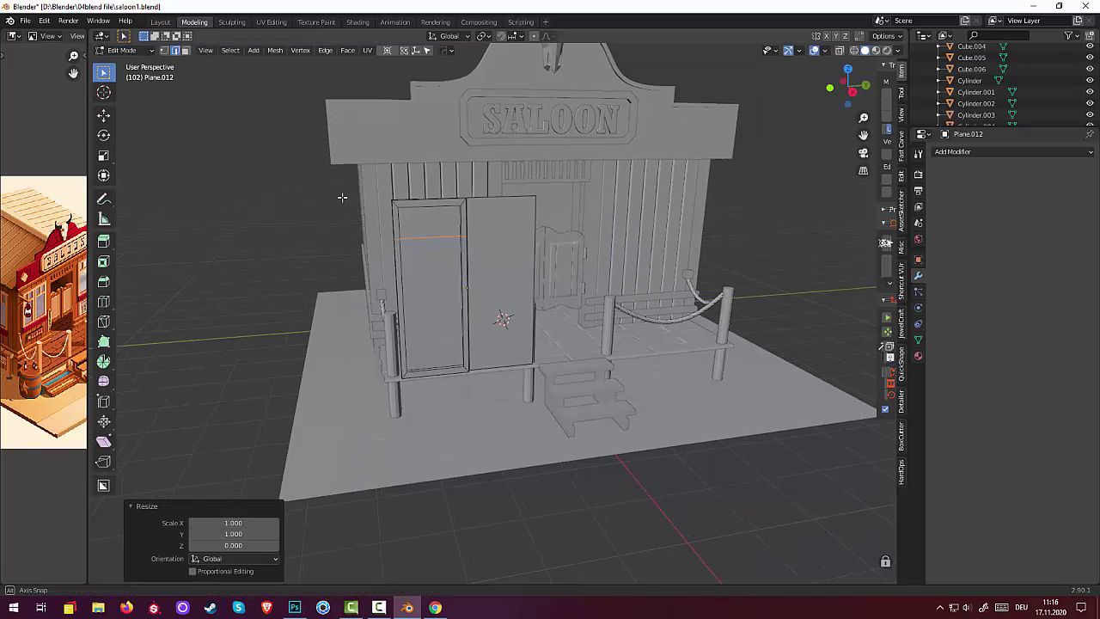
{"action": "middle_click_drag", "start_coordinate": [342, 198], "coordinate": [340, 197]}
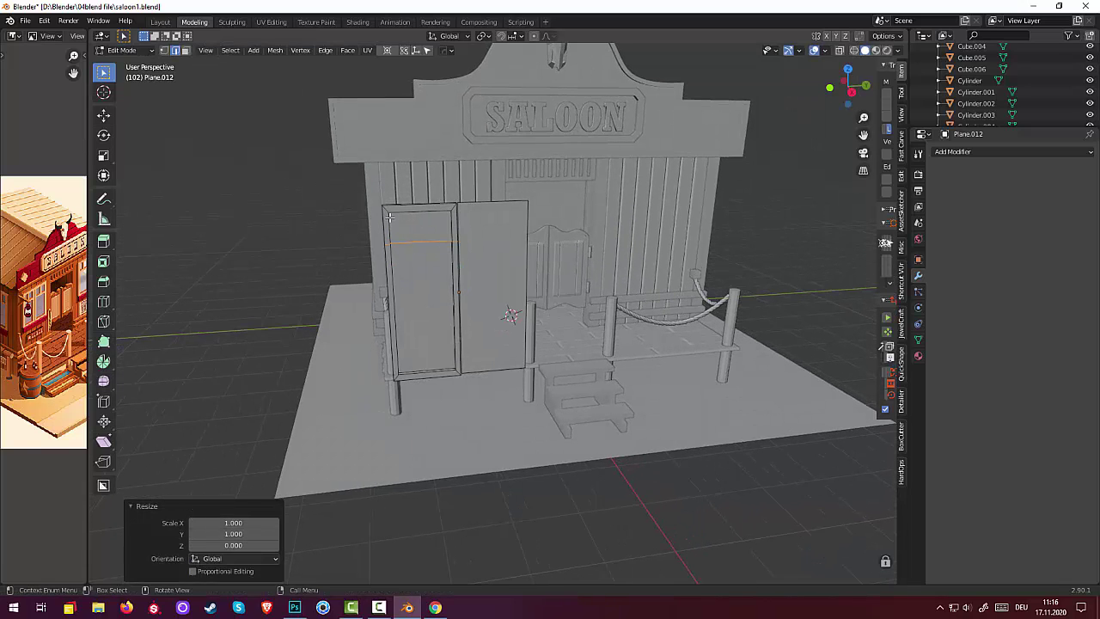
{"action": "scroll", "coordinate": [354, 212], "scroll_direction": "up", "scroll_amount": 4}
{"action": "middle_click_drag", "start_coordinate": [378, 208], "coordinate": [367, 222]}
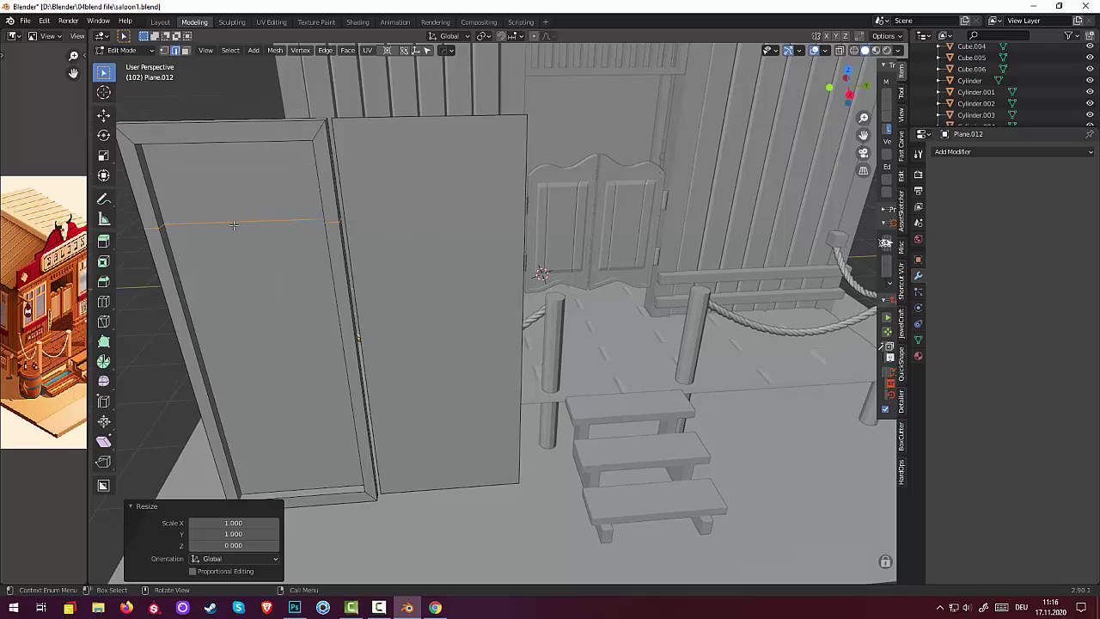
Add a second horizontal loop just below the first, outlining a thin crosswise strip
{"action": "left_click", "coordinate": [205, 224]}
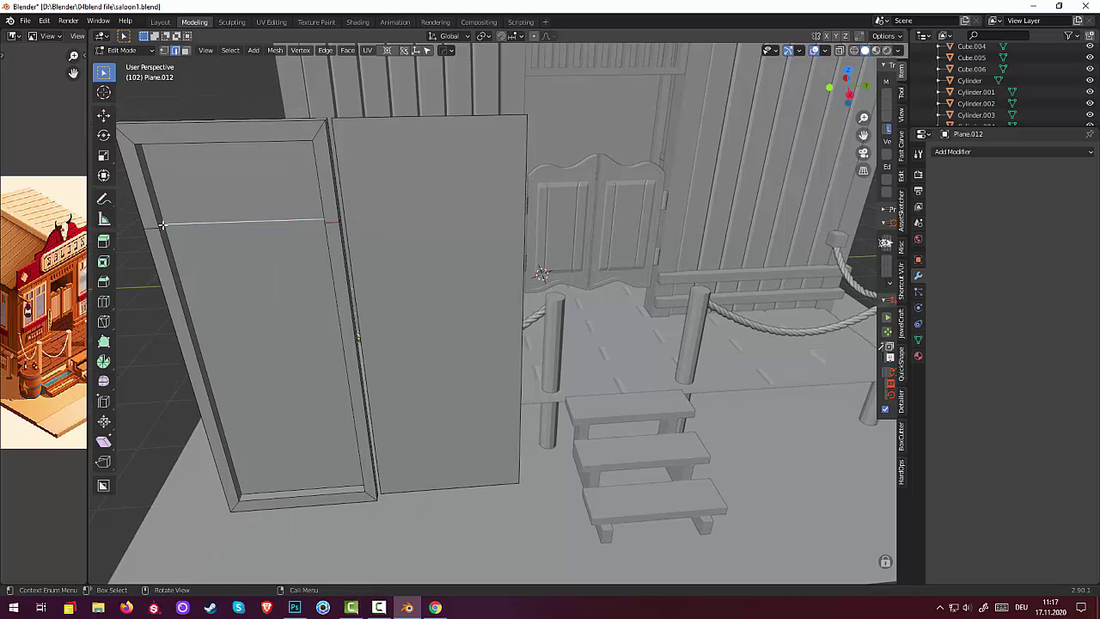
{"action": "key", "text": "alt+a"}
{"action": "left_click", "coordinate": [229, 222], "text": "alt"}
{"action": "middle_click_drag", "start_coordinate": [250, 278], "coordinate": [258, 267]}
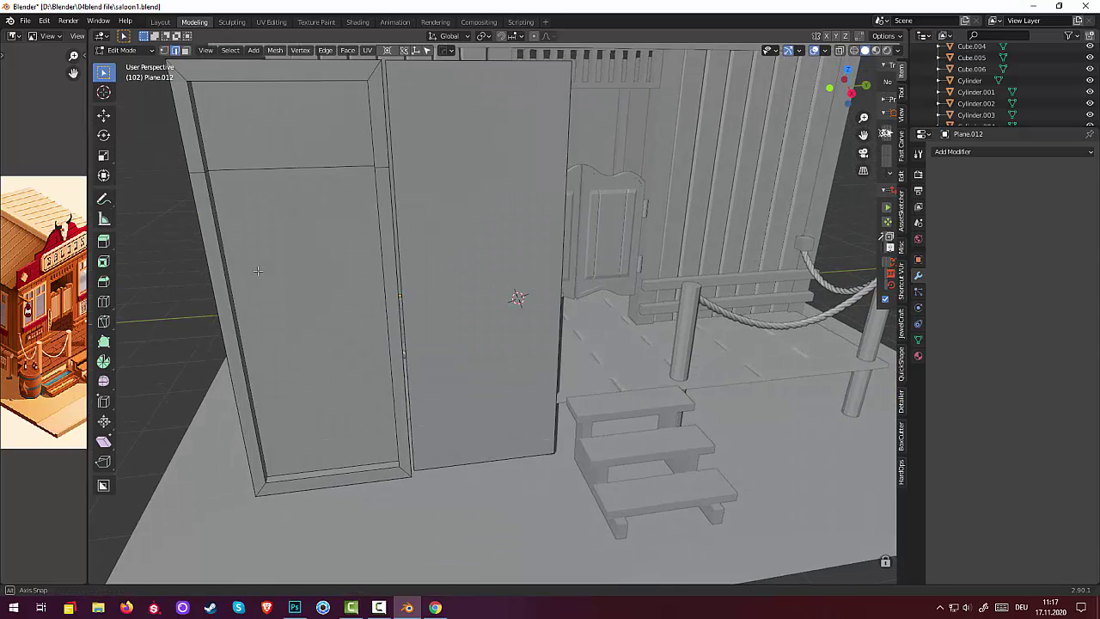
{"action": "key", "text": "ctrl+r"}
{"action": "left_click", "coordinate": [247, 318]}
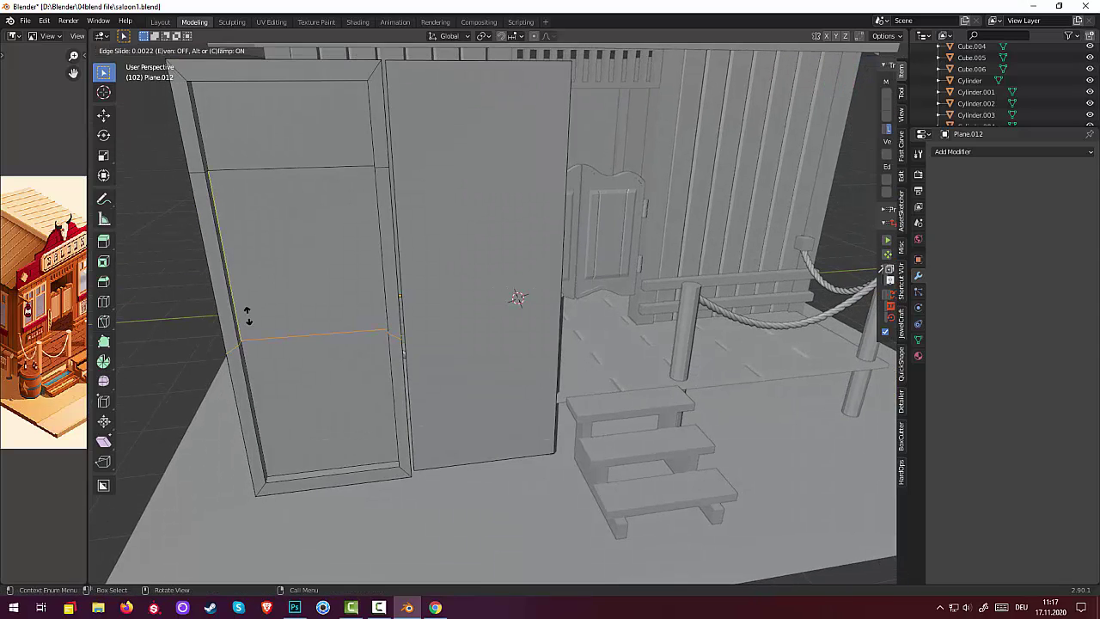
{"action": "left_click", "coordinate": [230, 169]}
{"action": "middle_click_drag", "start_coordinate": [239, 217], "coordinate": [221, 222]}
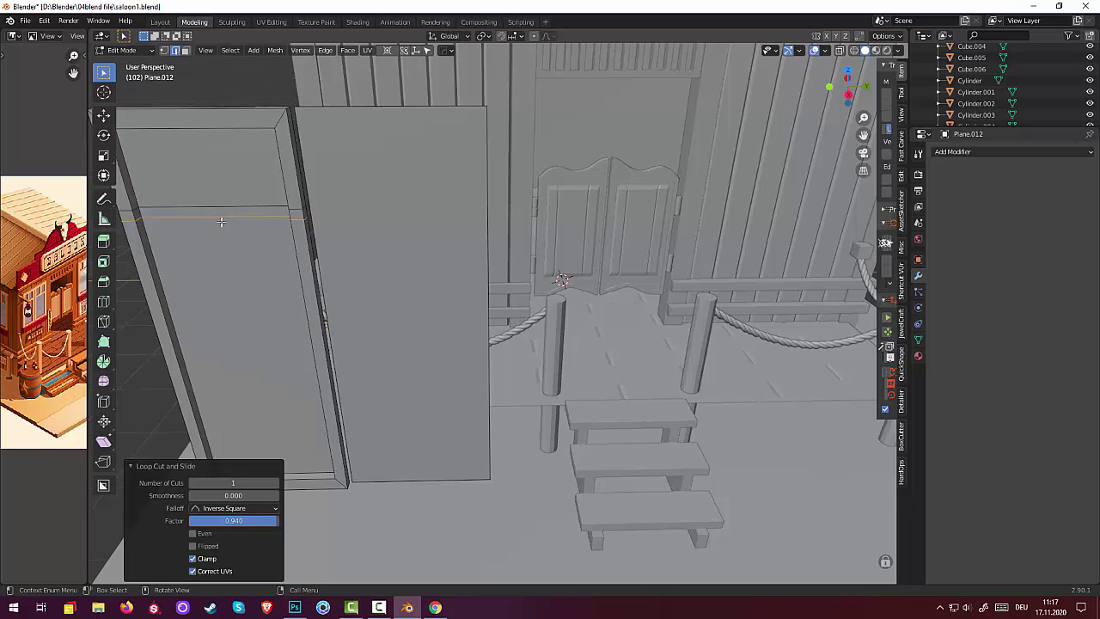
{"action": "key", "text": "alt+a"}
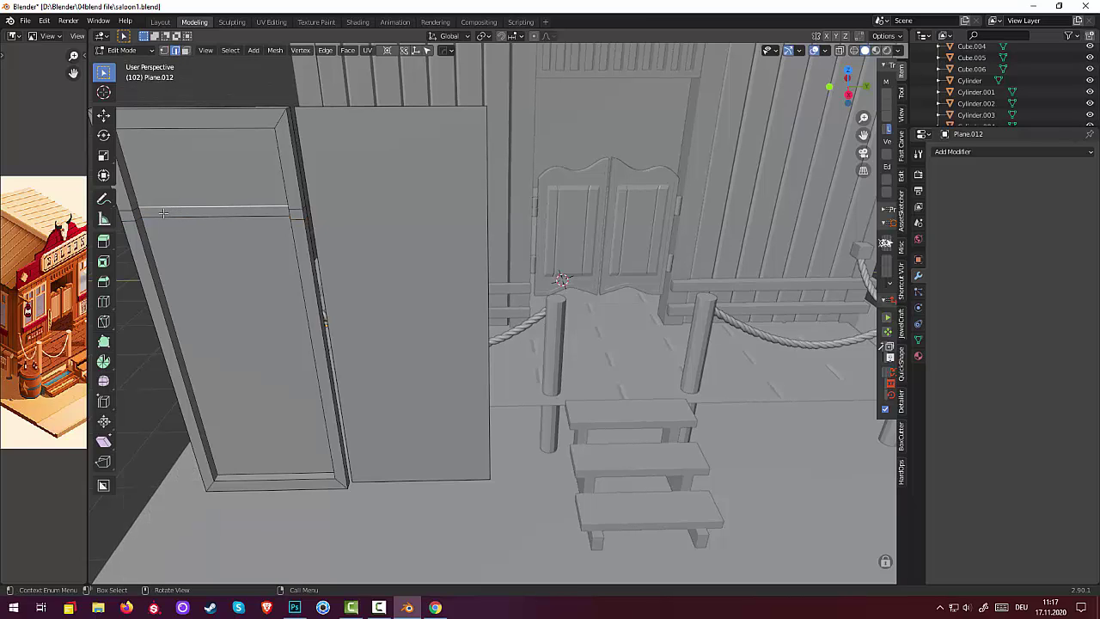
{"action": "key", "text": "ctrl+r"}
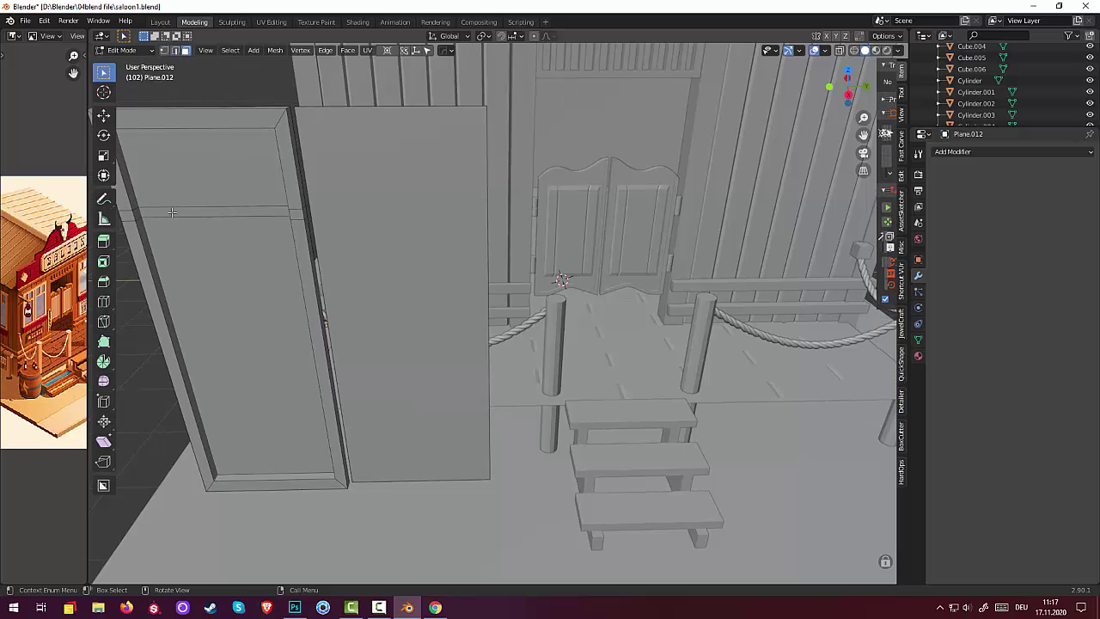
{"action": "left_click", "coordinate": [172, 212]}
{"action": "mouse_move", "coordinate": [172, 212]}
{"action": "middle_mouse_down"}
{"action": "mouse_move", "coordinate": [197, 234]}
{"action": "mouse_move", "coordinate": [199, 304]}
{"action": "middle_mouse_up"}
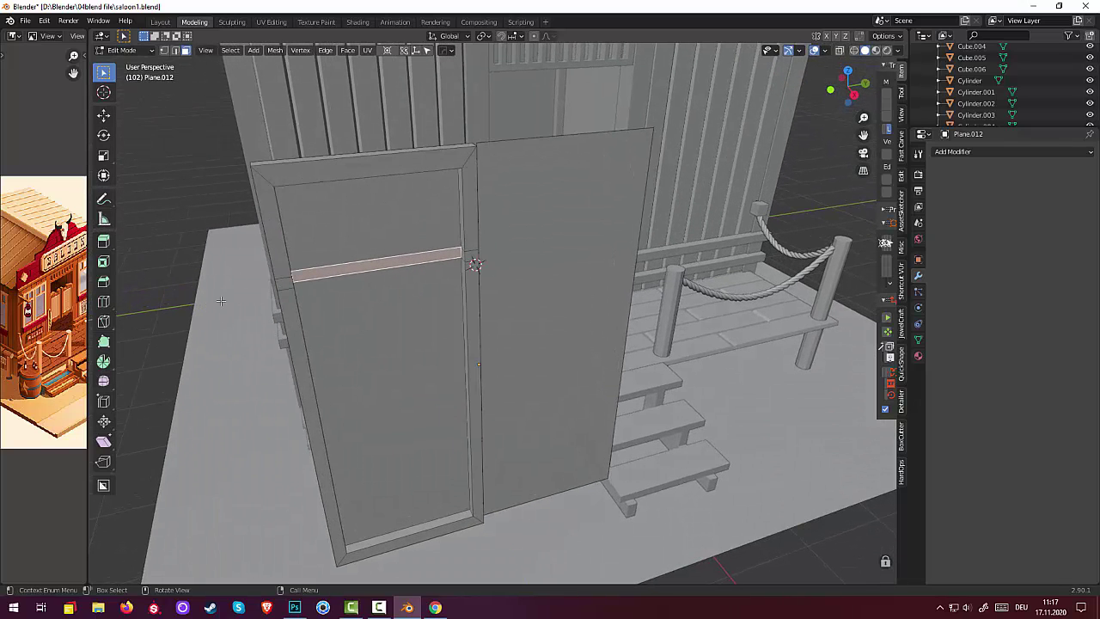
Extrude the thin strip 0.054292 m outward into a raised horizontal rail
{"action": "key", "text": "e"}
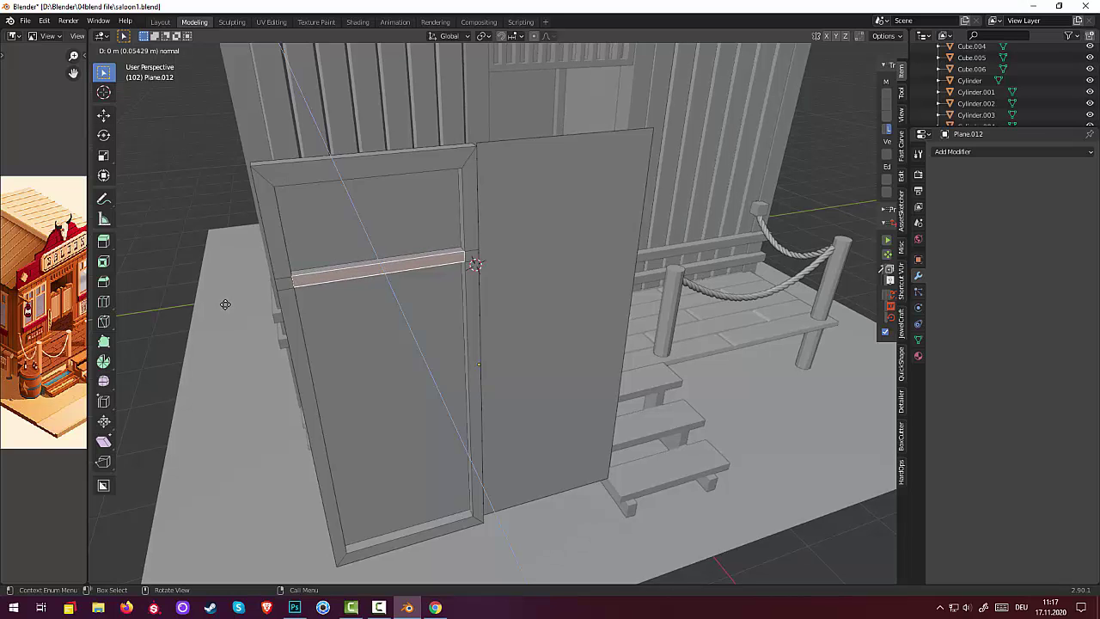
{"action": "left_click", "coordinate": [225, 304]}
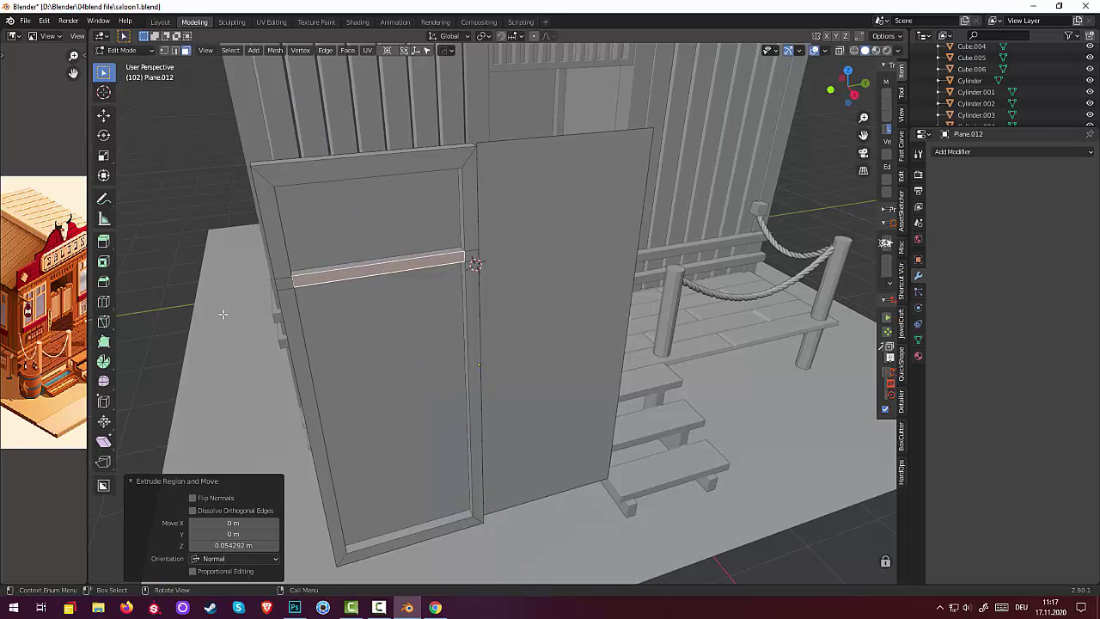
{"action": "left_click", "coordinate": [314, 337]}
{"action": "middle_click_drag", "start_coordinate": [314, 337], "coordinate": [276, 268]}
{"action": "left_click", "coordinate": [258, 215]}
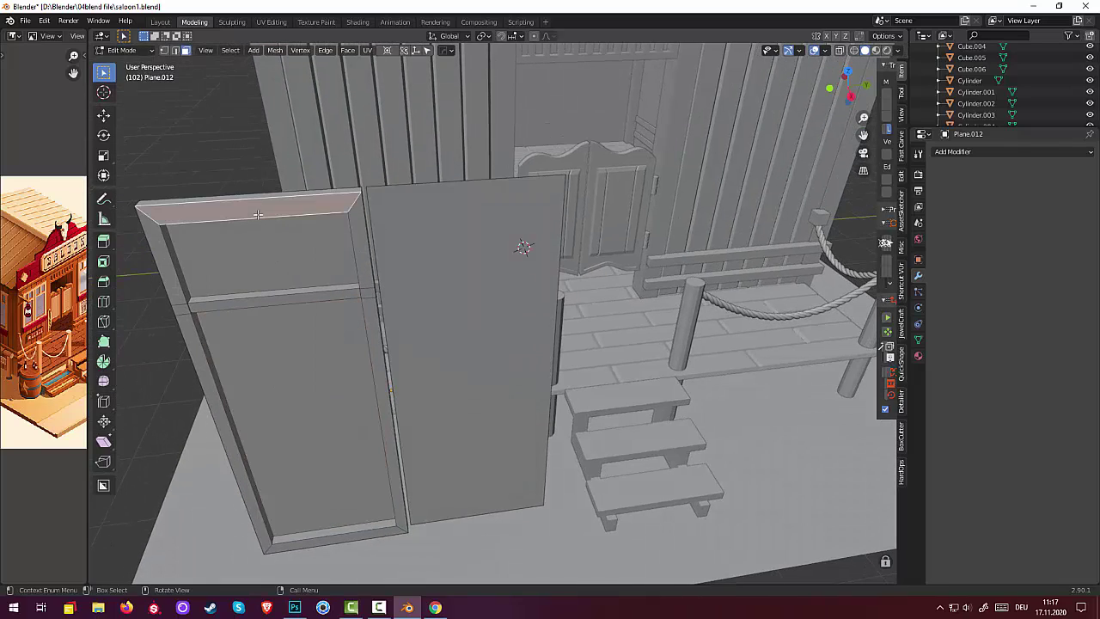
{"action": "key", "text": "ctrl+r"}
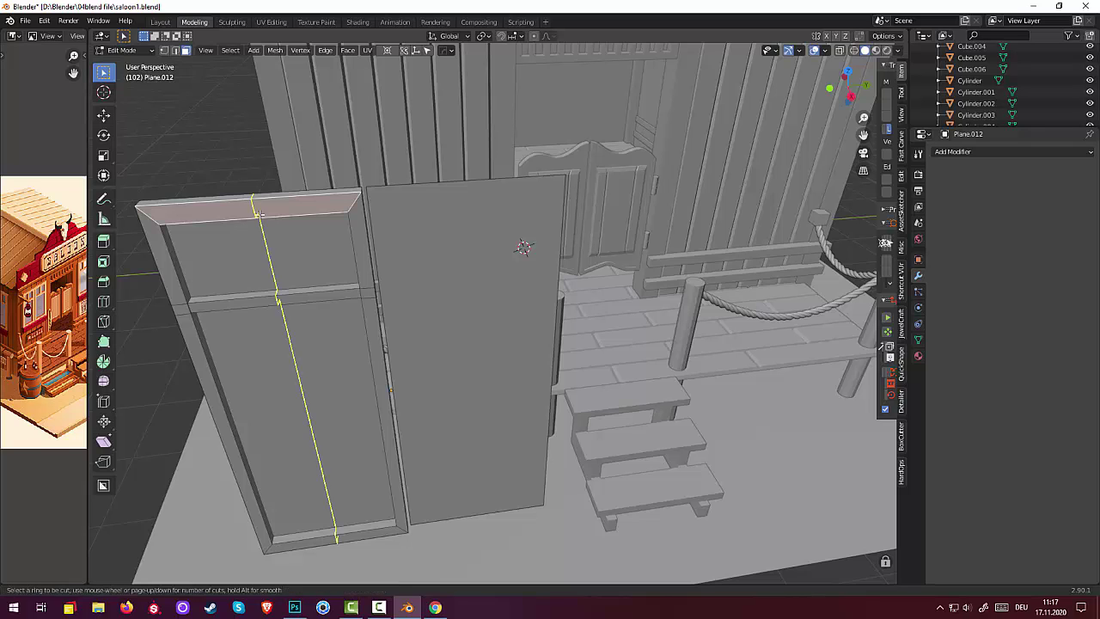
Add two vertical loop cuts through the door and scale them close together along Y
{"action": "scroll", "coordinate": [258, 215], "scroll_direction": "up", "scroll_amount": 1}
{"action": "left_click", "coordinate": [258, 215]}
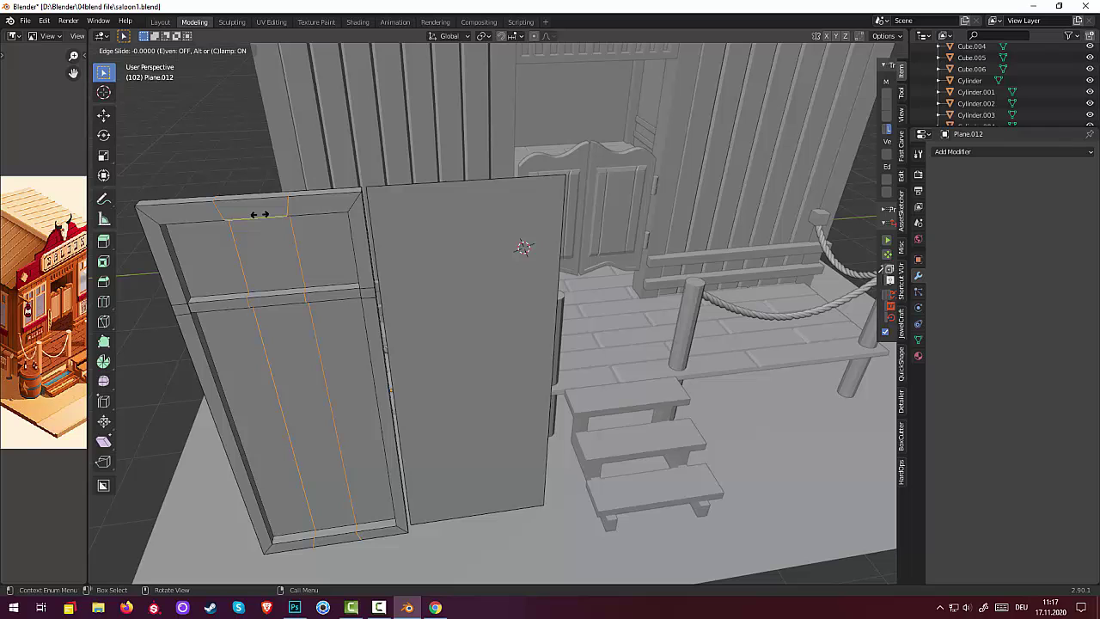
{"action": "right_click", "coordinate": [258, 215]}
{"action": "key", "text": "s"}
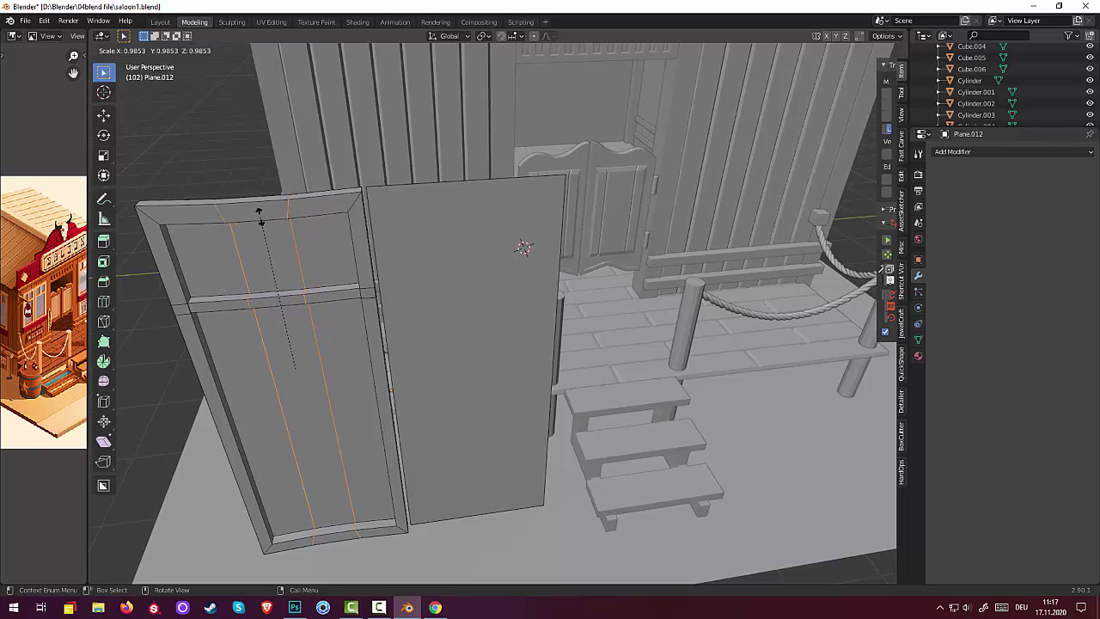
{"action": "key", "text": "y"}
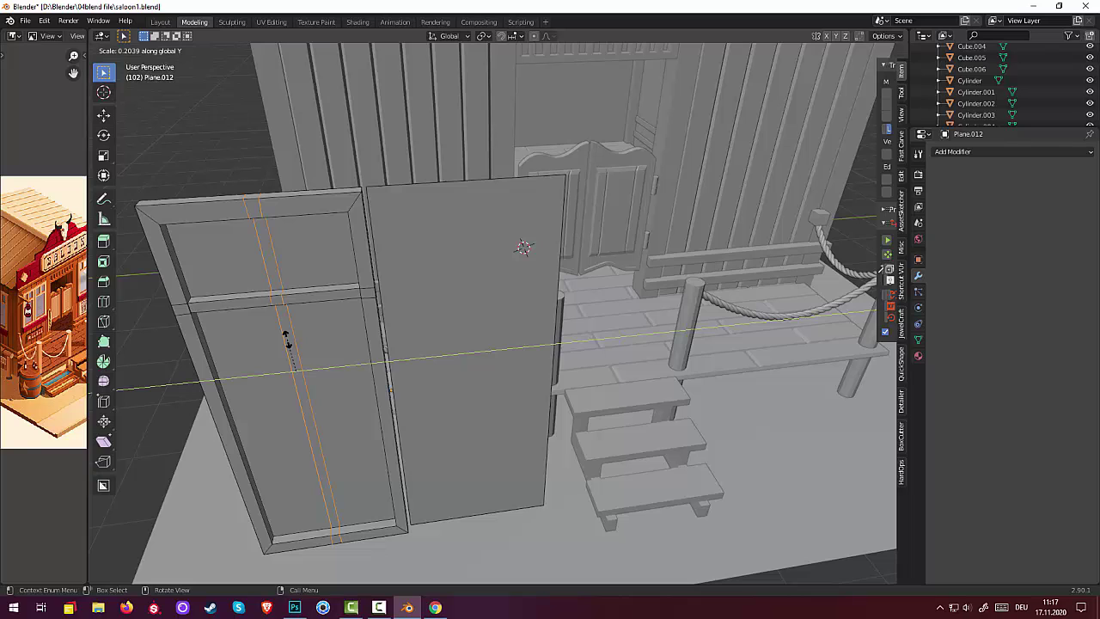
{"action": "left_click", "coordinate": [288, 340]}
{"action": "key", "text": "alt+a"}
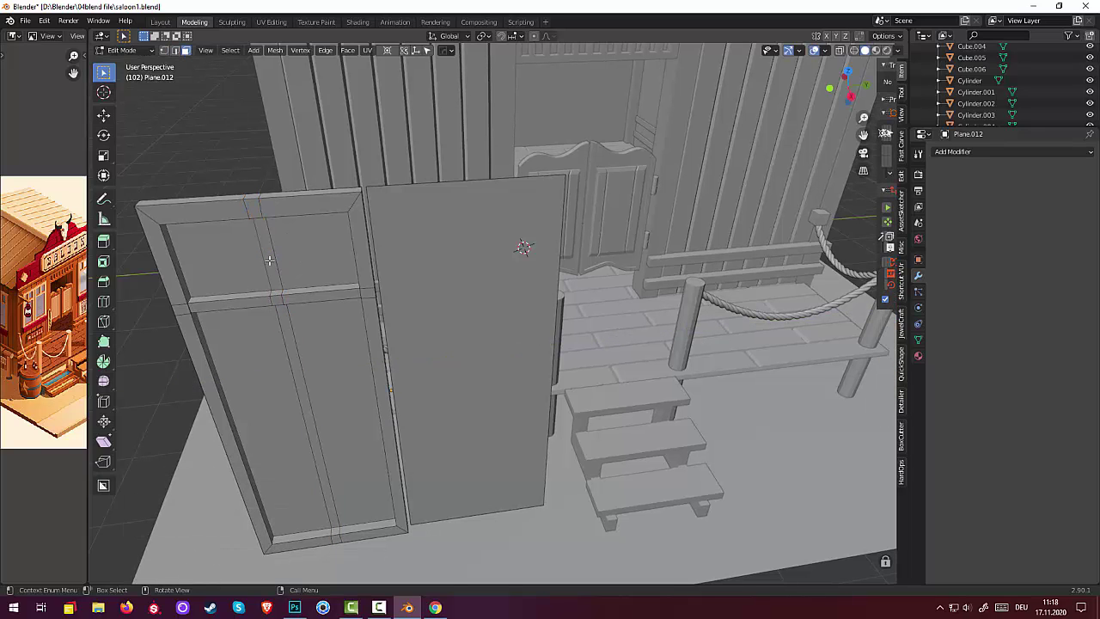
Push the narrow vertical strip above the rail 0.043249 m outward as a mullion
{"action": "left_click", "coordinate": [270, 262]}
{"action": "mouse_move", "coordinate": [290, 278]}
{"action": "middle_mouse_down"}
{"action": "mouse_move", "coordinate": [278, 279]}
{"action": "mouse_move", "coordinate": [416, 312]}
{"action": "middle_mouse_up"}
{"action": "scroll", "coordinate": [278, 279], "scroll_direction": "down", "scroll_amount": 5}
{"action": "scroll", "coordinate": [514, 342], "scroll_direction": "up", "scroll_amount": 2}
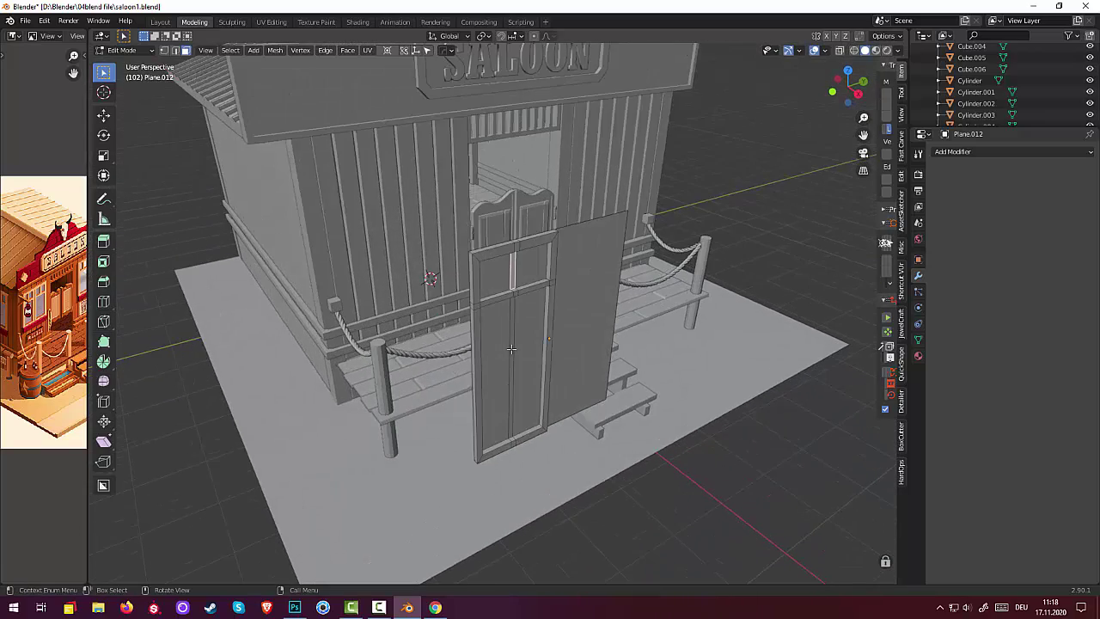
{"action": "scroll", "coordinate": [514, 342], "scroll_direction": "up", "scroll_amount": 2}
{"action": "key", "text": "g"}
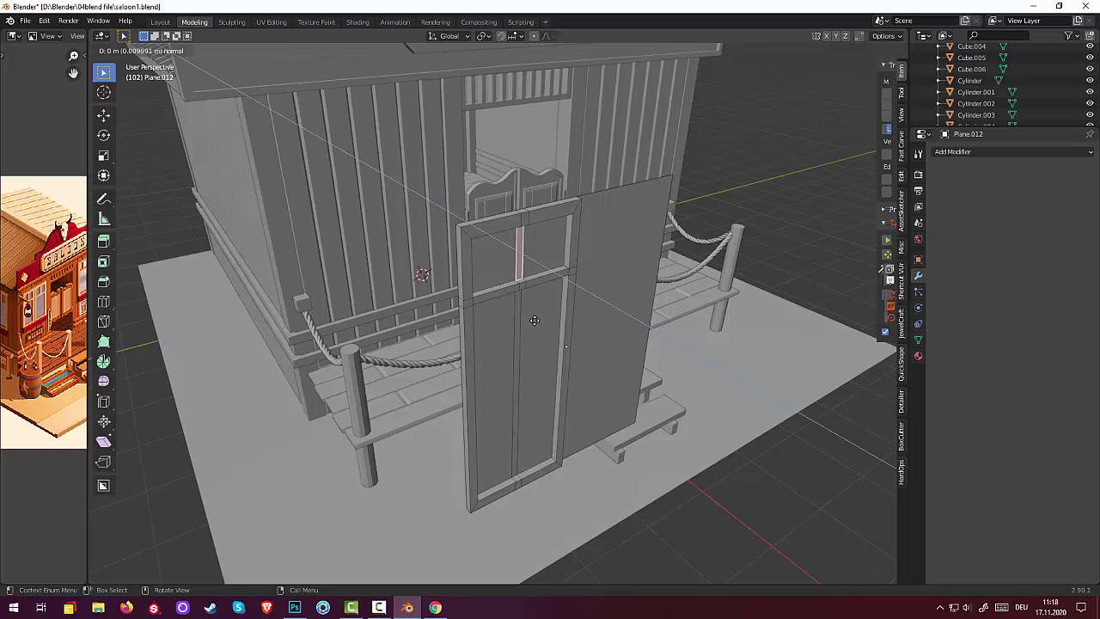
{"action": "key", "text": "z"}
{"action": "key", "text": "z"}
{"action": "left_click", "coordinate": [533, 321]}
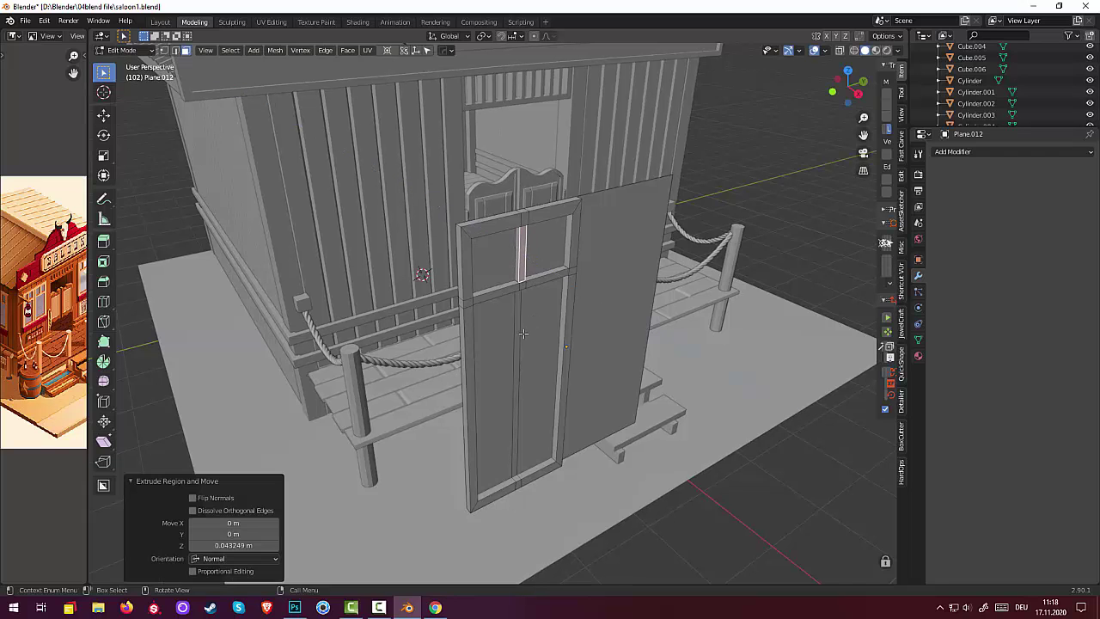
{"action": "left_click", "coordinate": [524, 333]}
{"action": "mouse_move", "coordinate": [525, 334]}
{"action": "middle_mouse_down"}
{"action": "mouse_move", "coordinate": [508, 329]}
{"action": "mouse_move", "coordinate": [404, 376]}
{"action": "middle_mouse_up"}
{"action": "scroll", "coordinate": [503, 333], "scroll_direction": "up", "scroll_amount": 3}
{"action": "scroll", "coordinate": [503, 333], "scroll_direction": "up", "scroll_amount": 1}
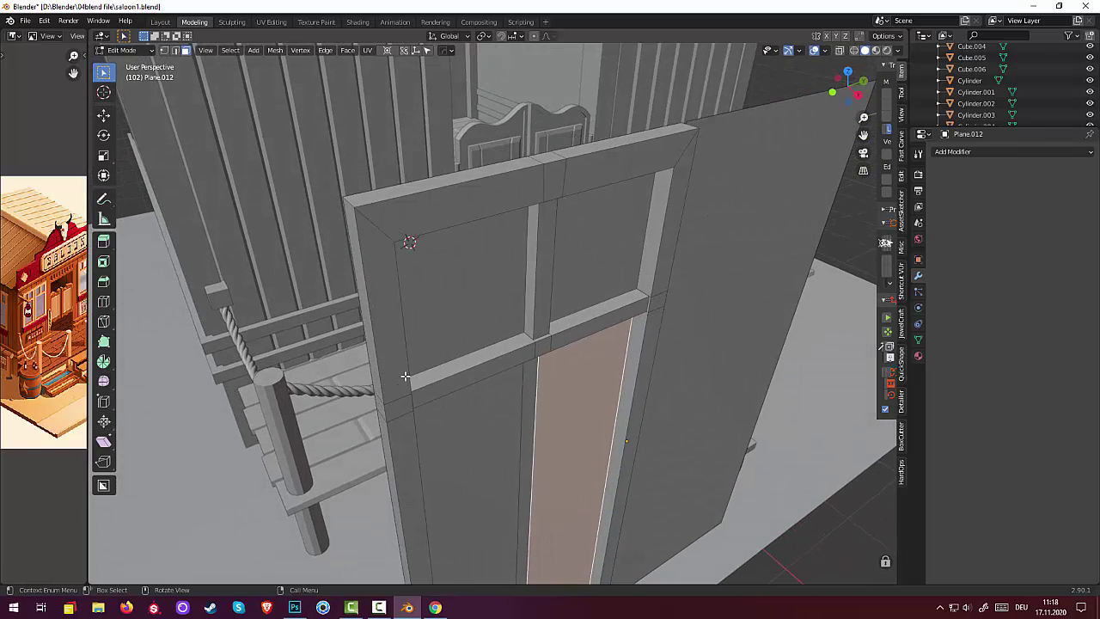
{"action": "scroll", "coordinate": [540, 348], "scroll_direction": "up", "scroll_amount": 5}
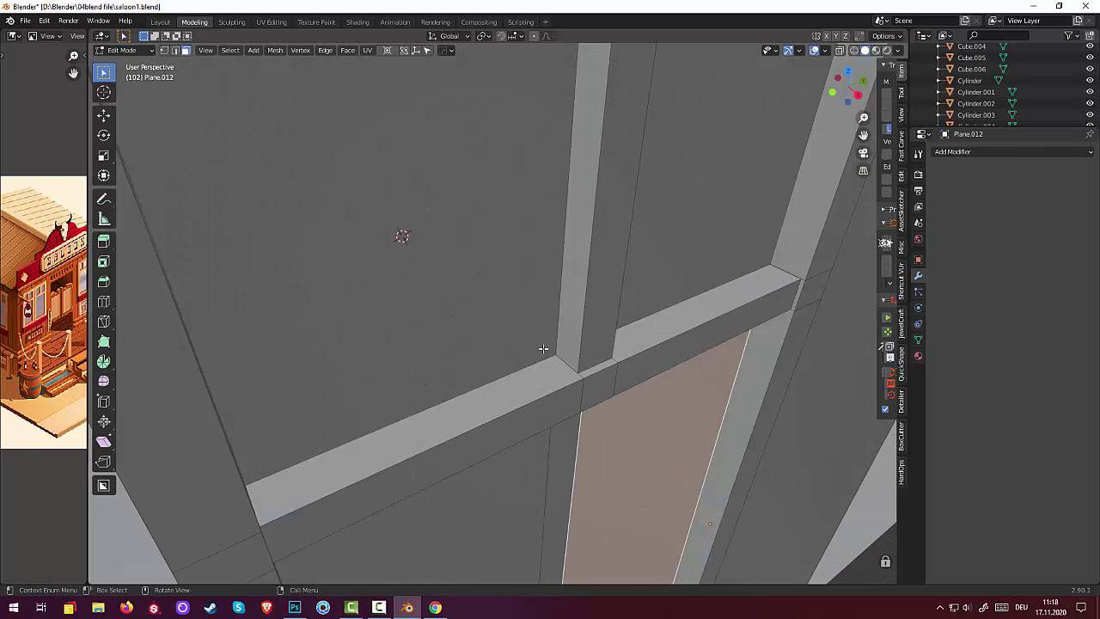
{"action": "left_click", "coordinate": [599, 312]}
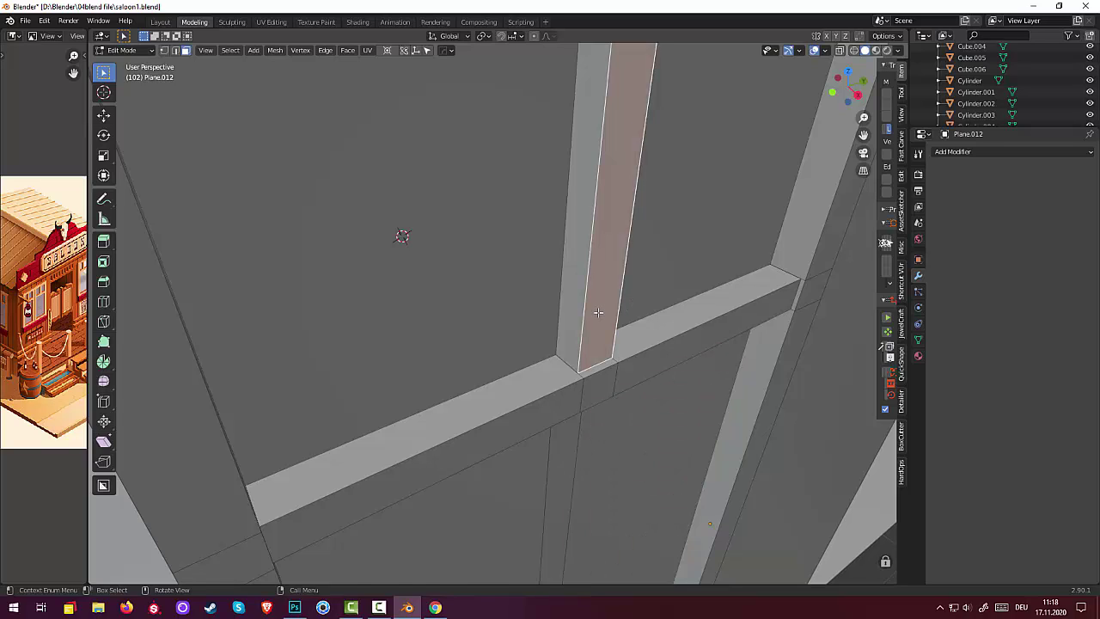
Move the mullion's front face 0.010719 m along X
{"action": "key", "text": "g"}
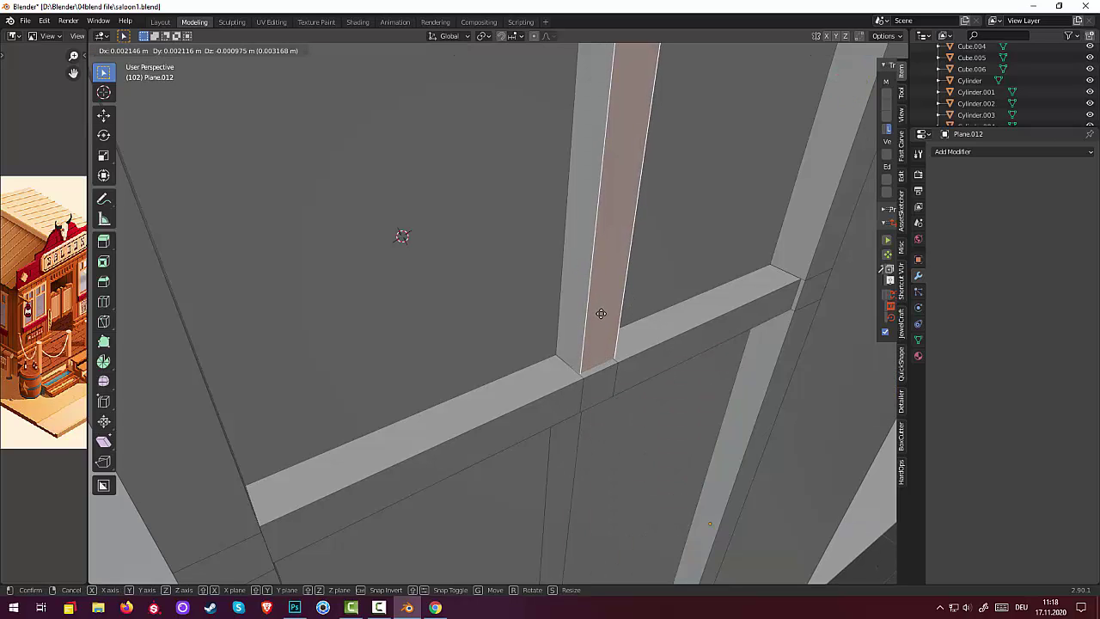
{"action": "key", "text": "x"}
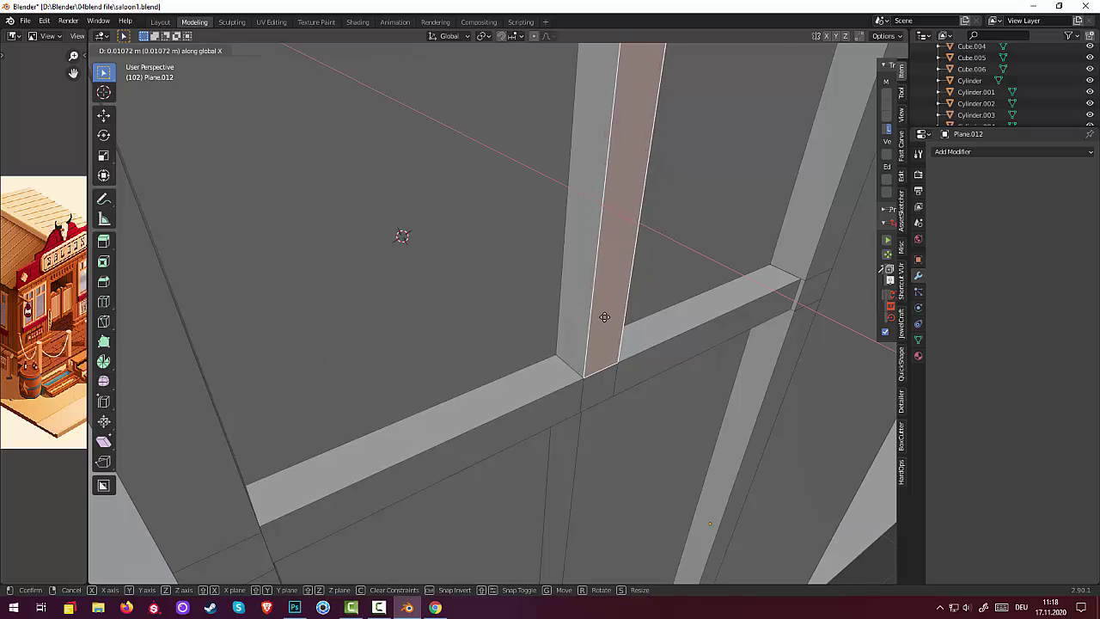
{"action": "left_click", "coordinate": [604, 318]}
{"action": "scroll", "coordinate": [607, 322], "scroll_direction": "down", "scroll_amount": 10}
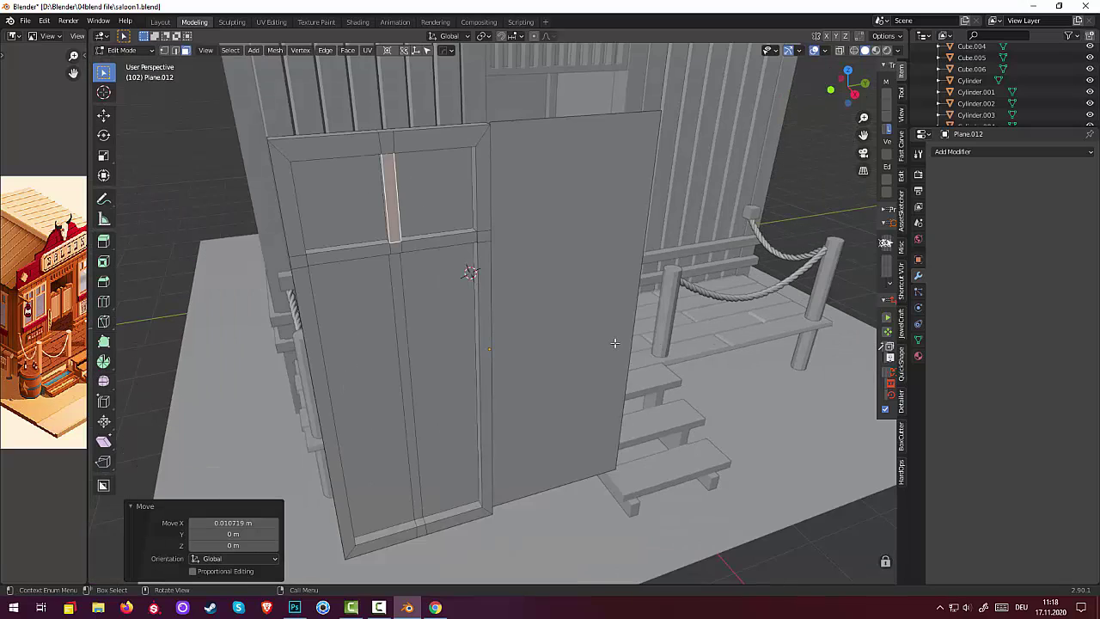
{"action": "scroll", "coordinate": [615, 341], "scroll_direction": "up", "scroll_amount": 3}
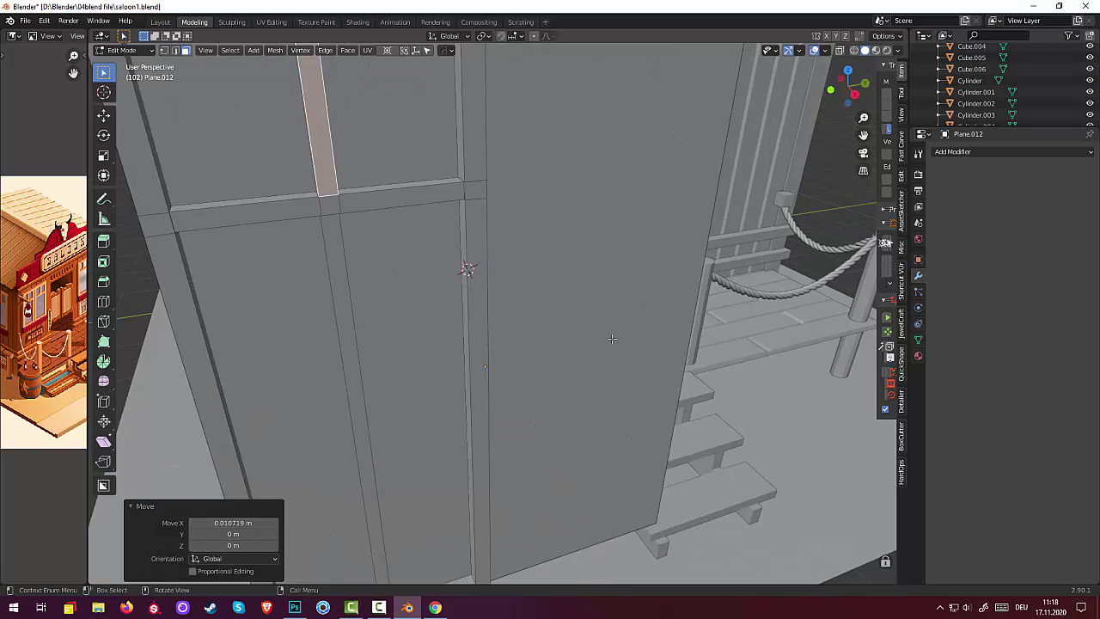
{"action": "scroll", "coordinate": [601, 295], "scroll_direction": "up", "scroll_amount": 3}
{"action": "mouse_move", "coordinate": [580, 241]}
{"action": "middle_mouse_down"}
{"action": "mouse_move", "coordinate": [644, 324]}
{"action": "mouse_move", "coordinate": [631, 303]}
{"action": "middle_mouse_up"}
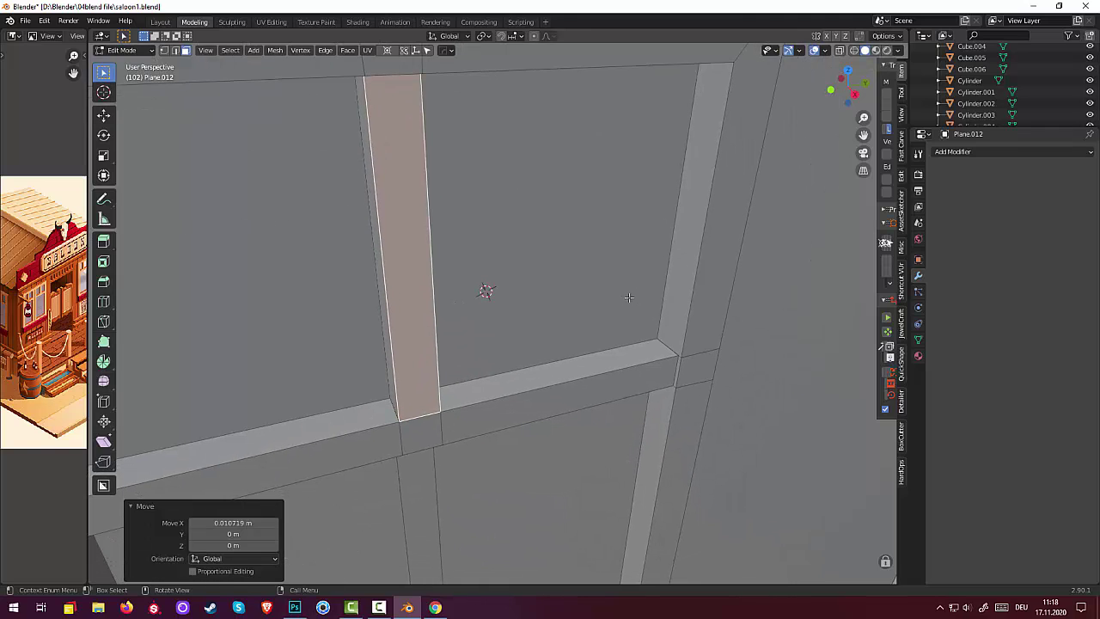
Delete the small stray face at the crossbar junction
{"action": "left_click", "coordinate": [678, 366]}
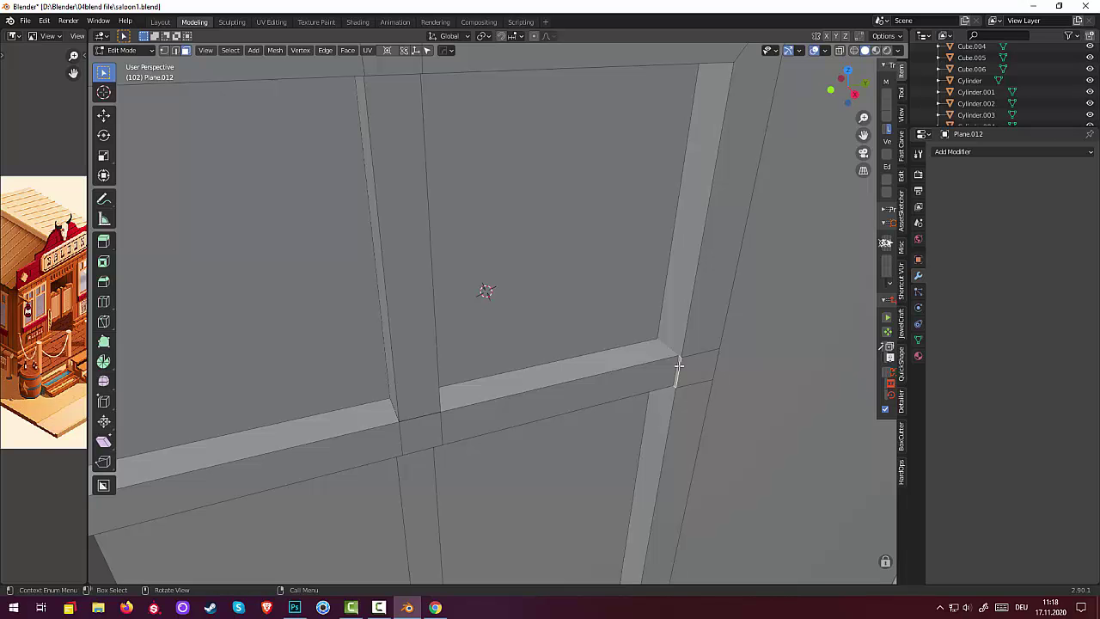
{"action": "key", "text": "x"}
{"action": "left_click", "coordinate": [679, 365]}
{"action": "middle_click_drag", "start_coordinate": [698, 380], "coordinate": [691, 381]}
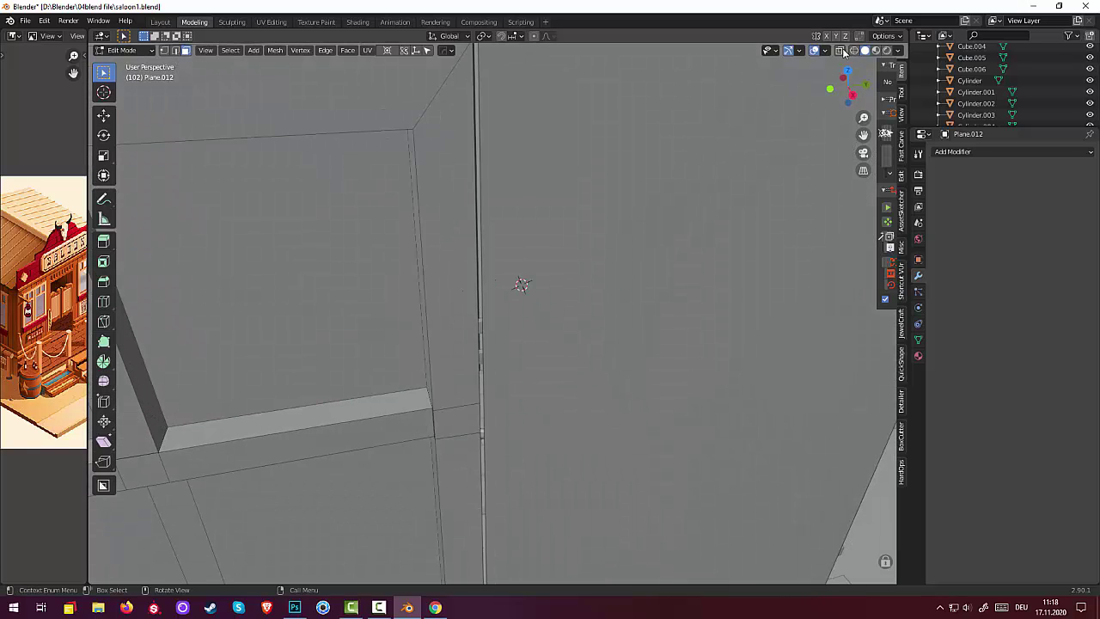
With X-ray on, delete the small hidden face inside the door's window frame, then return to solid display in Edit Mode
{"action": "key", "text": "alt+z"}
{"action": "mouse_move", "coordinate": [638, 286]}
{"action": "middle_mouse_down"}
{"action": "mouse_move", "coordinate": [598, 313]}
{"action": "mouse_move", "coordinate": [186, 364]}
{"action": "middle_mouse_up"}
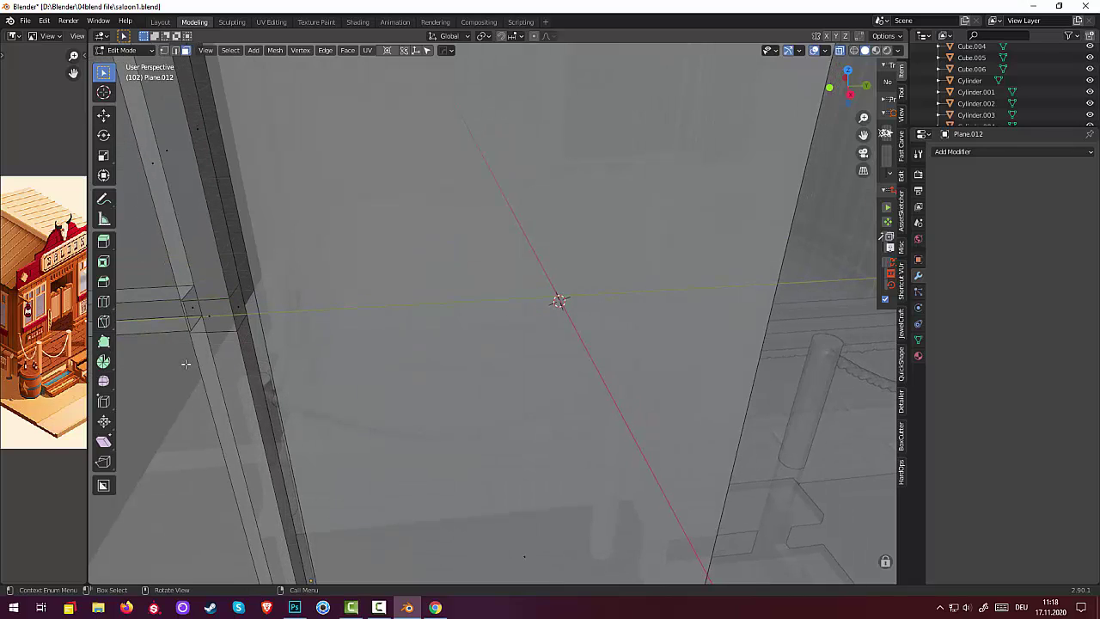
{"action": "left_click", "coordinate": [192, 306]}
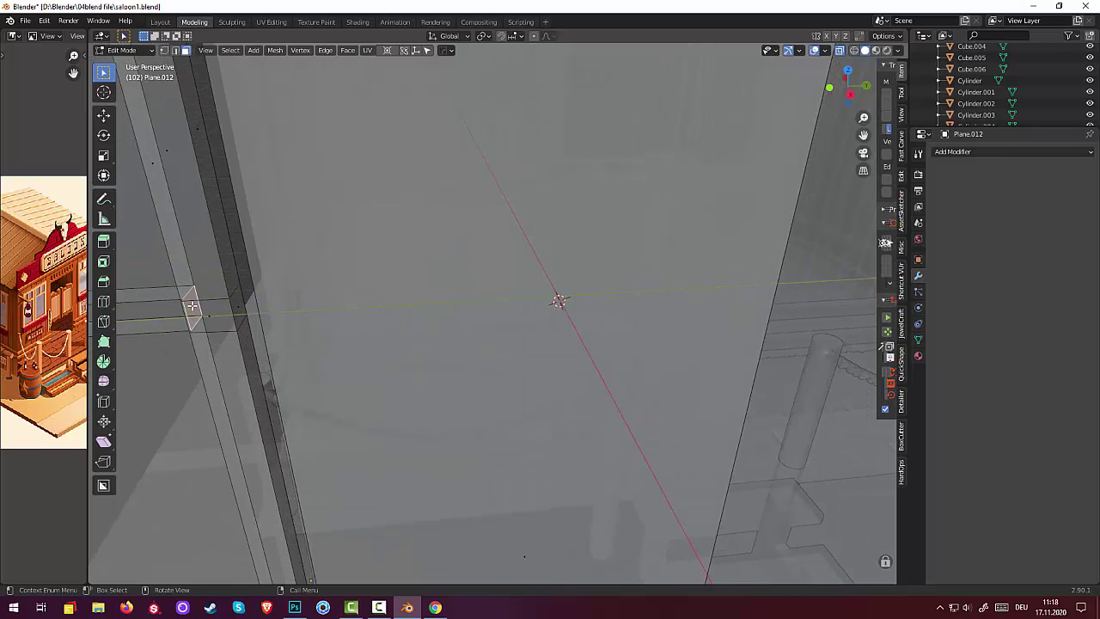
{"action": "key", "text": "x"}
{"action": "left_click", "coordinate": [189, 310]}
{"action": "middle_click_drag", "start_coordinate": [190, 310], "coordinate": [231, 315]}
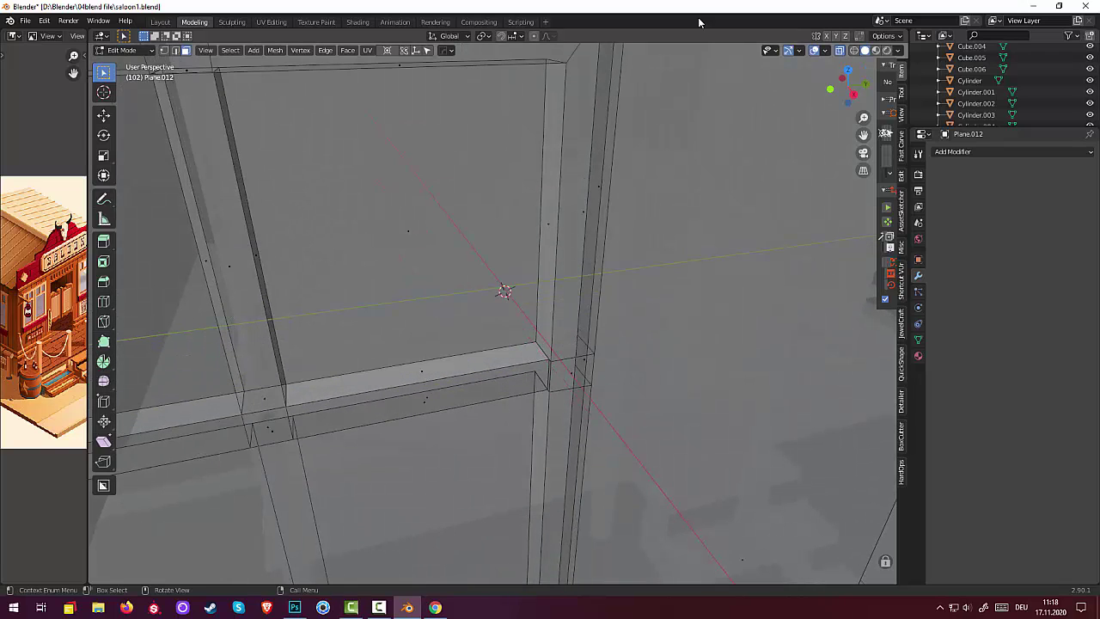
{"action": "left_click", "coordinate": [840, 51]}
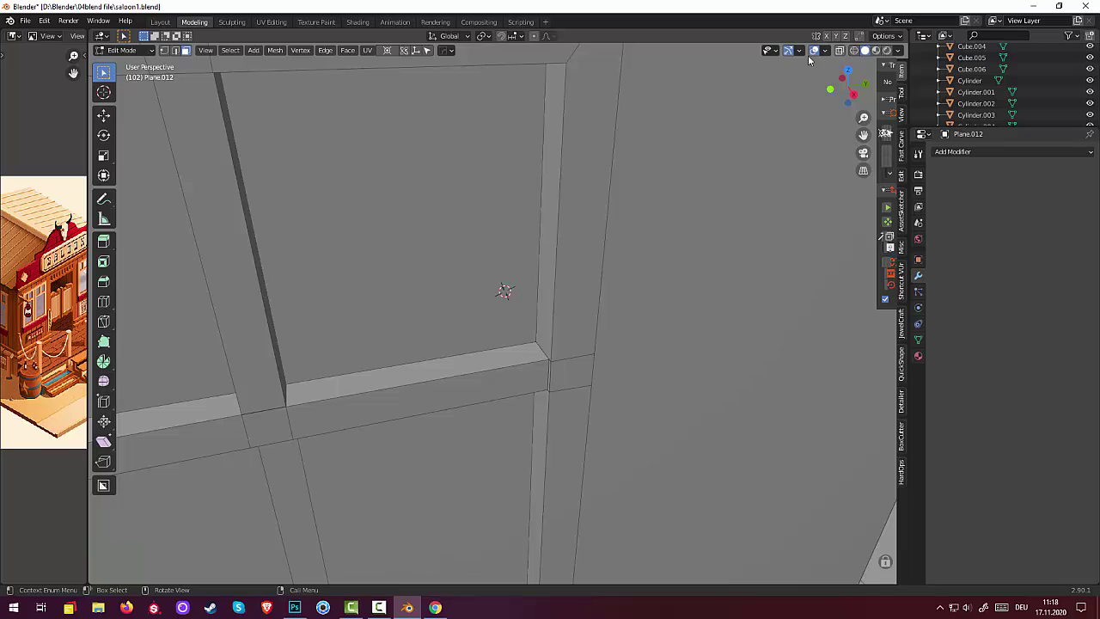
{"action": "left_click", "coordinate": [123, 50]}
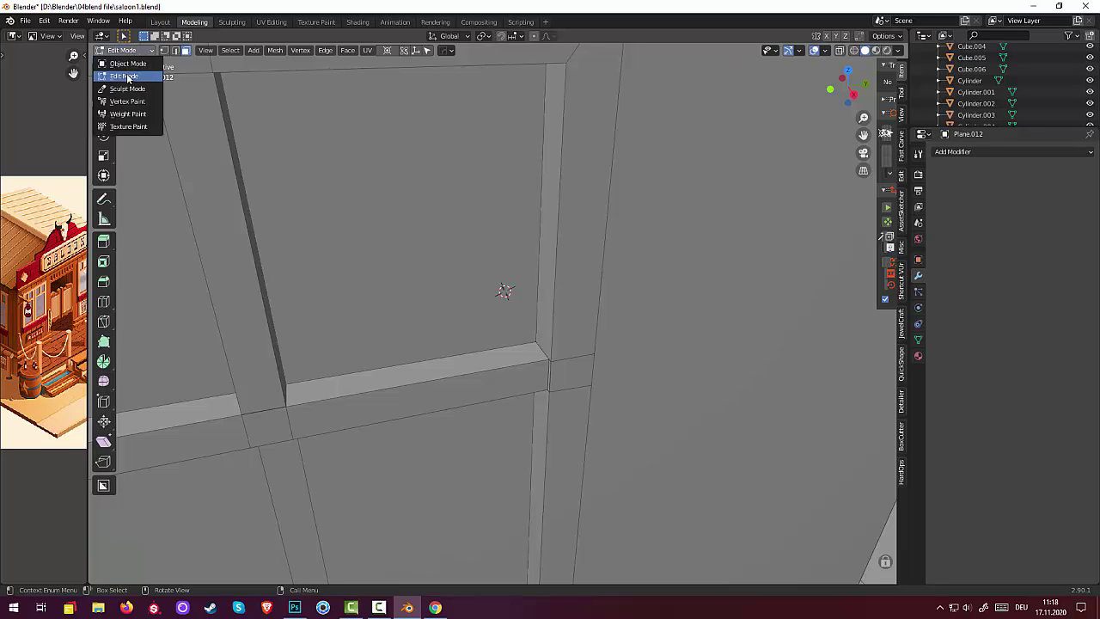
{"action": "left_click", "coordinate": [128, 77]}
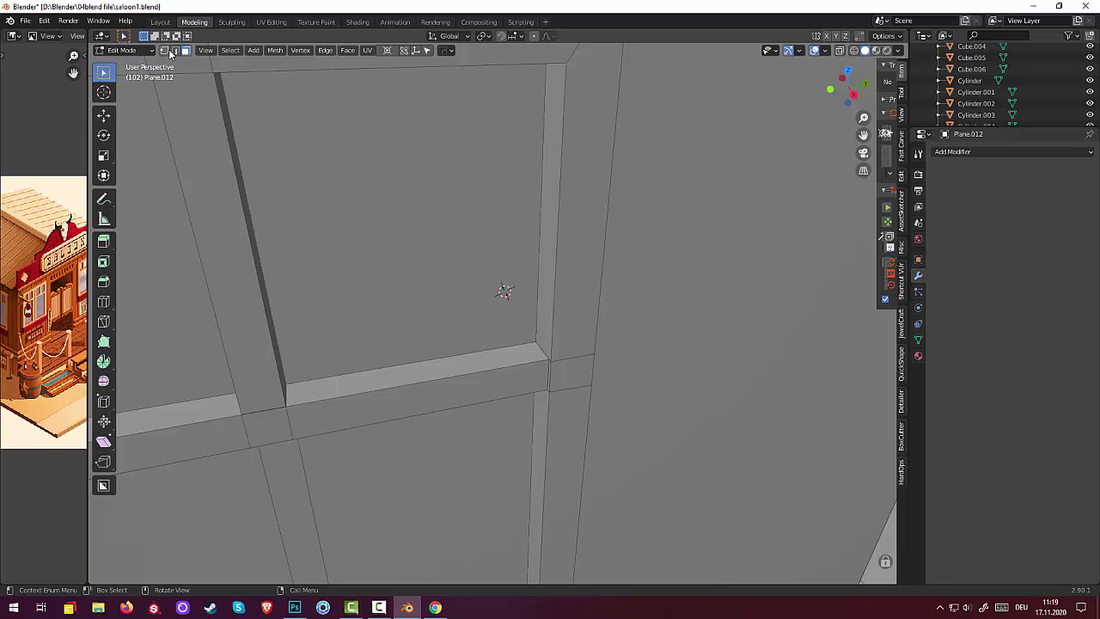
In vertex select, merge the two stray vertices at the crossbar corner At Last
{"action": "left_click", "coordinate": [165, 50]}
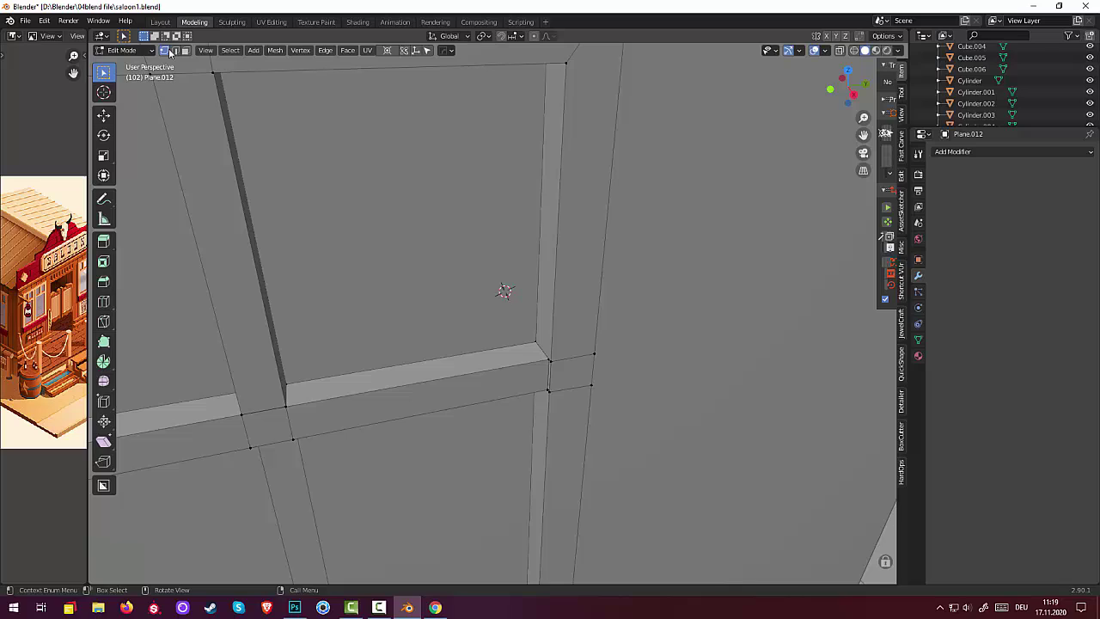
{"action": "left_click", "coordinate": [550, 362]}
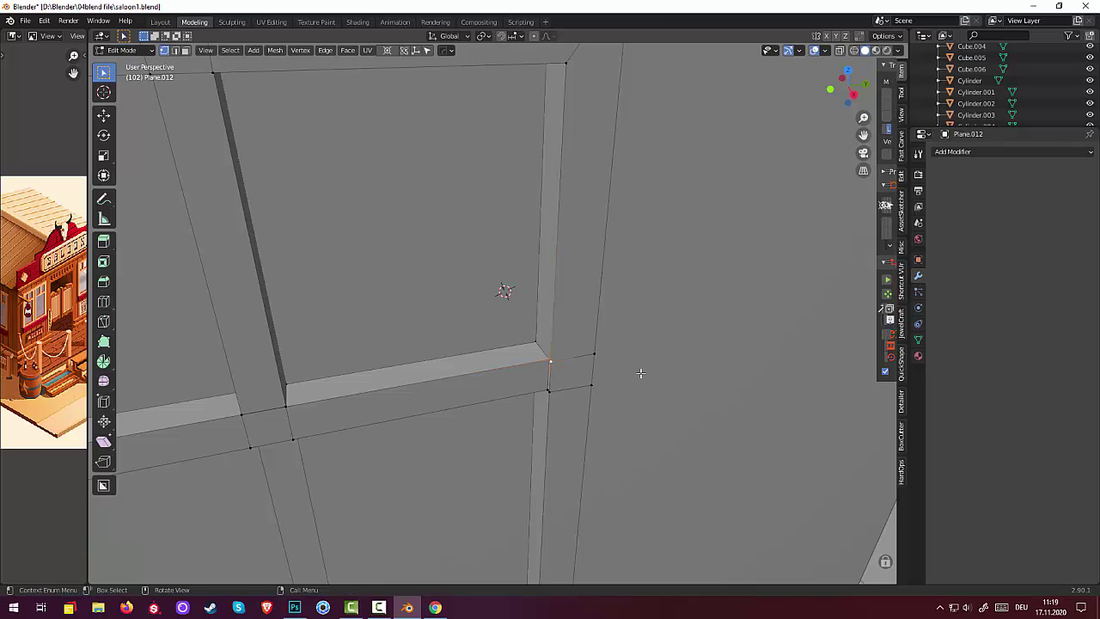
{"action": "key", "text": "m"}
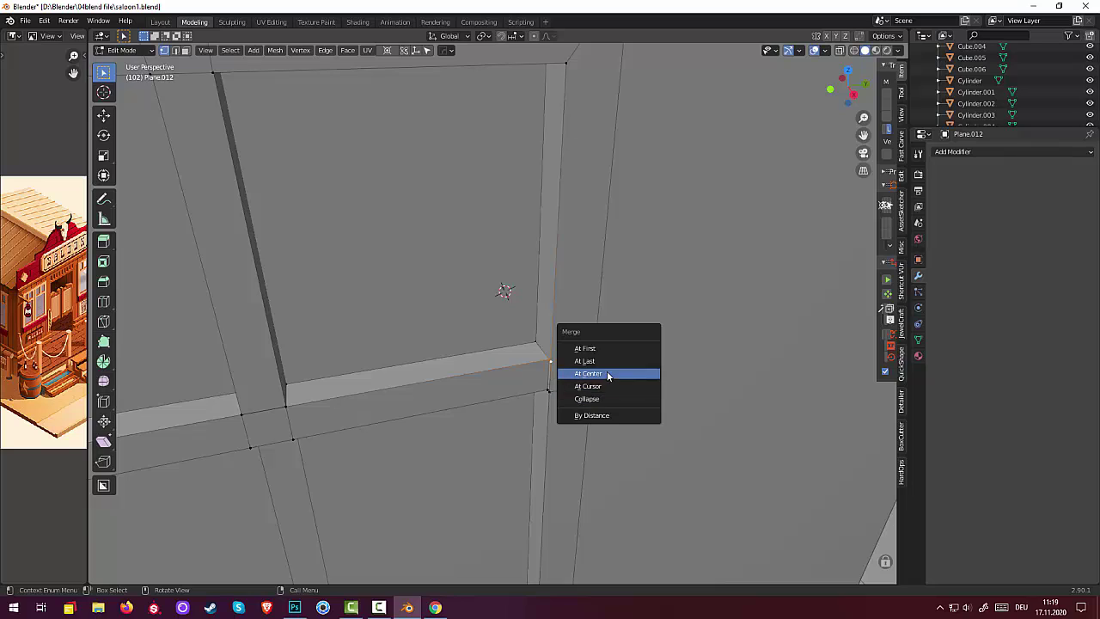
{"action": "left_click", "coordinate": [605, 363]}
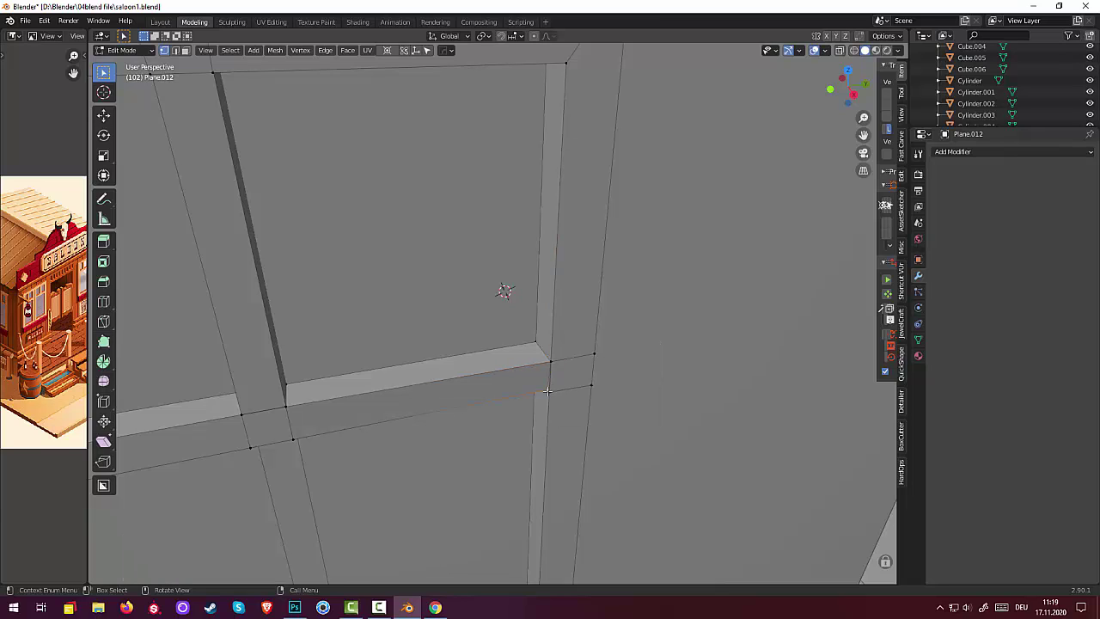
{"action": "left_click", "coordinate": [548, 391]}
{"action": "key", "text": "m"}
{"action": "left_click", "coordinate": [649, 397]}
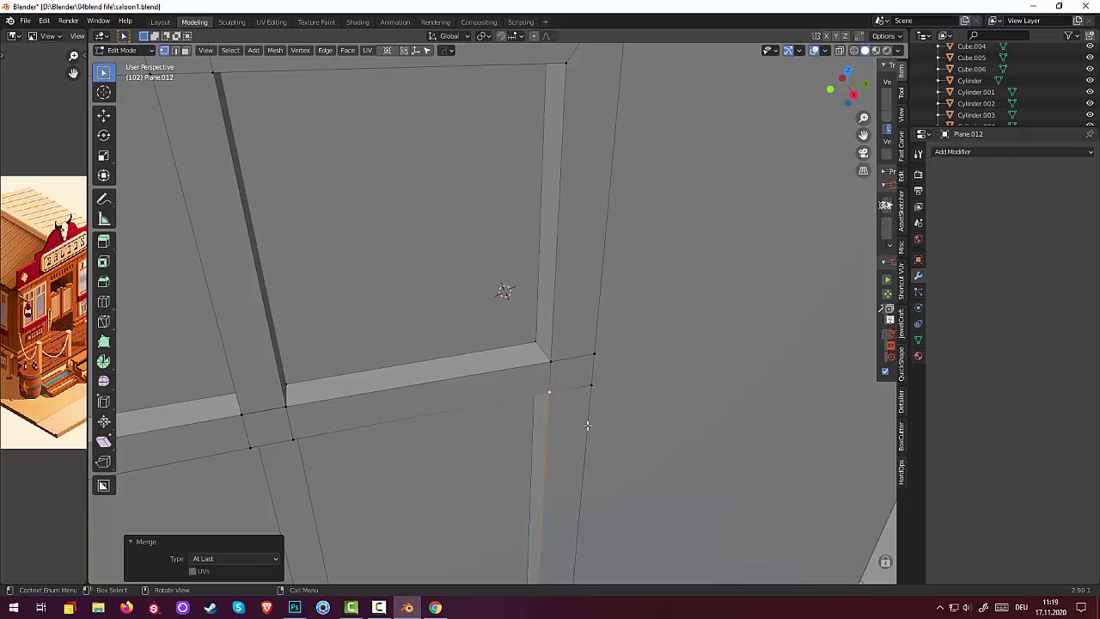
Orbit out to review the door, clear the selection and hide overlays to check the surface
{"action": "scroll", "coordinate": [585, 425], "scroll_direction": "down", "scroll_amount": 5}
{"action": "mouse_move", "coordinate": [473, 436]}
{"action": "middle_mouse_down"}
{"action": "mouse_move", "coordinate": [496, 432]}
{"action": "mouse_move", "coordinate": [484, 435]}
{"action": "middle_mouse_up"}
{"action": "scroll", "coordinate": [491, 427], "scroll_direction": "down", "scroll_amount": 2}
{"action": "scroll", "coordinate": [484, 435], "scroll_direction": "up", "scroll_amount": 3}
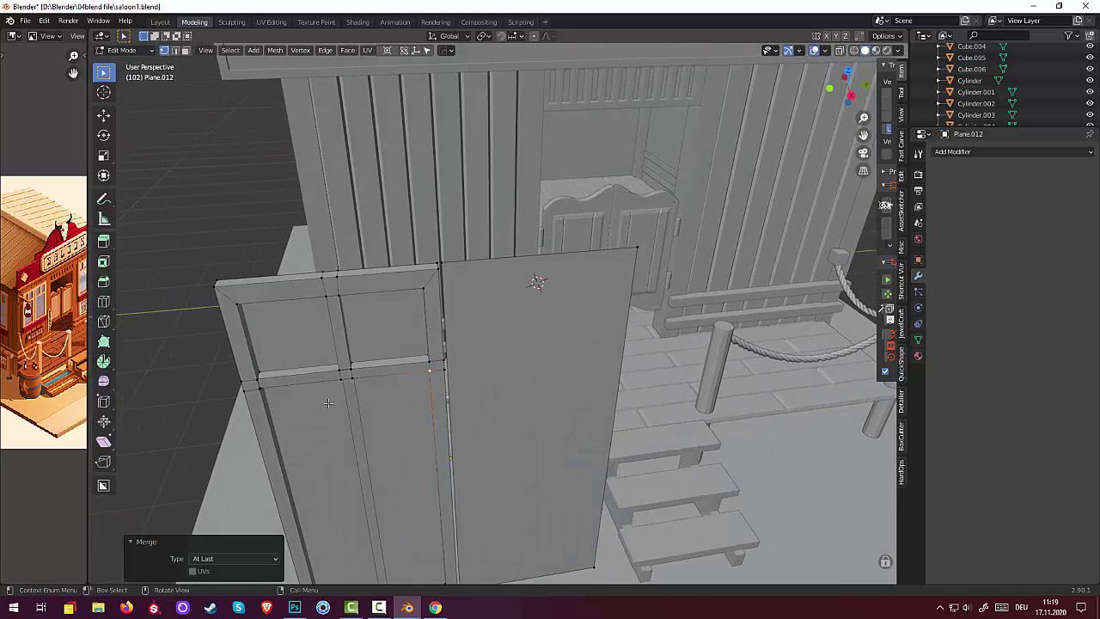
{"action": "scroll", "coordinate": [259, 370], "scroll_direction": "up", "scroll_amount": 1}
{"action": "scroll", "coordinate": [259, 370], "scroll_direction": "down", "scroll_amount": 2}
{"action": "mouse_move", "coordinate": [259, 369]}
{"action": "middle_mouse_down"}
{"action": "mouse_move", "coordinate": [465, 349]}
{"action": "mouse_move", "coordinate": [449, 361]}
{"action": "mouse_move", "coordinate": [430, 335]}
{"action": "mouse_move", "coordinate": [438, 332]}
{"action": "middle_mouse_up"}
{"action": "scroll", "coordinate": [451, 352], "scroll_direction": "up", "scroll_amount": 2}
{"action": "left_click", "coordinate": [318, 341]}
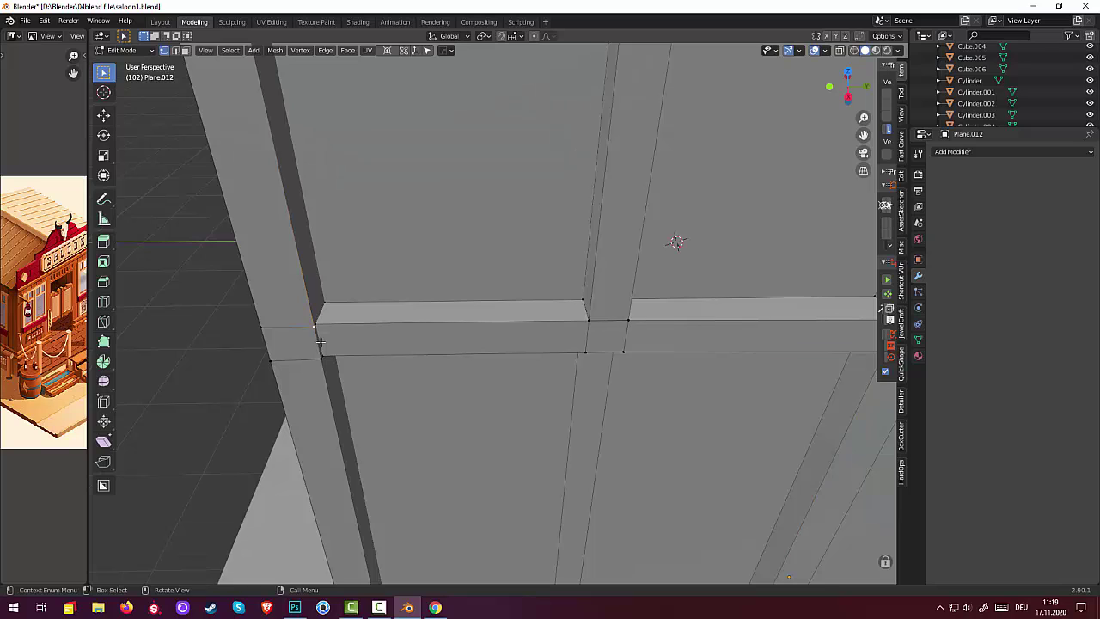
{"action": "left_click", "coordinate": [815, 52]}
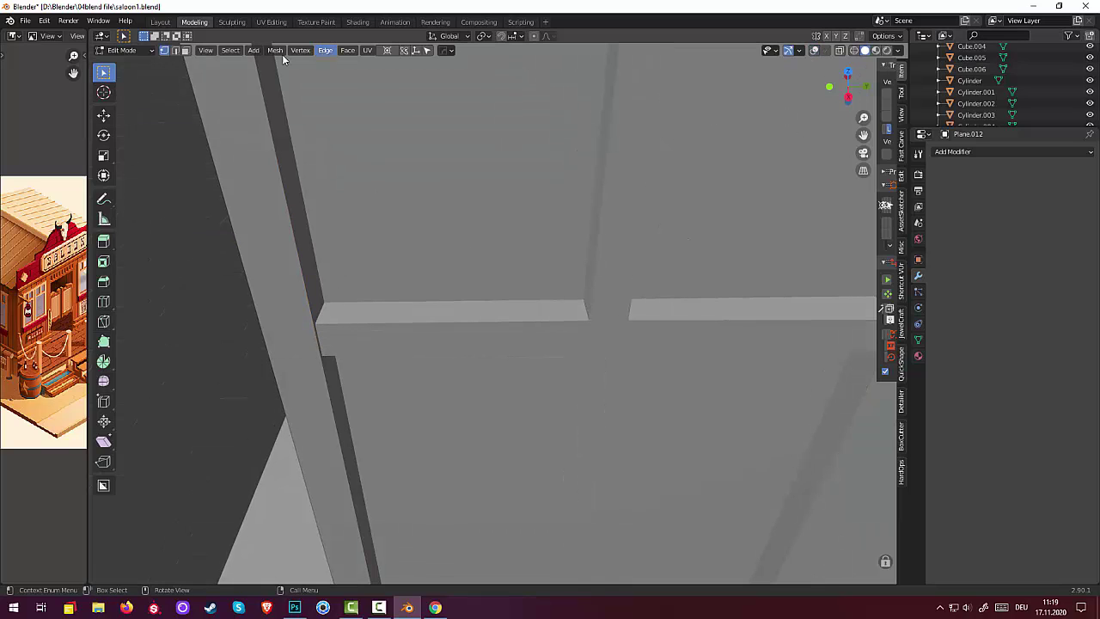
Stay in Edit Mode with face select, overlays shown and X-ray on
{"action": "left_click", "coordinate": [132, 53]}
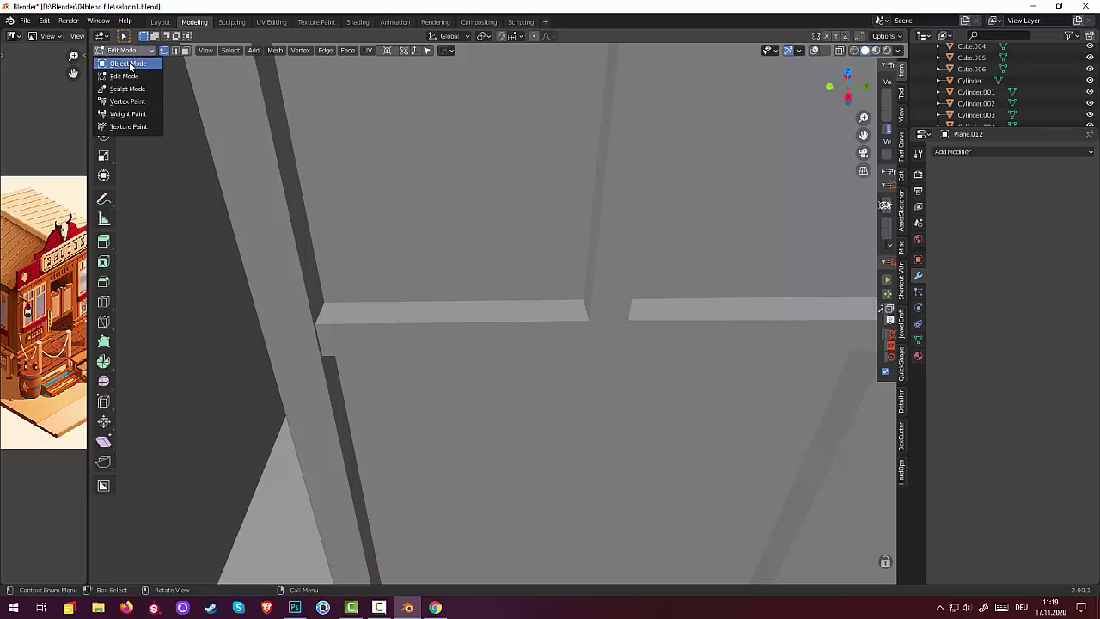
{"action": "left_click", "coordinate": [129, 75]}
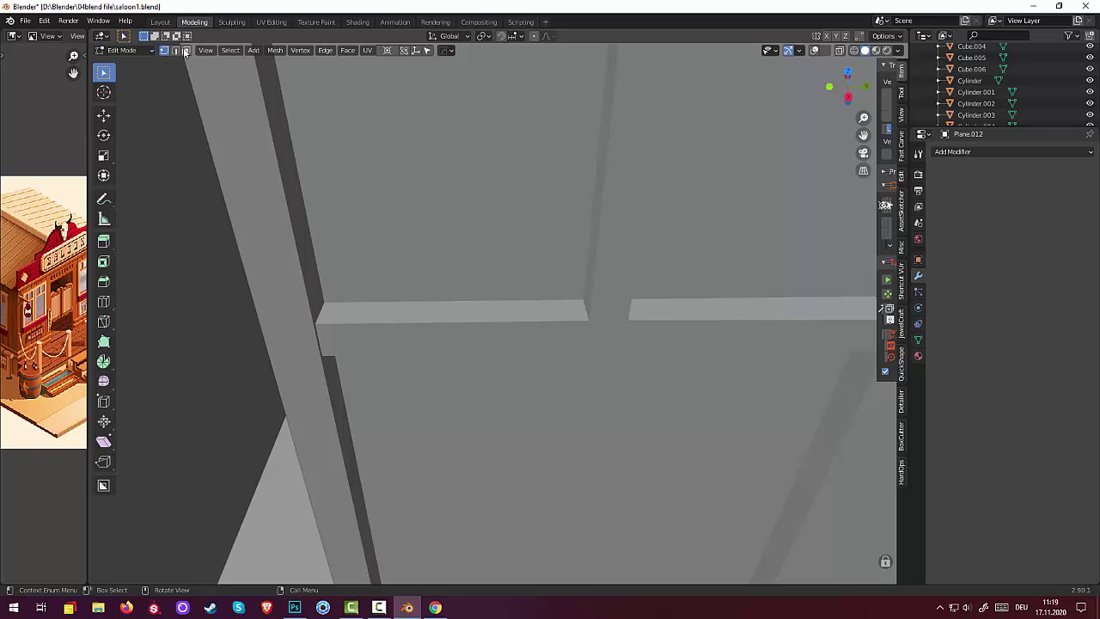
{"action": "left_click", "coordinate": [185, 49]}
{"action": "left_click", "coordinate": [815, 50]}
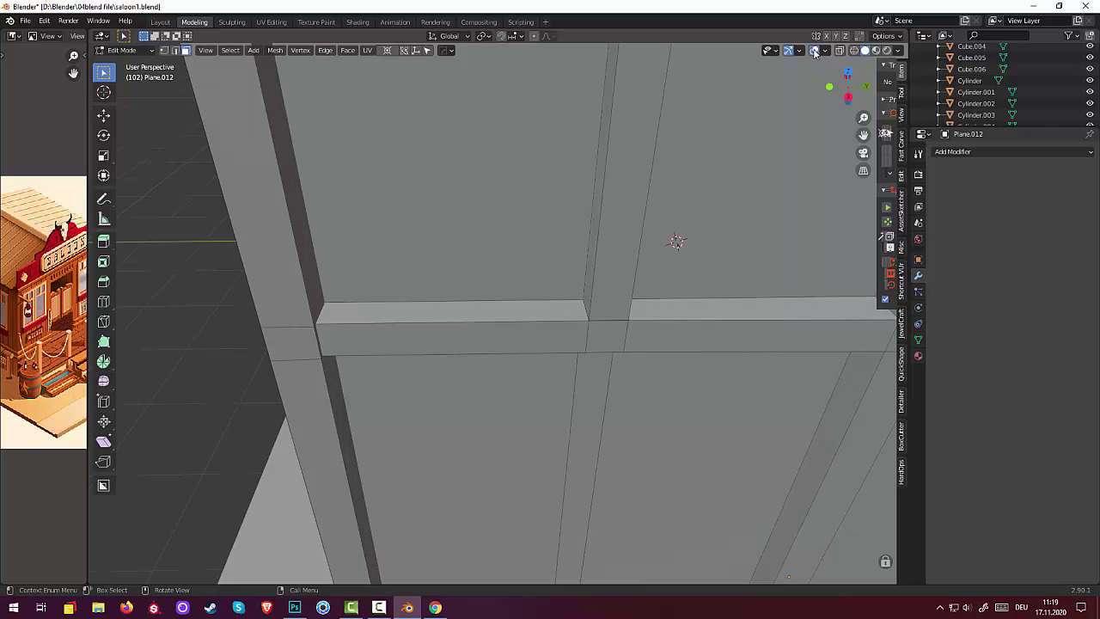
{"action": "left_click", "coordinate": [840, 50]}
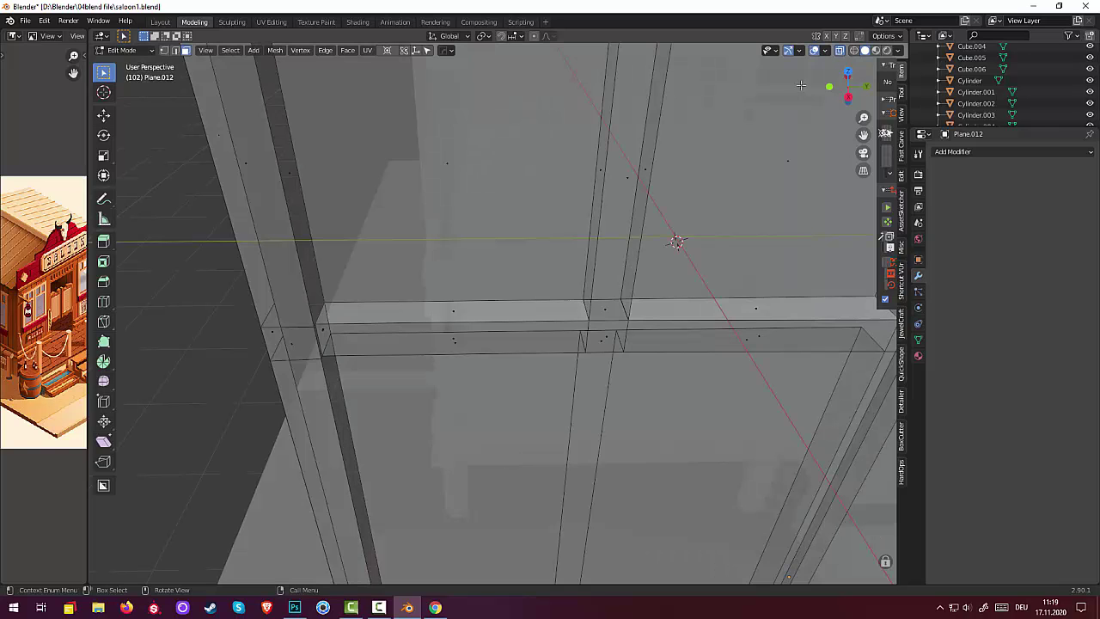
Delete the narrow faces at both ends of the crossbar
{"action": "left_click", "coordinate": [318, 337]}
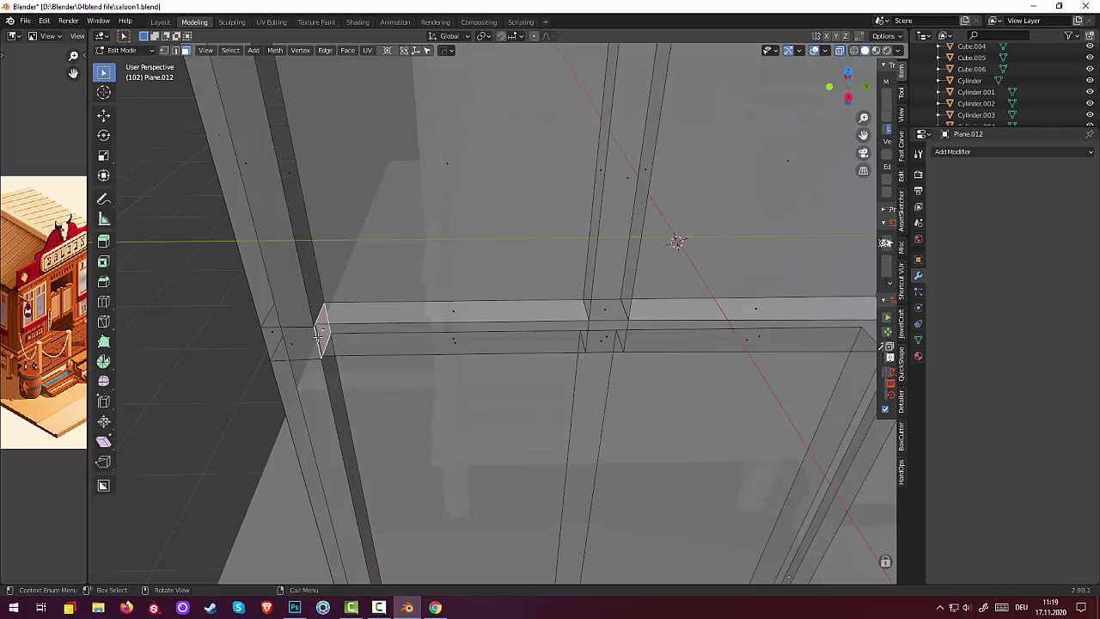
{"action": "key", "text": "x"}
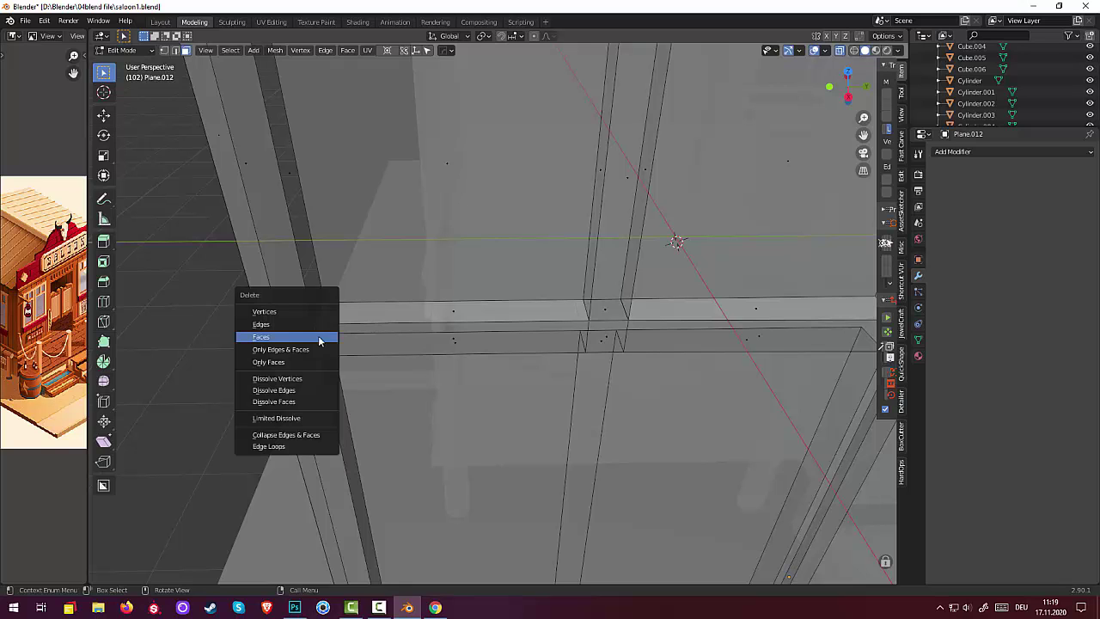
{"action": "left_click", "coordinate": [318, 340]}
{"action": "middle_click_drag", "start_coordinate": [373, 367], "coordinate": [452, 392]}
{"action": "left_click", "coordinate": [540, 394]}
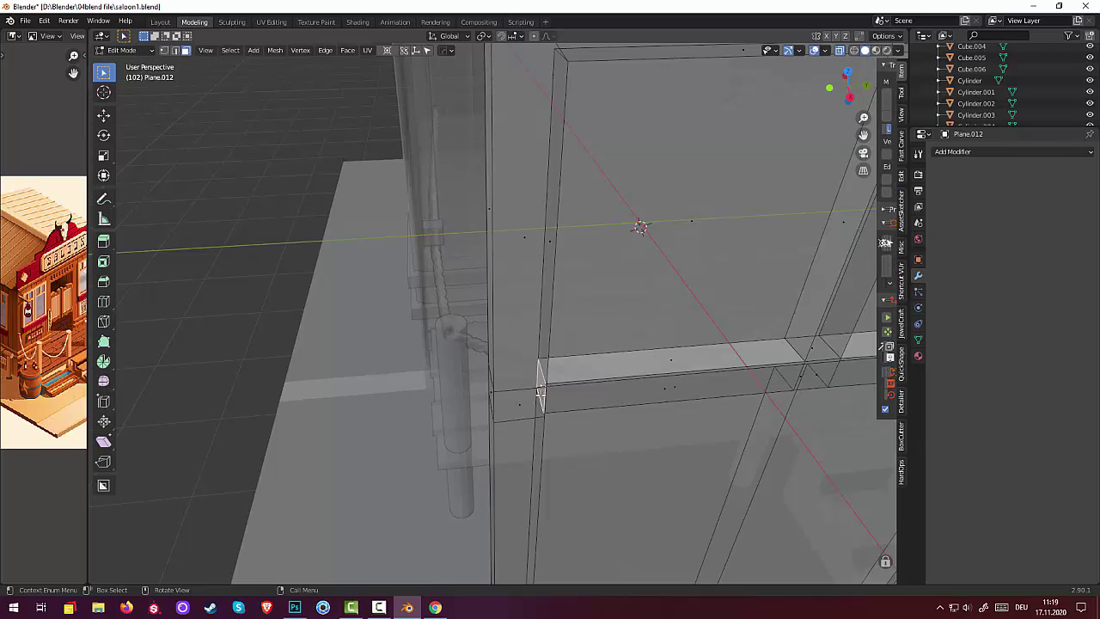
{"action": "key", "text": "x"}
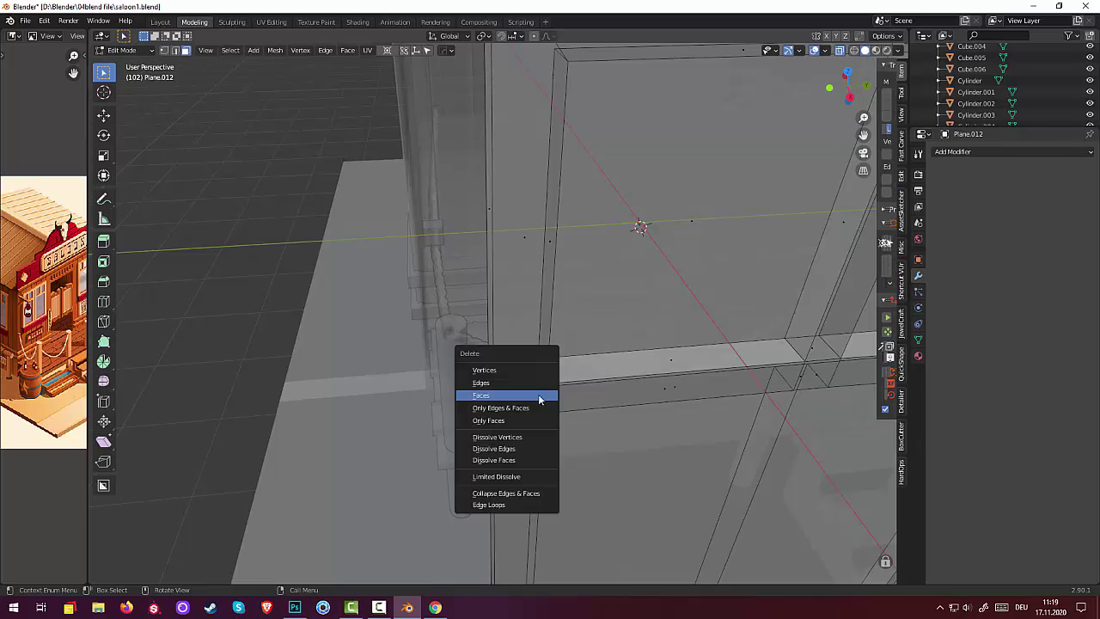
{"action": "left_click", "coordinate": [540, 397]}
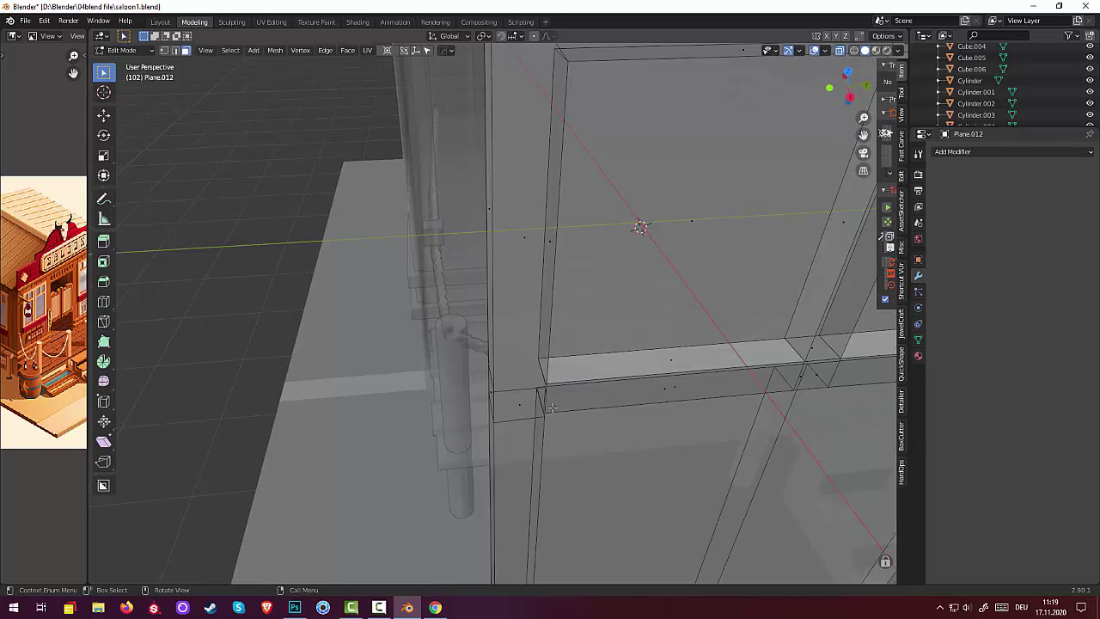
Delete the small corner face where the frame's lower beam meets the post
{"action": "left_click", "coordinate": [794, 378]}
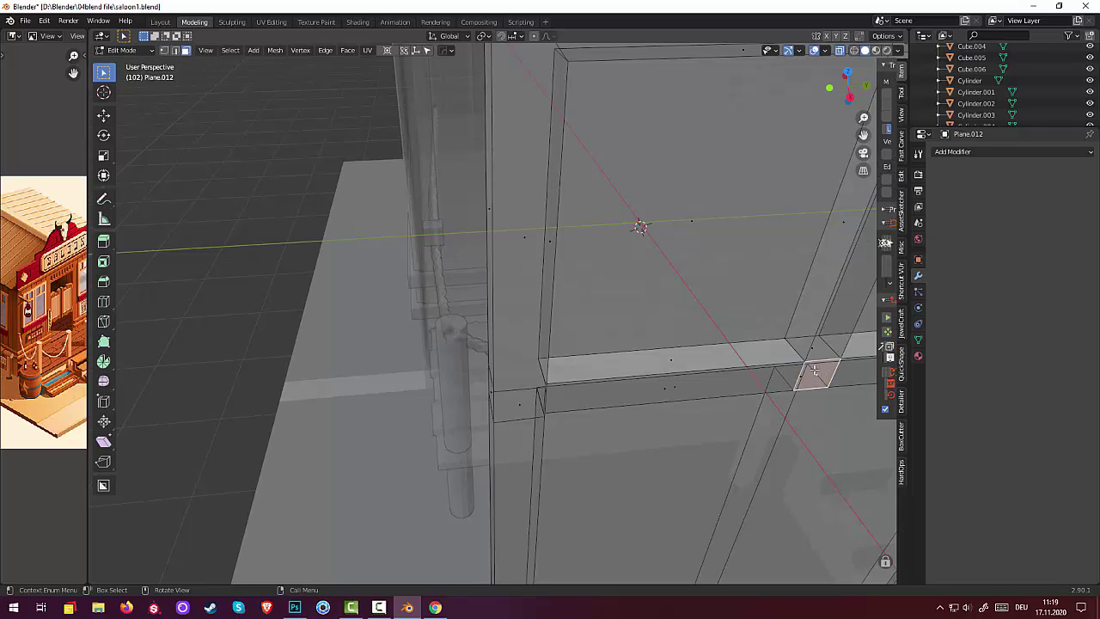
{"action": "left_click", "coordinate": [794, 372]}
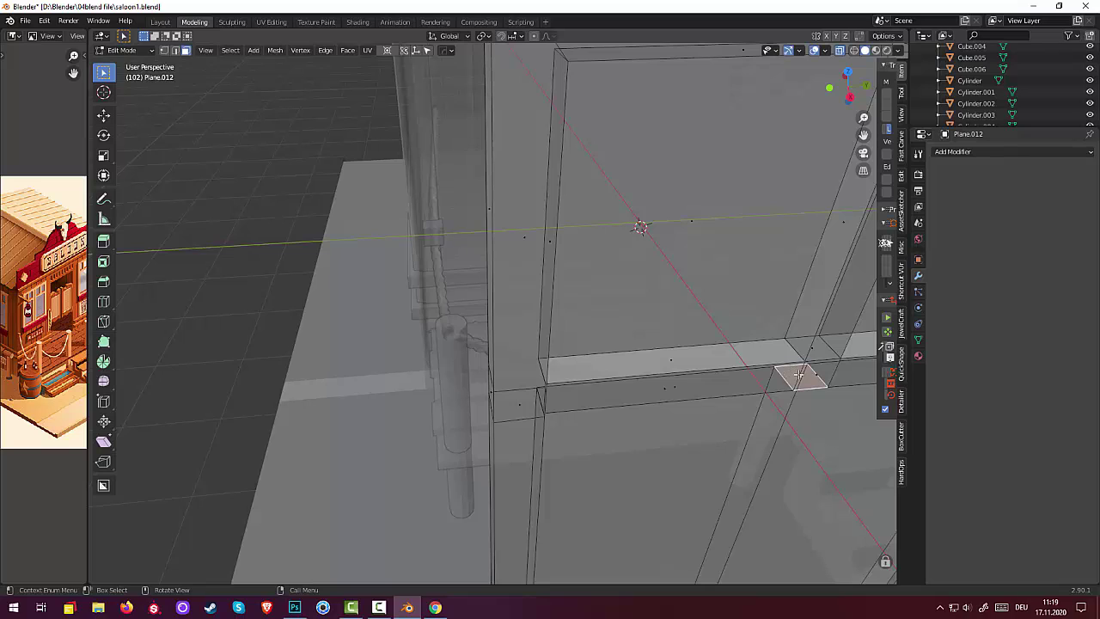
{"action": "left_click", "coordinate": [832, 365]}
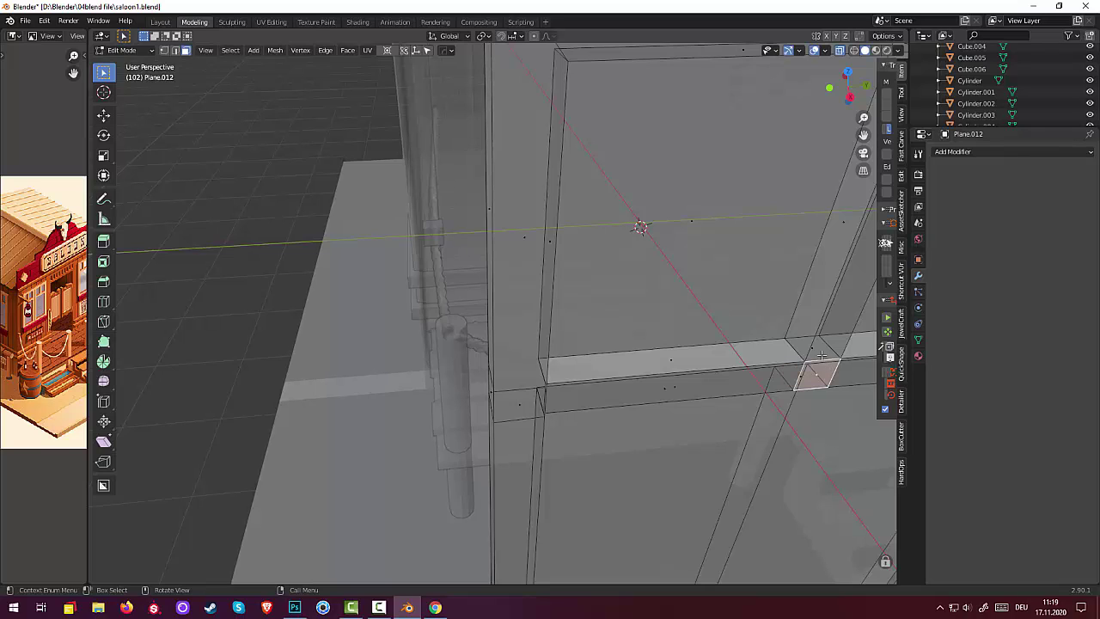
{"action": "left_click", "coordinate": [821, 355]}
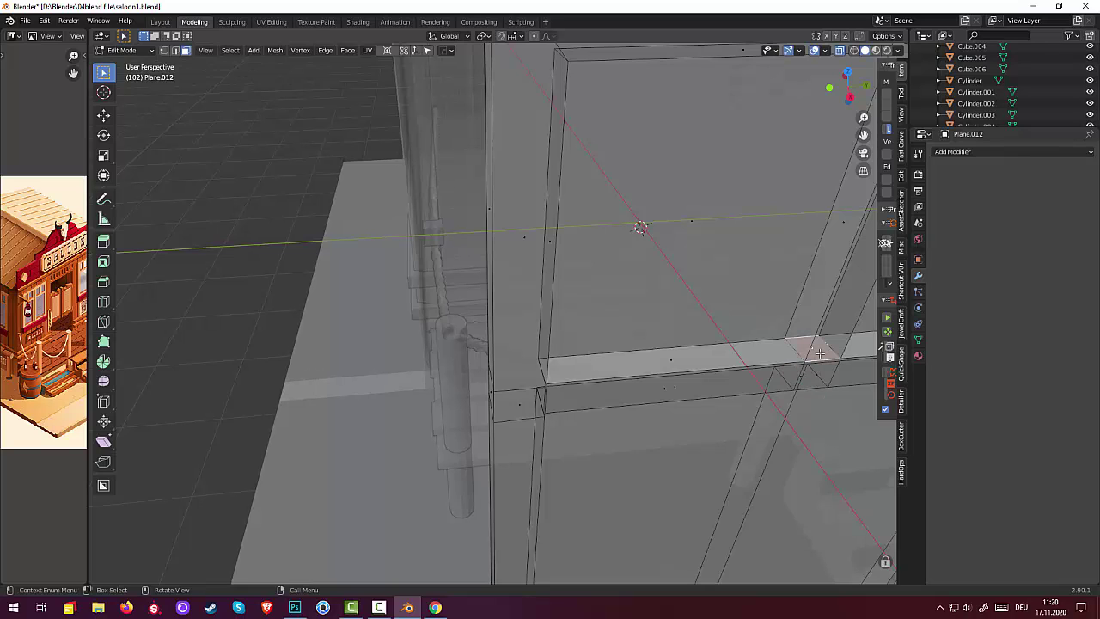
{"action": "key", "text": "x"}
{"action": "left_click", "coordinate": [816, 355]}
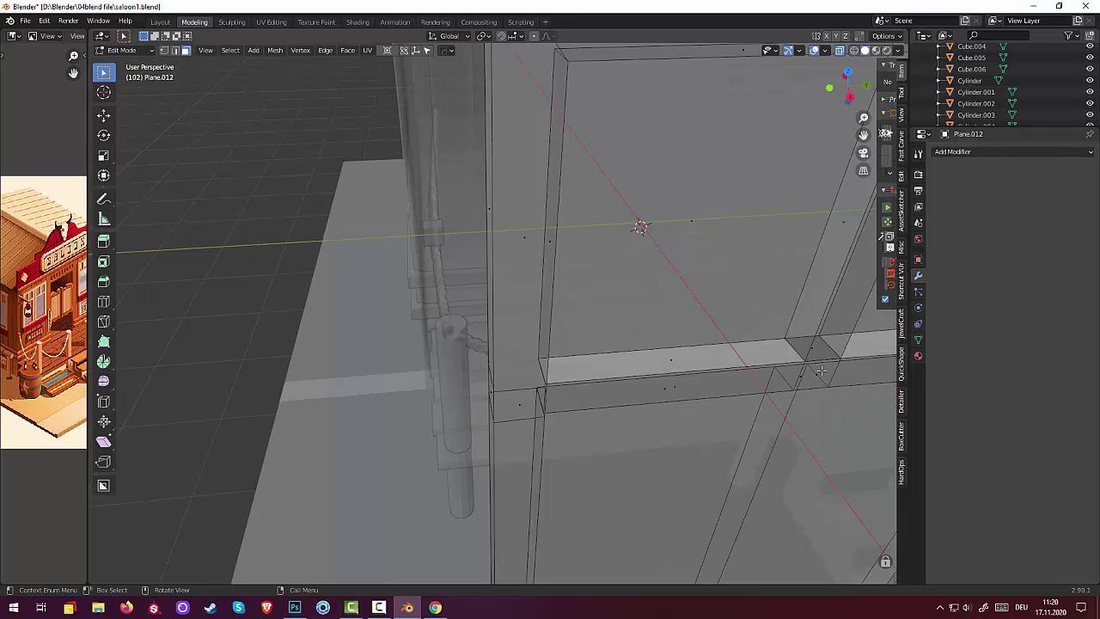
{"action": "left_click", "coordinate": [834, 363]}
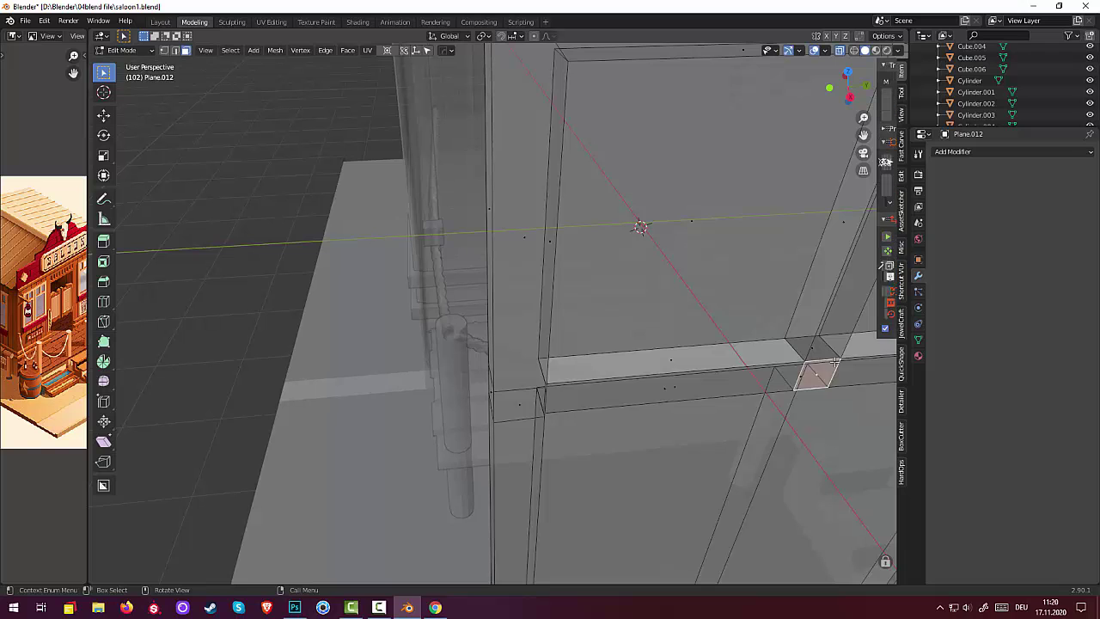
{"action": "left_click", "coordinate": [587, 327]}
In vertex select, merge the stray vertices at the frame's inner bottom corner At Last
{"action": "scroll", "coordinate": [587, 328], "scroll_direction": "up", "scroll_amount": 3}
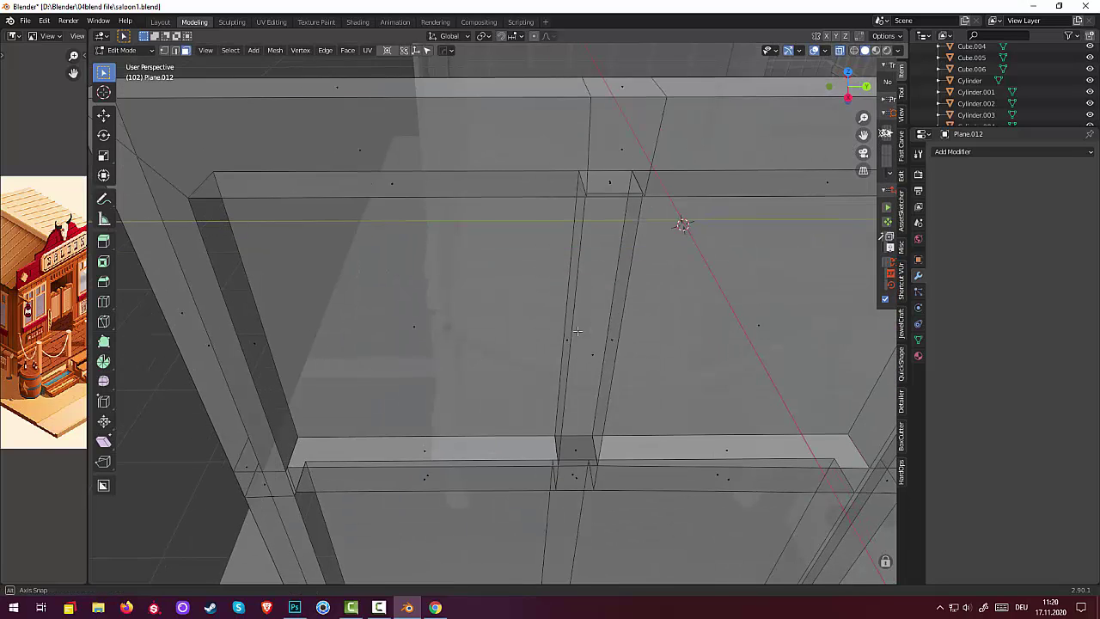
{"action": "scroll", "coordinate": [576, 334], "scroll_direction": "up", "scroll_amount": 2}
{"action": "scroll", "coordinate": [569, 338], "scroll_direction": "up", "scroll_amount": 2}
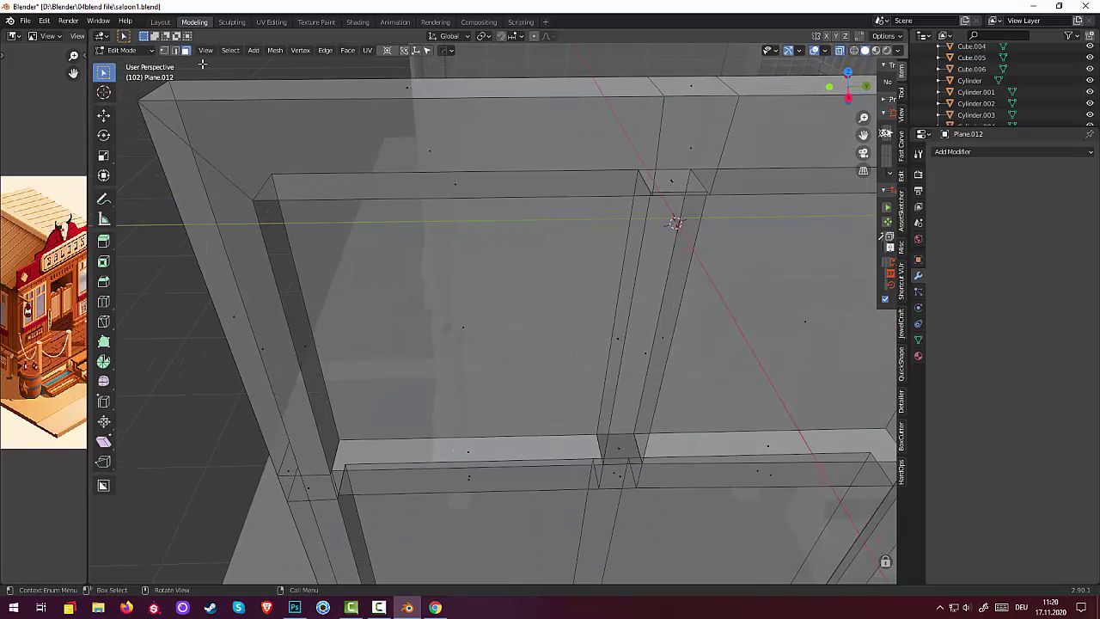
{"action": "left_click", "coordinate": [164, 50]}
{"action": "left_click", "coordinate": [331, 475]}
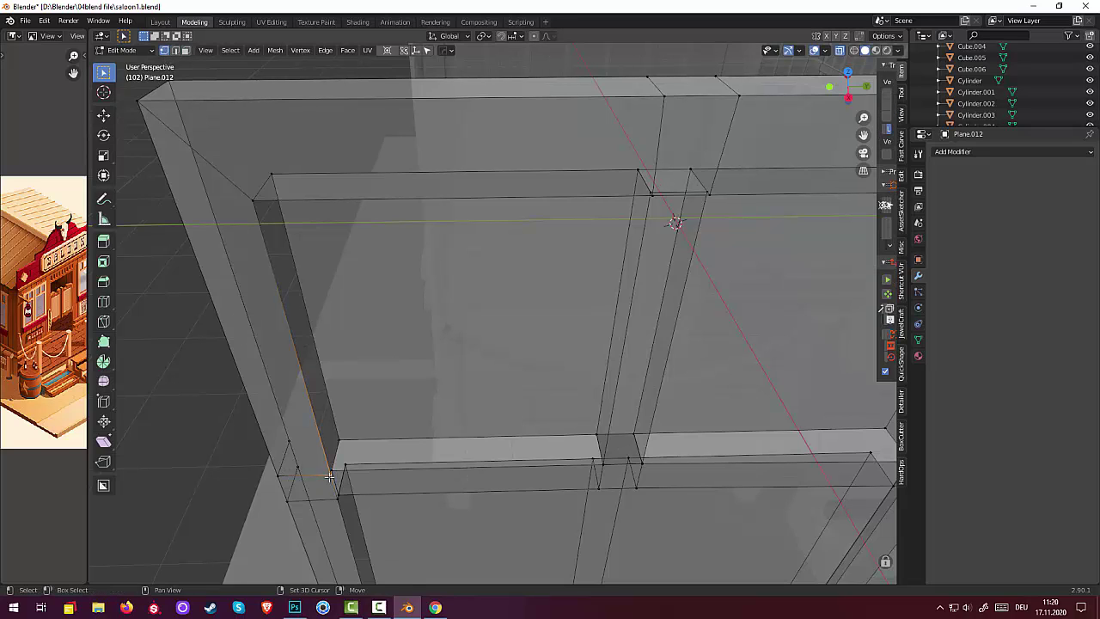
{"action": "key", "text": "alt+a"}
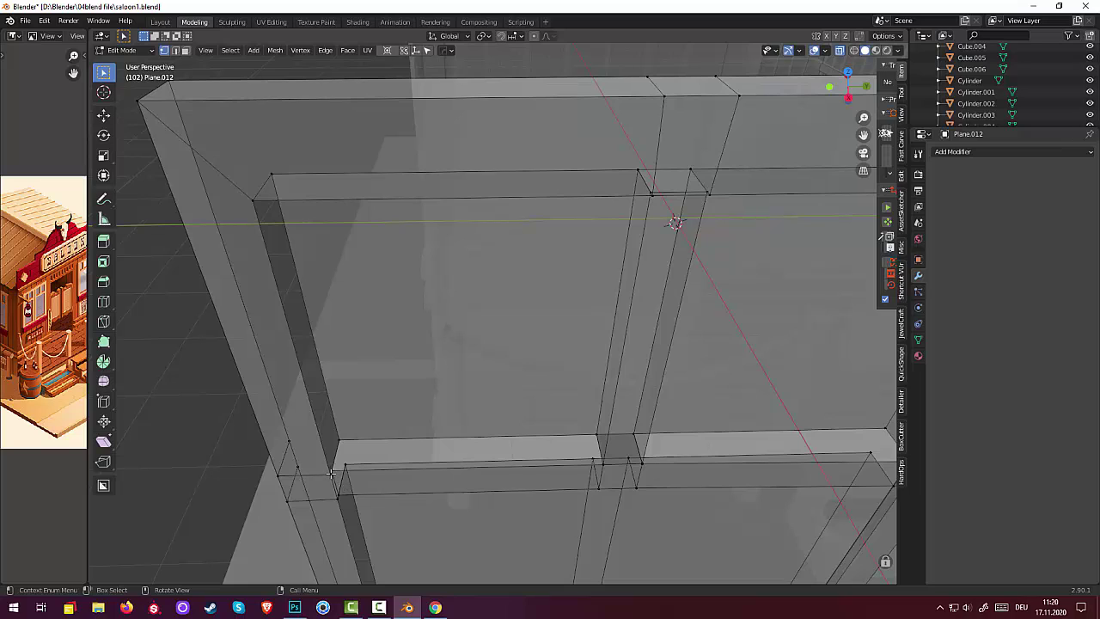
{"action": "left_click", "coordinate": [331, 473]}
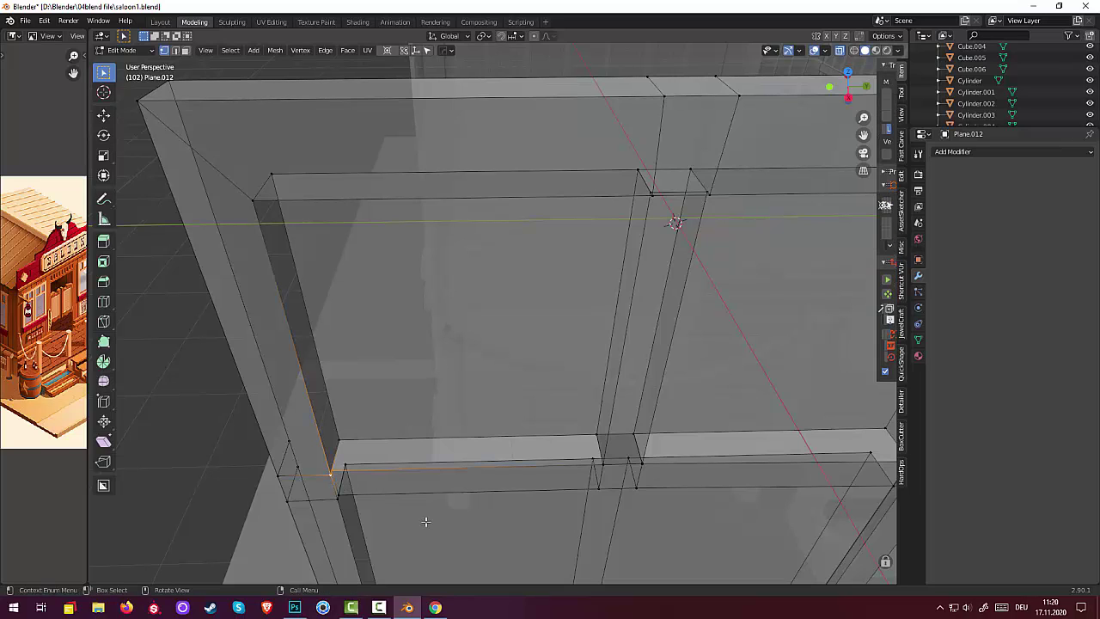
{"action": "key", "text": "m"}
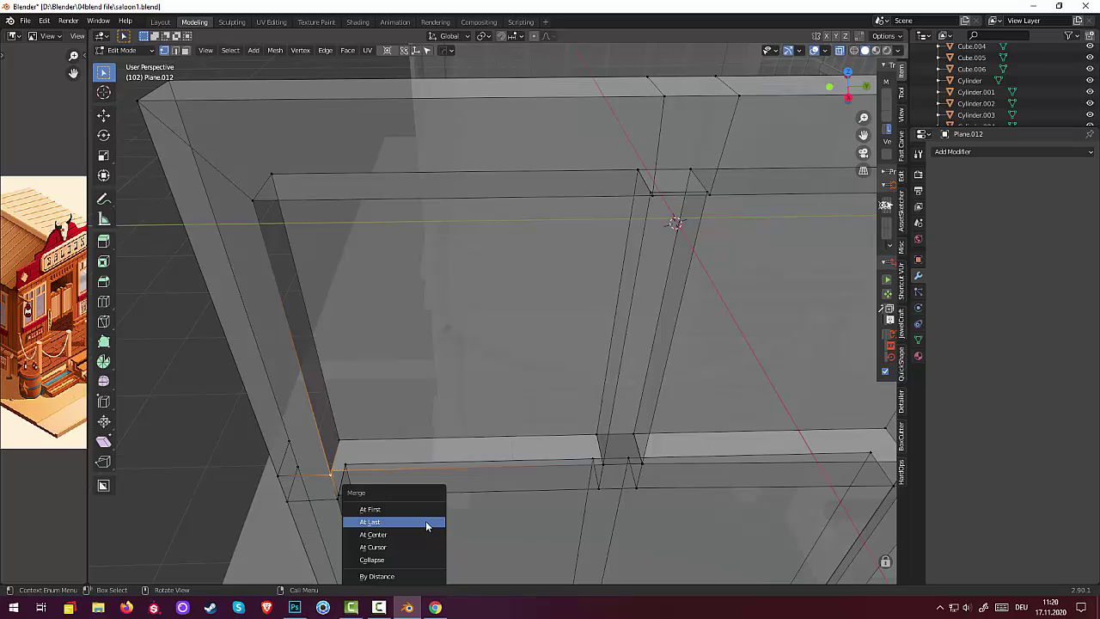
{"action": "left_click", "coordinate": [425, 522]}
{"action": "left_click", "coordinate": [340, 496]}
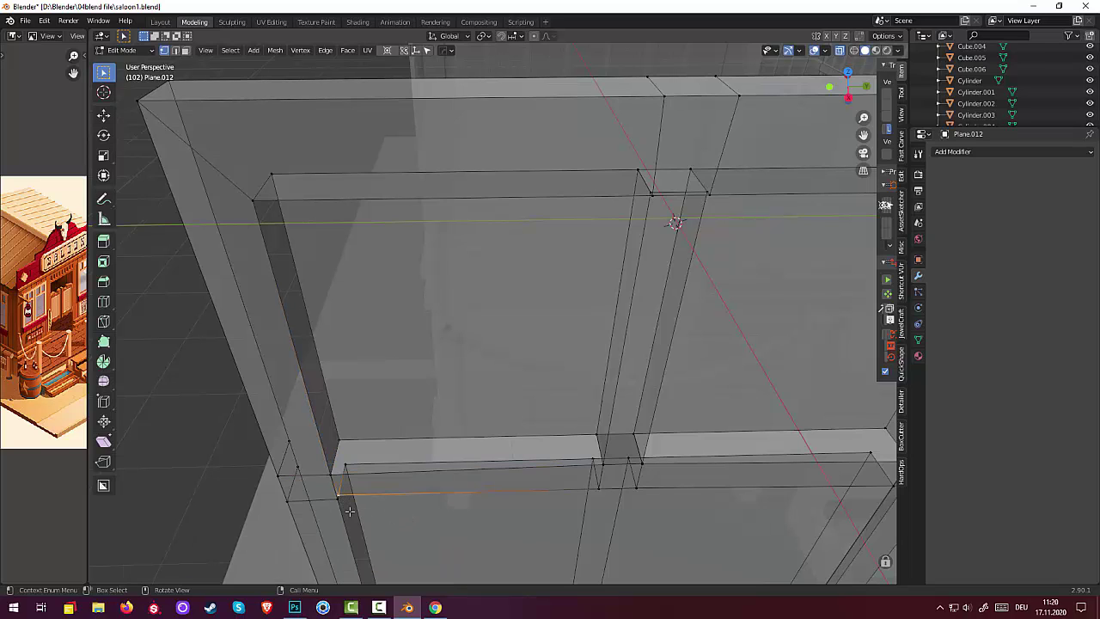
{"action": "left_click", "coordinate": [341, 508], "text": "shift"}
{"action": "key", "text": "m"}
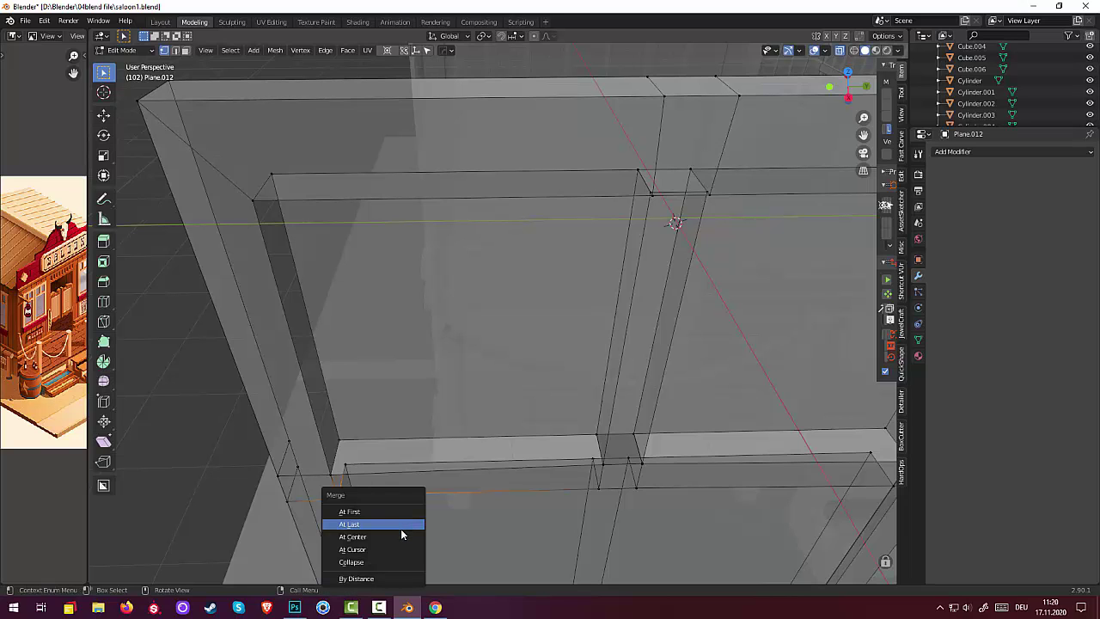
{"action": "left_click", "coordinate": [397, 524]}
Merge the stray vertices at the middle post and the right corner At Center
{"action": "middle_click_drag", "start_coordinate": [565, 508], "coordinate": [560, 484]}
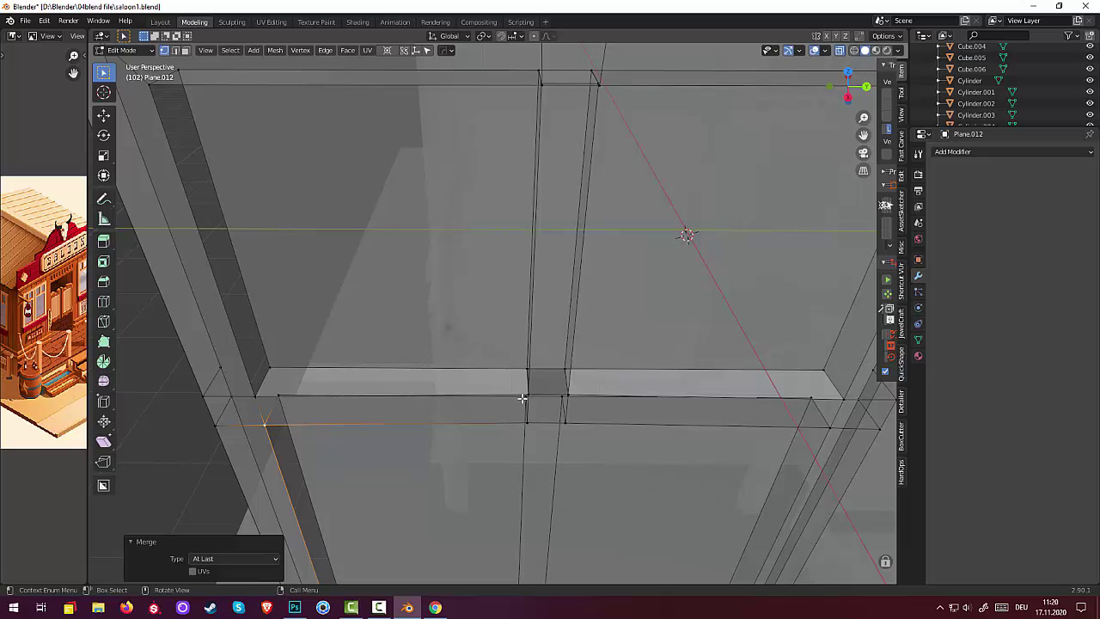
{"action": "left_click", "coordinate": [526, 396]}
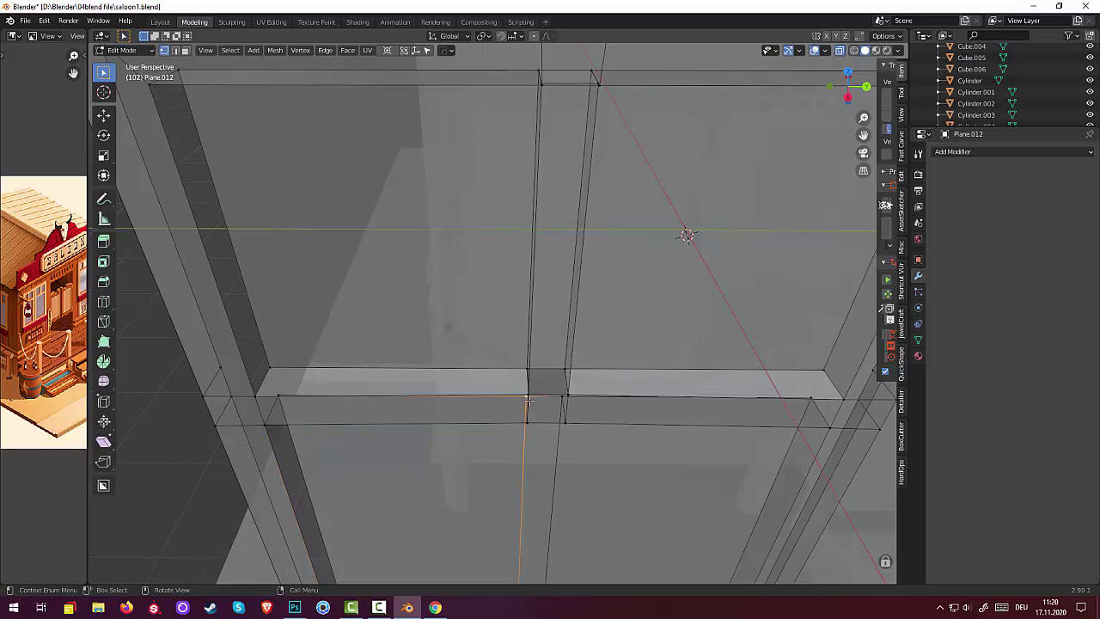
{"action": "middle_click_drag", "start_coordinate": [528, 395], "coordinate": [542, 399]}
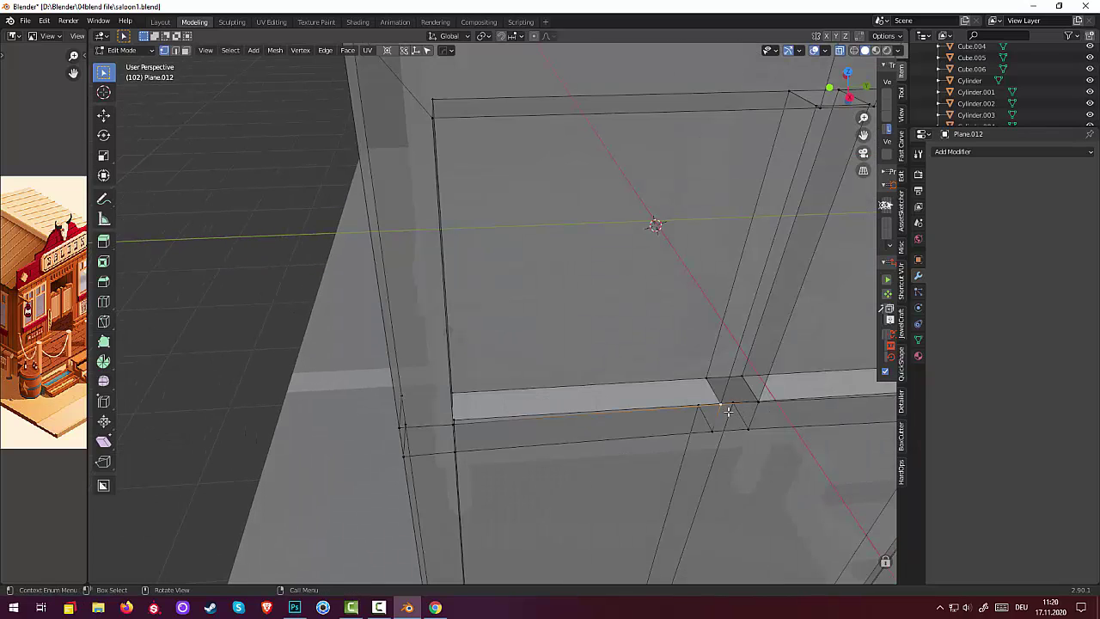
{"action": "key", "text": "m"}
{"action": "left_click", "coordinate": [720, 423]}
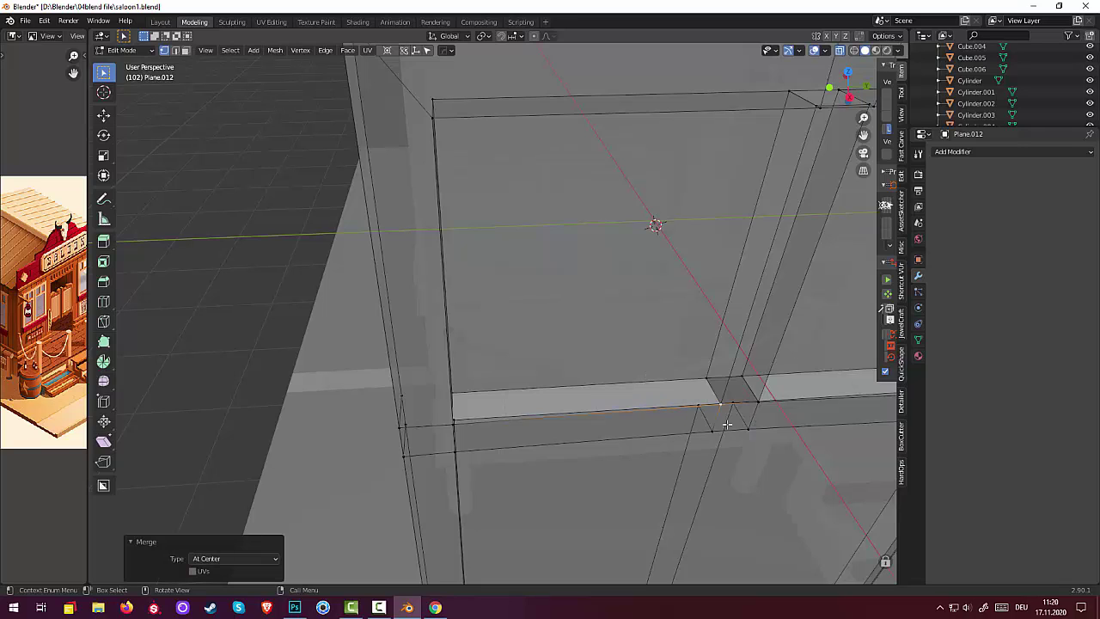
{"action": "left_click", "coordinate": [758, 401]}
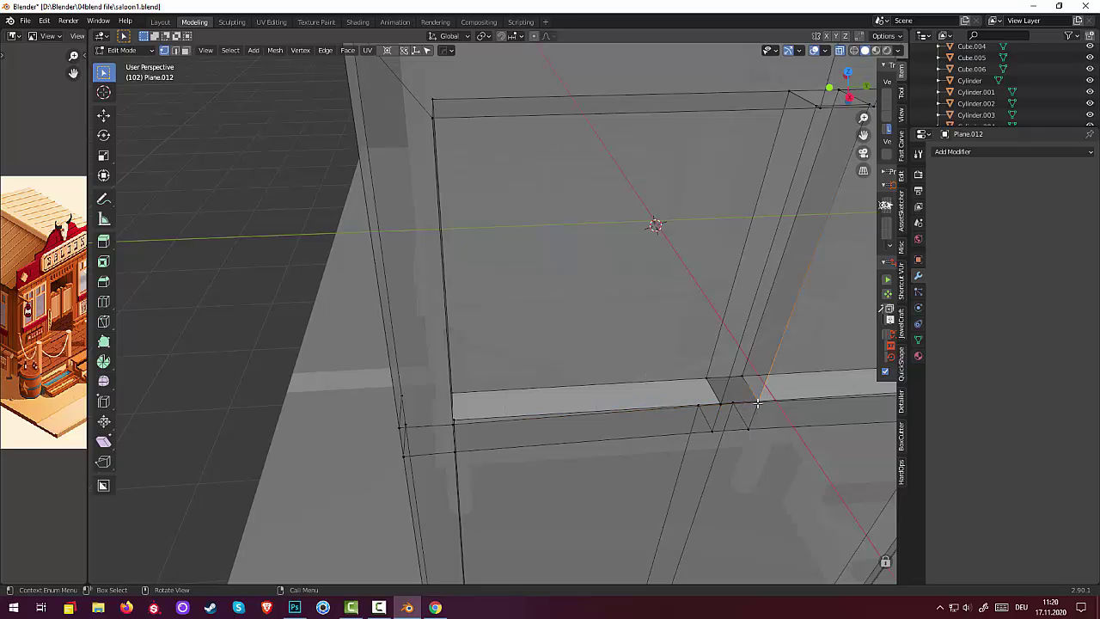
{"action": "left_click", "coordinate": [760, 401], "text": "shift"}
{"action": "key", "text": "m"}
{"action": "left_click", "coordinate": [756, 425]}
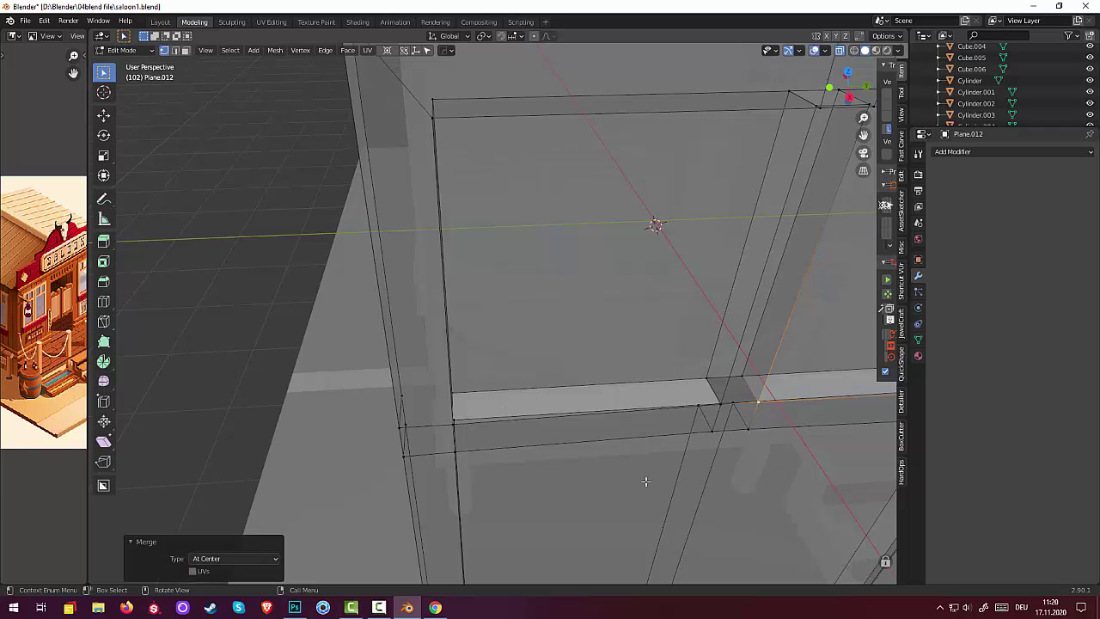
{"action": "scroll", "coordinate": [645, 482], "scroll_direction": "down", "scroll_amount": 3}
{"action": "scroll", "coordinate": [645, 482], "scroll_direction": "down", "scroll_amount": 3}
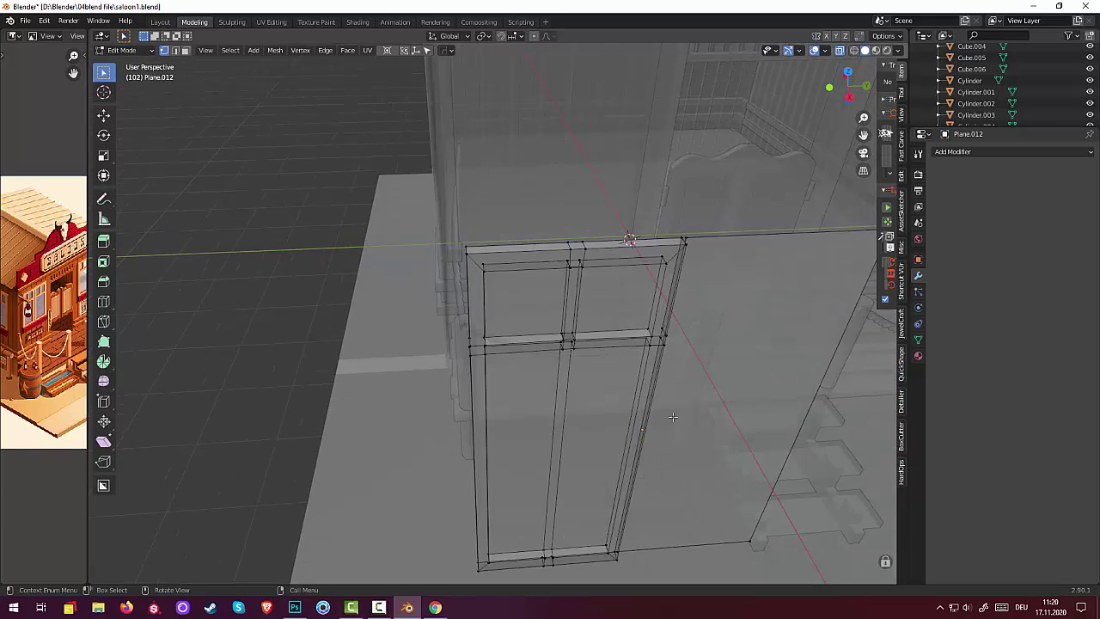
Turn off X-ray and bring the window frame's bottom into a frontal view
{"action": "left_click_drag", "start_coordinate": [833, 85], "coordinate": [841, 62]}
{"action": "left_click", "coordinate": [840, 49]}
{"action": "middle_click_drag", "start_coordinate": [712, 322], "coordinate": [613, 307]}
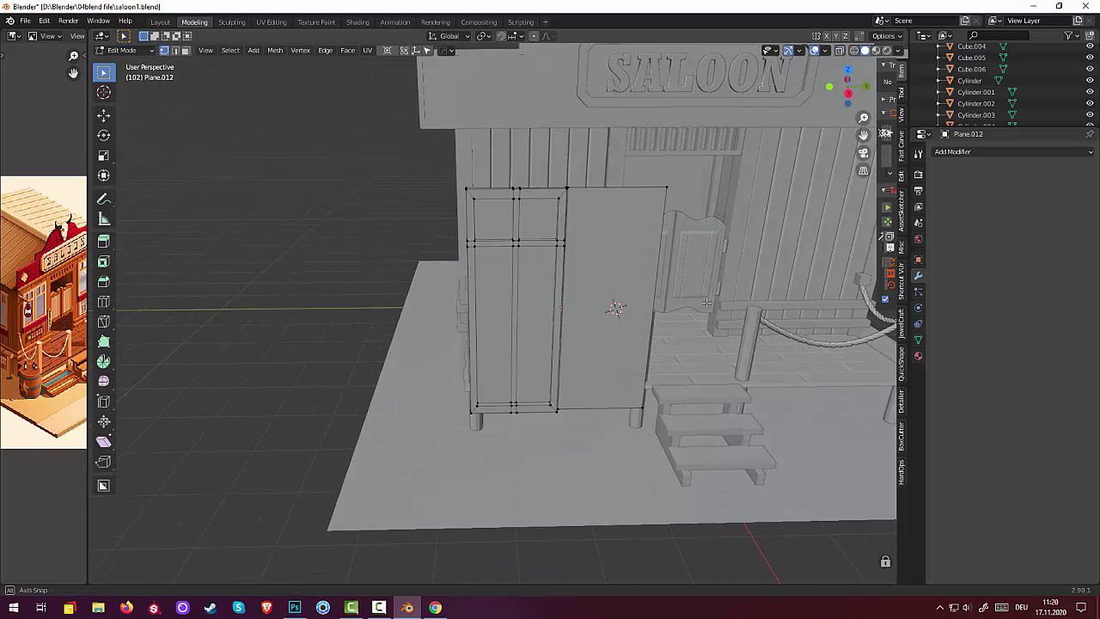
{"action": "left_click", "coordinate": [380, 607]}
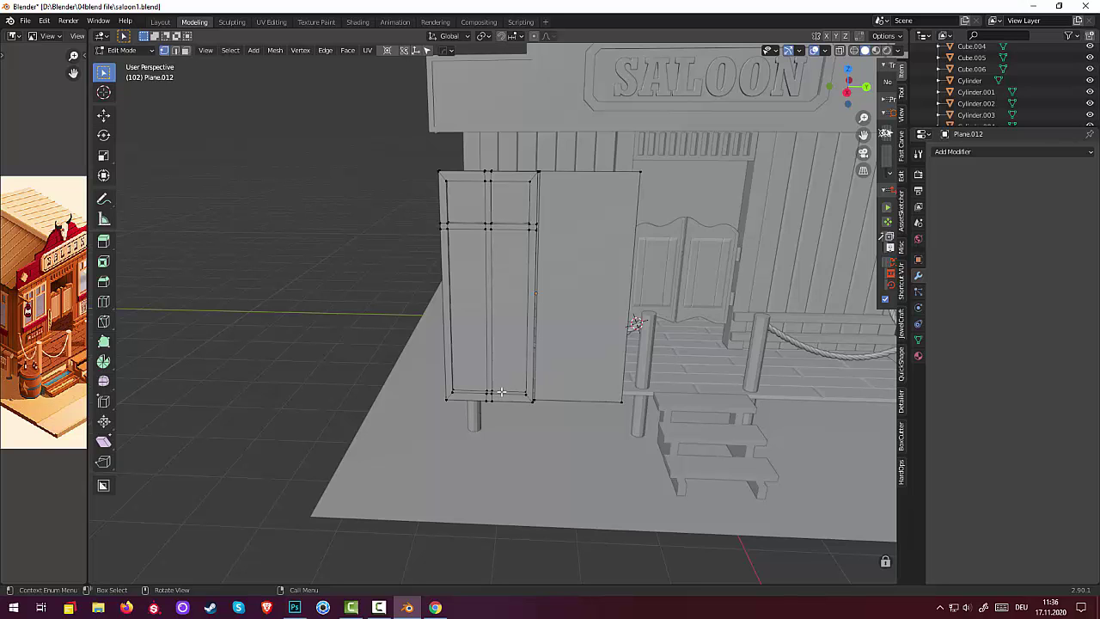
{"action": "scroll", "coordinate": [503, 395], "scroll_direction": "up", "scroll_amount": 1}
{"action": "scroll", "coordinate": [504, 398], "scroll_direction": "up", "scroll_amount": 3}
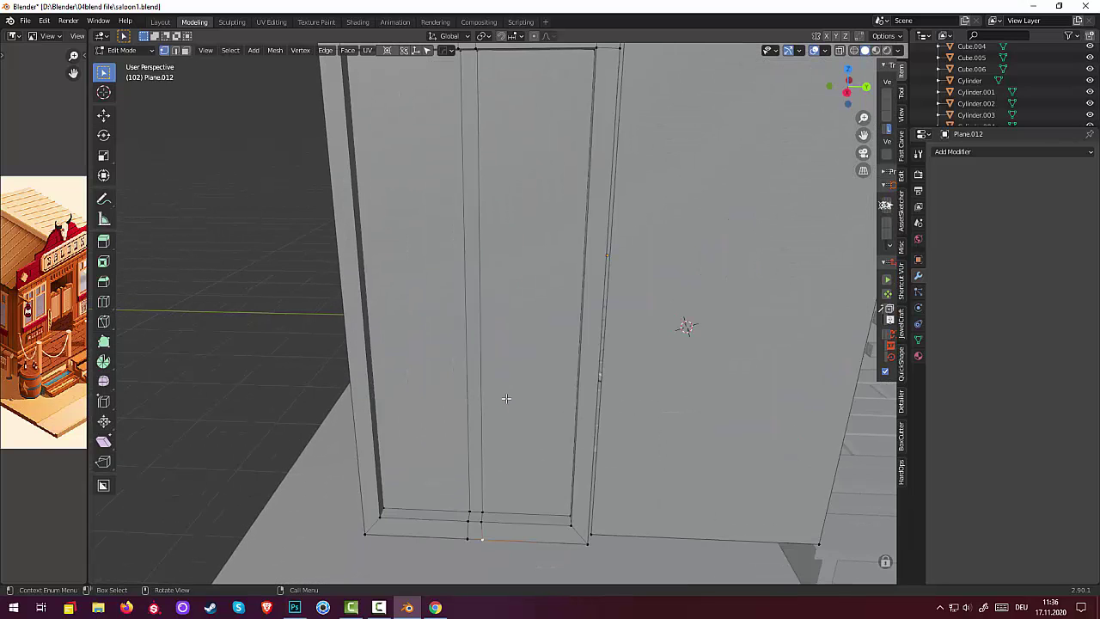
{"action": "scroll", "coordinate": [516, 406], "scroll_direction": "up", "scroll_amount": 1}
{"action": "middle_click_drag", "start_coordinate": [519, 409], "coordinate": [532, 452]}
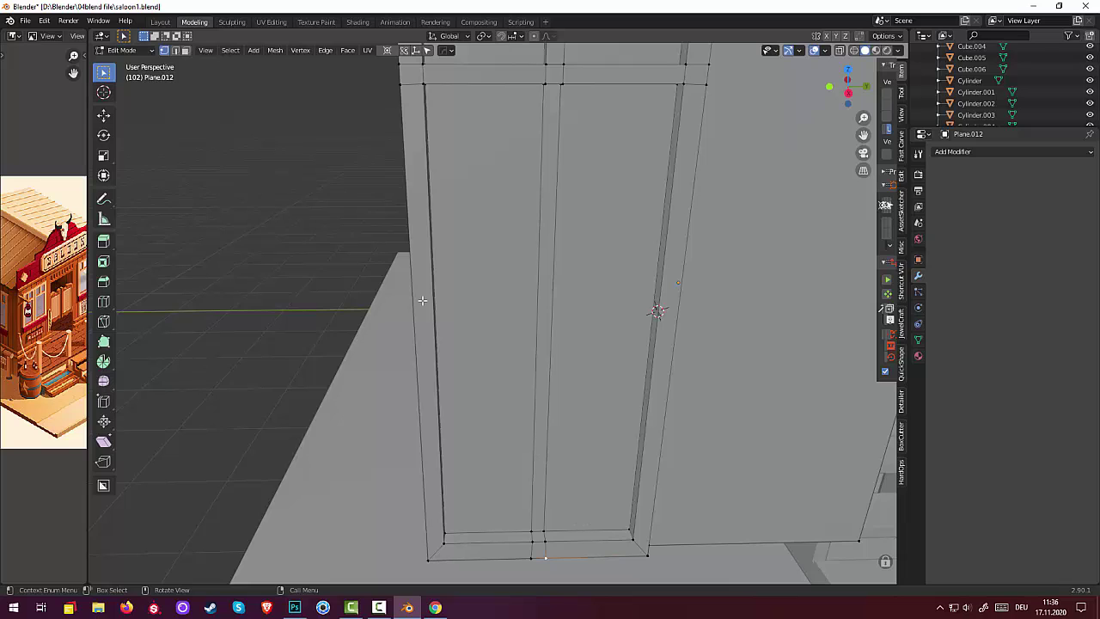
Raise the frame's two inner bottom edges about 0.15 m along Z
{"action": "left_click", "coordinate": [175, 50]}
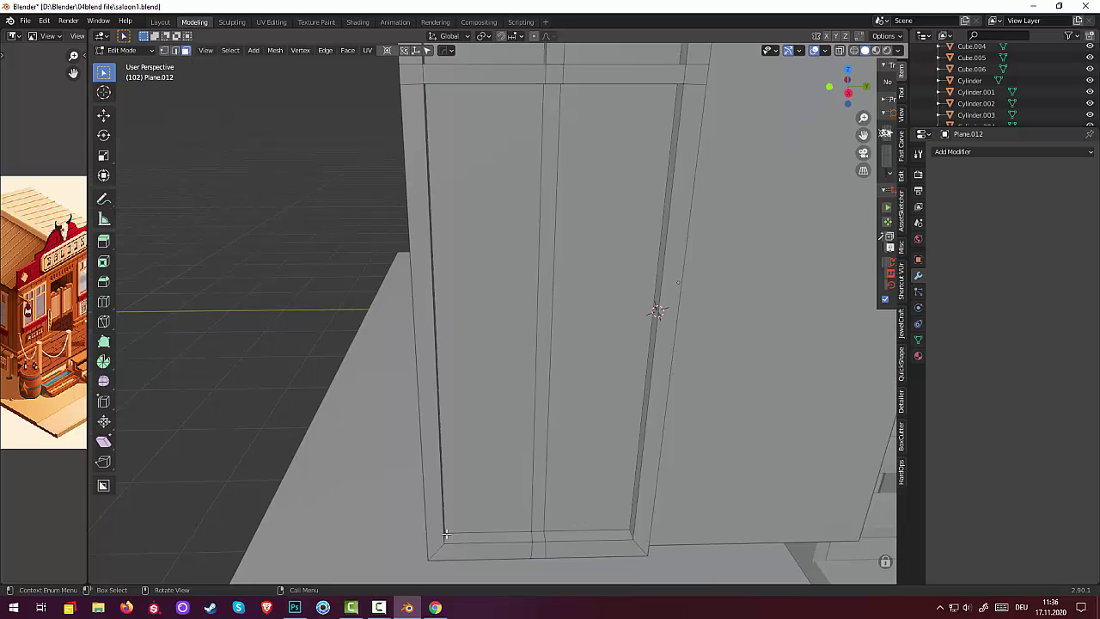
{"action": "left_click", "coordinate": [488, 536]}
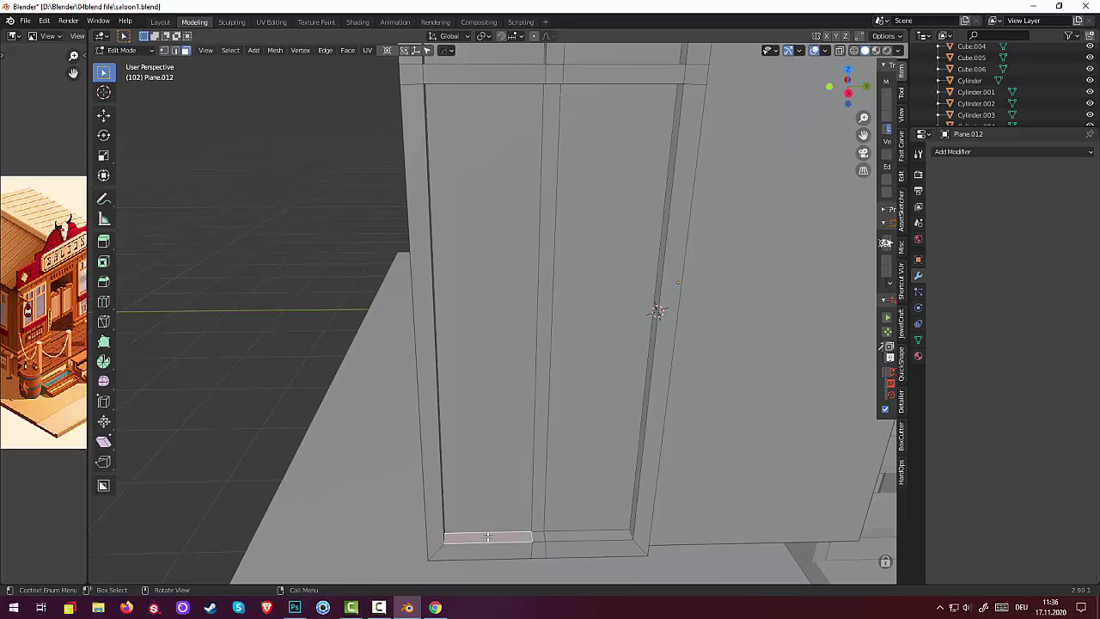
{"action": "left_click", "coordinate": [569, 536], "text": "shift"}
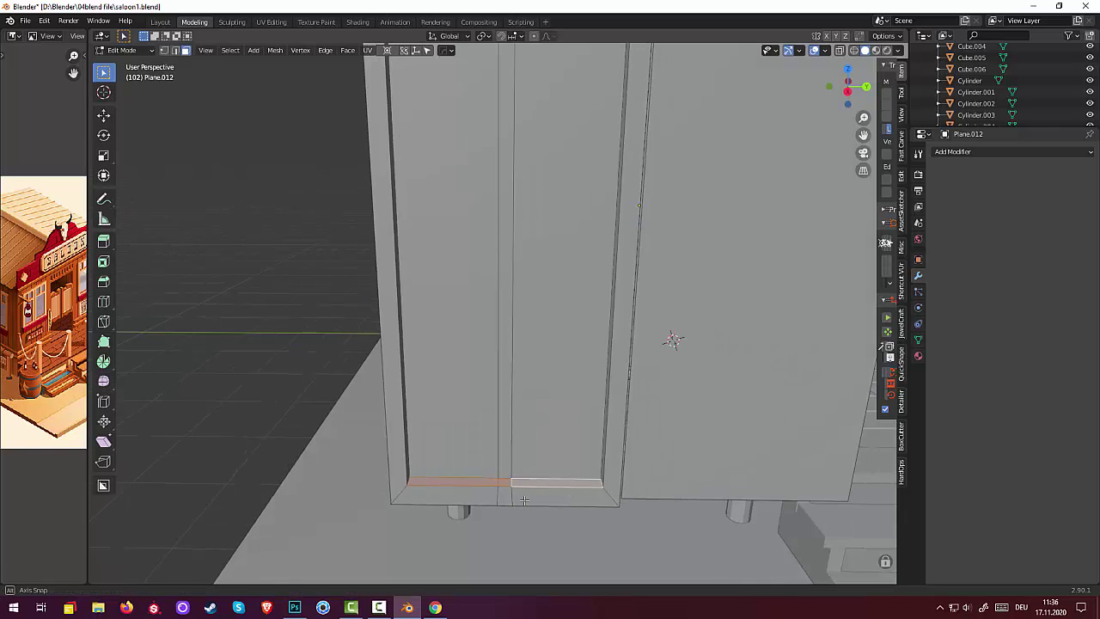
{"action": "middle_click_drag", "start_coordinate": [527, 503], "coordinate": [481, 490]}
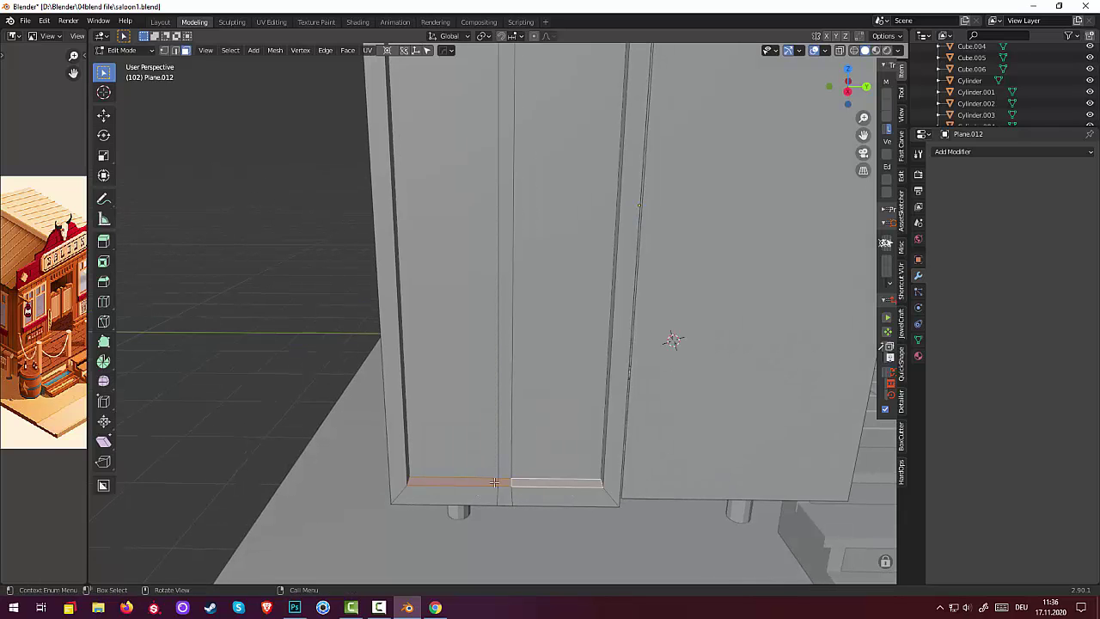
{"action": "key", "text": "g"}
{"action": "key", "text": "z"}
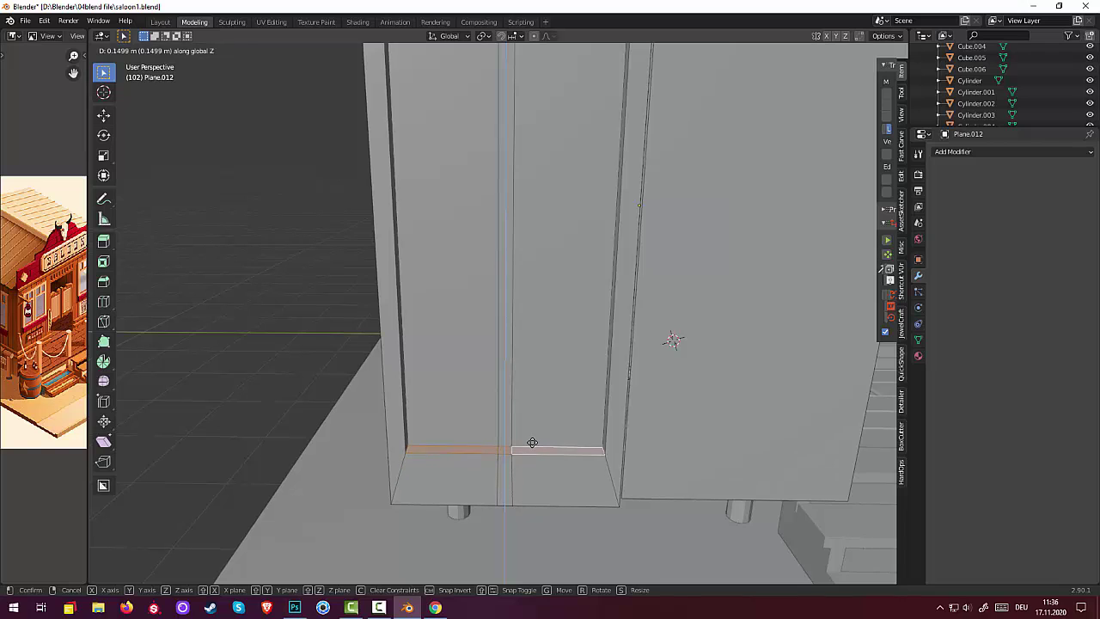
{"action": "left_click", "coordinate": [532, 443]}
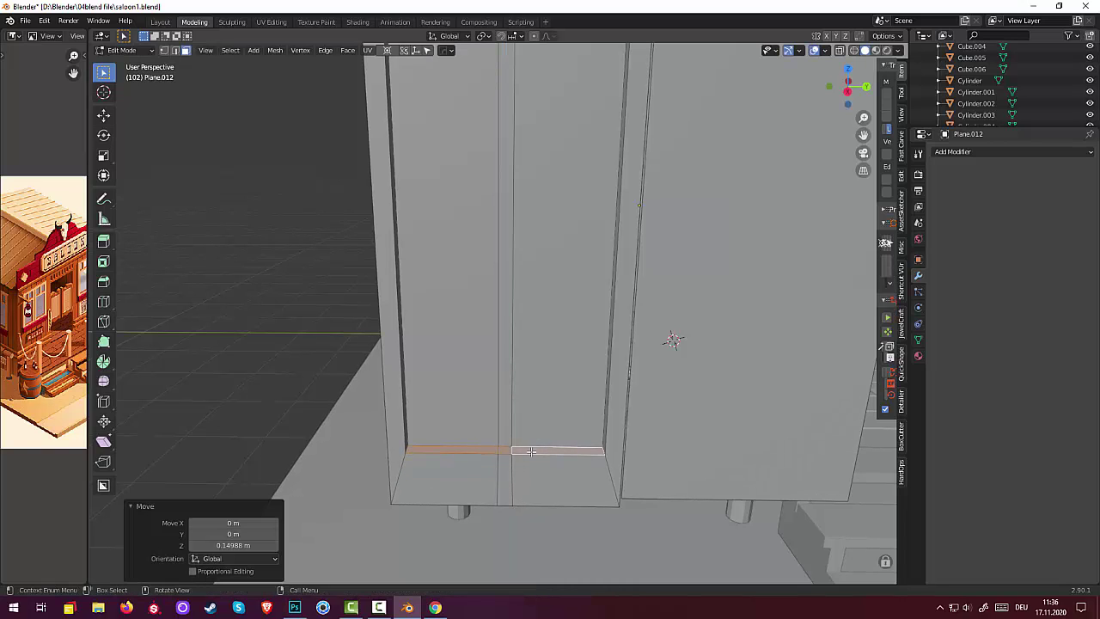
{"action": "scroll", "coordinate": [543, 464], "scroll_direction": "down", "scroll_amount": 3}
{"action": "middle_click_drag", "start_coordinate": [543, 462], "coordinate": [535, 456]}
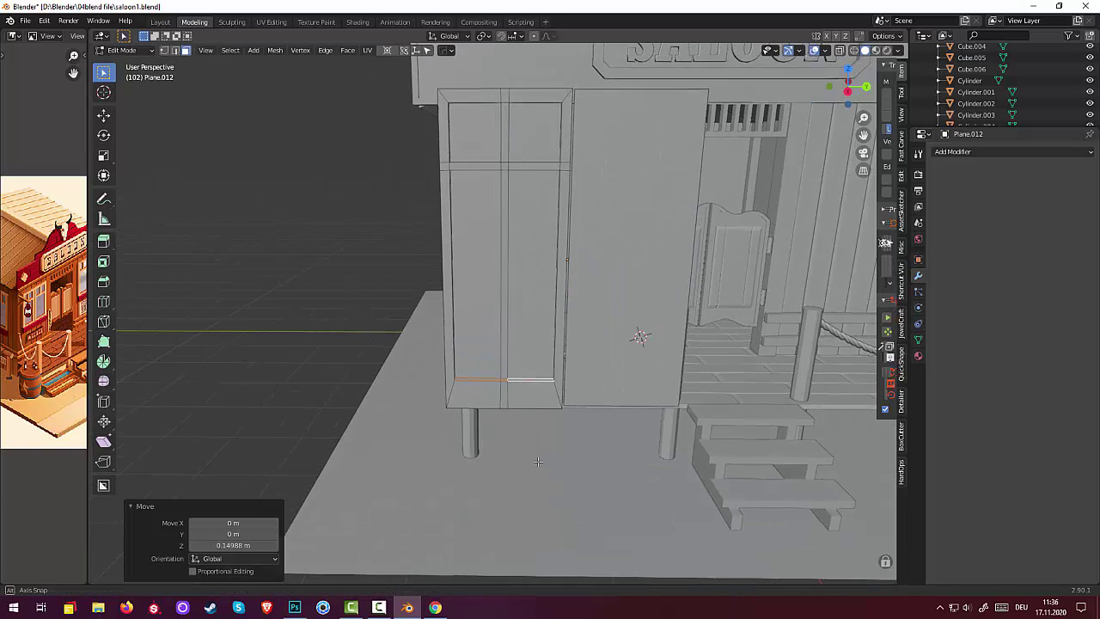
{"action": "left_click", "coordinate": [461, 397]}
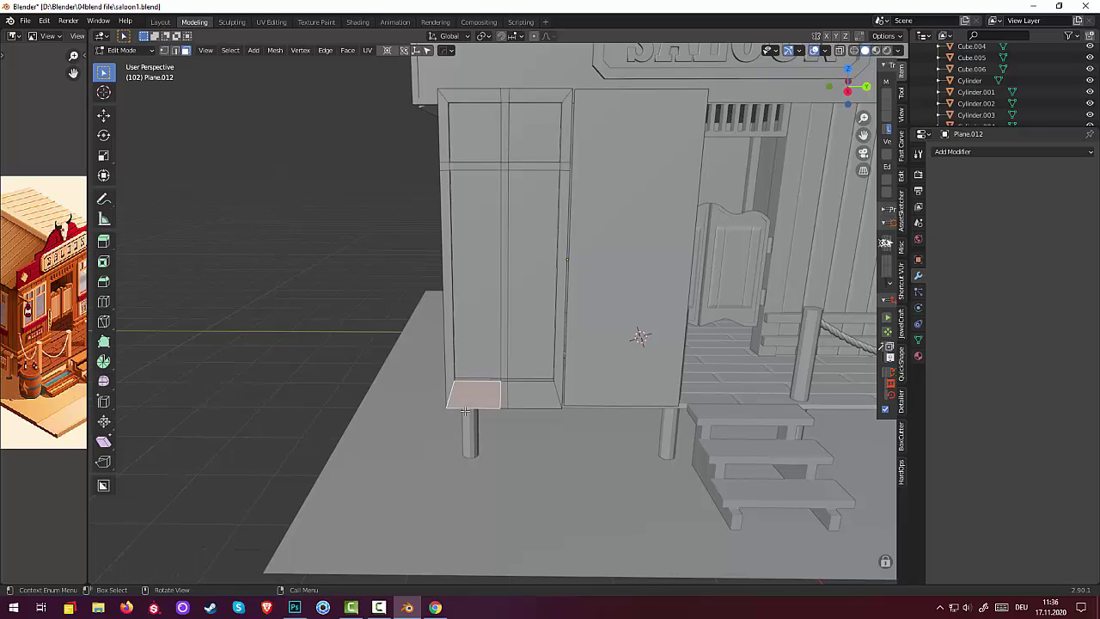
Cancel the loop cut and switch to the Bisect tool instead
{"action": "key", "text": "ctrl+r"}
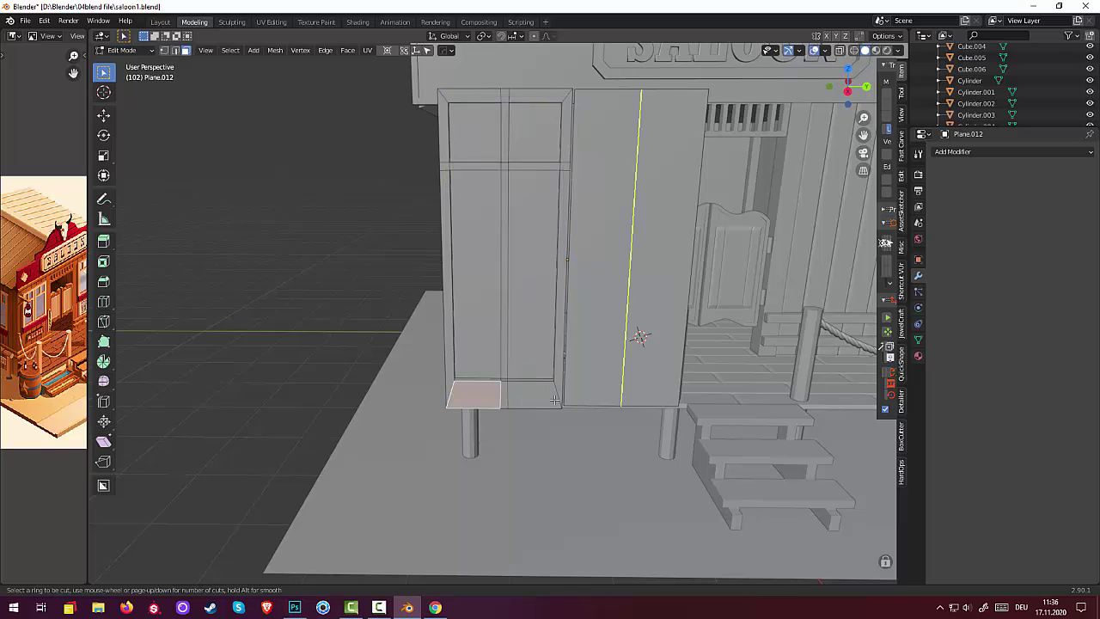
{"action": "key", "text": "Escape"}
{"action": "mouse_move", "coordinate": [542, 484]}
{"action": "middle_mouse_down"}
{"action": "mouse_move", "coordinate": [610, 435]}
{"action": "mouse_move", "coordinate": [573, 429]}
{"action": "middle_mouse_up"}
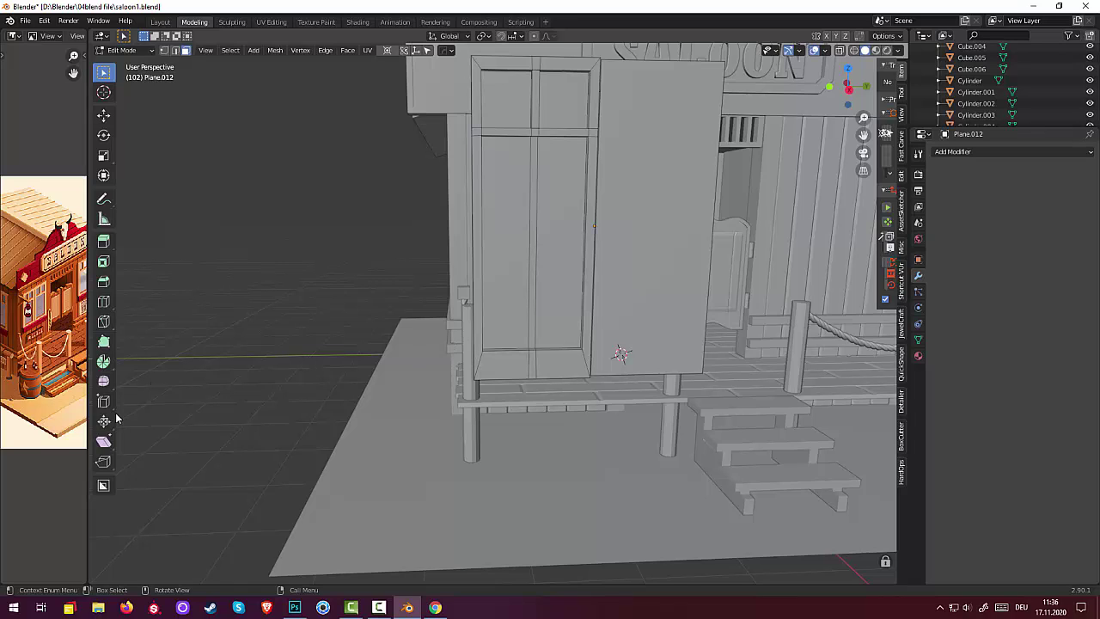
{"action": "left_click", "coordinate": [104, 323]}
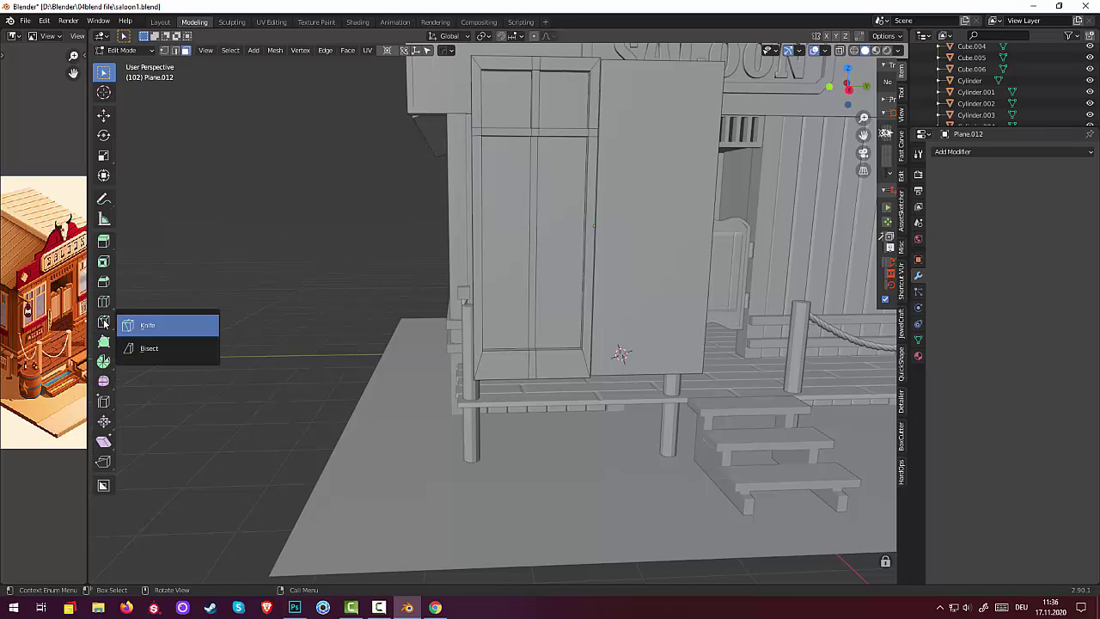
{"action": "left_click", "coordinate": [146, 348]}
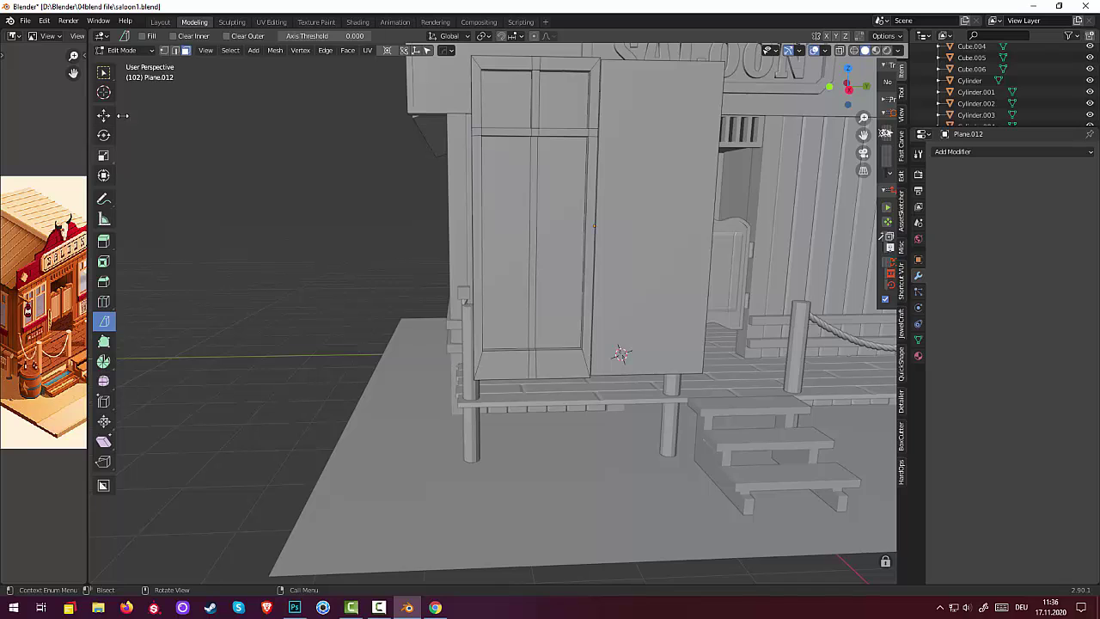
In Object Mode, reselect the tall window panel Plane.012 and return to Edit Mode
{"action": "left_click", "coordinate": [135, 51]}
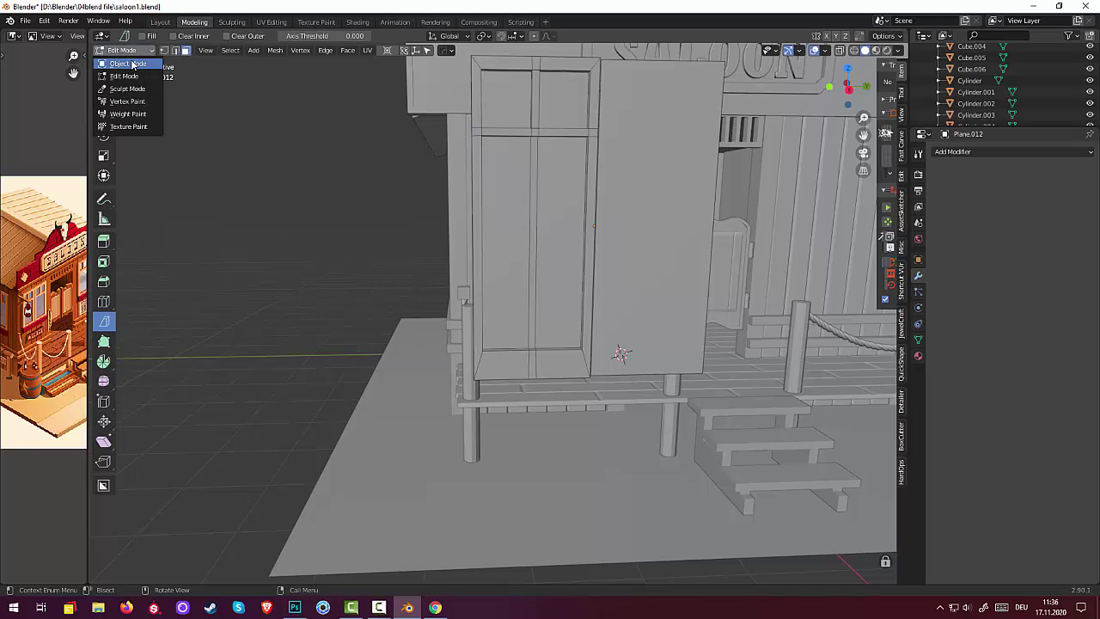
{"action": "left_click", "coordinate": [133, 65]}
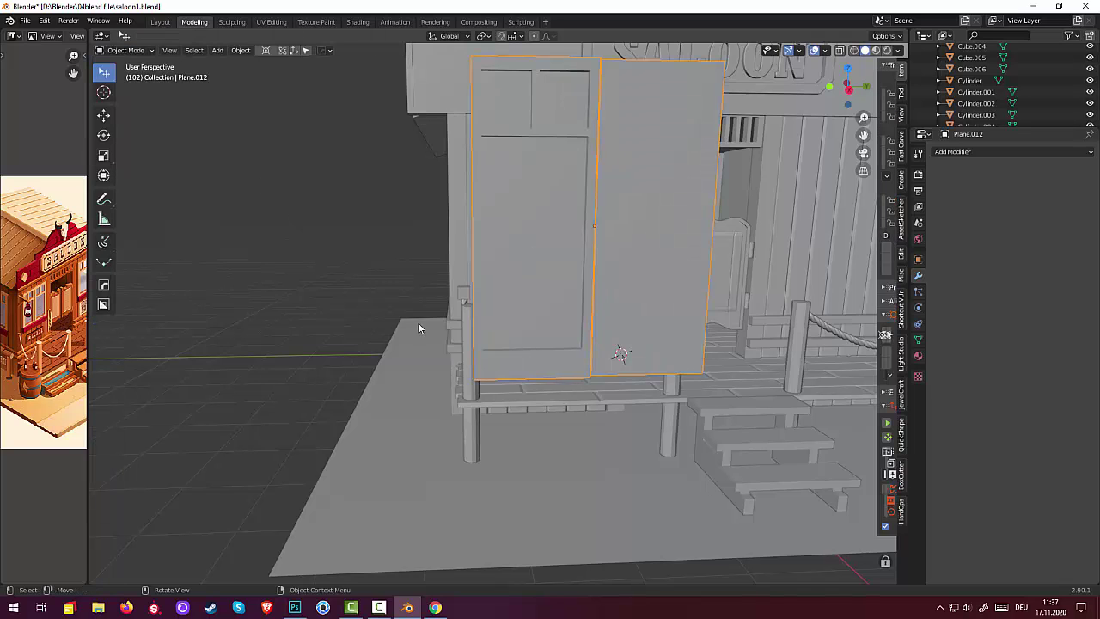
{"action": "left_click", "coordinate": [636, 227]}
{"action": "left_click", "coordinate": [525, 357]}
{"action": "left_click", "coordinate": [129, 51]}
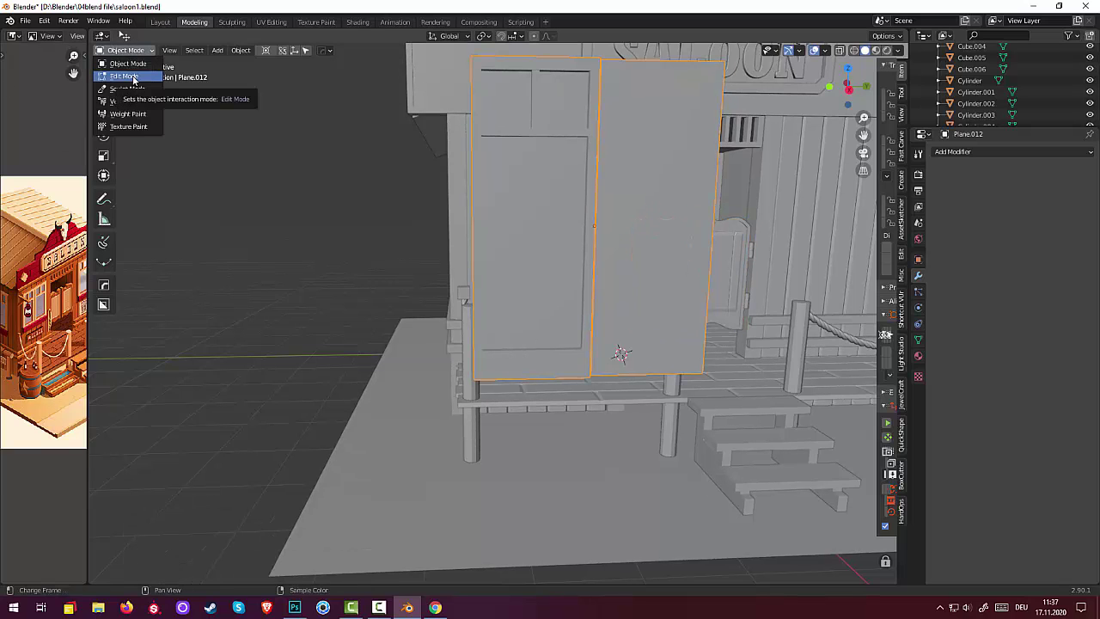
{"action": "left_click", "coordinate": [128, 76]}
Select the whole connected panel with Ctrl+L and bisect it horizontally near the bottom
{"action": "middle_click_drag", "start_coordinate": [513, 322], "coordinate": [514, 275]}
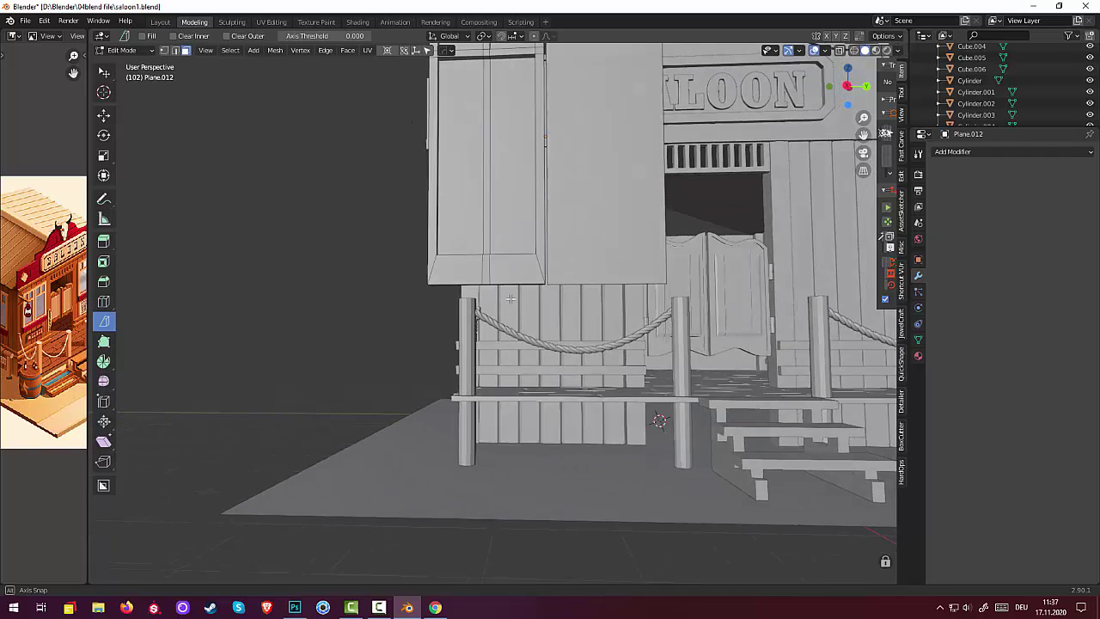
{"action": "left_click", "coordinate": [514, 275]}
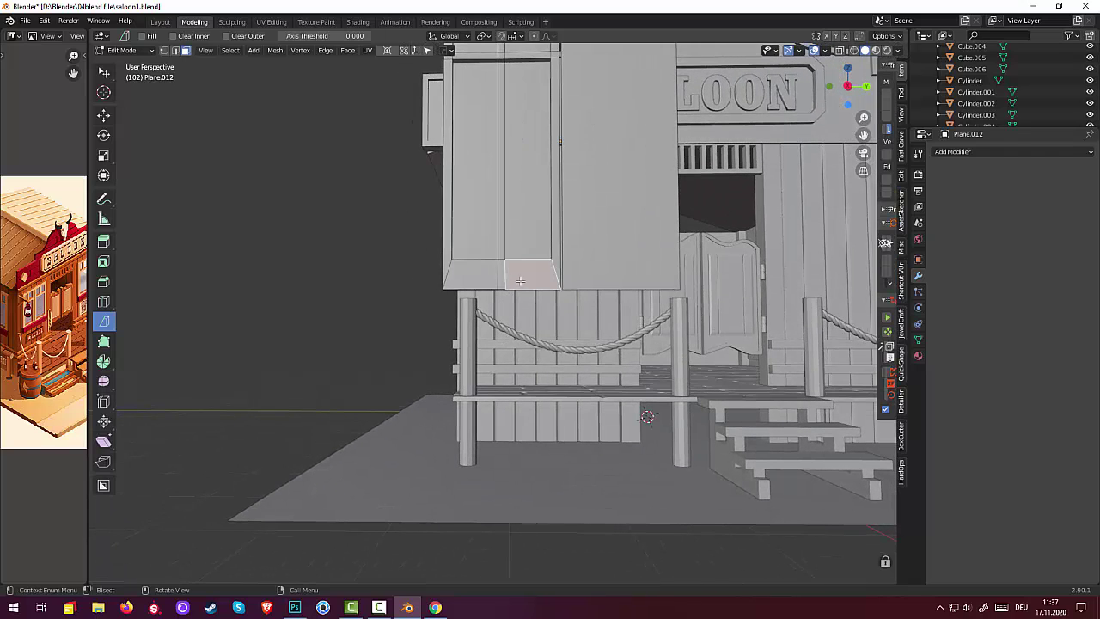
{"action": "key", "text": "ctrl+l"}
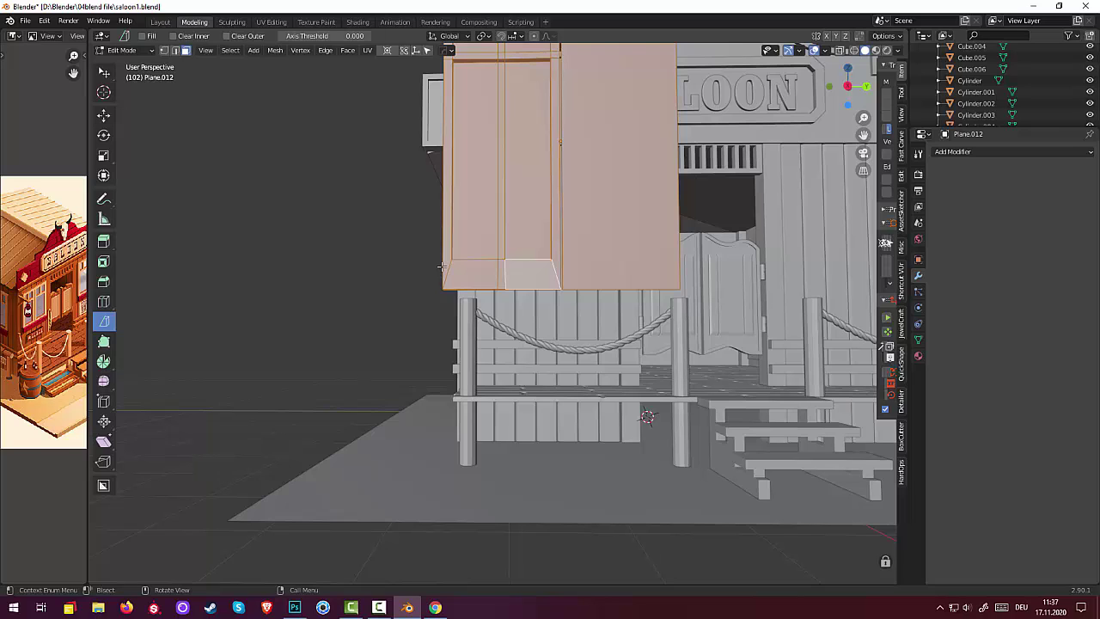
{"action": "left_click_drag", "start_coordinate": [441, 266], "coordinate": [748, 267]}
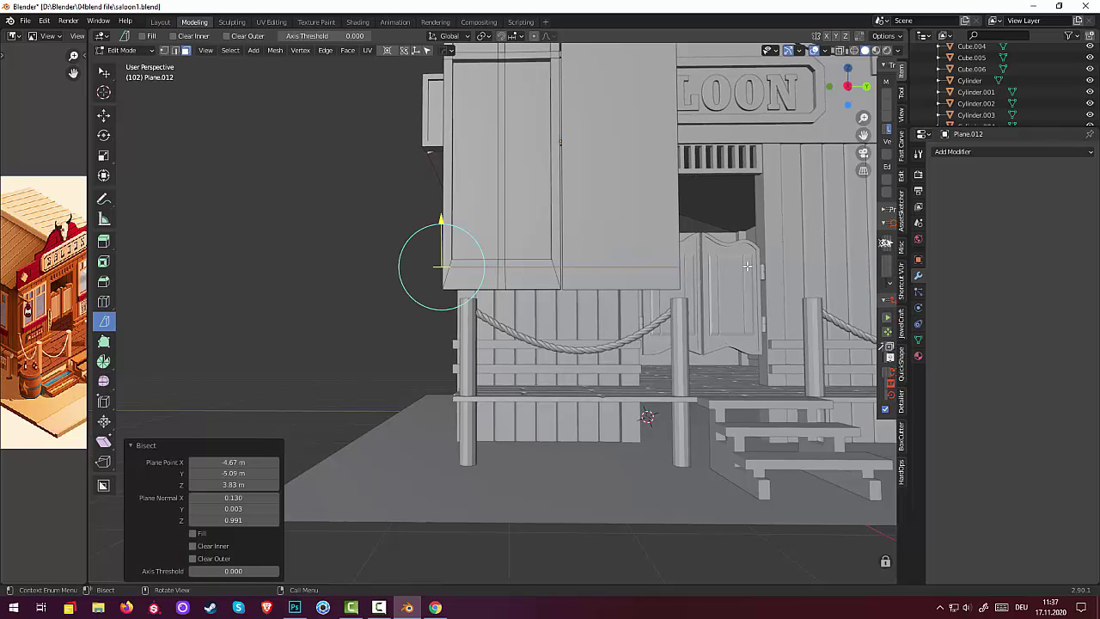
Delete the panel's right-hand faces to uncover the SALOON sign
{"action": "left_click", "coordinate": [615, 284]}
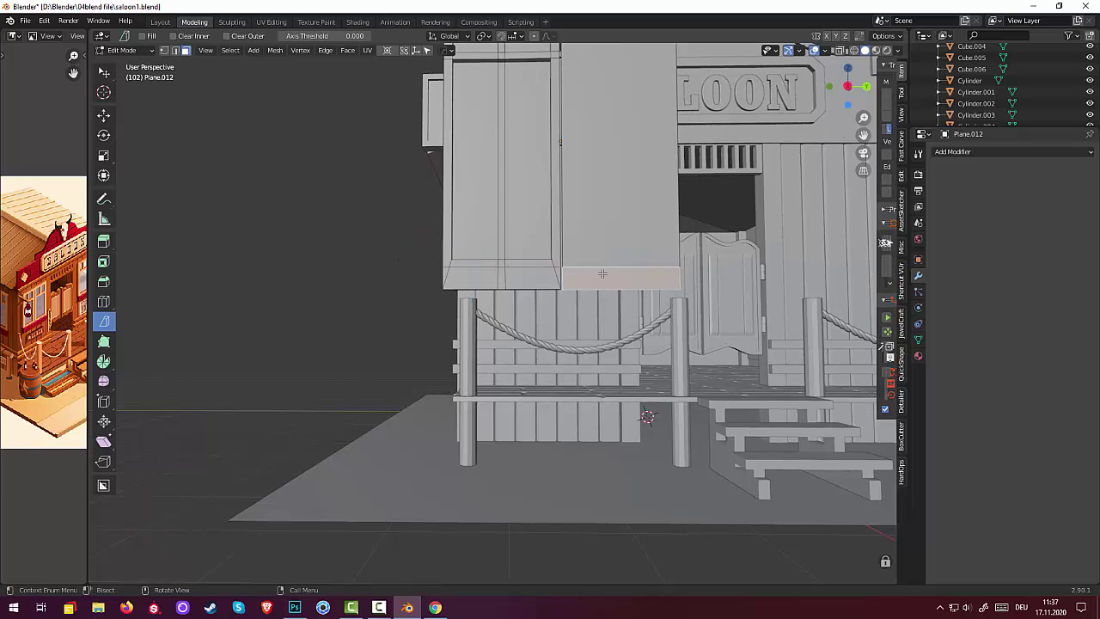
{"action": "left_click", "coordinate": [634, 217], "text": "shift"}
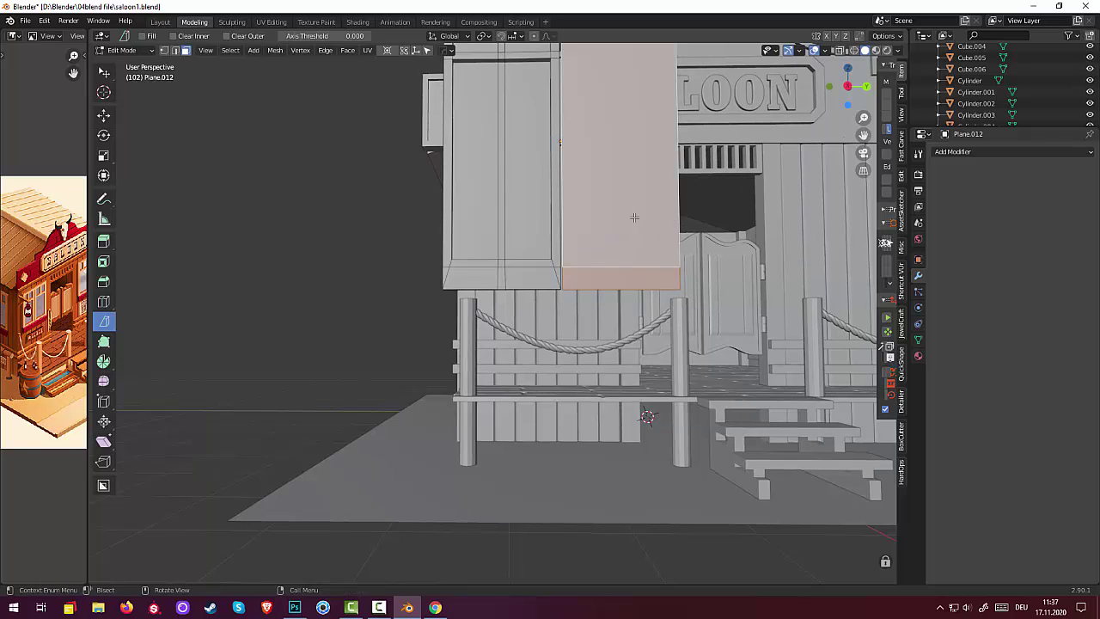
{"action": "key", "text": "x"}
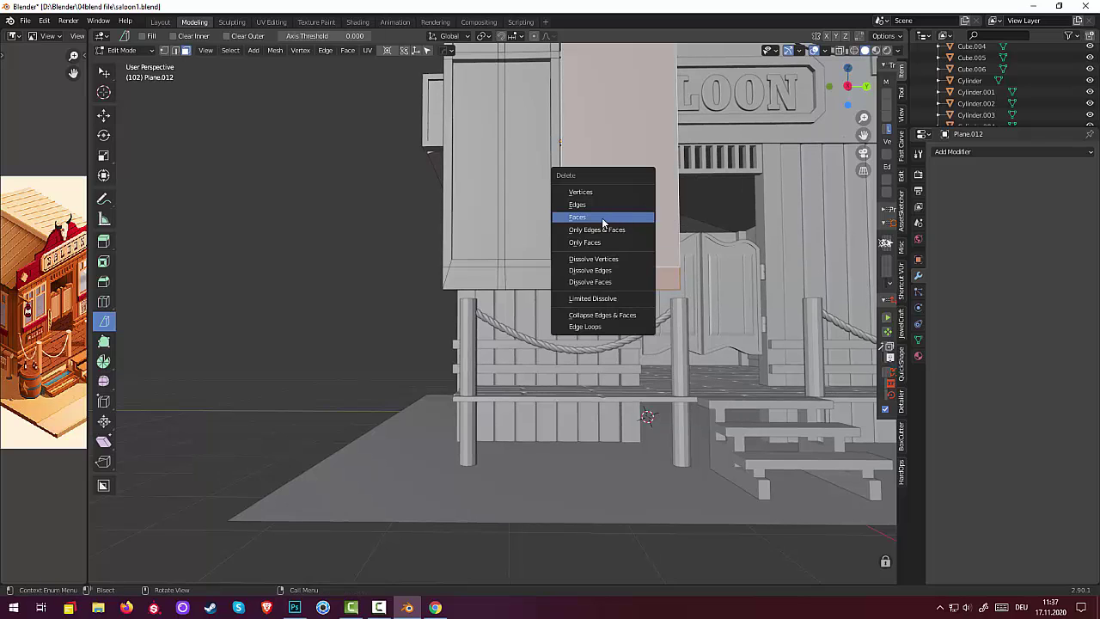
{"action": "left_click", "coordinate": [603, 220]}
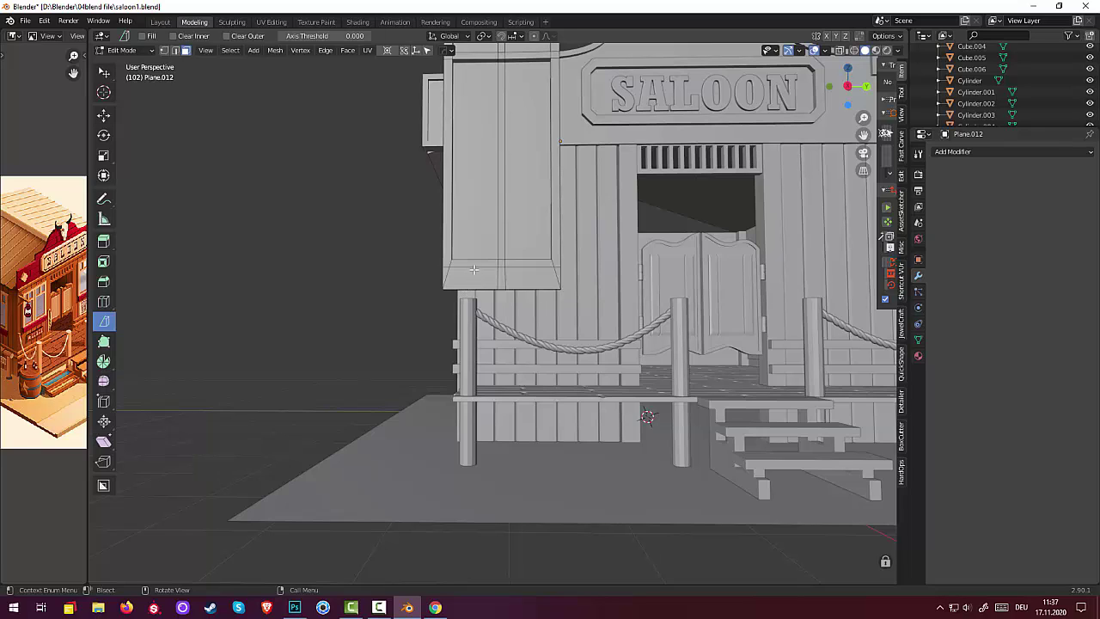
{"action": "left_click", "coordinate": [474, 266]}
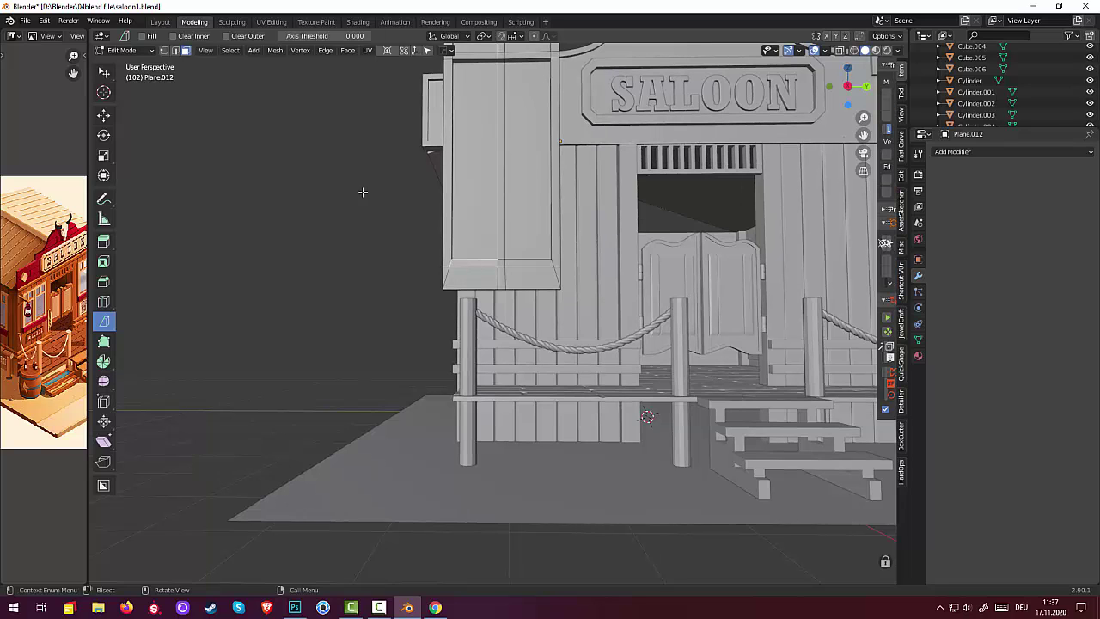
In edge select, nudge the panel's bottom edge slightly down along Z
{"action": "left_click", "coordinate": [175, 51]}
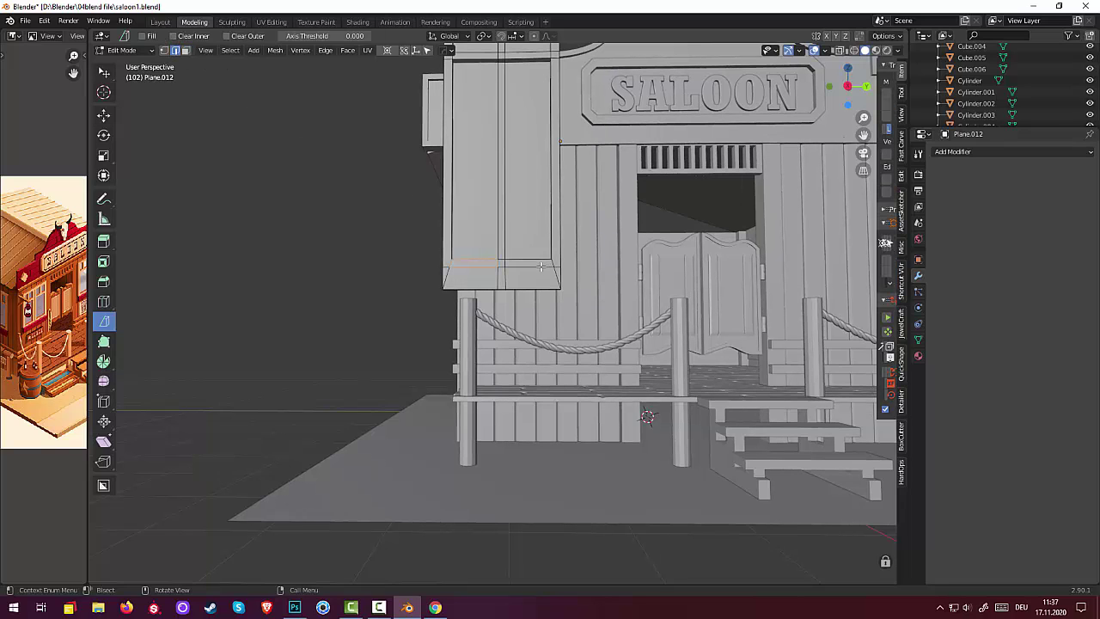
{"action": "left_click", "coordinate": [540, 268]}
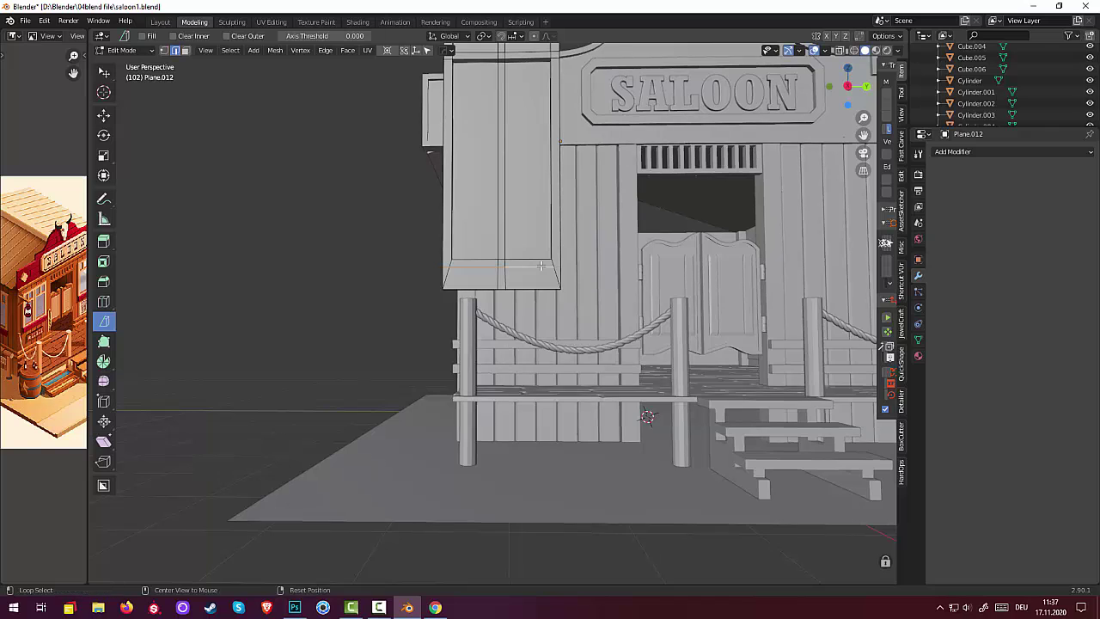
{"action": "left_click", "coordinate": [536, 272], "text": "shift"}
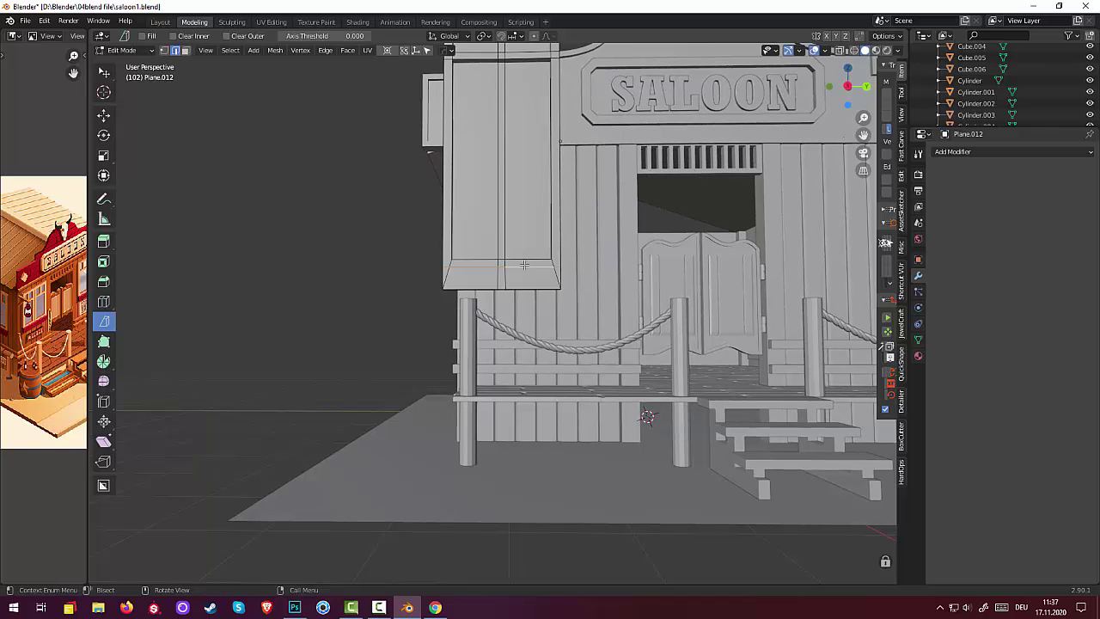
{"action": "key", "text": "g"}
{"action": "key", "text": "z"}
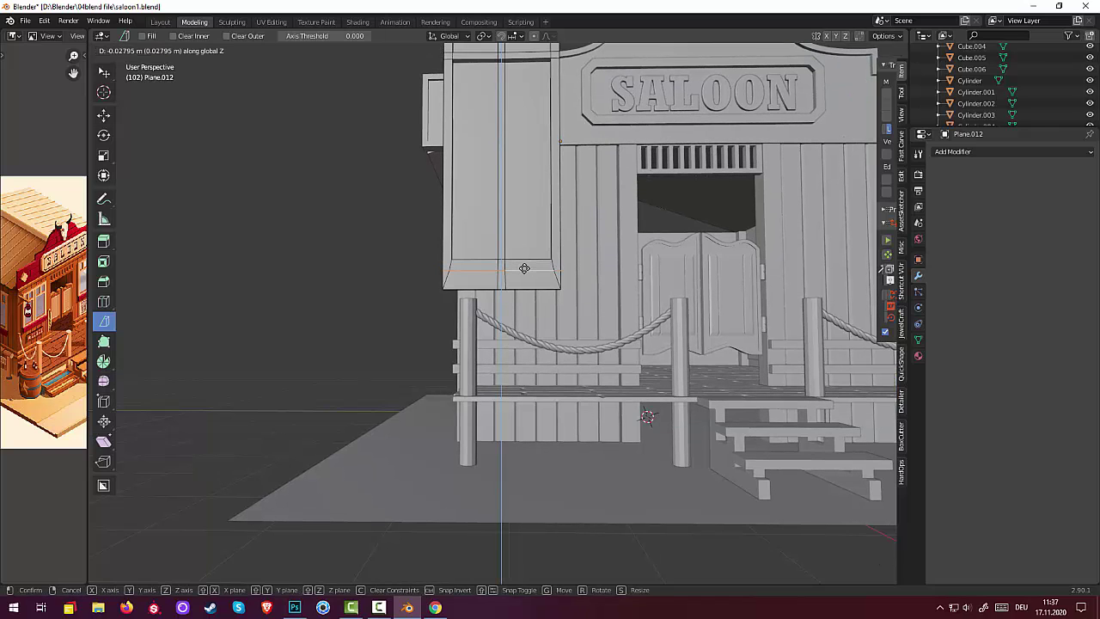
{"action": "left_click", "coordinate": [524, 269]}
Dissolve the extra edges so the bottom strip becomes a single face
{"action": "left_click", "coordinate": [334, 365]}
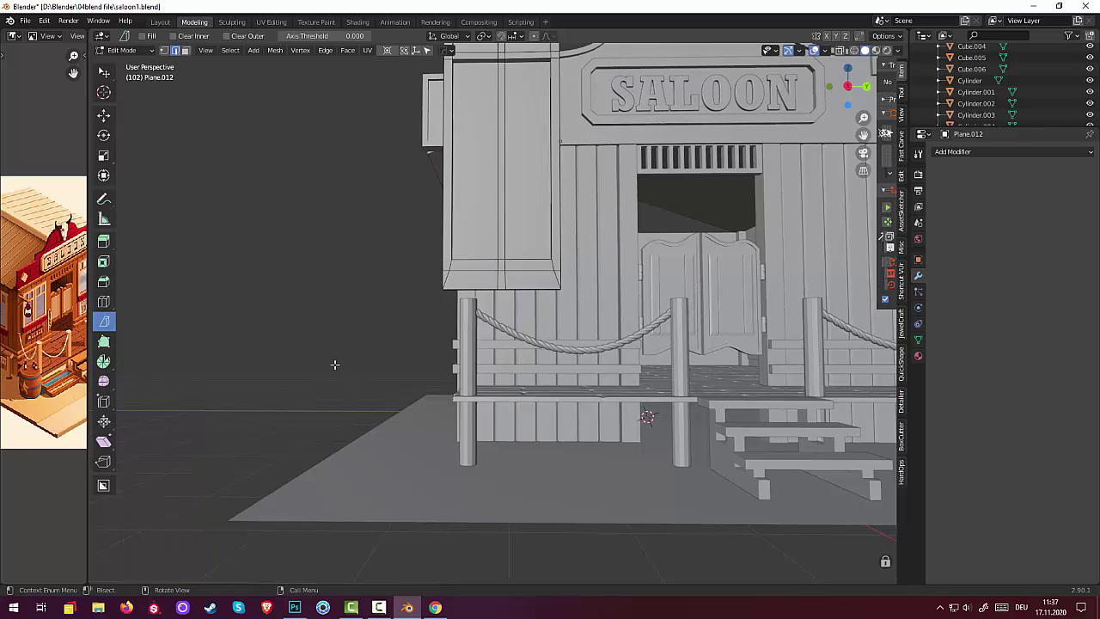
{"action": "scroll", "coordinate": [513, 305], "scroll_direction": "up", "scroll_amount": 1}
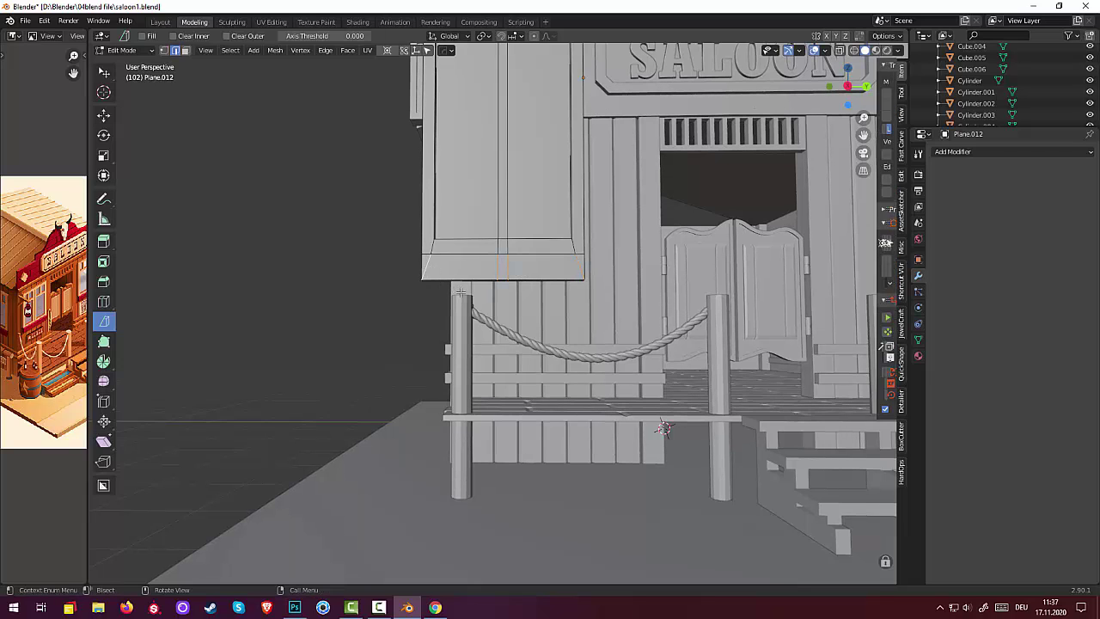
{"action": "key", "text": "x"}
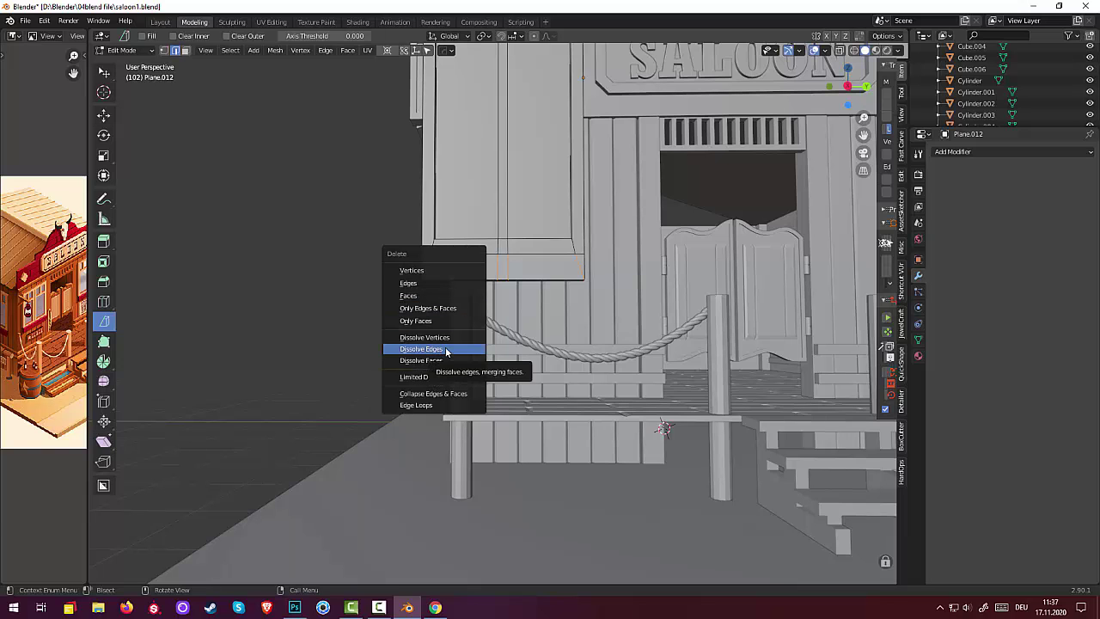
{"action": "left_click", "coordinate": [446, 352]}
{"action": "mouse_move", "coordinate": [446, 352]}
{"action": "middle_mouse_down"}
{"action": "mouse_move", "coordinate": [509, 278]}
{"action": "mouse_move", "coordinate": [569, 313]}
{"action": "mouse_move", "coordinate": [602, 303]}
{"action": "middle_mouse_up"}
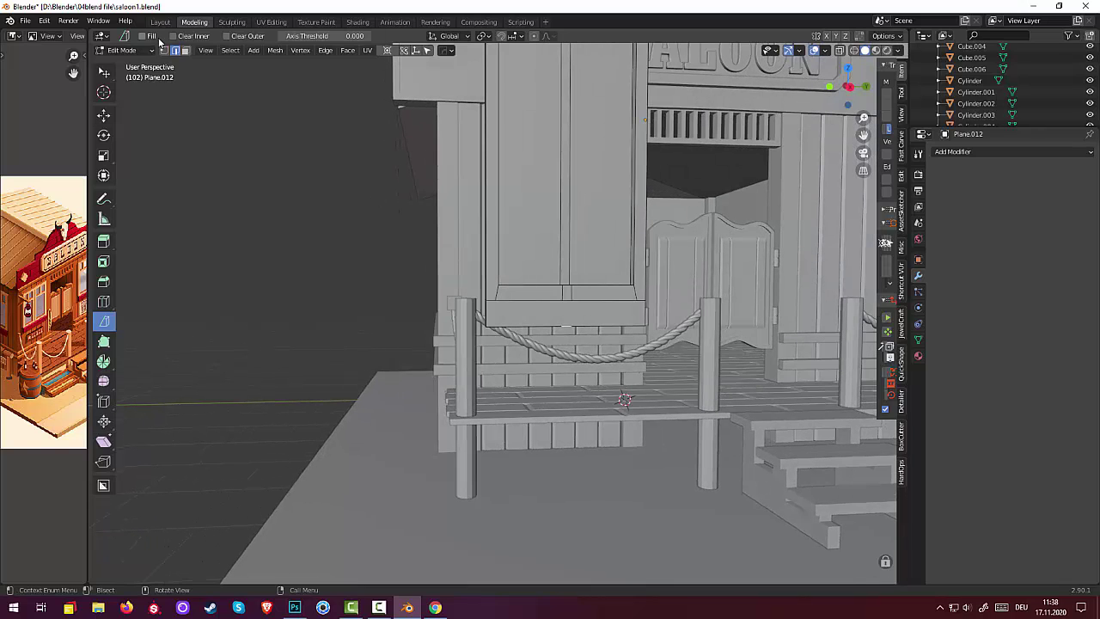
Extrude the sill strip and beam end faces 0.0418 m outward along their normals
{"action": "left_click", "coordinate": [619, 311]}
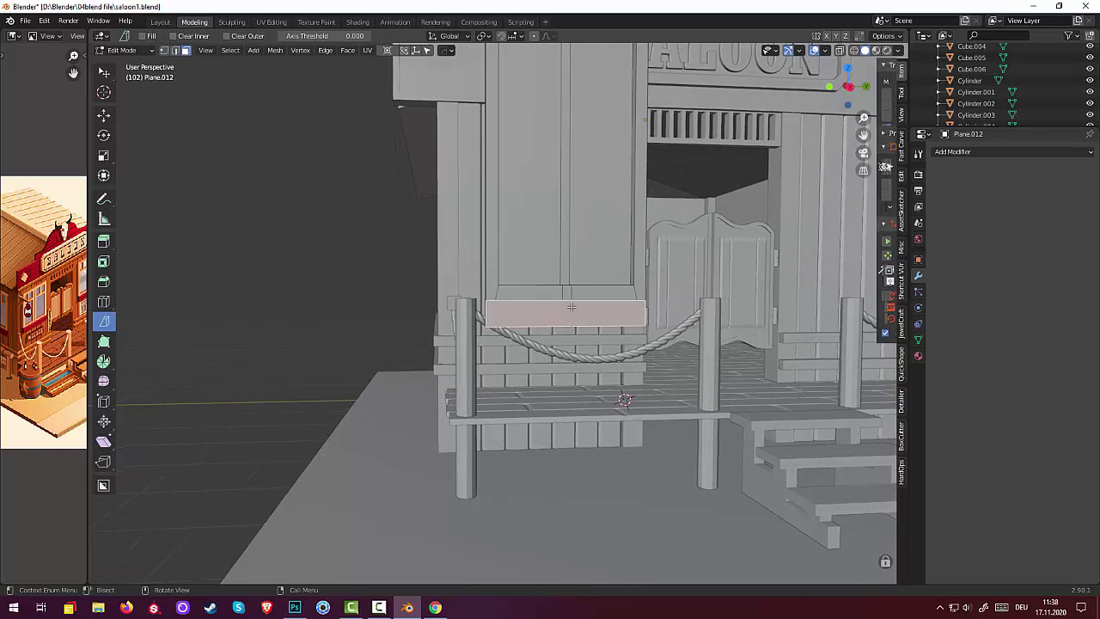
{"action": "middle_click_drag", "start_coordinate": [619, 311], "coordinate": [514, 321]}
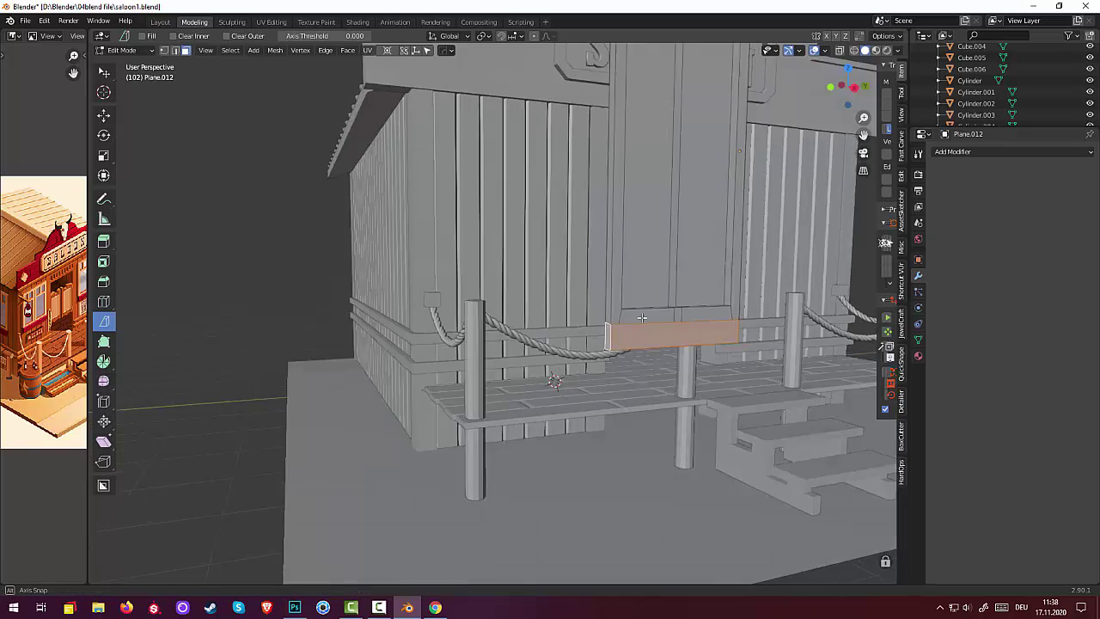
{"action": "left_click", "coordinate": [460, 313], "text": "shift"}
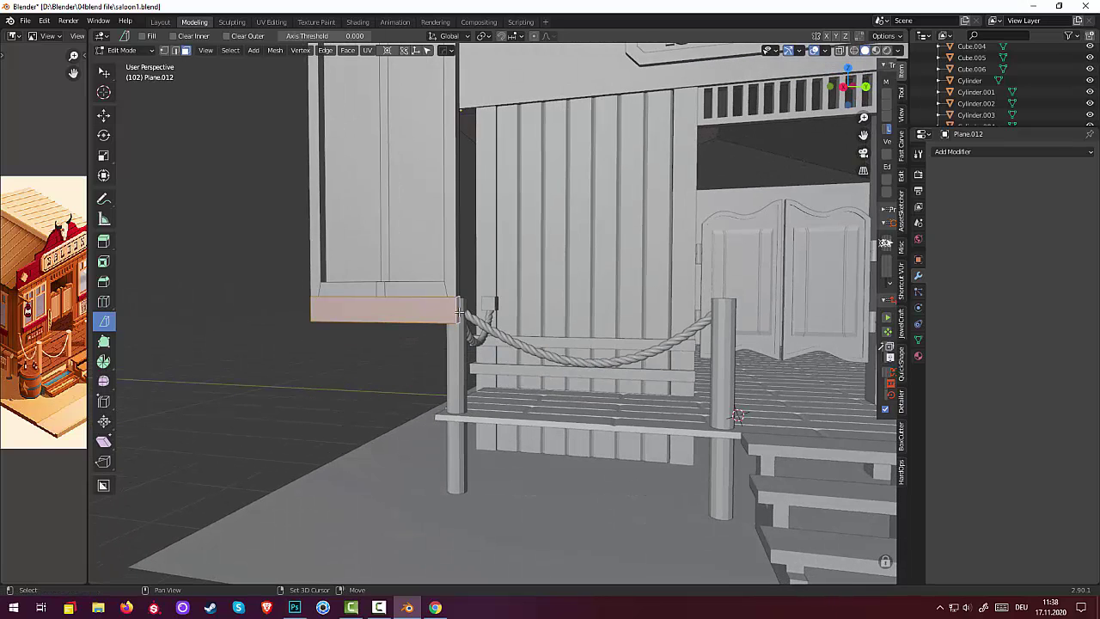
{"action": "mouse_move", "coordinate": [475, 320]}
{"action": "middle_mouse_down"}
{"action": "mouse_move", "coordinate": [471, 329]}
{"action": "mouse_move", "coordinate": [539, 337]}
{"action": "middle_mouse_up"}
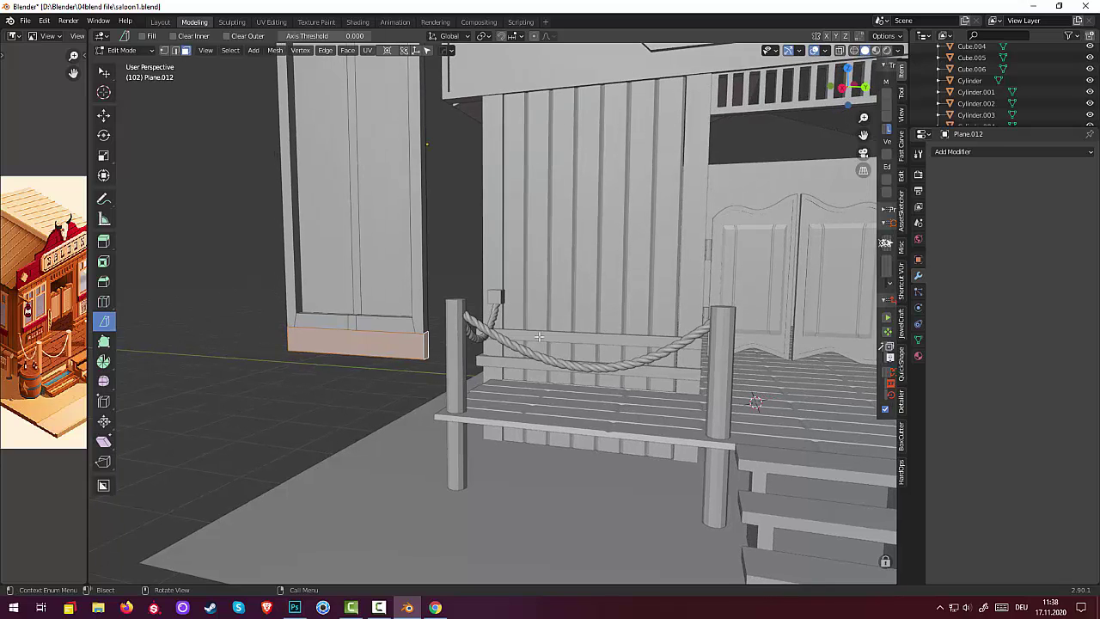
{"action": "key", "text": "alt+e"}
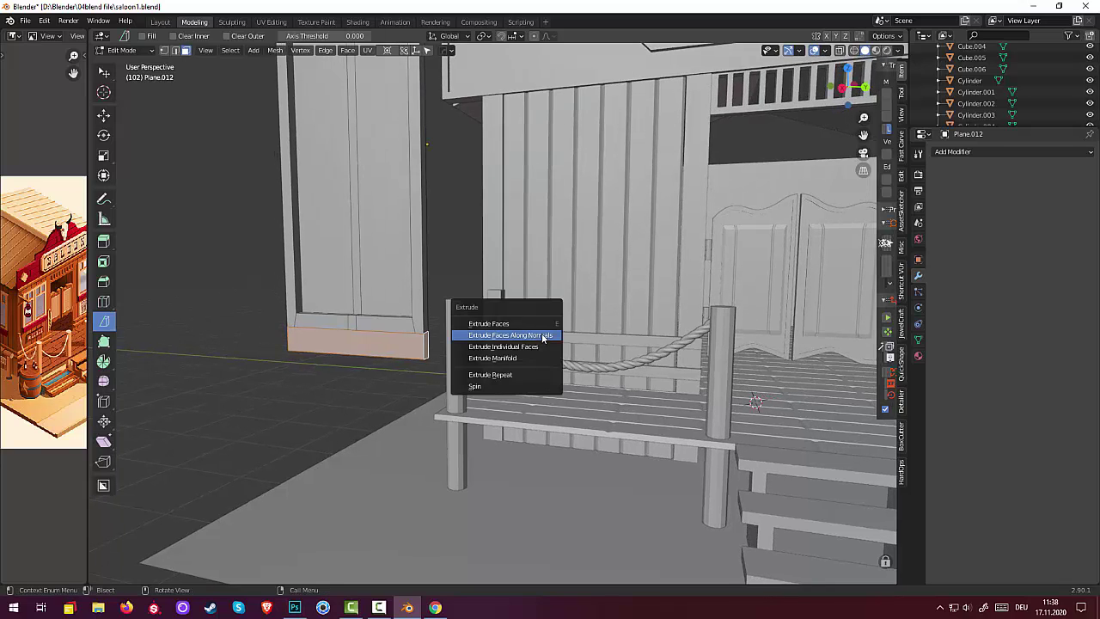
{"action": "left_click", "coordinate": [542, 336]}
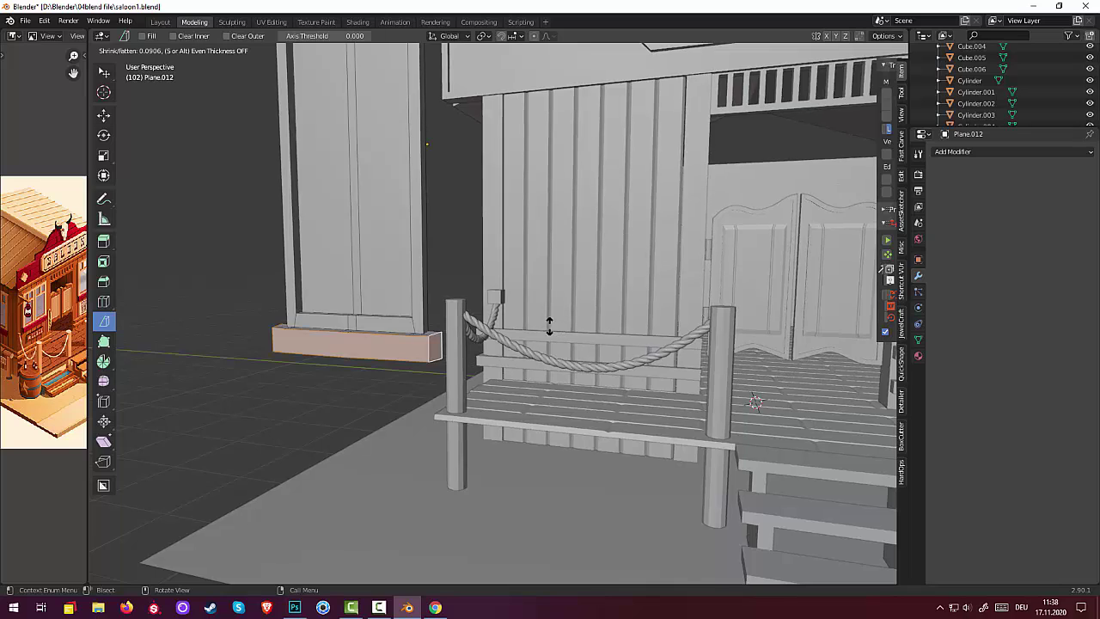
{"action": "left_click", "coordinate": [513, 332]}
Orbit around the porch to inspect the new projecting sill
{"action": "mouse_move", "coordinate": [513, 332]}
{"action": "middle_mouse_down"}
{"action": "mouse_move", "coordinate": [539, 359]}
{"action": "mouse_move", "coordinate": [732, 213]}
{"action": "middle_mouse_up"}
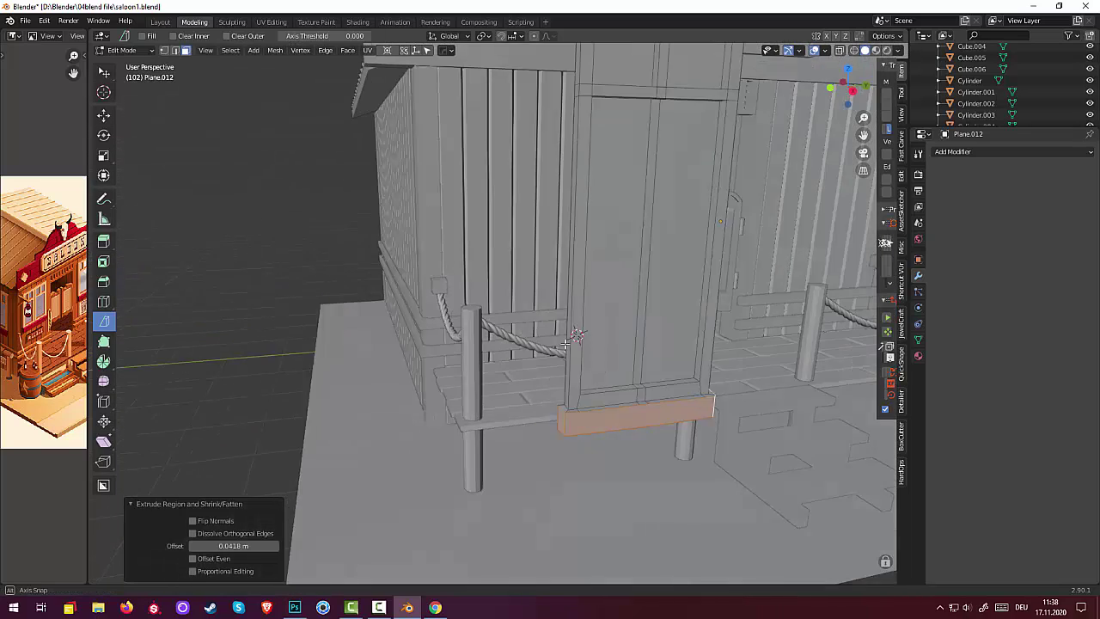
{"action": "middle_click_drag", "start_coordinate": [565, 340], "coordinate": [659, 437]}
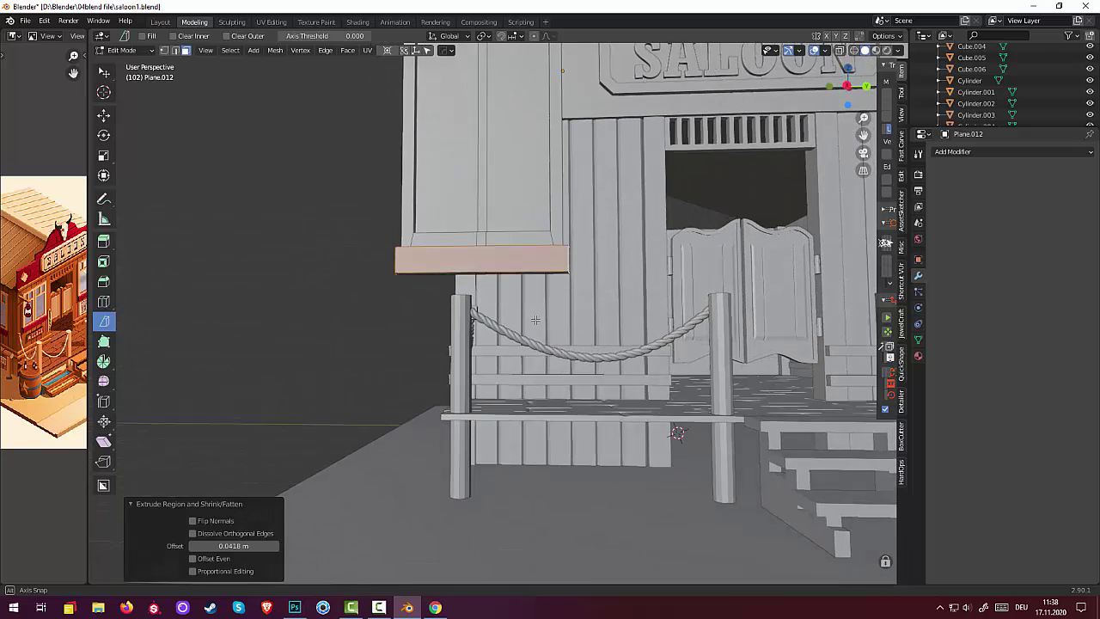
{"action": "middle_click_drag", "start_coordinate": [538, 314], "coordinate": [396, 312]}
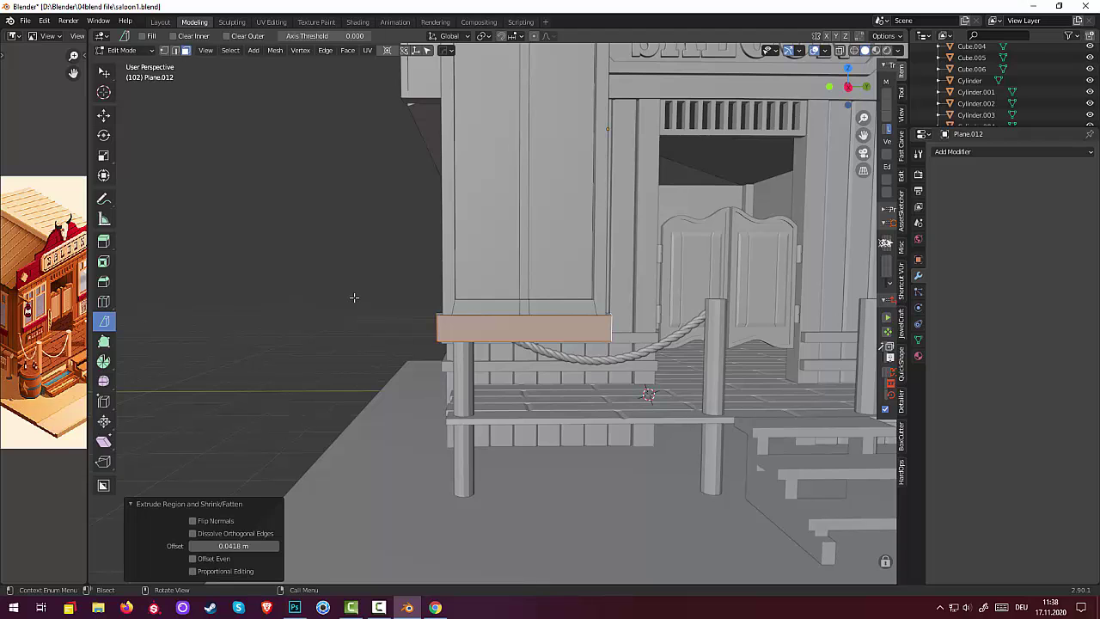
{"action": "middle_click_drag", "start_coordinate": [491, 344], "coordinate": [469, 344]}
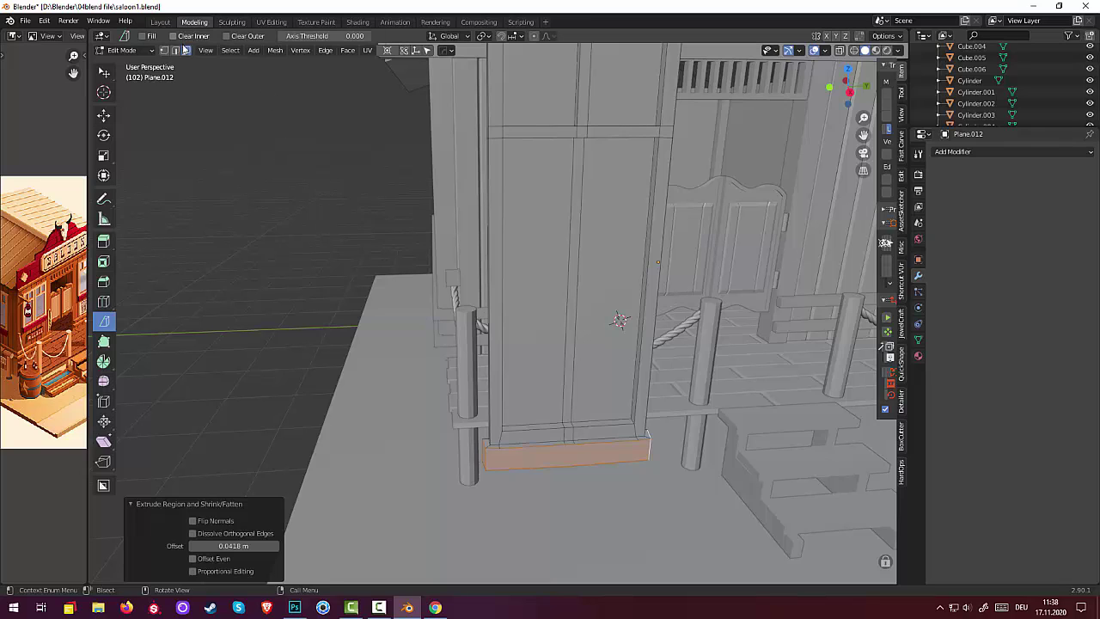
Shrink the extruded sill to 0.983 along global Y
{"action": "left_click", "coordinate": [175, 49]}
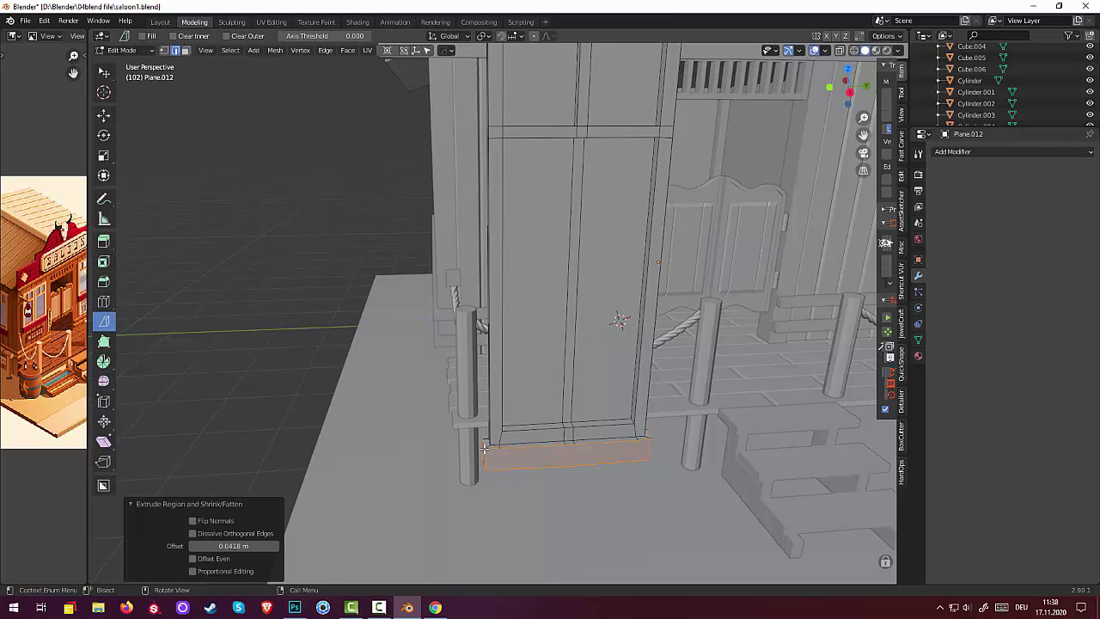
{"action": "left_click", "coordinate": [615, 459]}
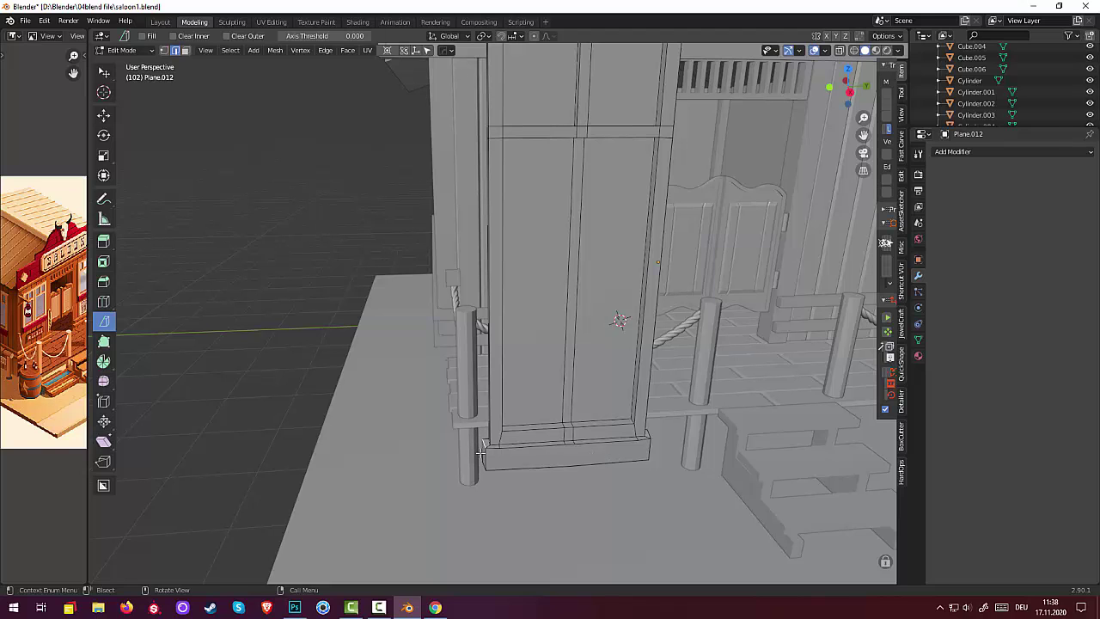
{"action": "middle_click_drag", "start_coordinate": [487, 462], "coordinate": [452, 458]}
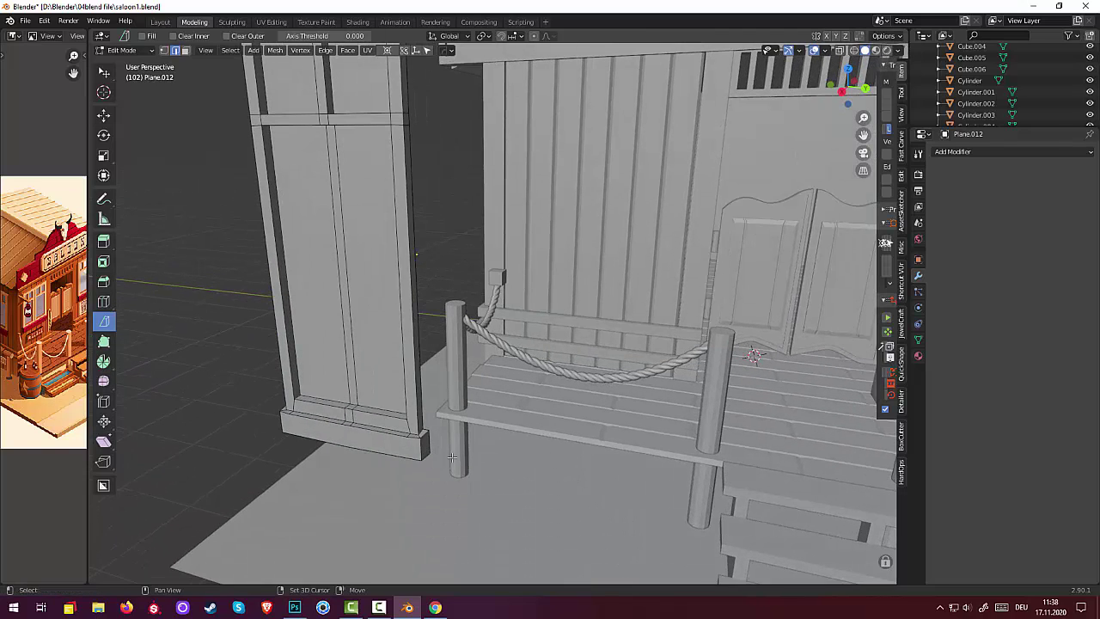
{"action": "middle_click_drag", "start_coordinate": [552, 476], "coordinate": [652, 488]}
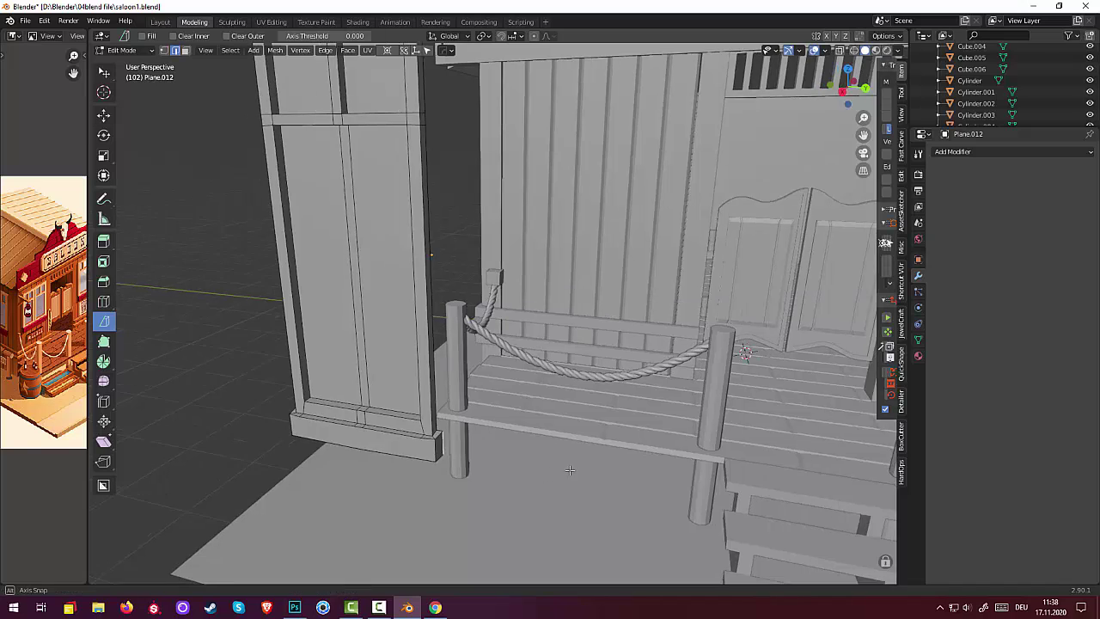
{"action": "key", "text": "s"}
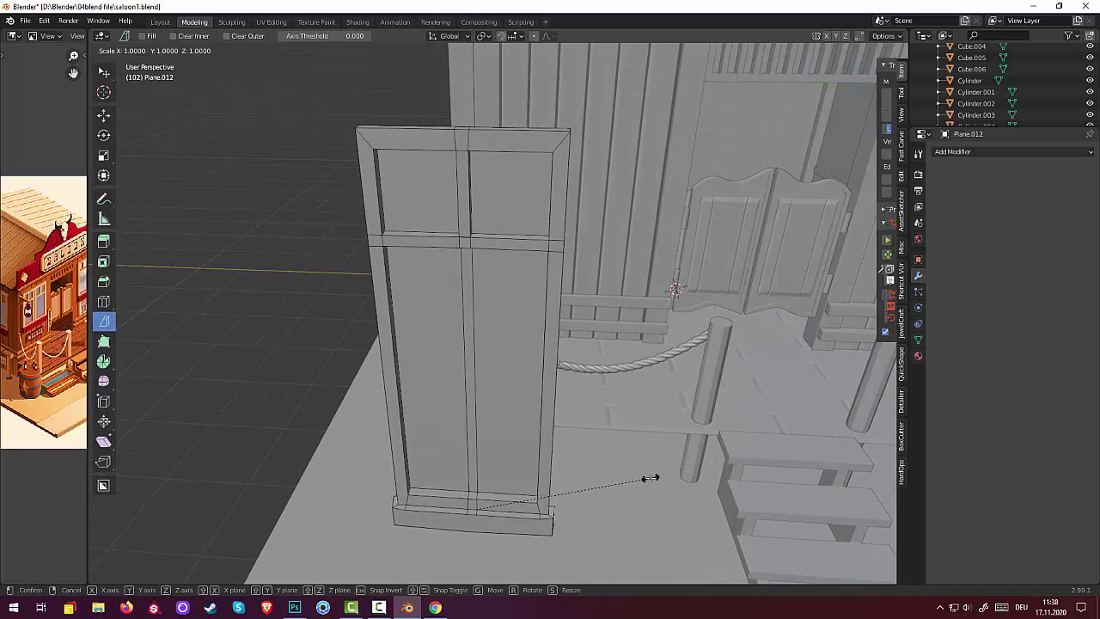
{"action": "key", "text": "y"}
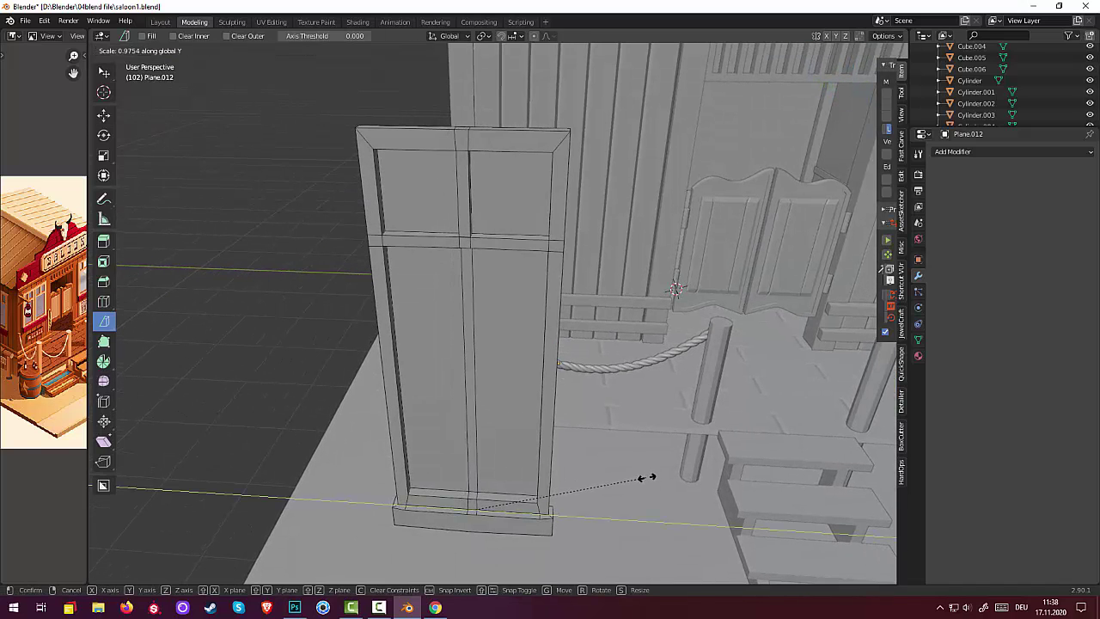
{"action": "left_click", "coordinate": [646, 478]}
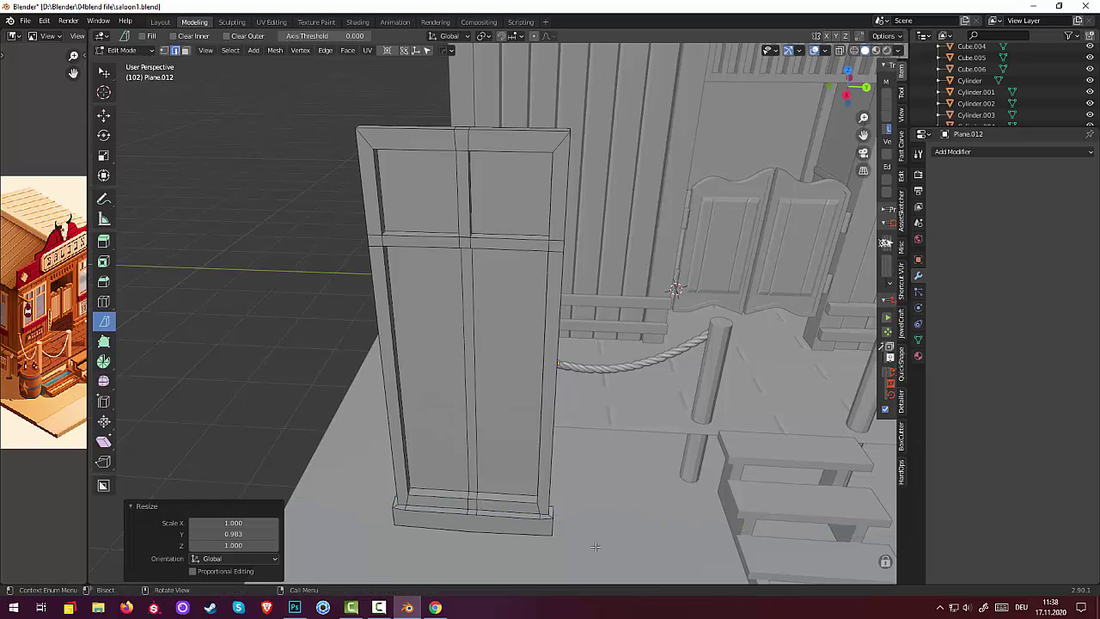
{"action": "mouse_move", "coordinate": [596, 547]}
{"action": "middle_mouse_down"}
{"action": "mouse_move", "coordinate": [549, 540]}
{"action": "mouse_move", "coordinate": [583, 515]}
{"action": "mouse_move", "coordinate": [469, 441]}
{"action": "middle_mouse_up"}
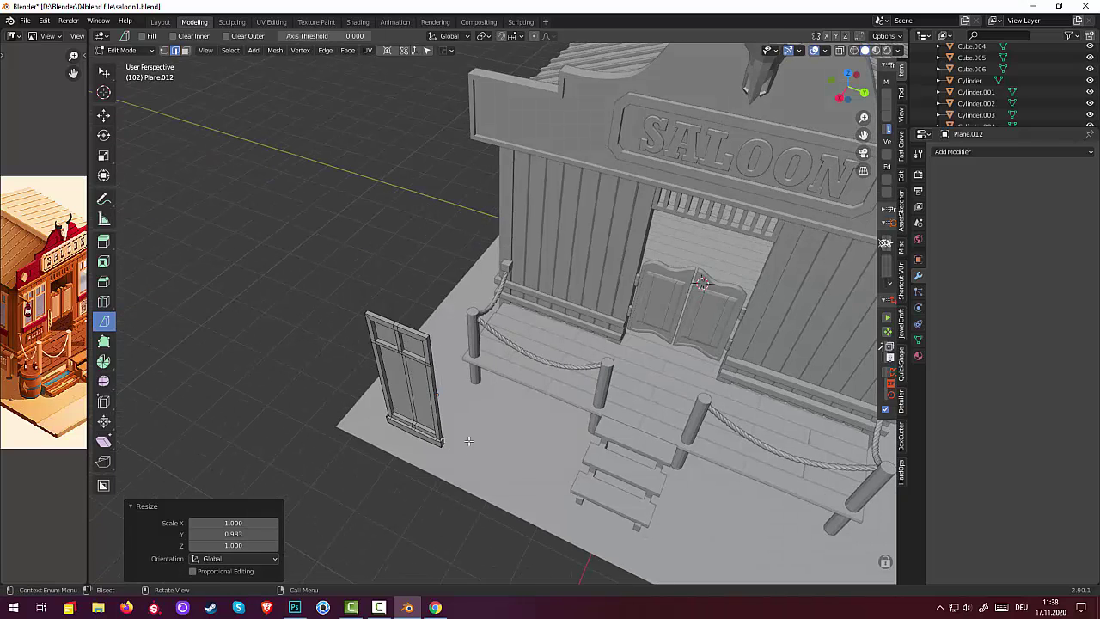
Select the window frame and switch back to Object Mode
{"action": "left_click", "coordinate": [434, 403]}
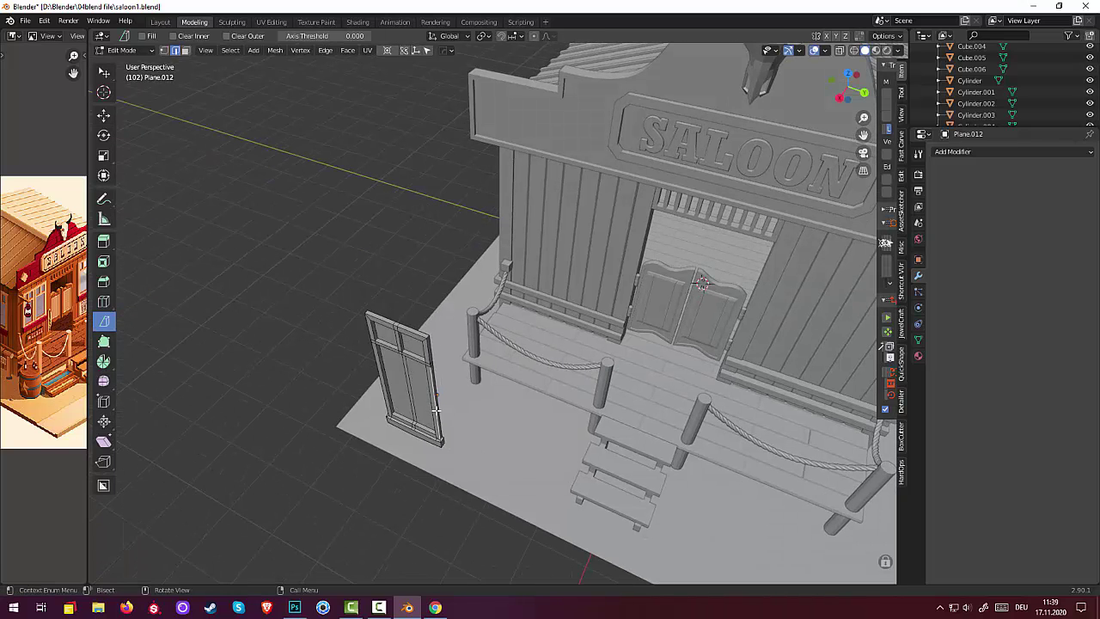
{"action": "middle_click_drag", "start_coordinate": [429, 409], "coordinate": [389, 285]}
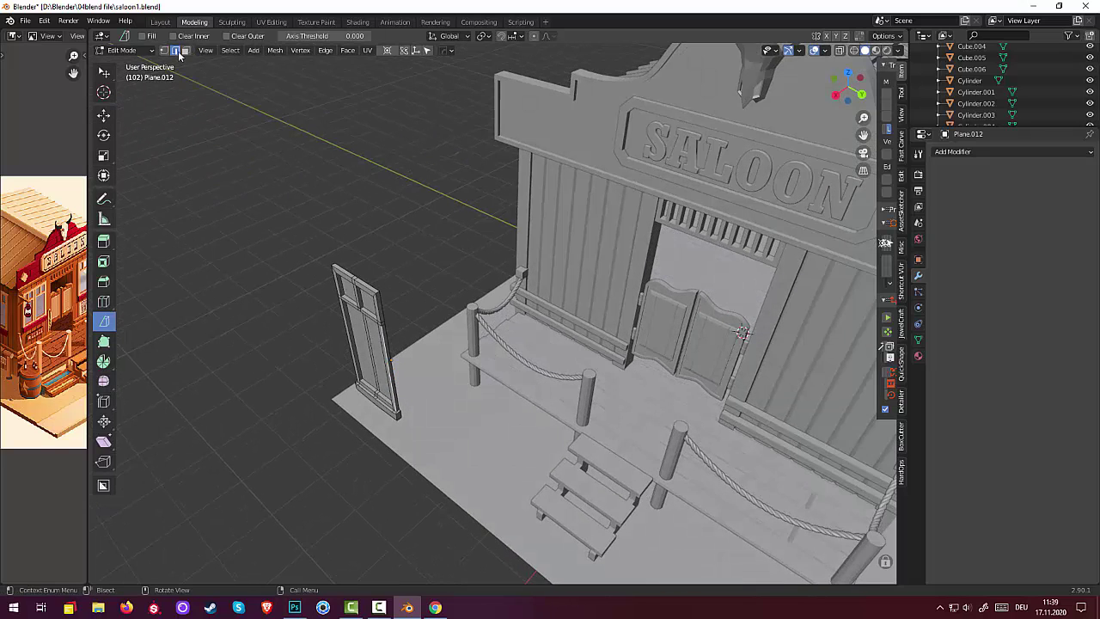
{"action": "left_click", "coordinate": [142, 50]}
{"action": "left_click", "coordinate": [128, 63]}
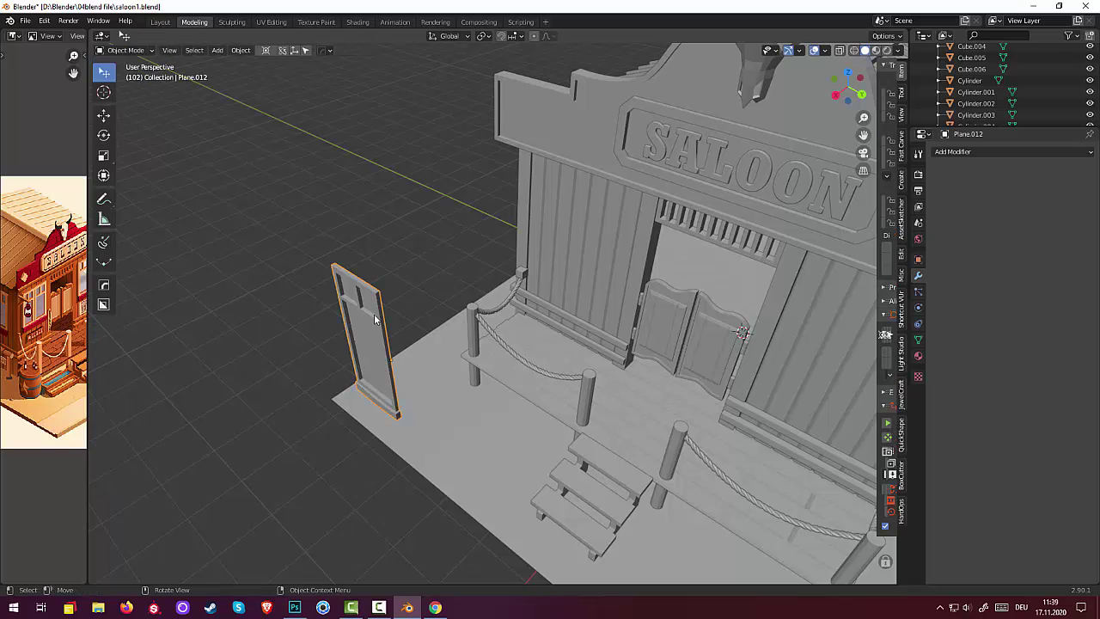
{"action": "middle_click_drag", "start_coordinate": [396, 356], "coordinate": [377, 327]}
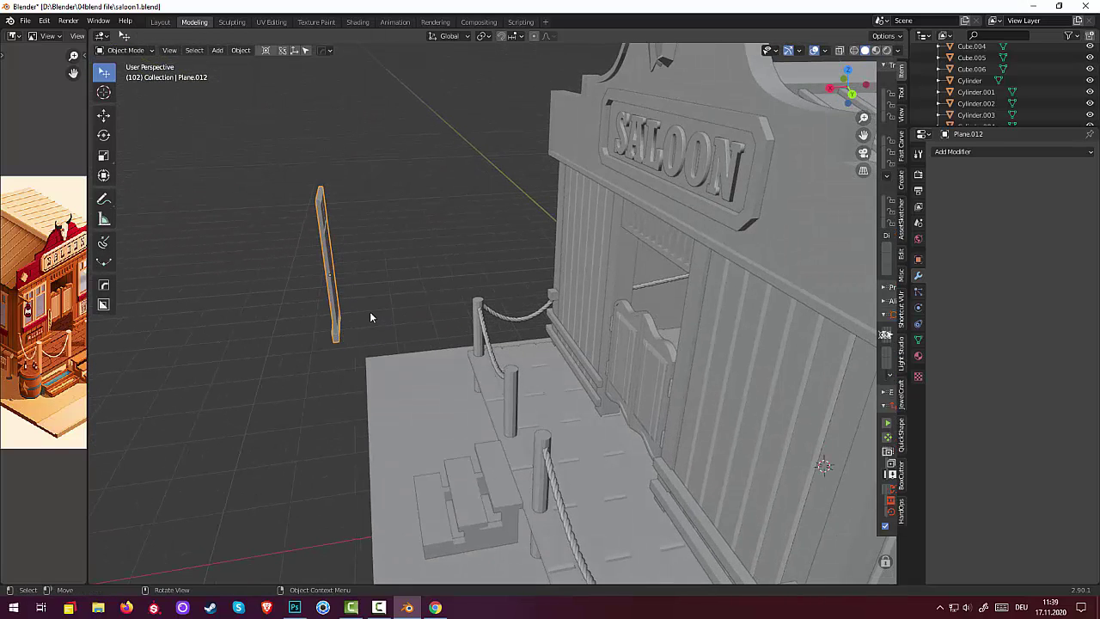
Slide the window frame −4.26 m along X onto the facade, left of the entrance
{"action": "key", "text": "g"}
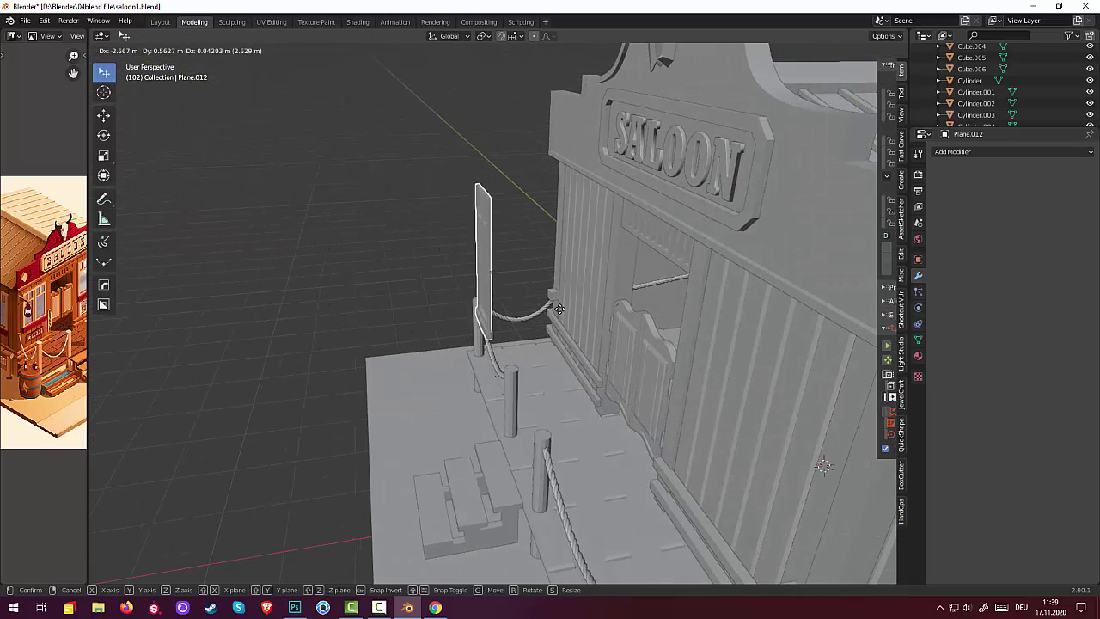
{"action": "key", "text": "x"}
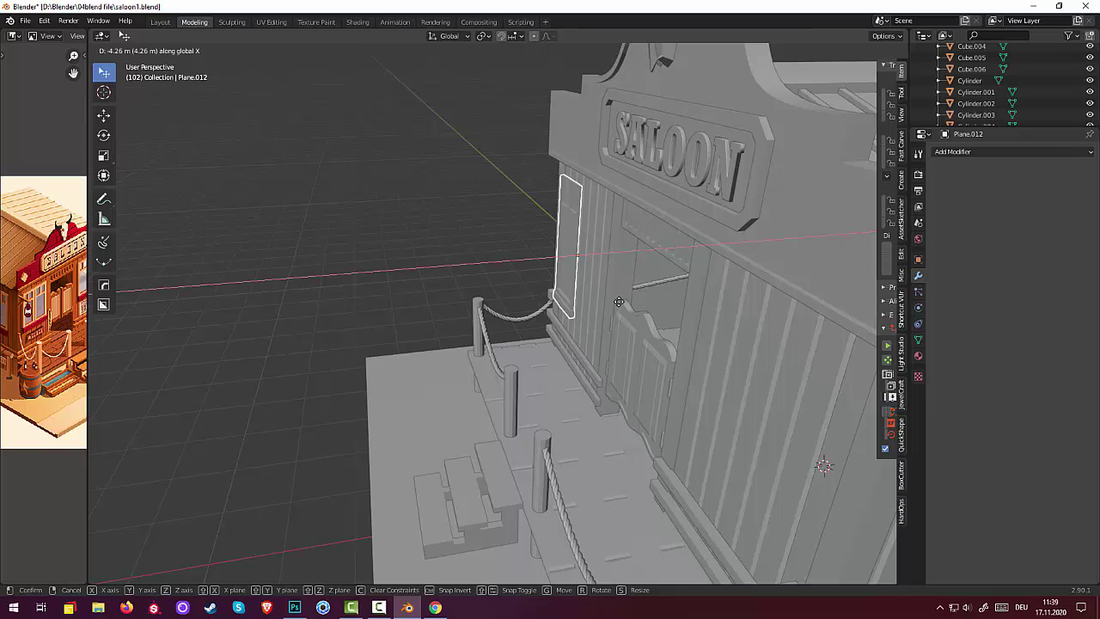
{"action": "left_click", "coordinate": [619, 302]}
{"action": "left_click", "coordinate": [531, 398]}
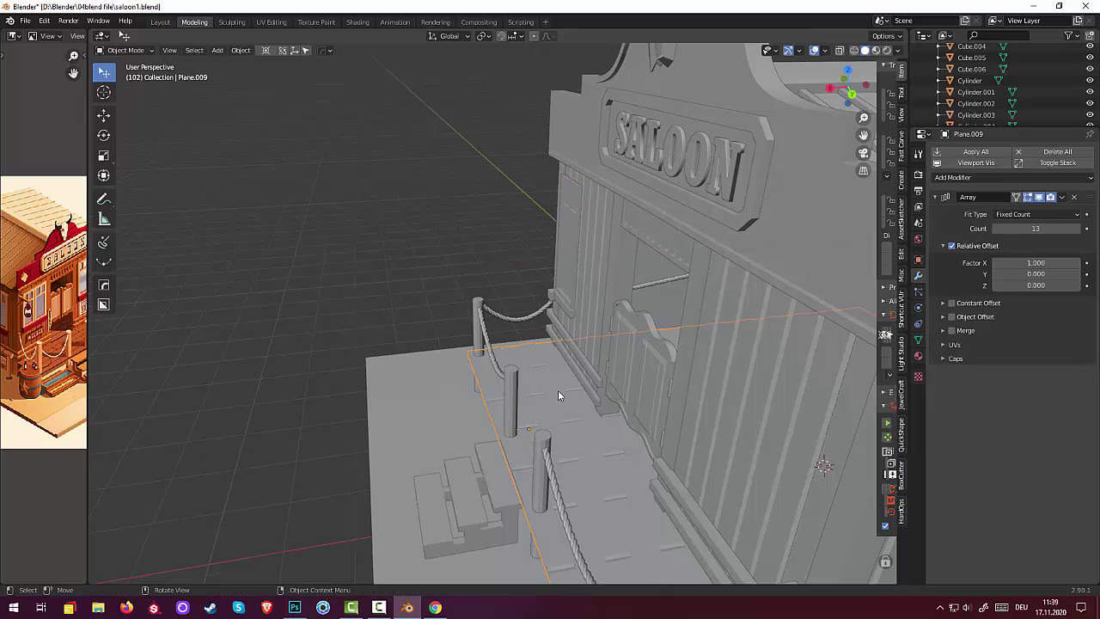
{"action": "scroll", "coordinate": [557, 395], "scroll_direction": "down", "scroll_amount": 5}
{"action": "mouse_move", "coordinate": [558, 396]}
{"action": "middle_mouse_down"}
{"action": "mouse_move", "coordinate": [726, 415]}
{"action": "mouse_move", "coordinate": [599, 360]}
{"action": "middle_mouse_up"}
Push the window frame 0.16617 m along Y, flush against the facade wall
{"action": "left_click", "coordinate": [499, 278]}
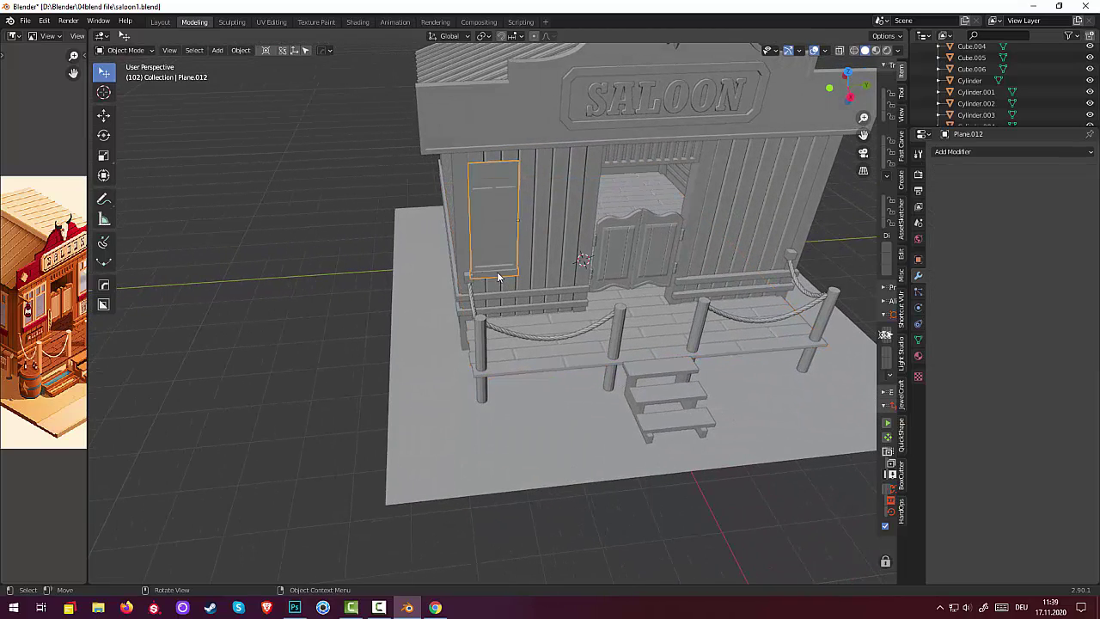
{"action": "key", "text": "g"}
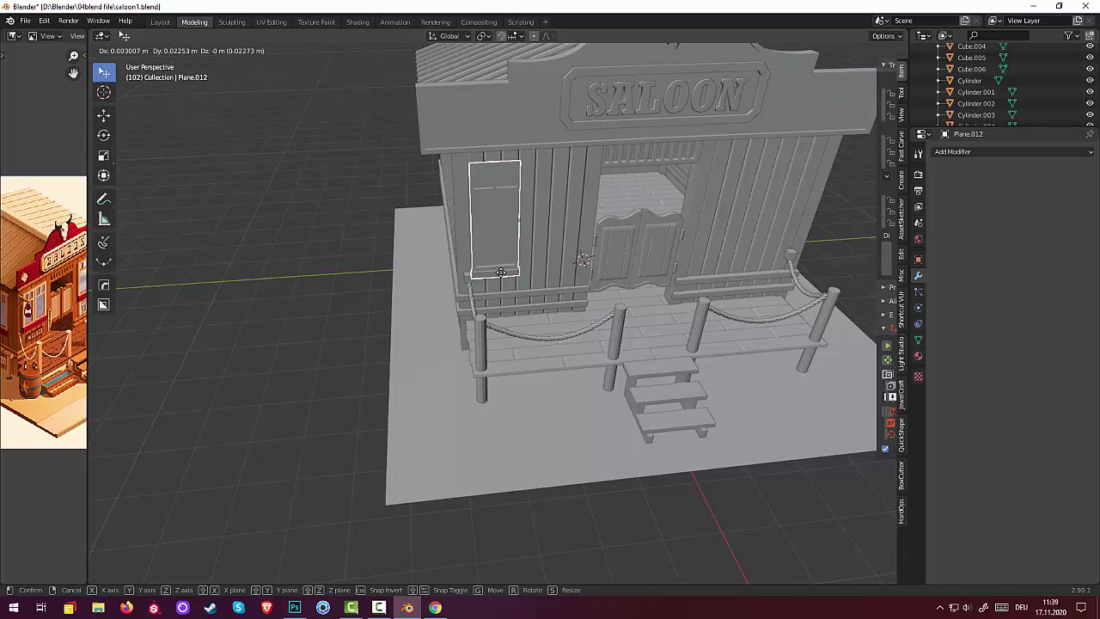
{"action": "key", "text": "y"}
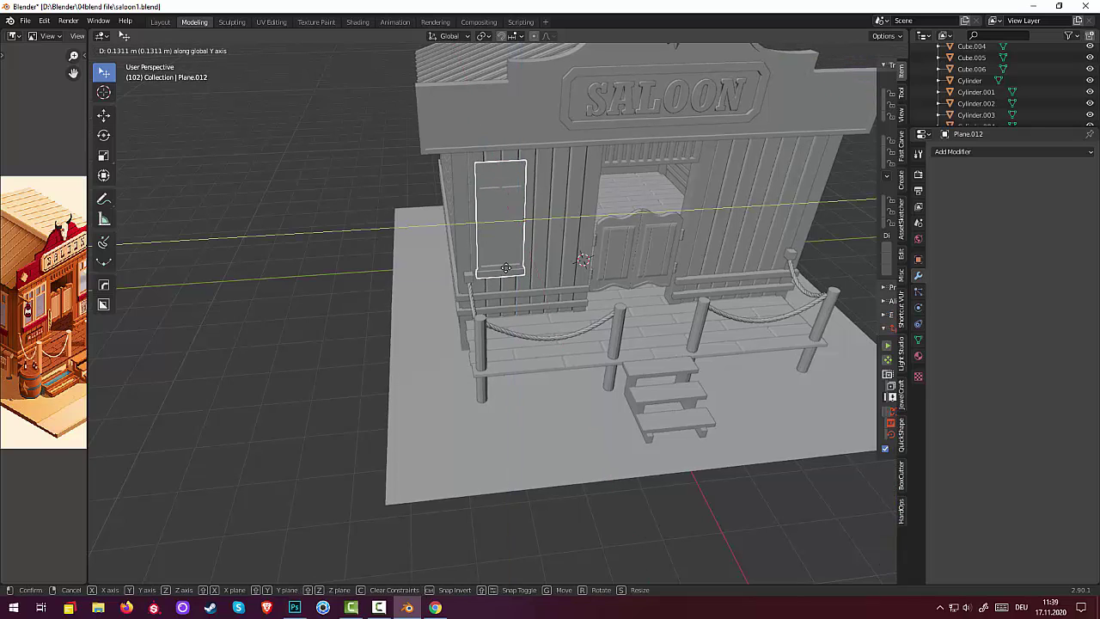
{"action": "left_click", "coordinate": [528, 291]}
{"action": "mouse_move", "coordinate": [519, 311]}
{"action": "middle_mouse_down"}
{"action": "mouse_move", "coordinate": [515, 280]}
{"action": "mouse_move", "coordinate": [559, 289]}
{"action": "middle_mouse_up"}
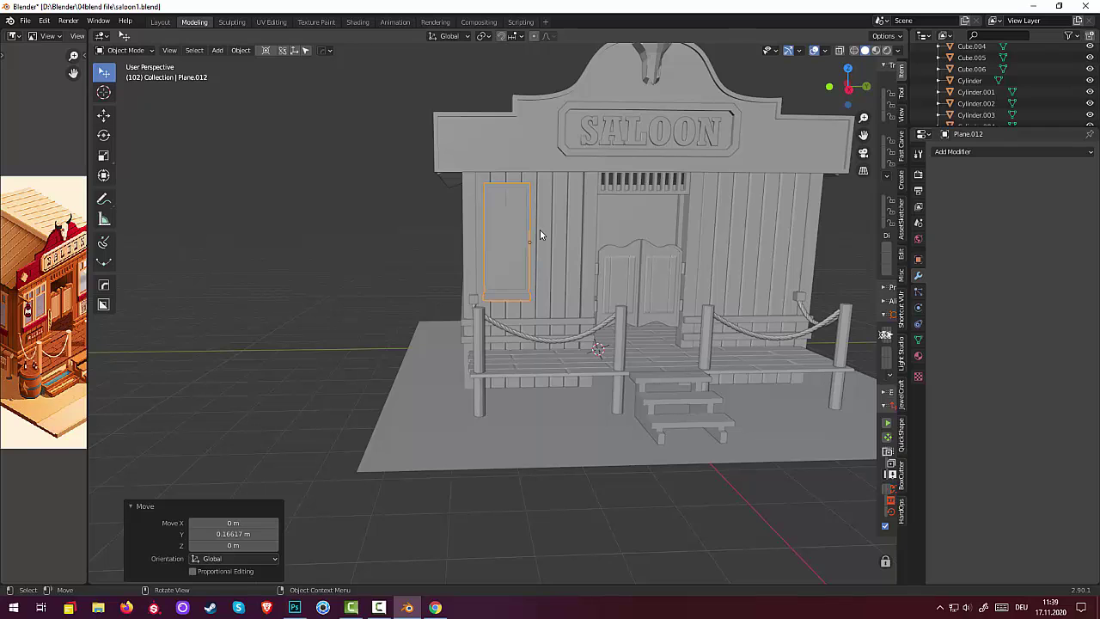
Scale the window frame along Z to make it slightly shorter
{"action": "key", "text": "s"}
{"action": "key", "text": "z"}
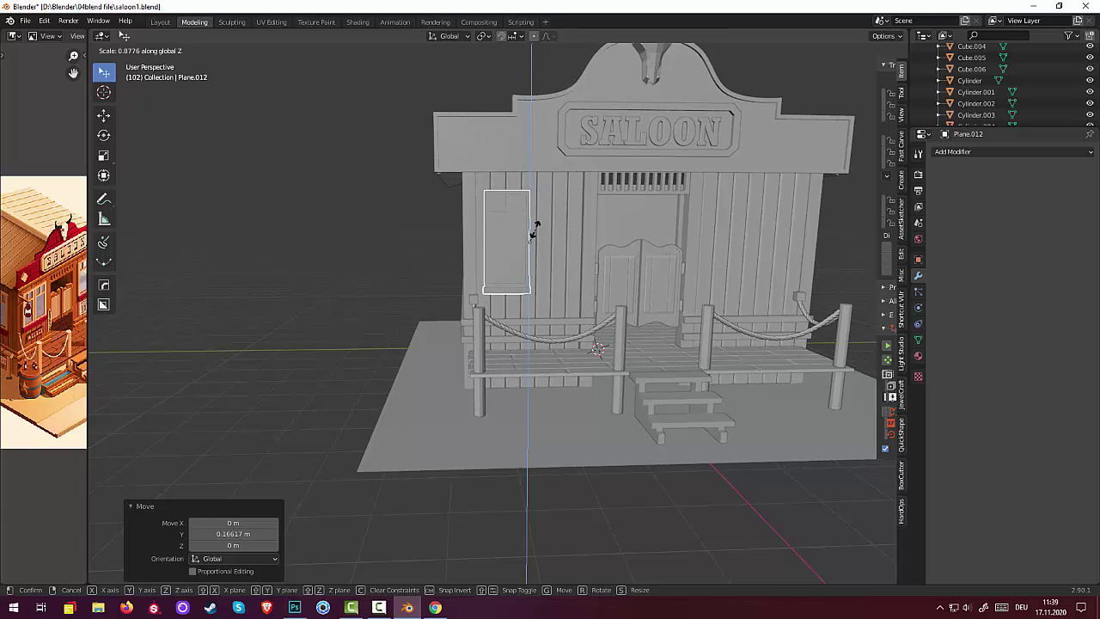
{"action": "left_click", "coordinate": [533, 231]}
{"action": "left_click", "coordinate": [512, 259]}
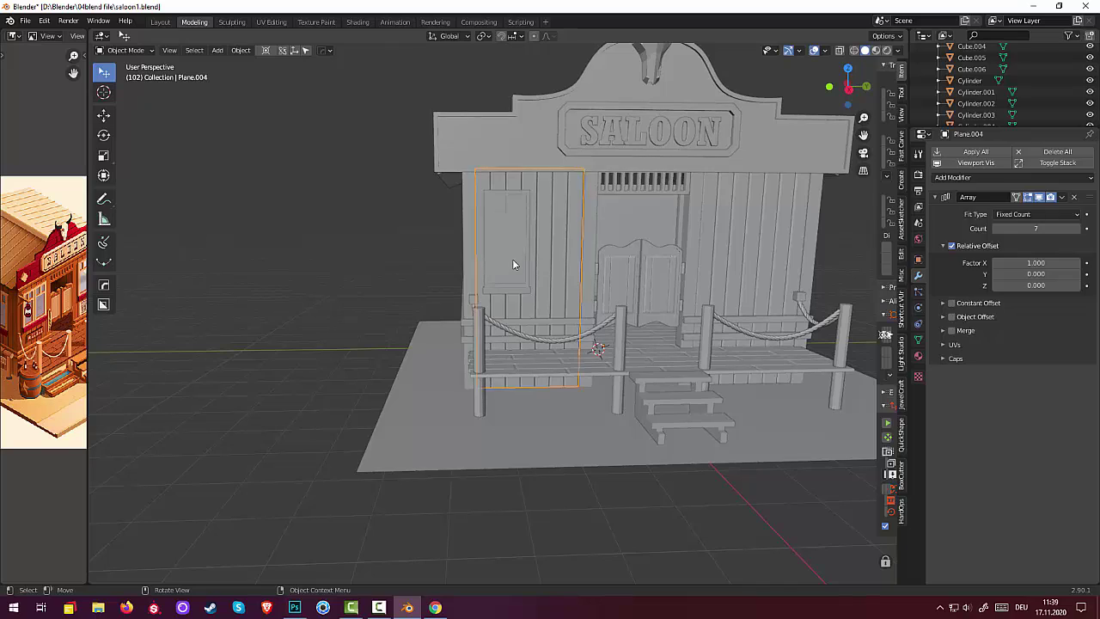
{"action": "left_click", "coordinate": [512, 263]}
{"action": "middle_click_drag", "start_coordinate": [513, 260], "coordinate": [565, 334]}
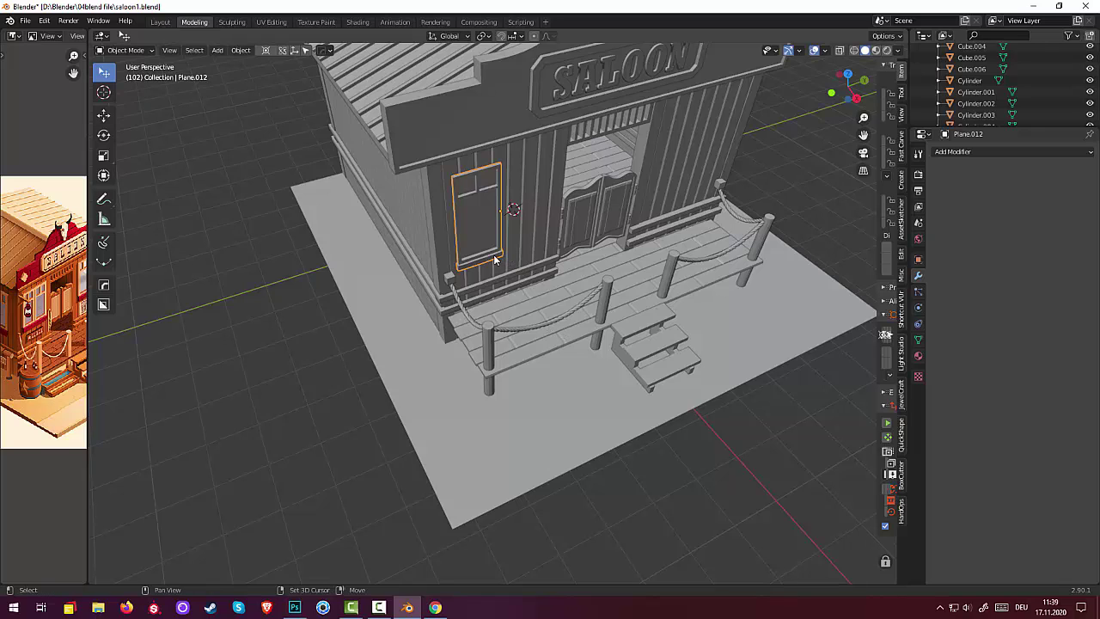
Duplicate the window 0.99731 m along Y and select both left facade windows
{"action": "key", "text": "shift+d"}
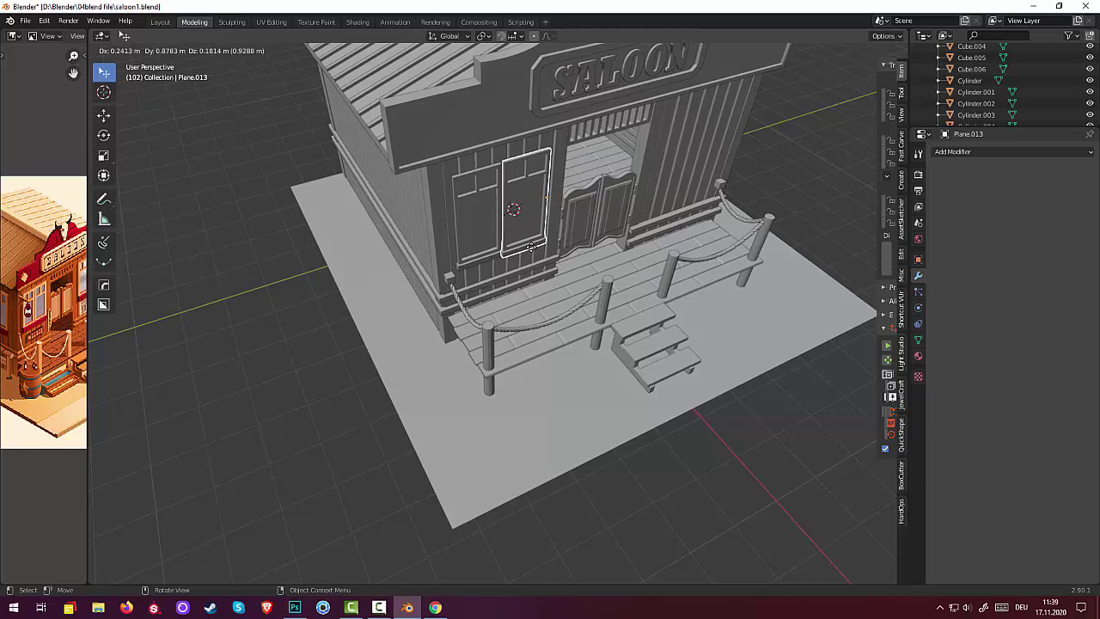
{"action": "key", "text": "y"}
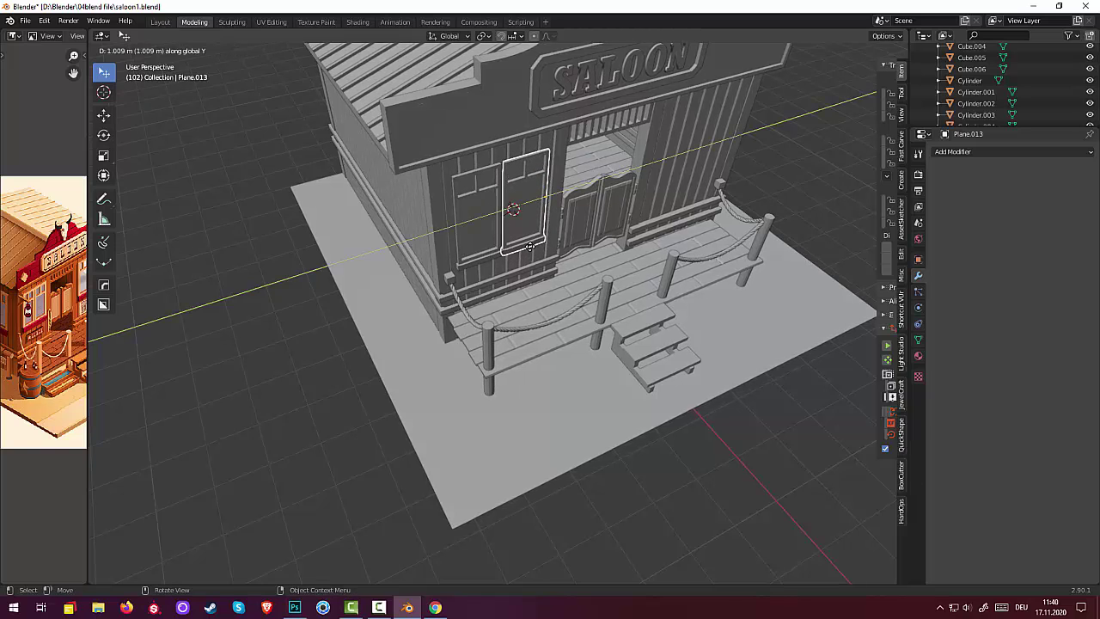
{"action": "left_click", "coordinate": [531, 247]}
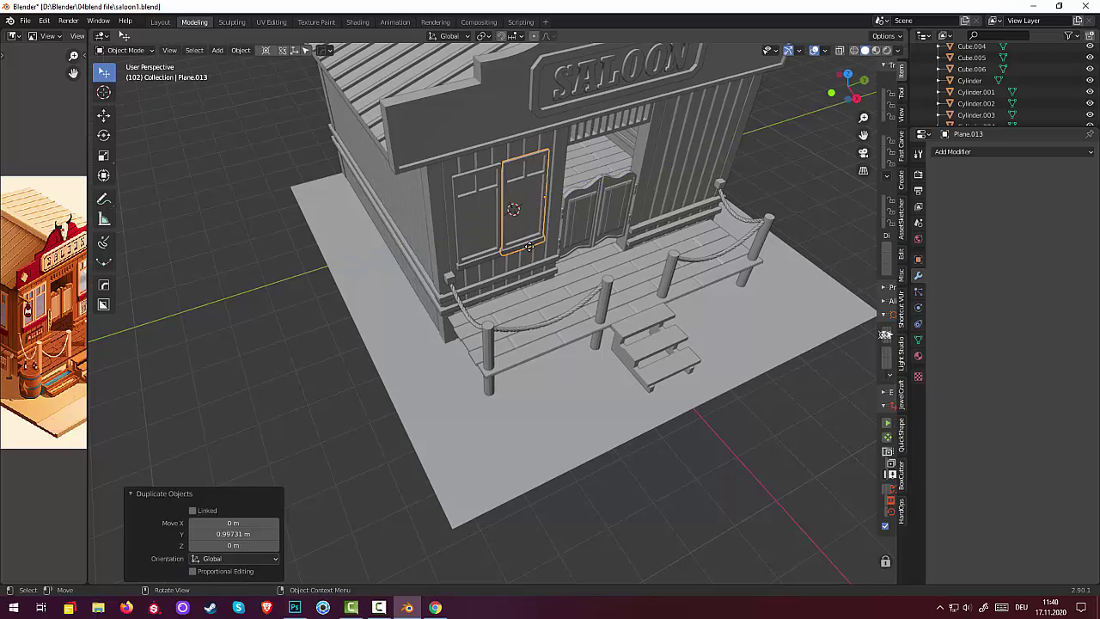
{"action": "mouse_move", "coordinate": [276, 303]}
{"action": "middle_mouse_down"}
{"action": "mouse_move", "coordinate": [374, 247]}
{"action": "mouse_move", "coordinate": [403, 288]}
{"action": "middle_mouse_up"}
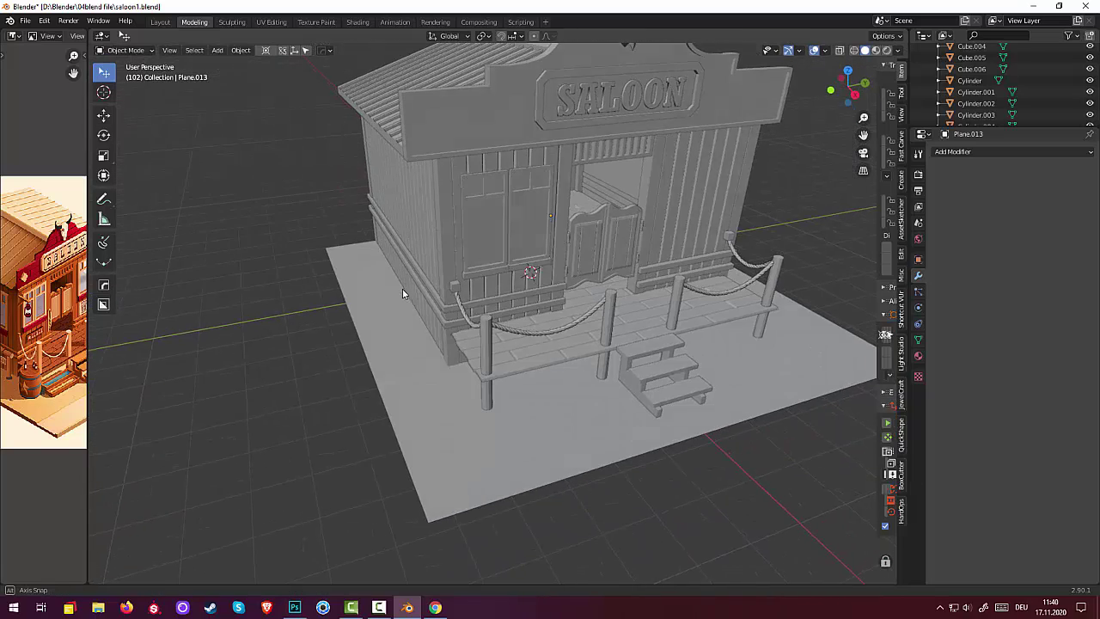
{"action": "left_click", "coordinate": [521, 266]}
{"action": "left_click", "coordinate": [491, 272], "text": "shift"}
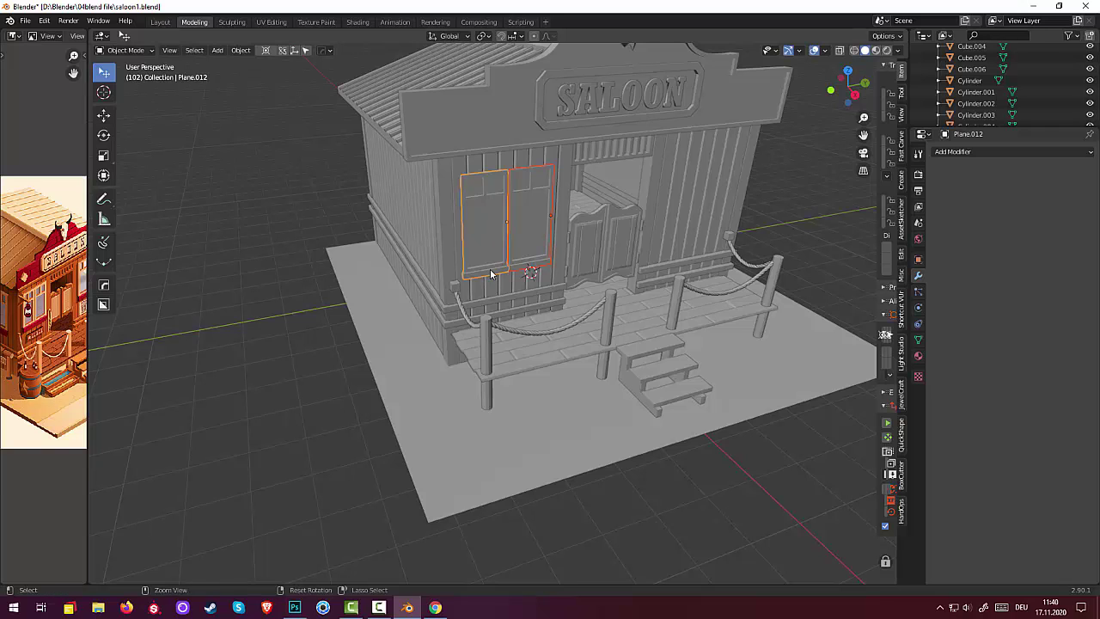
Copy the window pair 4.7802 m along Y to the right of the saloon doors
{"action": "mouse_move", "coordinate": [491, 273]}
{"action": "middle_mouse_down"}
{"action": "mouse_move", "coordinate": [452, 255]}
{"action": "mouse_move", "coordinate": [602, 291]}
{"action": "middle_mouse_up"}
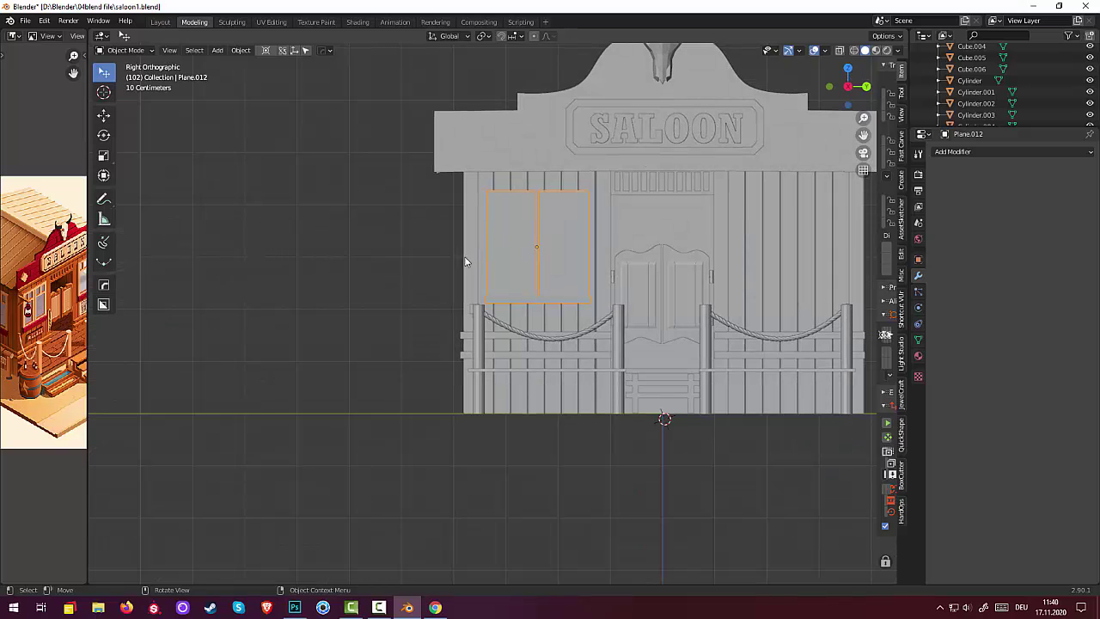
{"action": "scroll", "coordinate": [712, 258], "scroll_direction": "down", "scroll_amount": 1}
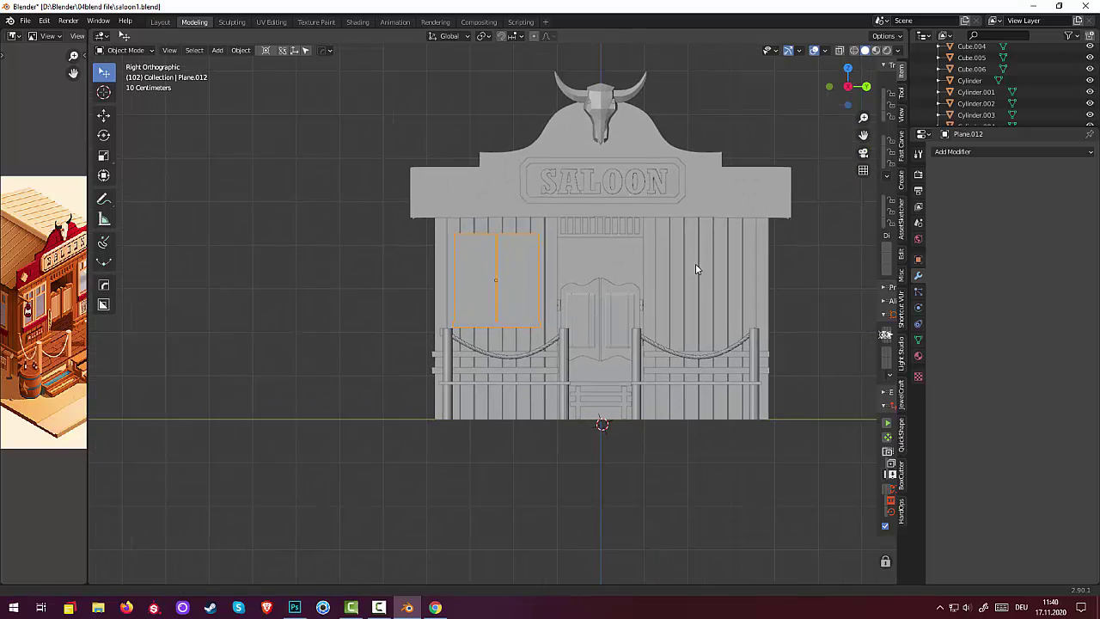
{"action": "middle_click_drag", "start_coordinate": [696, 263], "coordinate": [518, 321], "text": "shift"}
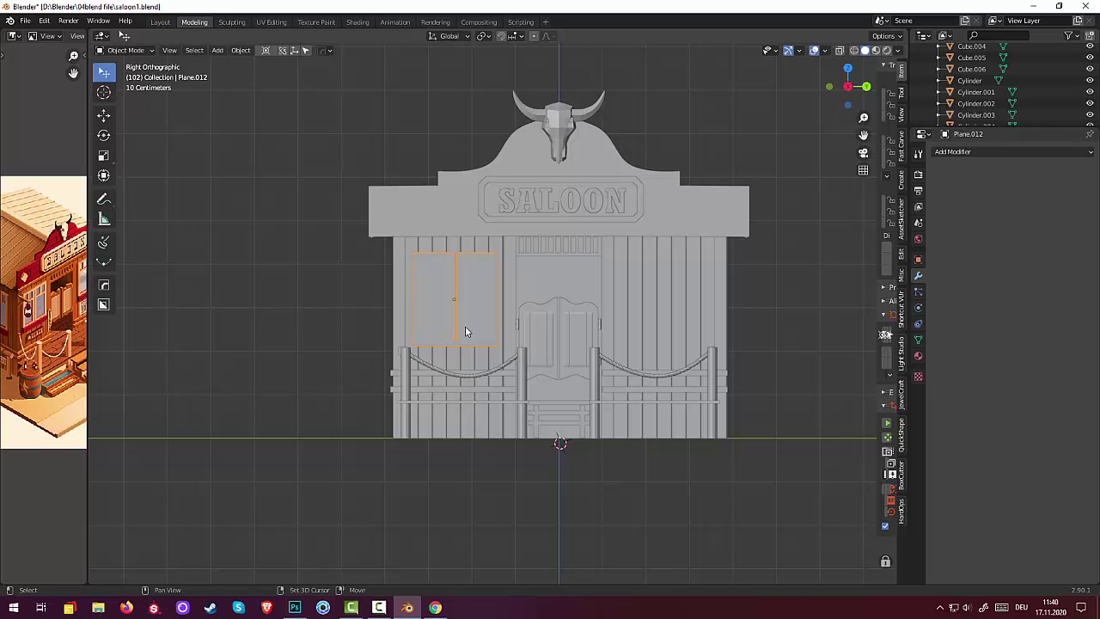
{"action": "key", "text": "shift+d"}
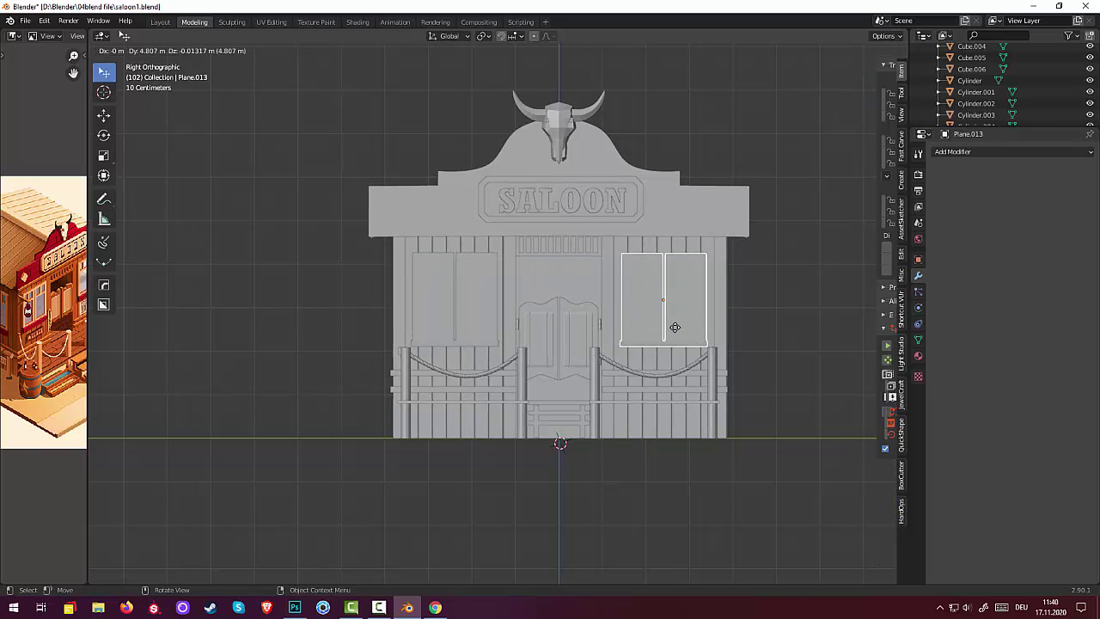
{"action": "key", "text": "y"}
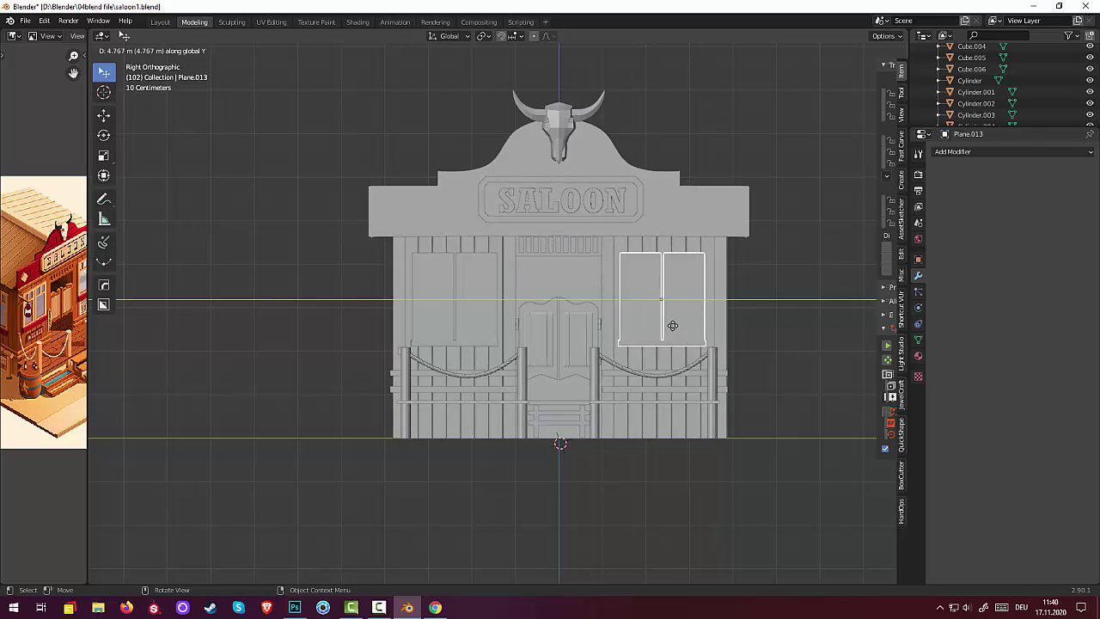
{"action": "left_click", "coordinate": [670, 324]}
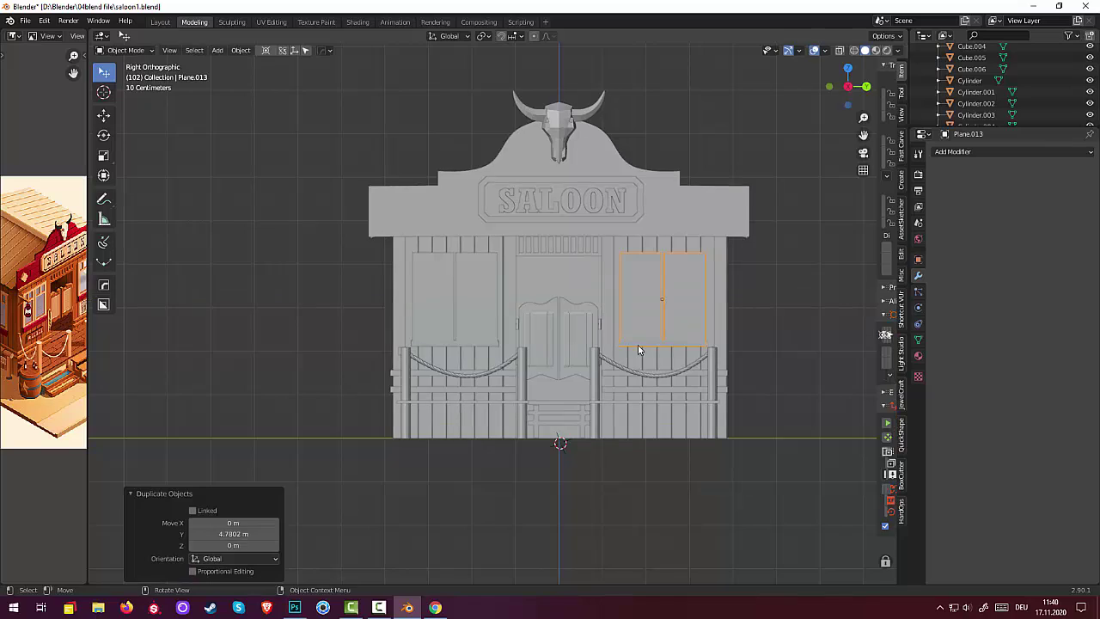
{"action": "mouse_move", "coordinate": [638, 345]}
{"action": "middle_mouse_down"}
{"action": "mouse_move", "coordinate": [712, 392]}
{"action": "mouse_move", "coordinate": [706, 381]}
{"action": "middle_mouse_up"}
{"action": "scroll", "coordinate": [709, 392], "scroll_direction": "down", "scroll_amount": 3}
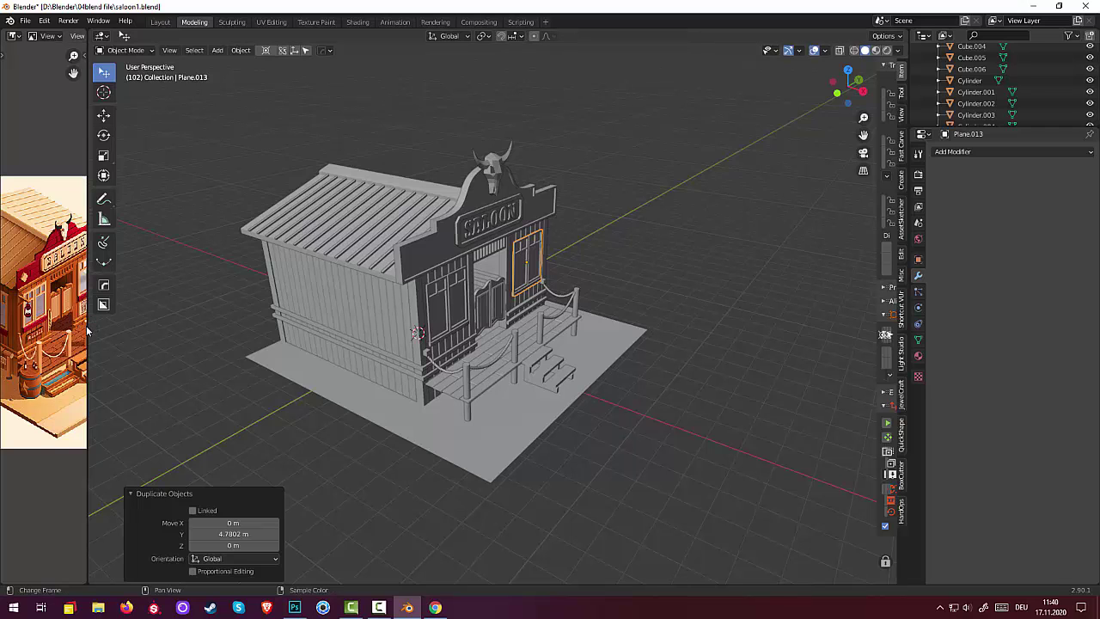
{"action": "mouse_move", "coordinate": [87, 331]}
{"action": "left_mouse_down"}
{"action": "mouse_move", "coordinate": [269, 348]}
{"action": "mouse_move", "coordinate": [209, 348]}
{"action": "left_mouse_up"}
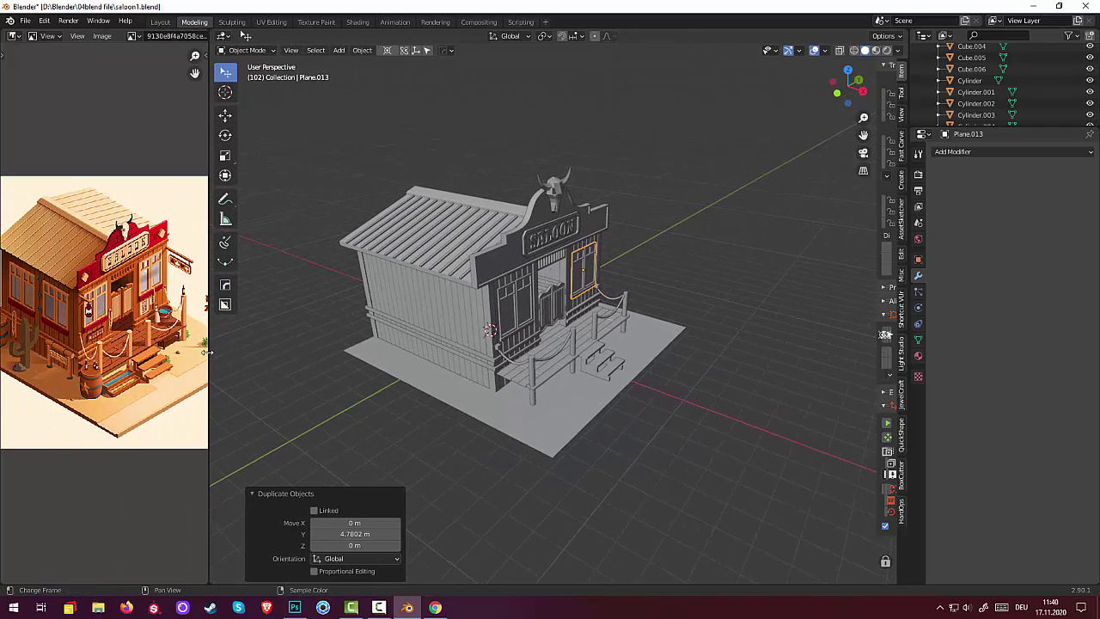
Duplicate the left facade window and move the copy −2.65 m along Y
{"action": "left_click", "coordinate": [514, 296]}
{"action": "mouse_move", "coordinate": [515, 293]}
{"action": "middle_mouse_down"}
{"action": "mouse_move", "coordinate": [482, 320]}
{"action": "mouse_move", "coordinate": [497, 329]}
{"action": "middle_mouse_up"}
{"action": "key", "text": "shift+d"}
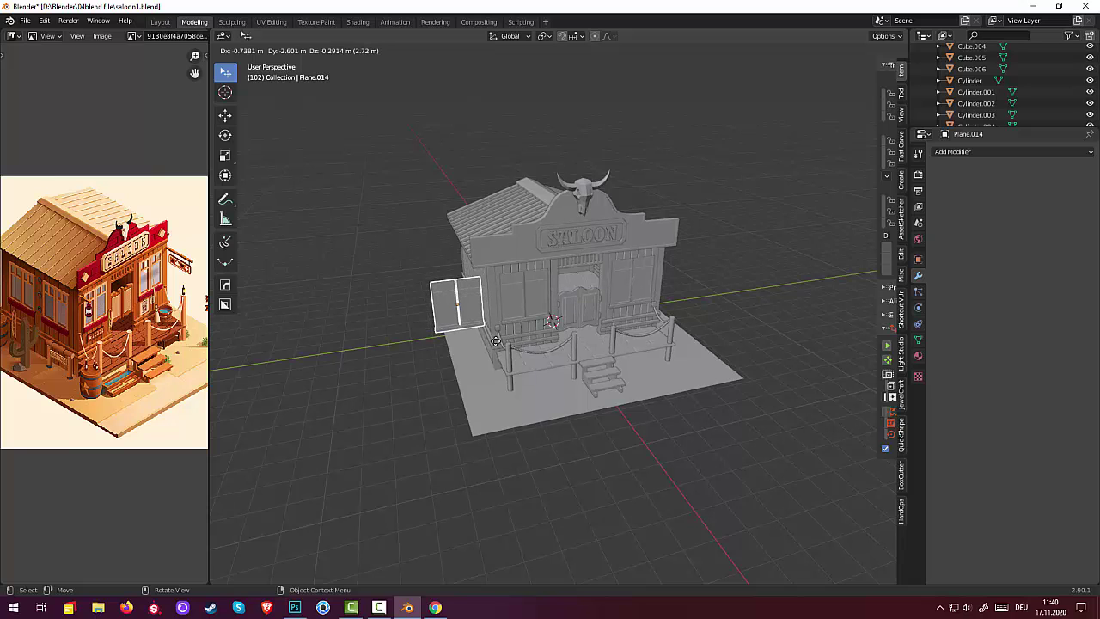
{"action": "key", "text": "y"}
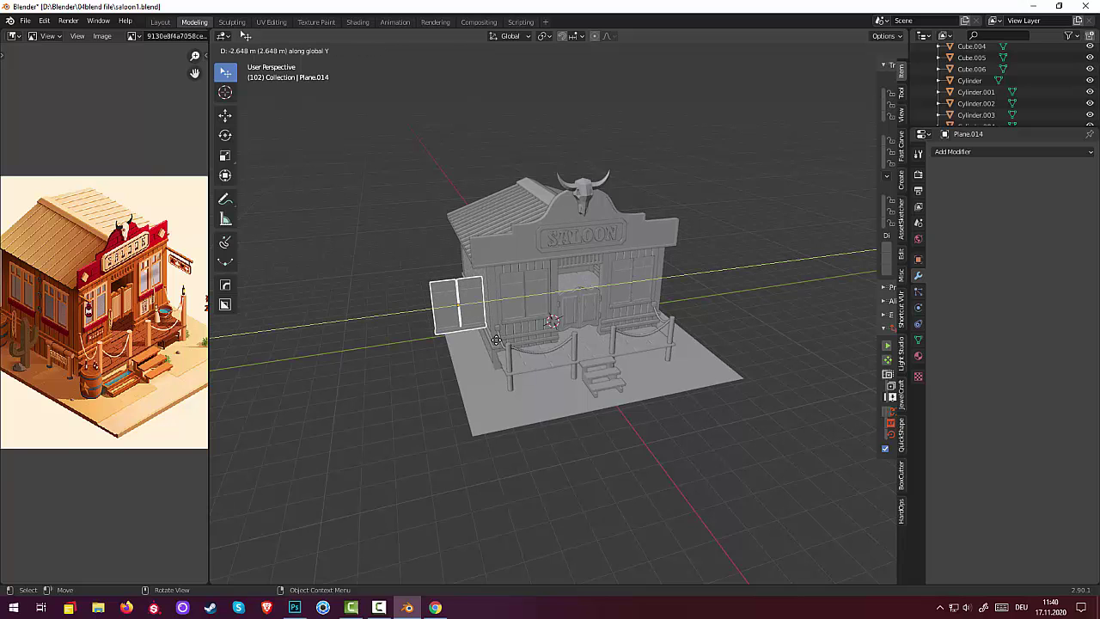
{"action": "left_click", "coordinate": [496, 342]}
{"action": "mouse_move", "coordinate": [496, 341]}
{"action": "middle_mouse_down"}
{"action": "mouse_move", "coordinate": [538, 373]}
{"action": "mouse_move", "coordinate": [600, 371]}
{"action": "middle_mouse_up"}
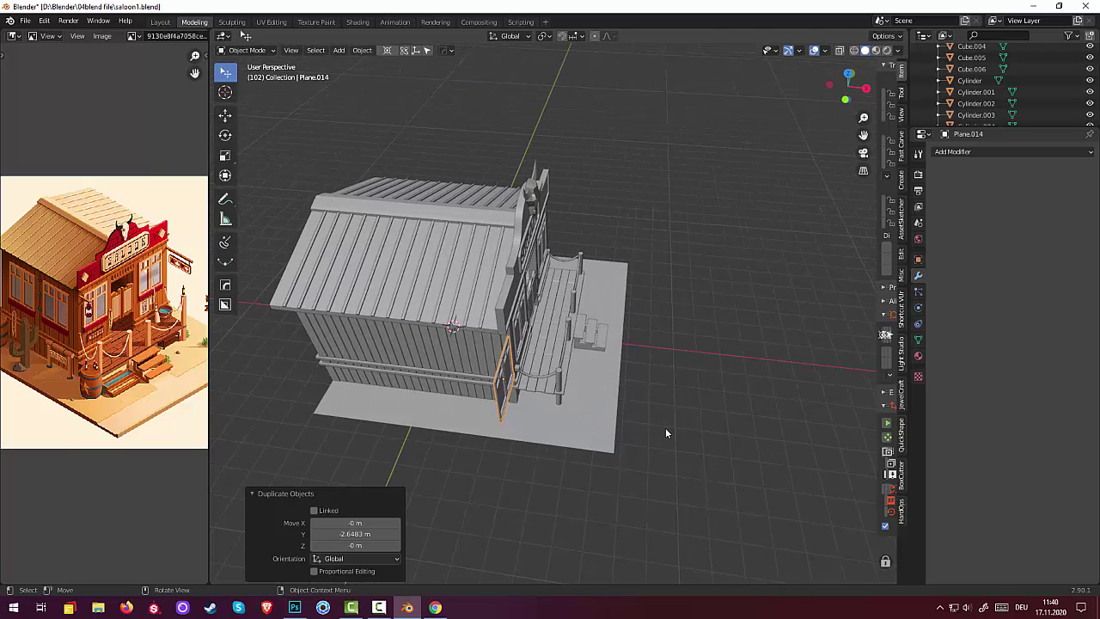
Rotate the window copy −90° about Z so it stands on the side wall
{"action": "type", "text": "rz90"}
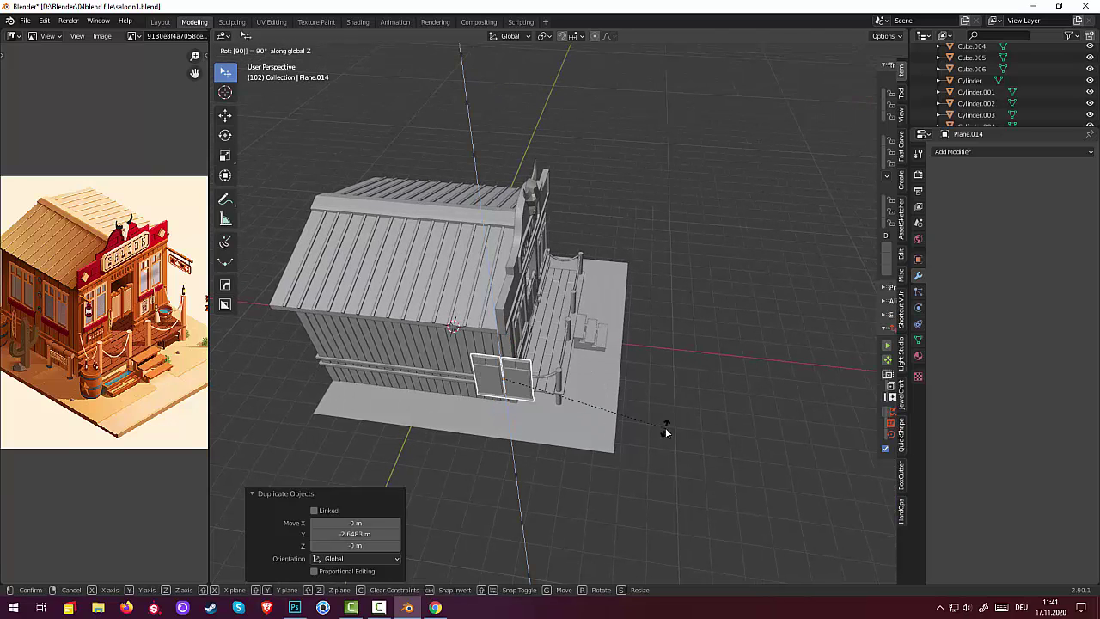
{"action": "type", "text": "x"}
{"action": "left_click", "coordinate": [649, 398]}
{"action": "mouse_move", "coordinate": [614, 402]}
{"action": "middle_mouse_down"}
{"action": "mouse_move", "coordinate": [601, 381]}
{"action": "mouse_move", "coordinate": [626, 382]}
{"action": "middle_mouse_up"}
{"action": "key", "text": "r"}
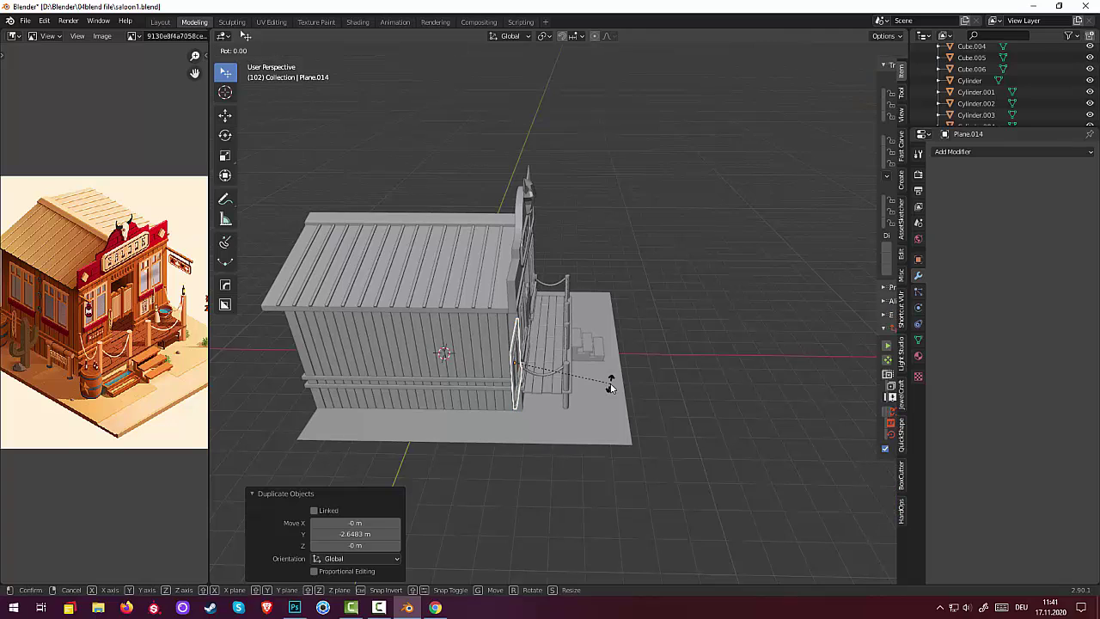
{"action": "key", "text": "z"}
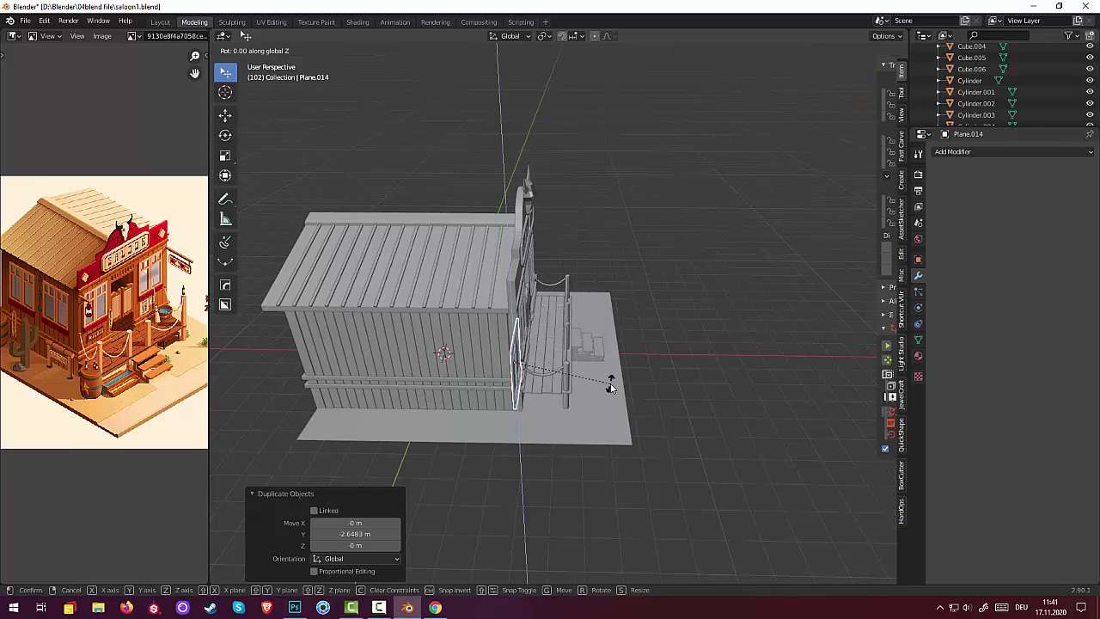
{"action": "type", "text": "90"}
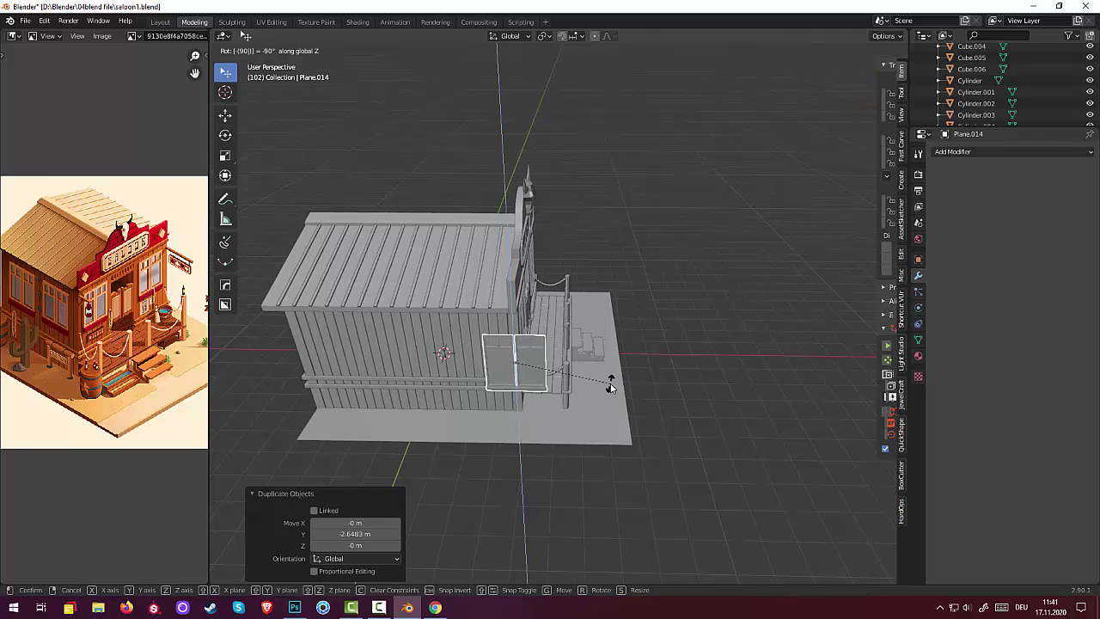
{"action": "key", "text": "Return"}
{"action": "mouse_move", "coordinate": [629, 415]}
{"action": "middle_mouse_down"}
{"action": "mouse_move", "coordinate": [593, 437]}
{"action": "mouse_move", "coordinate": [550, 376]}
{"action": "mouse_move", "coordinate": [650, 361]}
{"action": "mouse_move", "coordinate": [640, 363]}
{"action": "middle_mouse_up"}
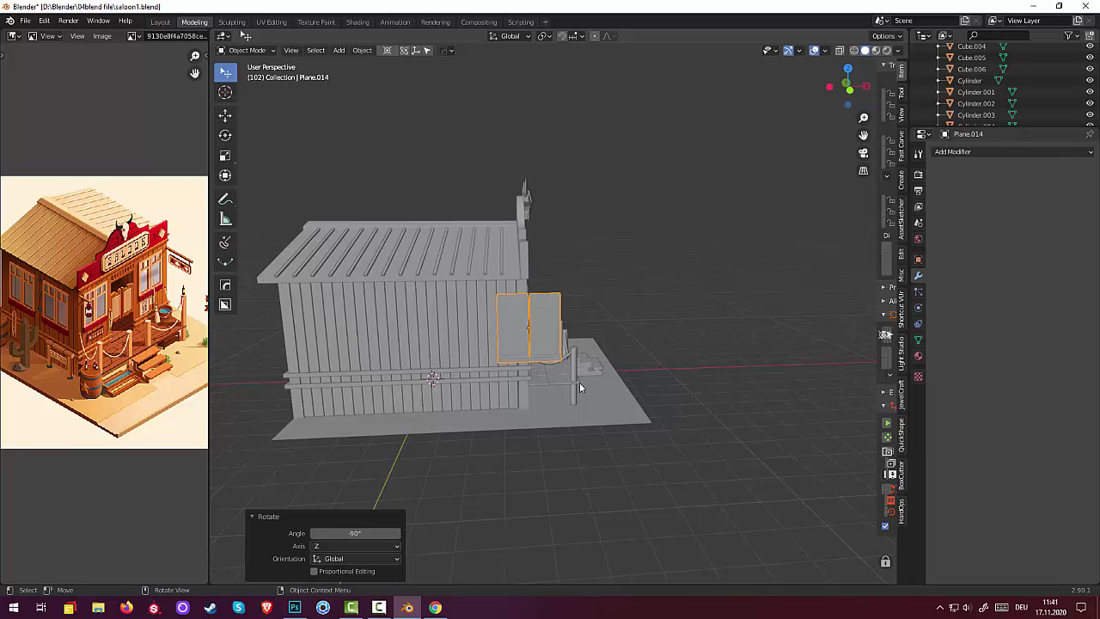
{"action": "middle_click_drag", "start_coordinate": [580, 383], "coordinate": [560, 378], "text": "alt"}
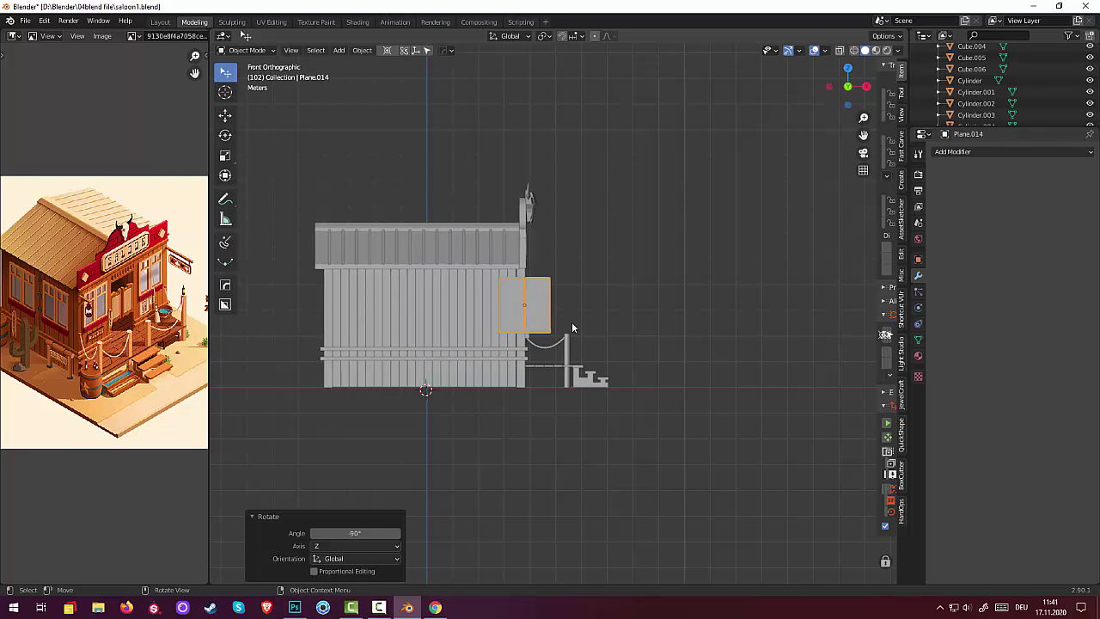
Move the side-wall window along X and stretch it wider along X
{"action": "key", "text": "g"}
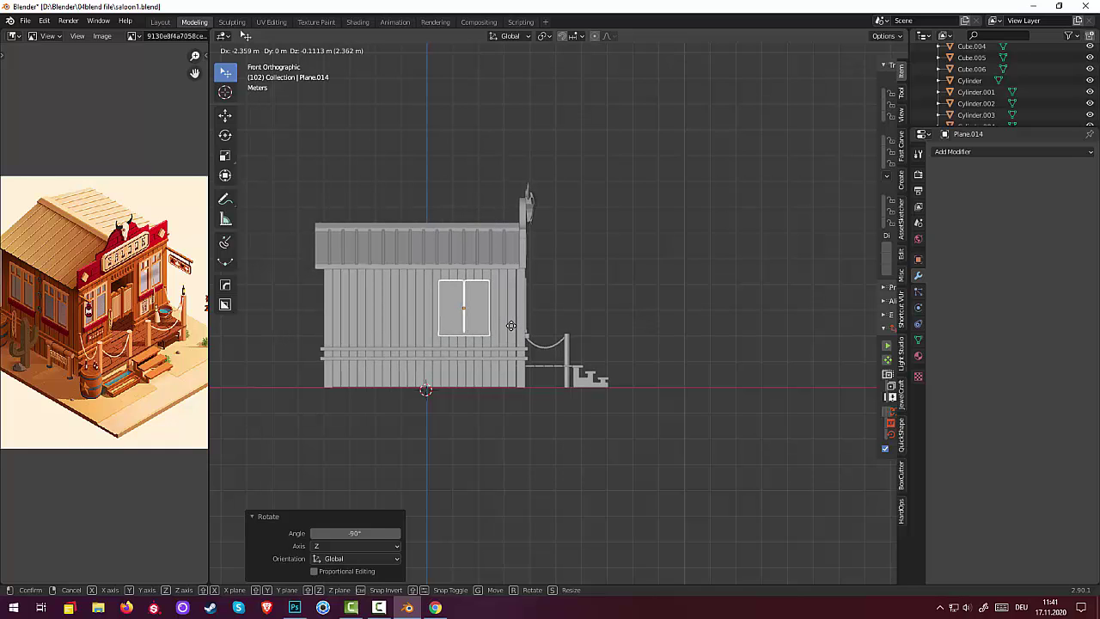
{"action": "key", "text": "x"}
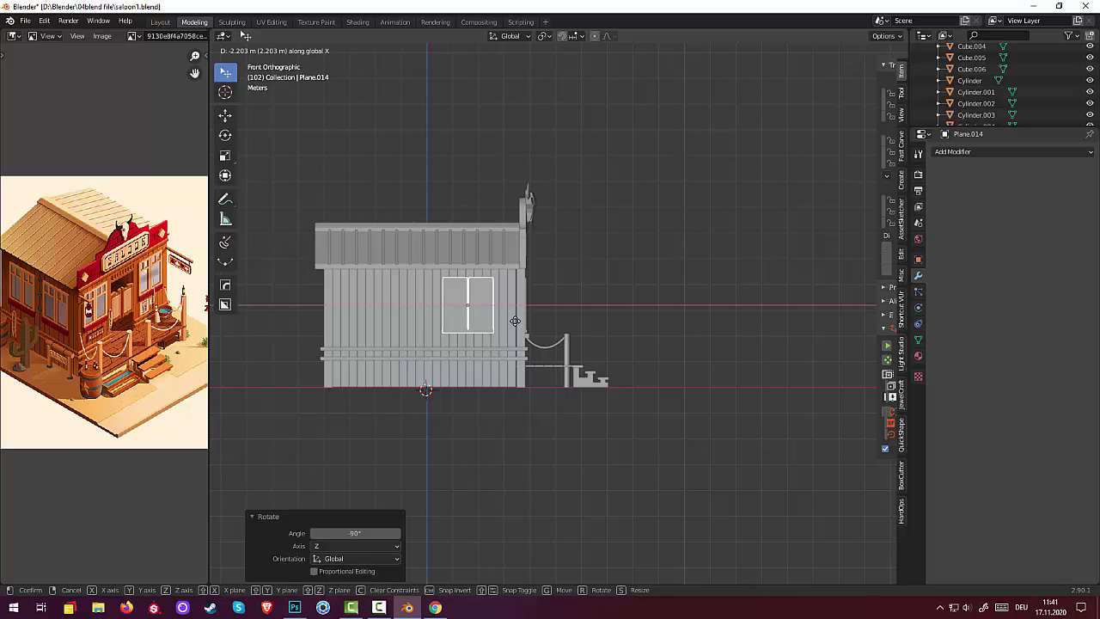
{"action": "left_click", "coordinate": [515, 321]}
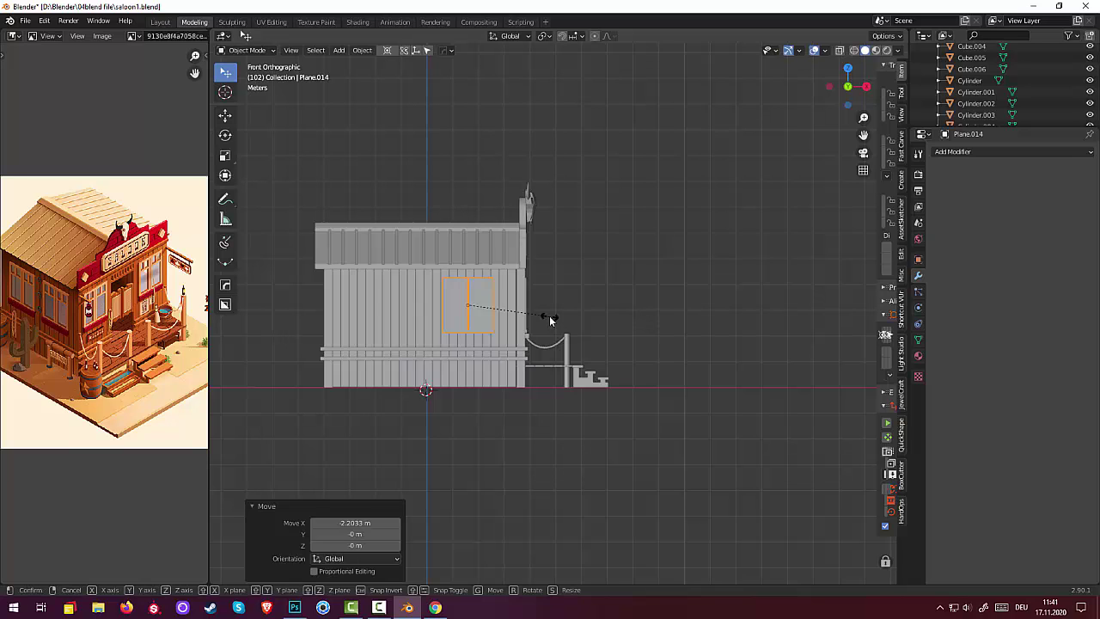
{"action": "key", "text": "s"}
{"action": "key", "text": "x"}
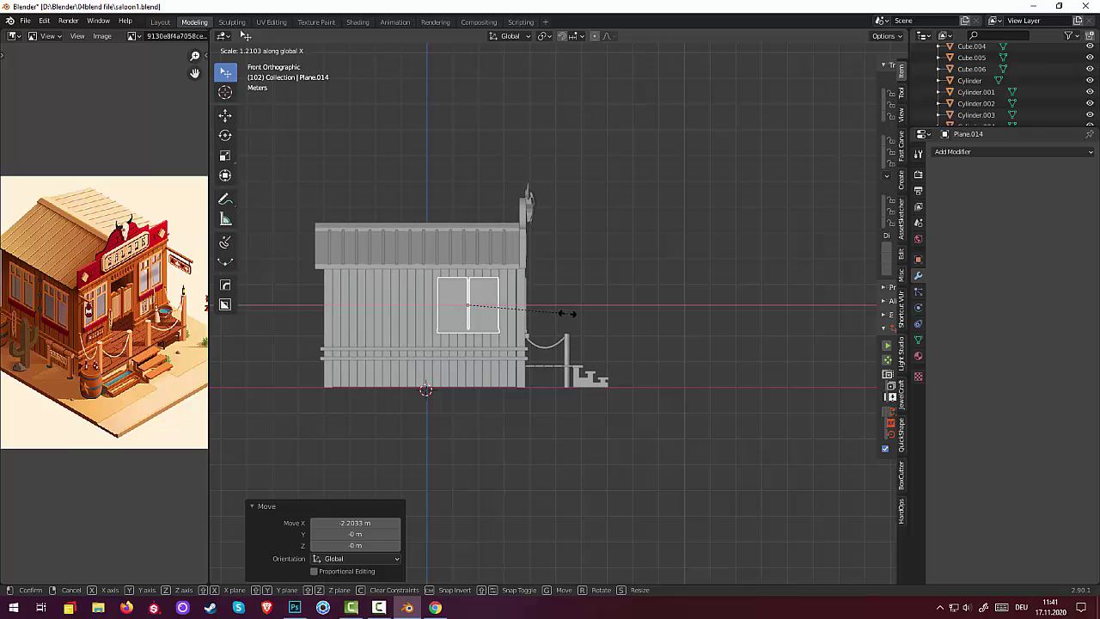
{"action": "left_click", "coordinate": [568, 313]}
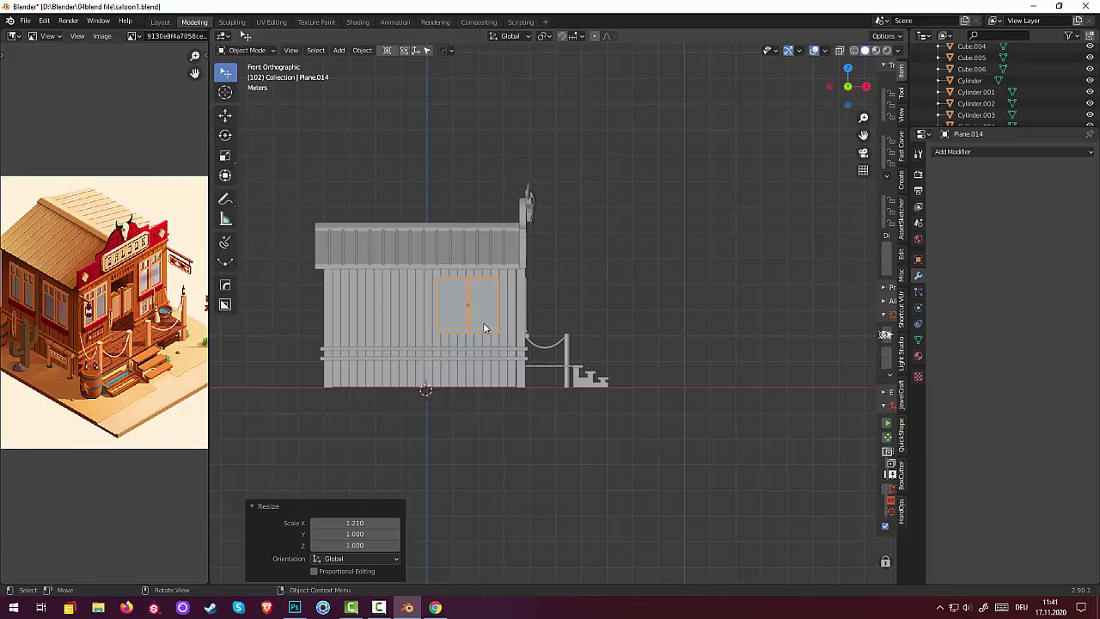
Duplicate the side-wall window along X, placing the second one toward the back
{"action": "key", "text": "shift+d"}
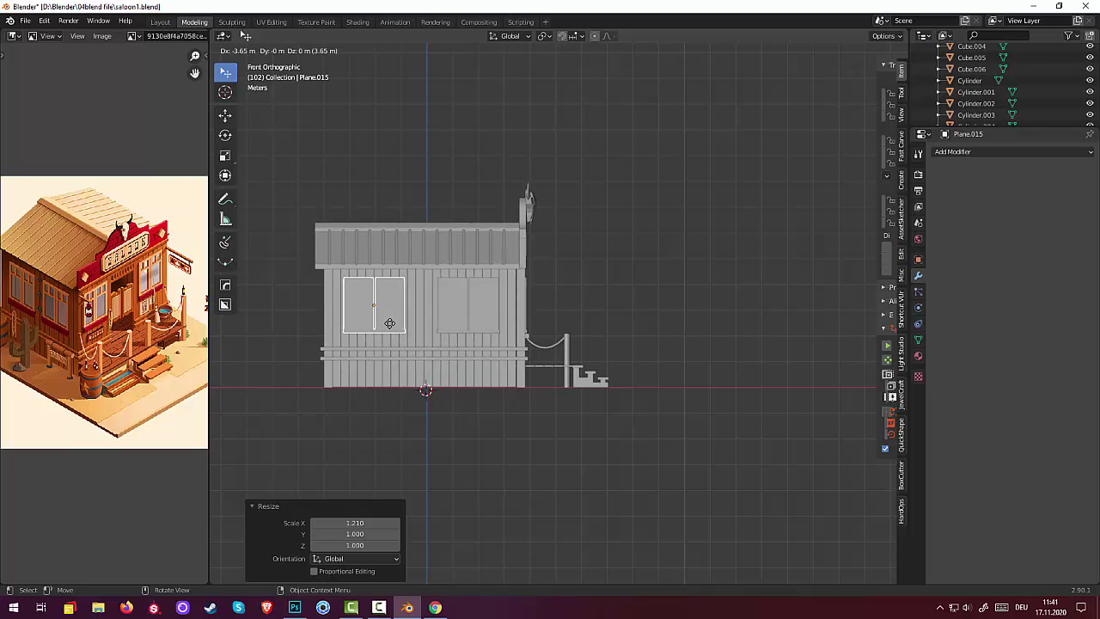
{"action": "key", "text": "x"}
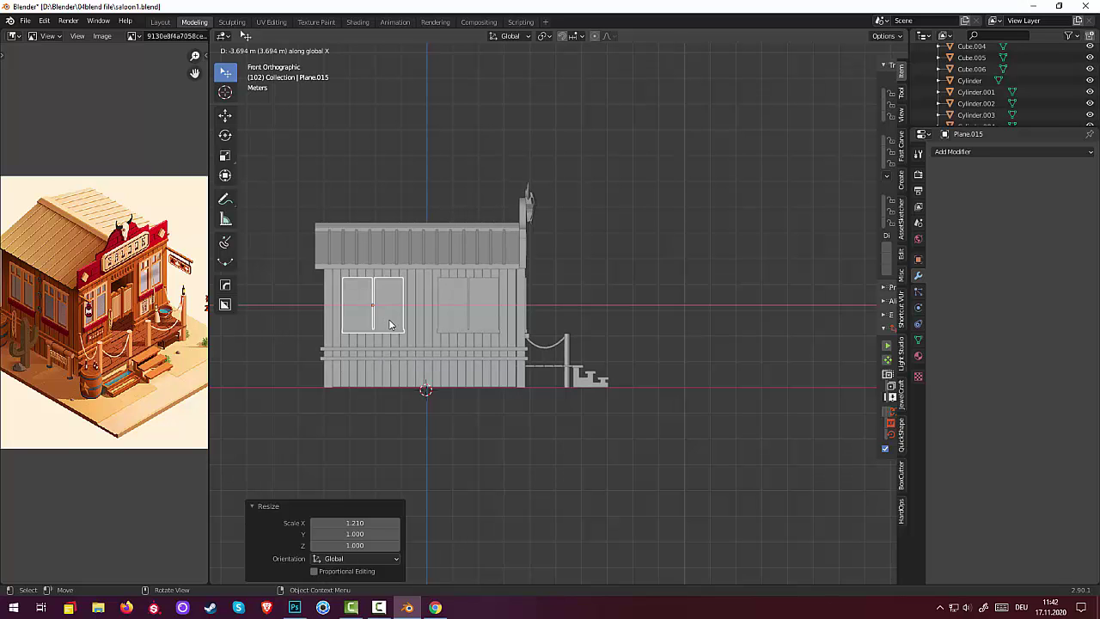
{"action": "left_click", "coordinate": [389, 320]}
{"action": "left_click", "coordinate": [546, 479]}
{"action": "mouse_move", "coordinate": [569, 486]}
{"action": "middle_mouse_down"}
{"action": "mouse_move", "coordinate": [588, 412]}
{"action": "mouse_move", "coordinate": [569, 546]}
{"action": "mouse_move", "coordinate": [541, 527]}
{"action": "middle_mouse_up"}
Inspect both side-wall windows and switch to the Front Orthographic view
{"action": "left_click", "coordinate": [458, 397]}
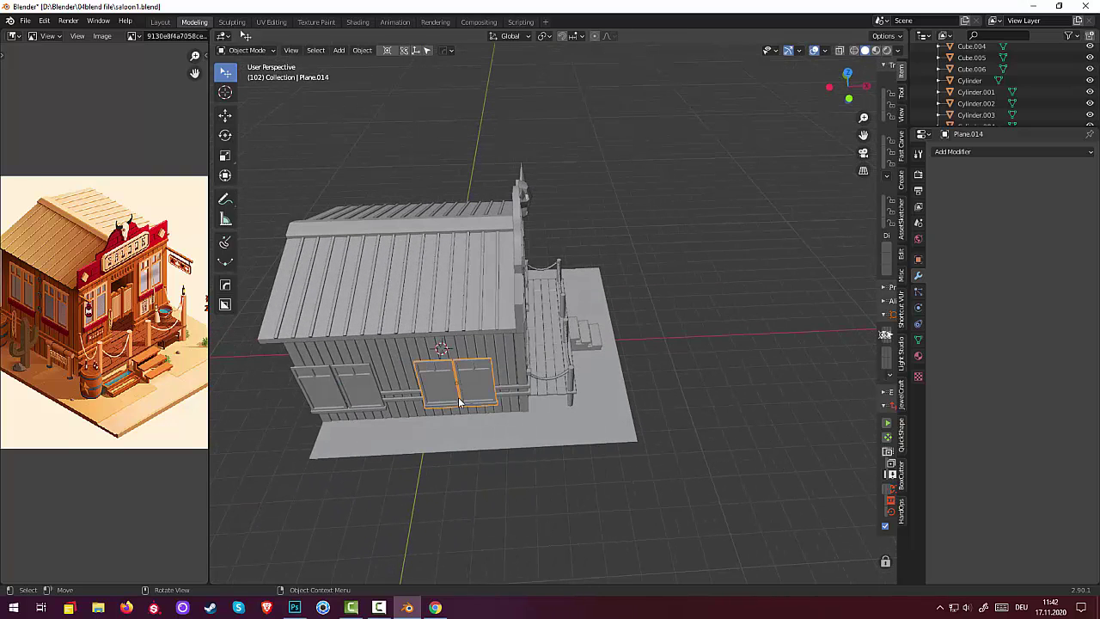
{"action": "left_click", "coordinate": [345, 401], "text": "shift"}
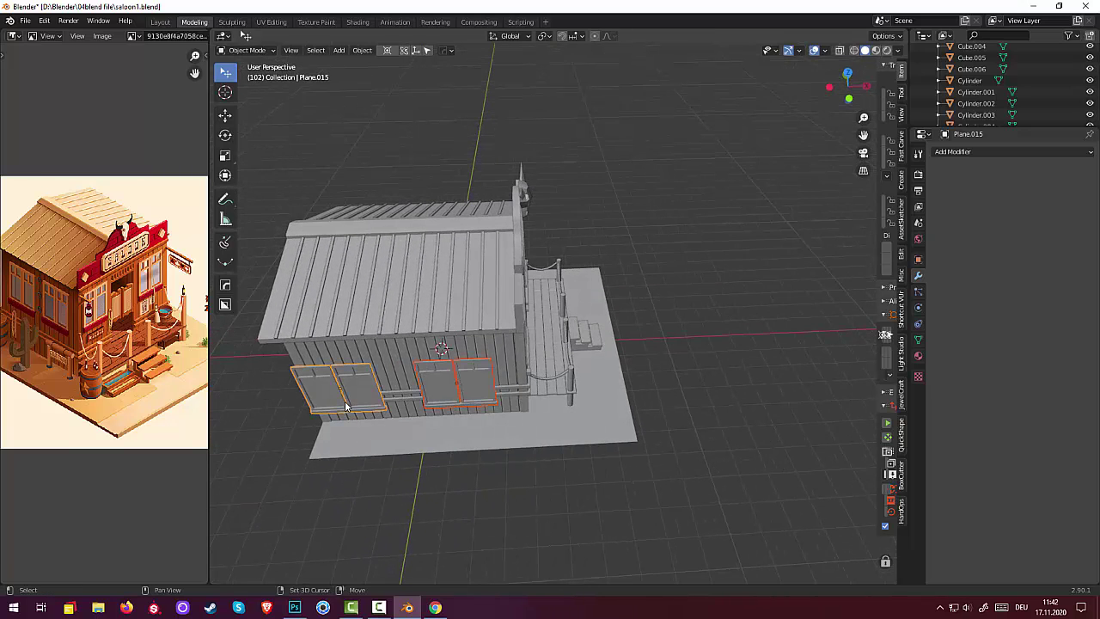
{"action": "middle_click_drag", "start_coordinate": [467, 413], "coordinate": [577, 386]}
{"action": "left_click", "coordinate": [641, 356]}
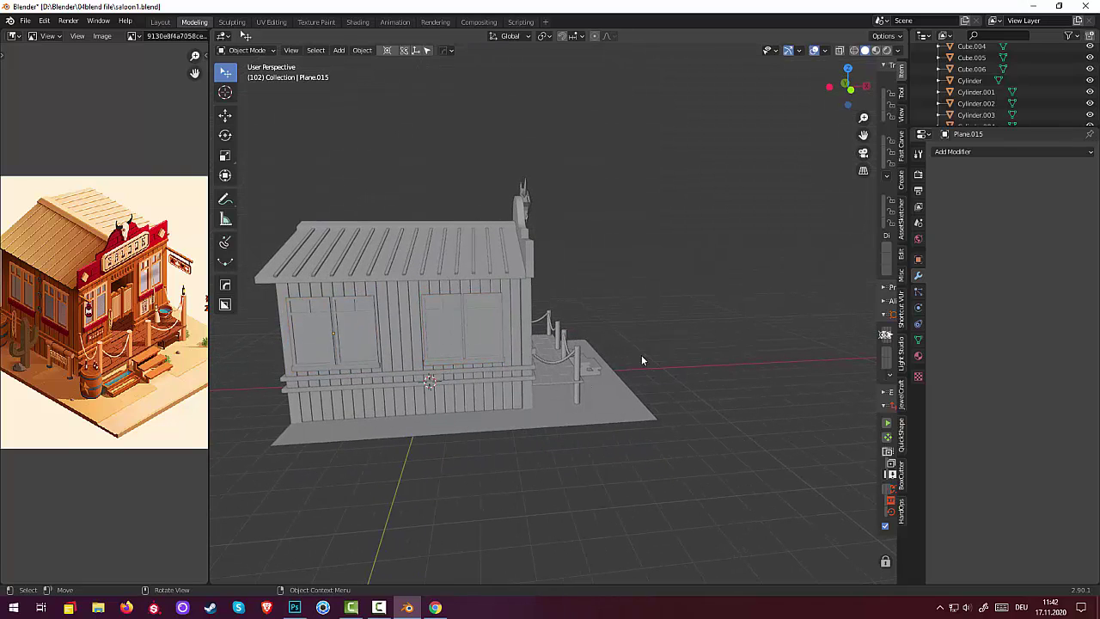
{"action": "middle_click_drag", "start_coordinate": [641, 355], "coordinate": [568, 350]}
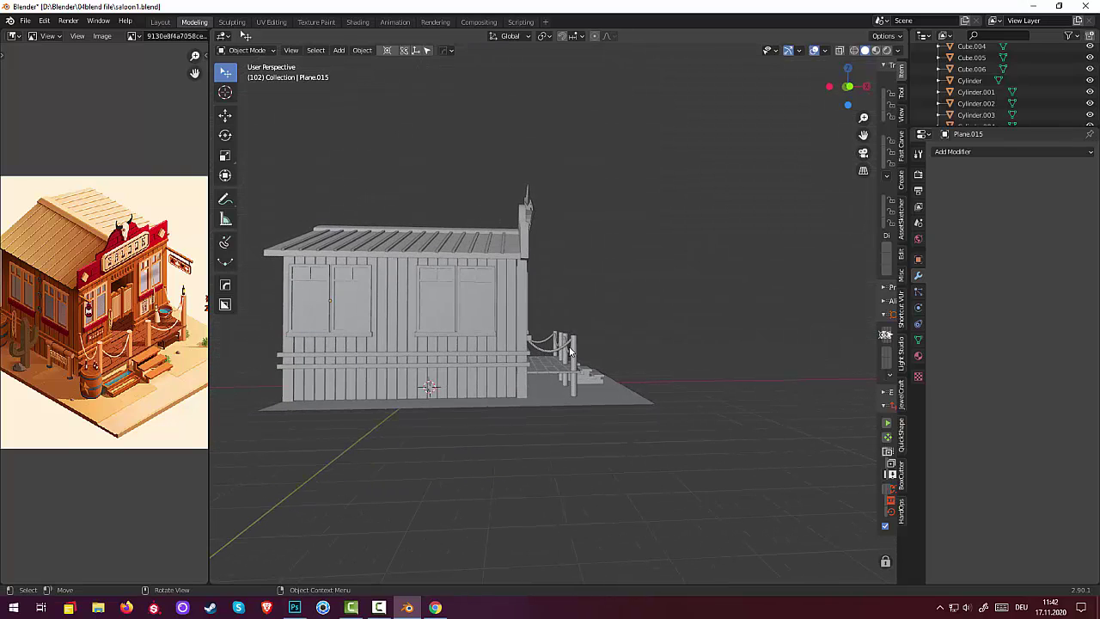
{"action": "key", "text": "KP_3"}
{"action": "key", "text": "KP_1"}
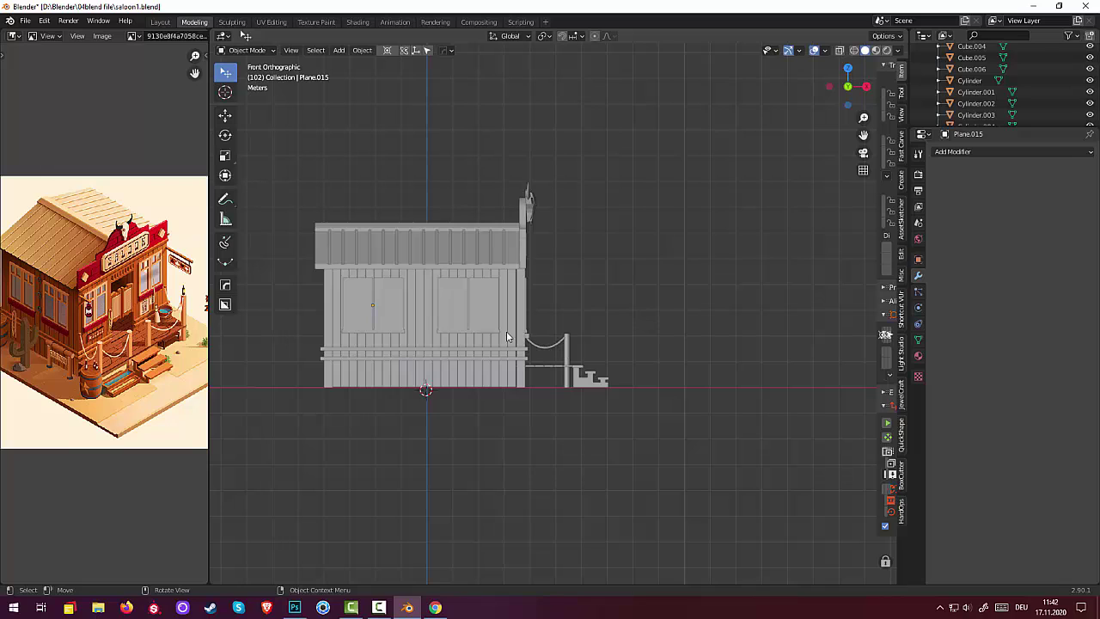
Shift both side-wall shutters about 0.178 m along X closer together, then select both
{"action": "left_click", "coordinate": [479, 329]}
{"action": "key", "text": "g"}
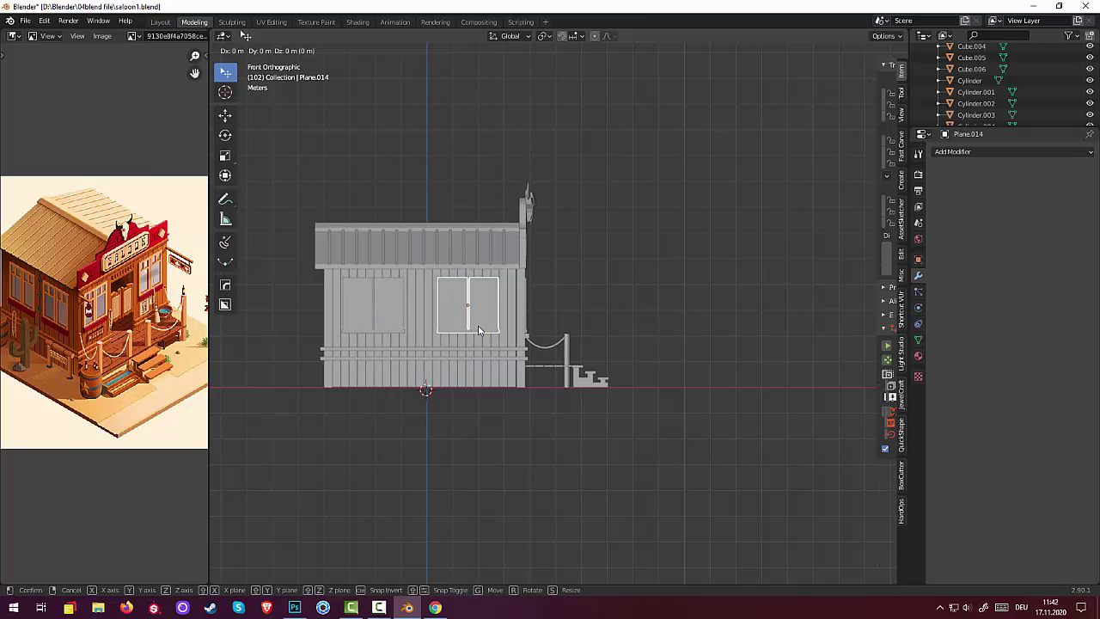
{"action": "key", "text": "x"}
{"action": "left_click", "coordinate": [470, 325]}
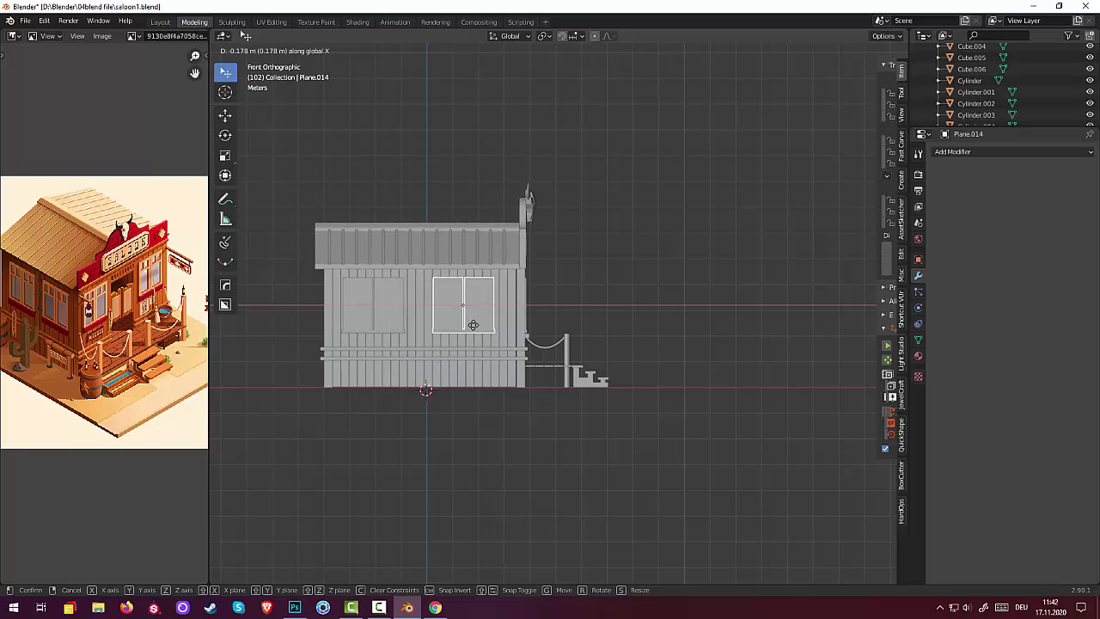
{"action": "left_click", "coordinate": [363, 331]}
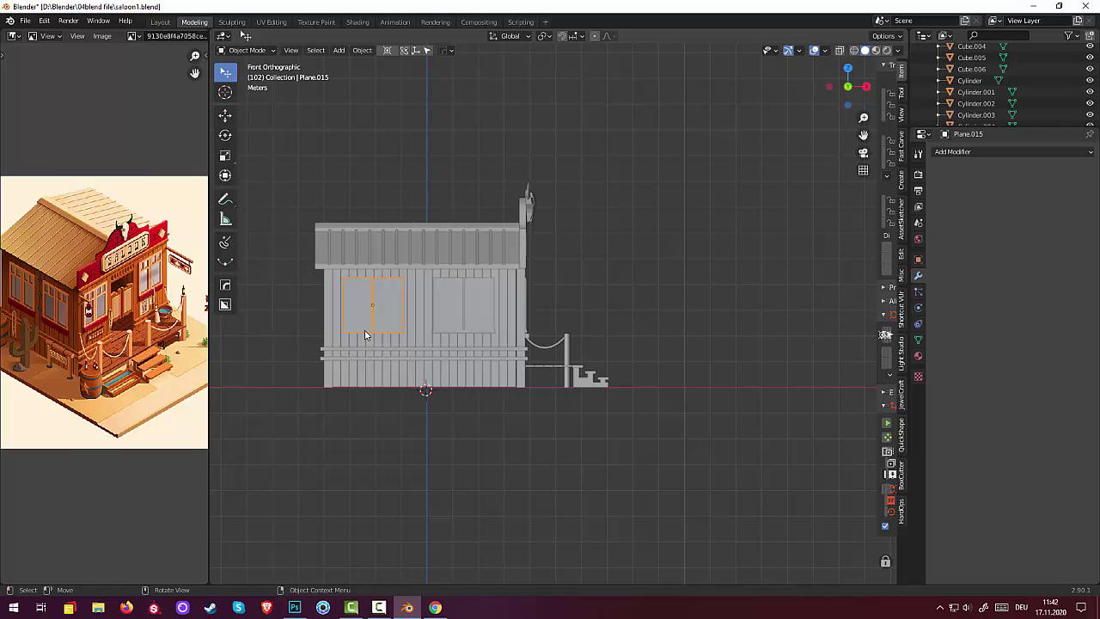
{"action": "key", "text": "g"}
{"action": "key", "text": "x"}
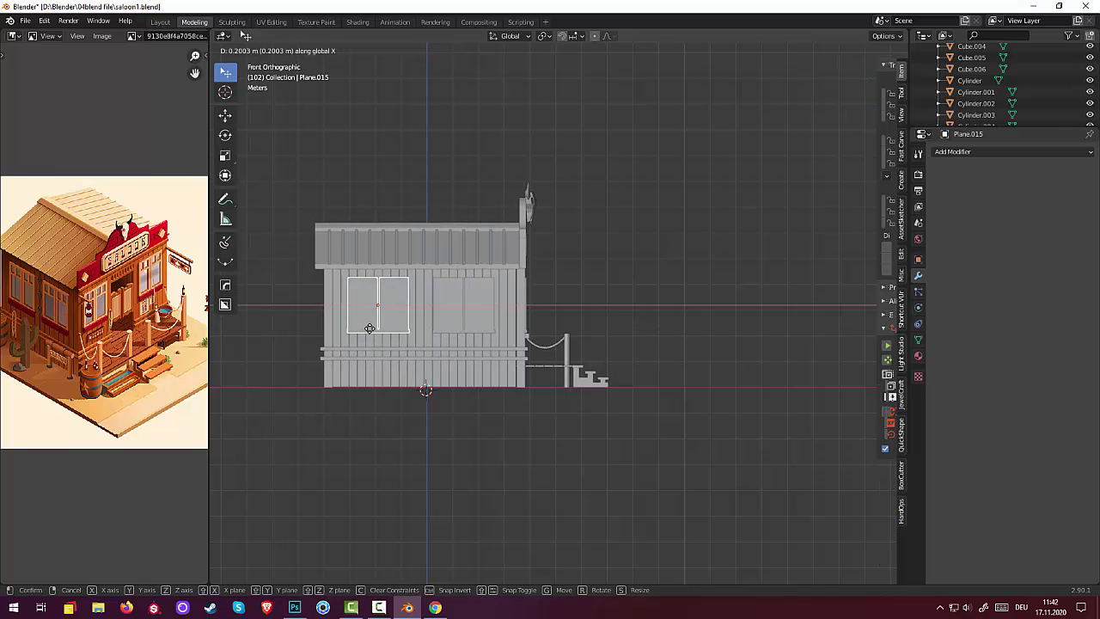
{"action": "left_click", "coordinate": [369, 328]}
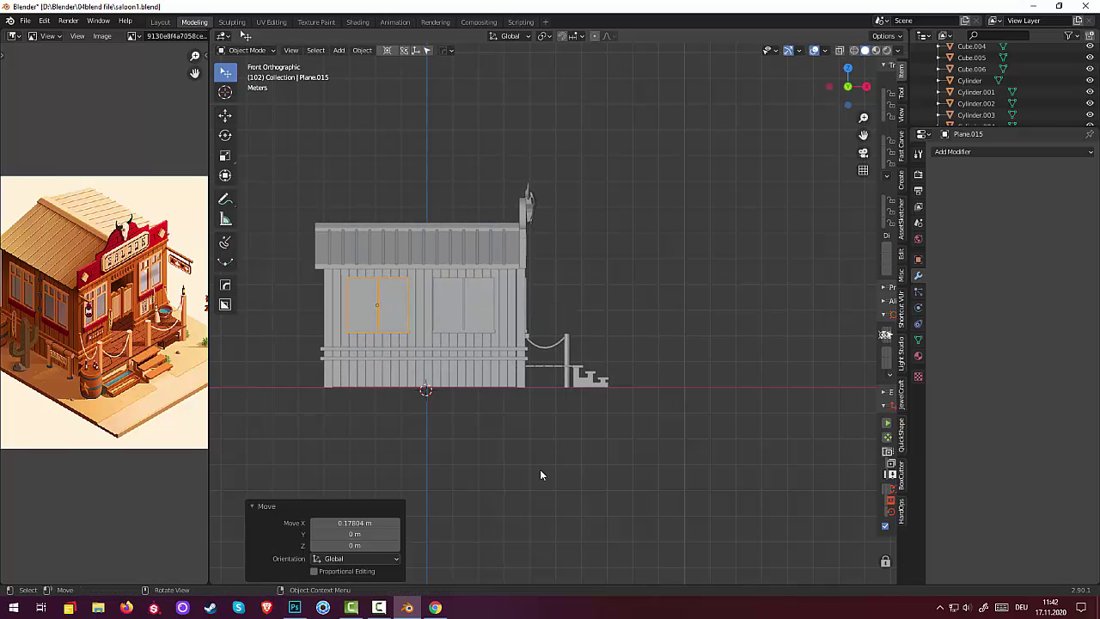
{"action": "middle_click_drag", "start_coordinate": [540, 469], "coordinate": [453, 425]}
{"action": "left_click", "coordinate": [427, 305], "text": "shift"}
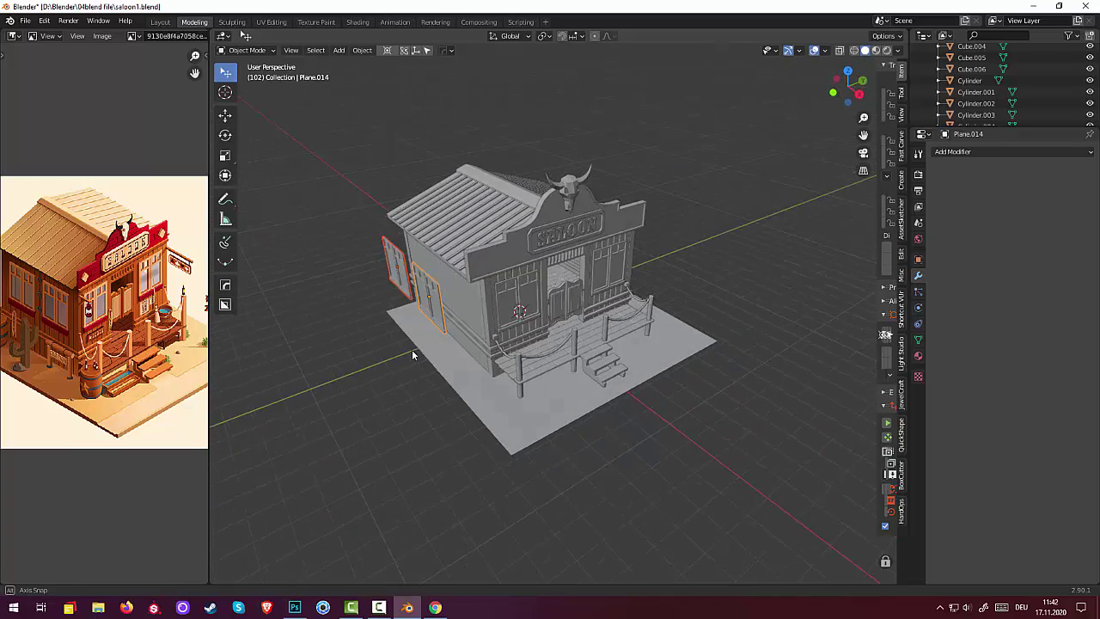
Slide the selected shutters along Y onto the saloon's left side wall
{"action": "mouse_move", "coordinate": [412, 354]}
{"action": "middle_mouse_down"}
{"action": "mouse_move", "coordinate": [394, 346]}
{"action": "mouse_move", "coordinate": [421, 334]}
{"action": "mouse_move", "coordinate": [414, 311]}
{"action": "middle_mouse_up"}
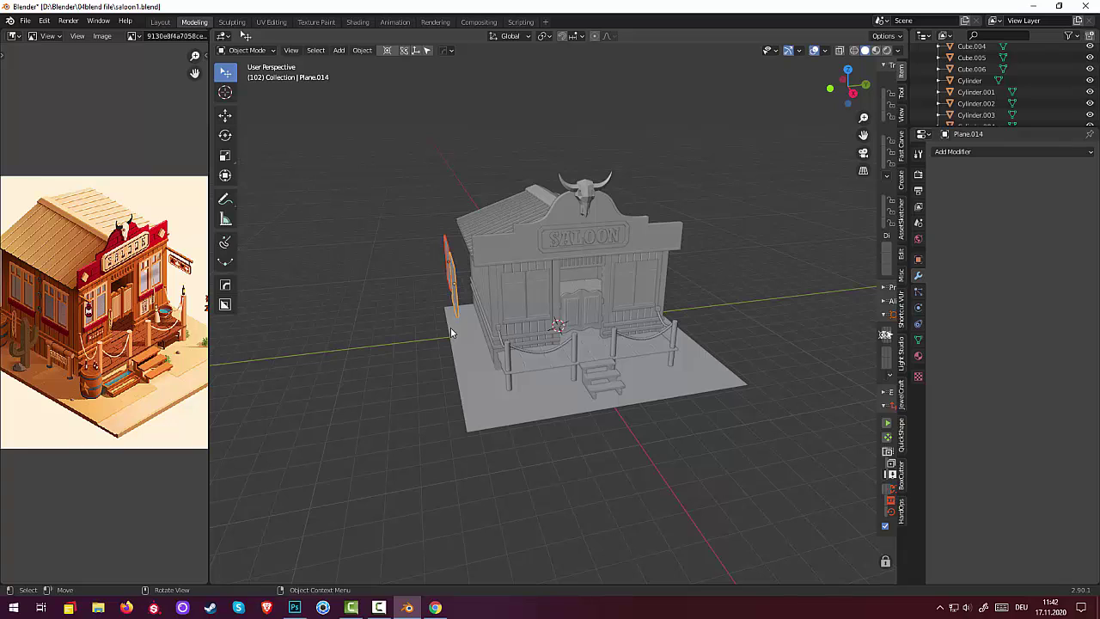
{"action": "key", "text": "g"}
{"action": "key", "text": "y"}
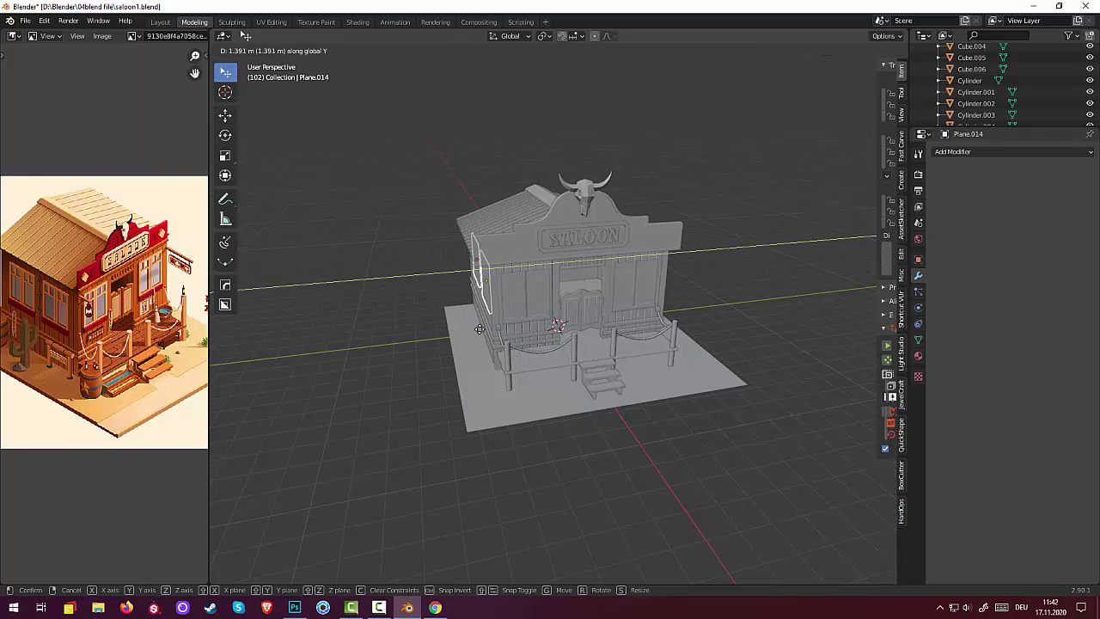
{"action": "left_click", "coordinate": [478, 329]}
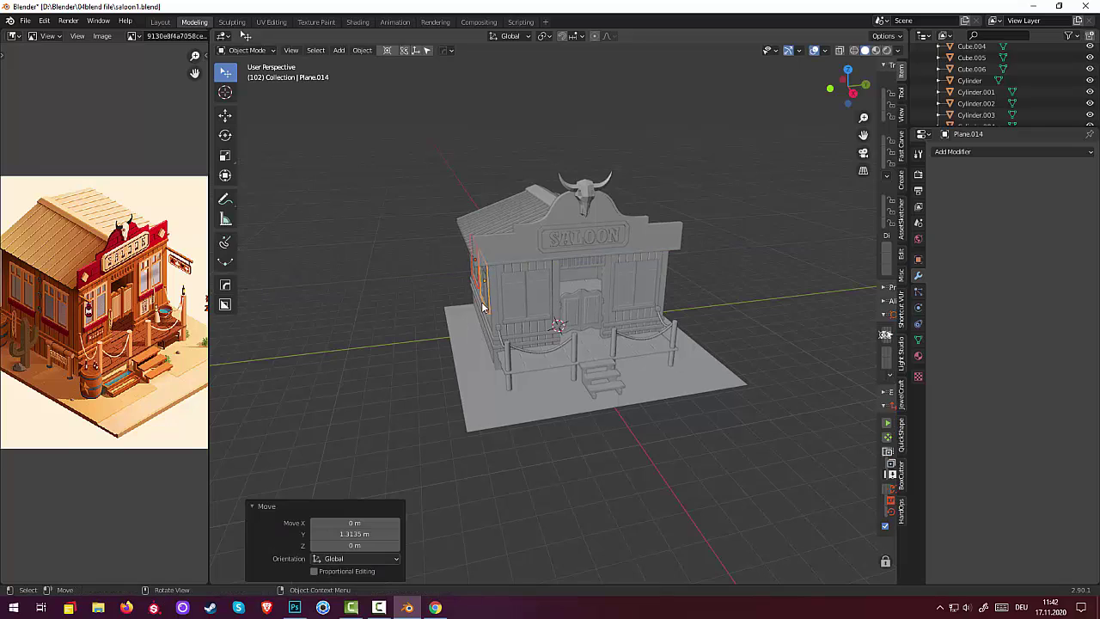
{"action": "scroll", "coordinate": [479, 309], "scroll_direction": "up", "scroll_amount": 5}
{"action": "mouse_move", "coordinate": [482, 295]}
{"action": "middle_mouse_down"}
{"action": "mouse_move", "coordinate": [513, 262]}
{"action": "mouse_move", "coordinate": [564, 258]}
{"action": "mouse_move", "coordinate": [477, 284]}
{"action": "mouse_move", "coordinate": [398, 339]}
{"action": "middle_mouse_up"}
{"action": "scroll", "coordinate": [564, 253], "scroll_direction": "down", "scroll_amount": 4}
{"action": "scroll", "coordinate": [476, 284], "scroll_direction": "up", "scroll_amount": 2}
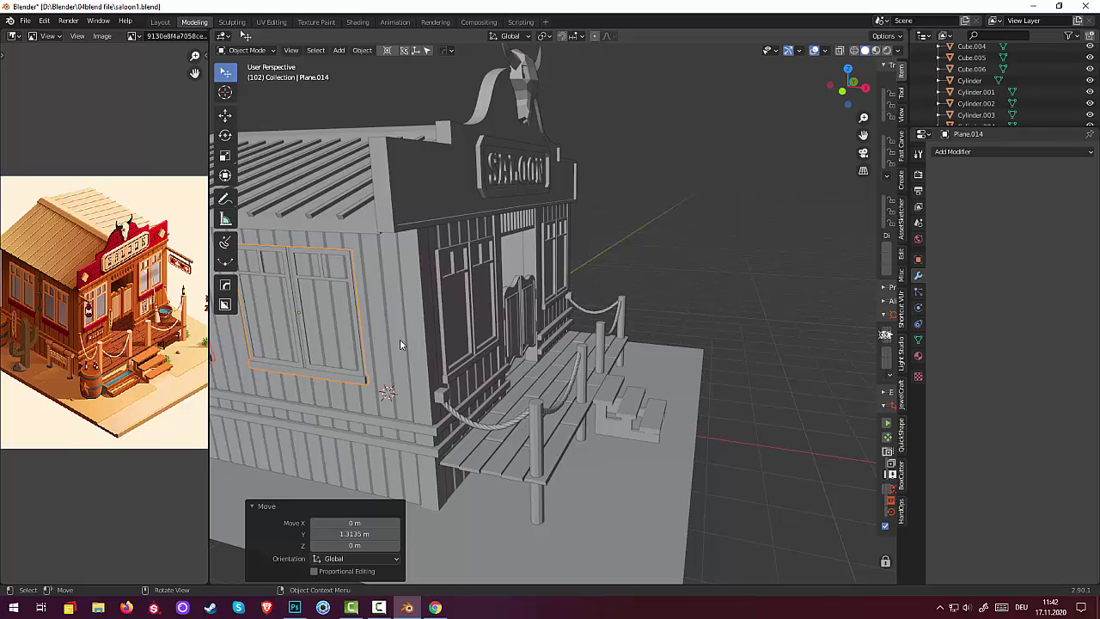
Fine-tune the shutters along Y to sit flush, making the left shutter active
{"action": "key", "text": "g"}
{"action": "key", "text": "y"}
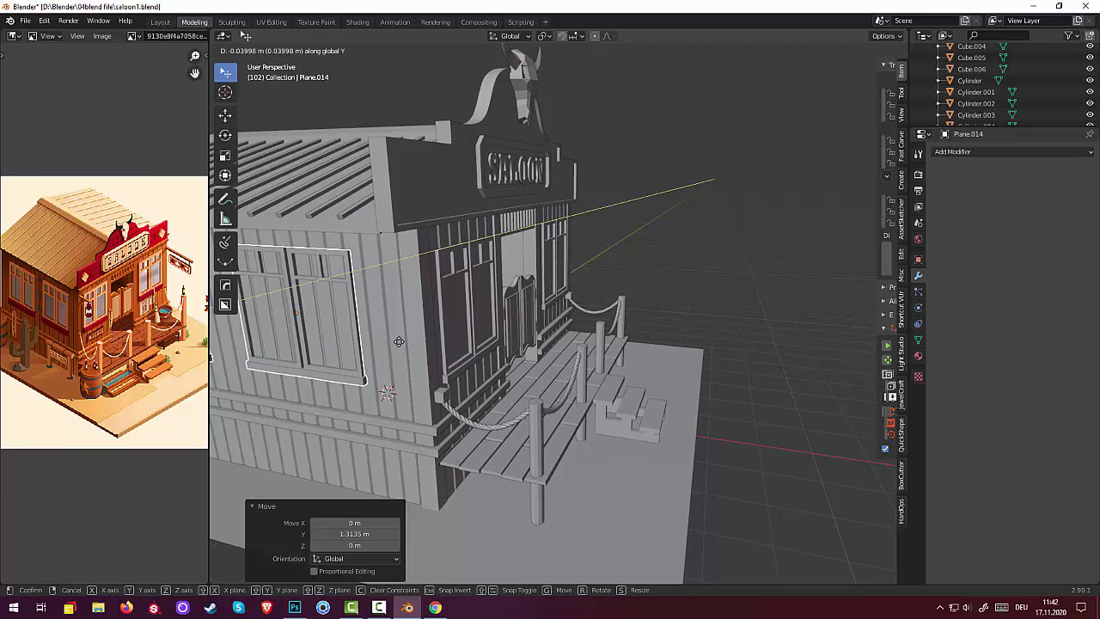
{"action": "left_click", "coordinate": [398, 342]}
{"action": "middle_click_drag", "start_coordinate": [421, 369], "coordinate": [327, 352]}
{"action": "left_click", "coordinate": [425, 361], "text": "shift"}
{"action": "left_click", "coordinate": [428, 356], "text": "shift"}
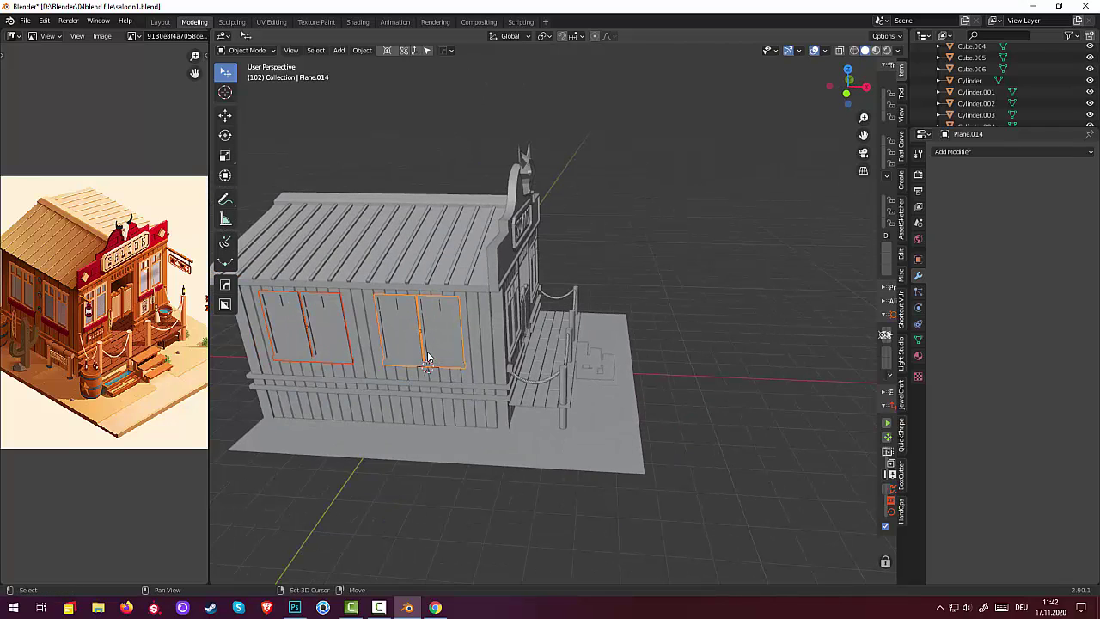
{"action": "left_click", "coordinate": [356, 344], "text": "shift"}
{"action": "mouse_move", "coordinate": [491, 387]}
{"action": "middle_mouse_down"}
{"action": "mouse_move", "coordinate": [437, 428]}
{"action": "mouse_move", "coordinate": [390, 411]}
{"action": "middle_mouse_up"}
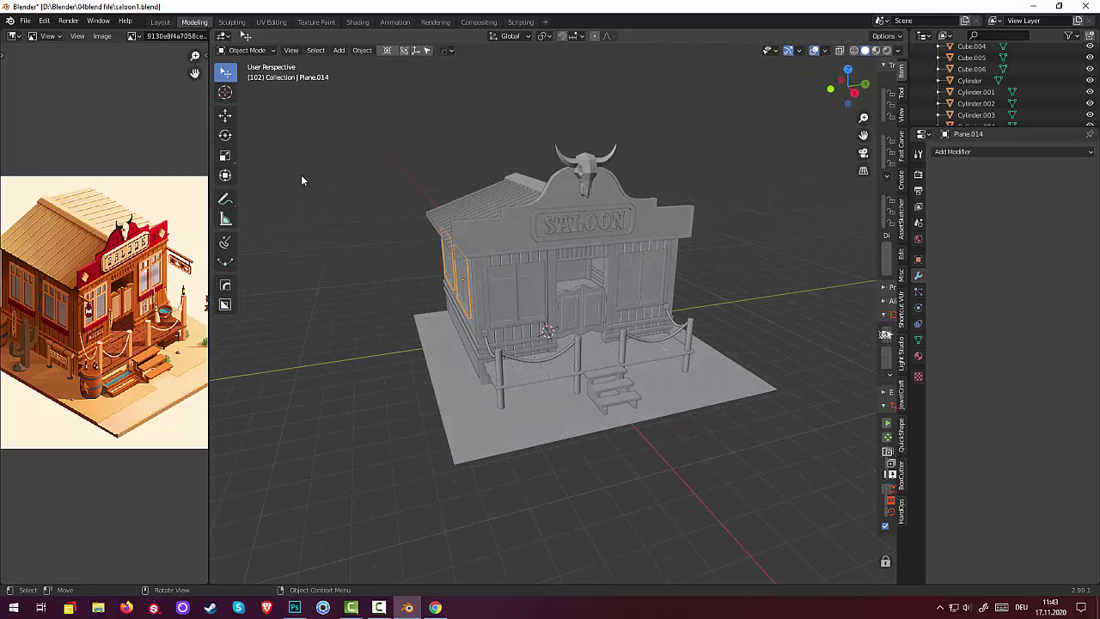
{"action": "left_click", "coordinate": [362, 51]}
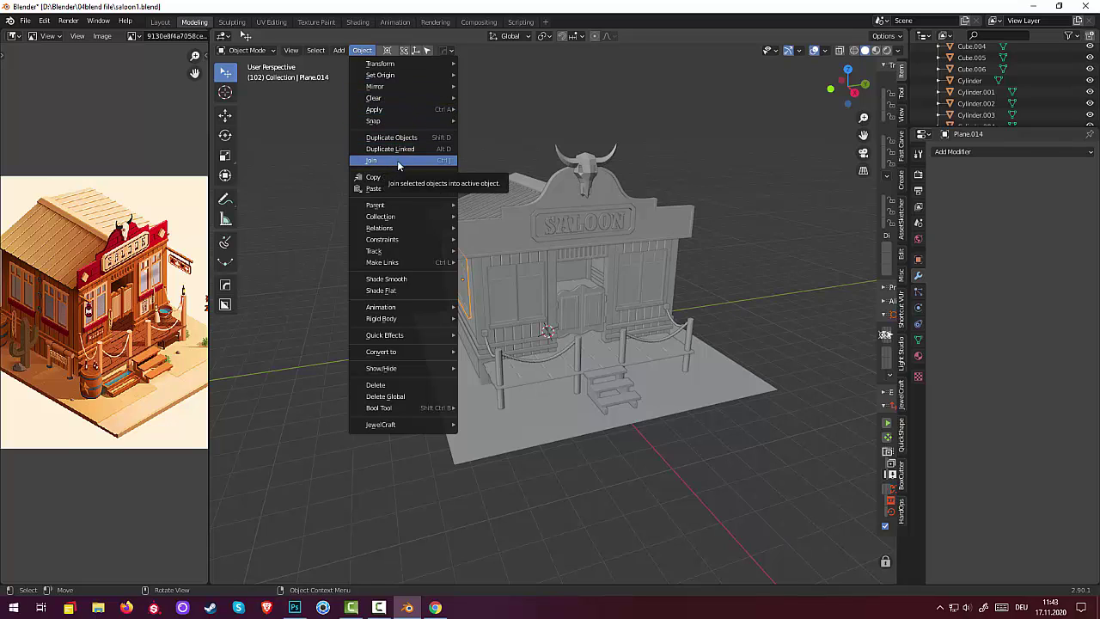
{"action": "mouse_move", "coordinate": [382, 74]}
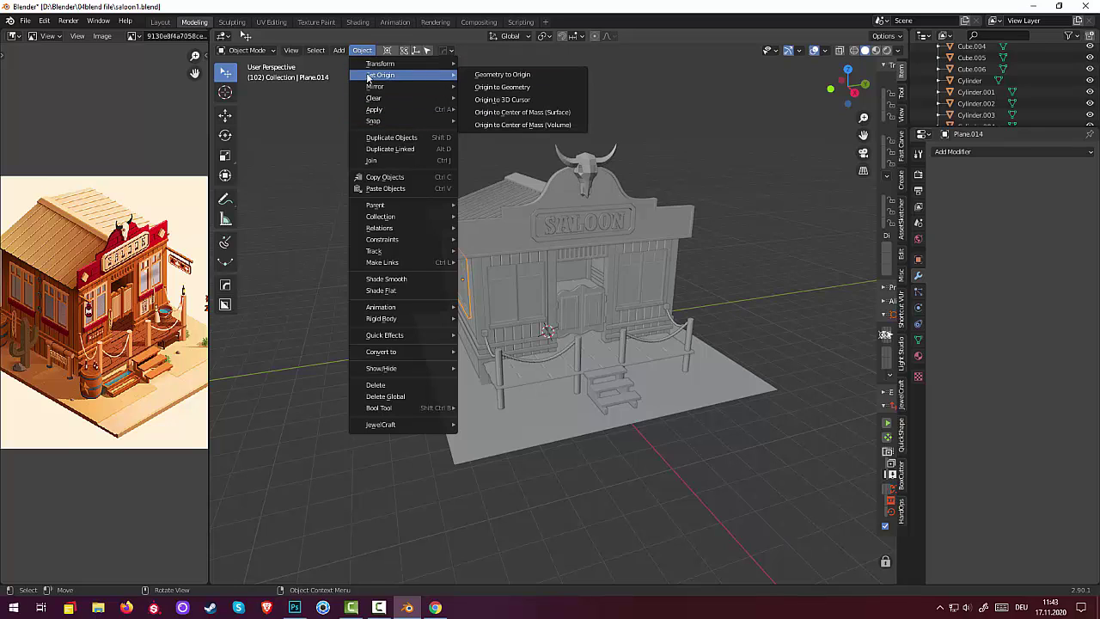
Set the shutter's origin to the 3D cursor and add a Mirror modifier
{"action": "left_click", "coordinate": [532, 99]}
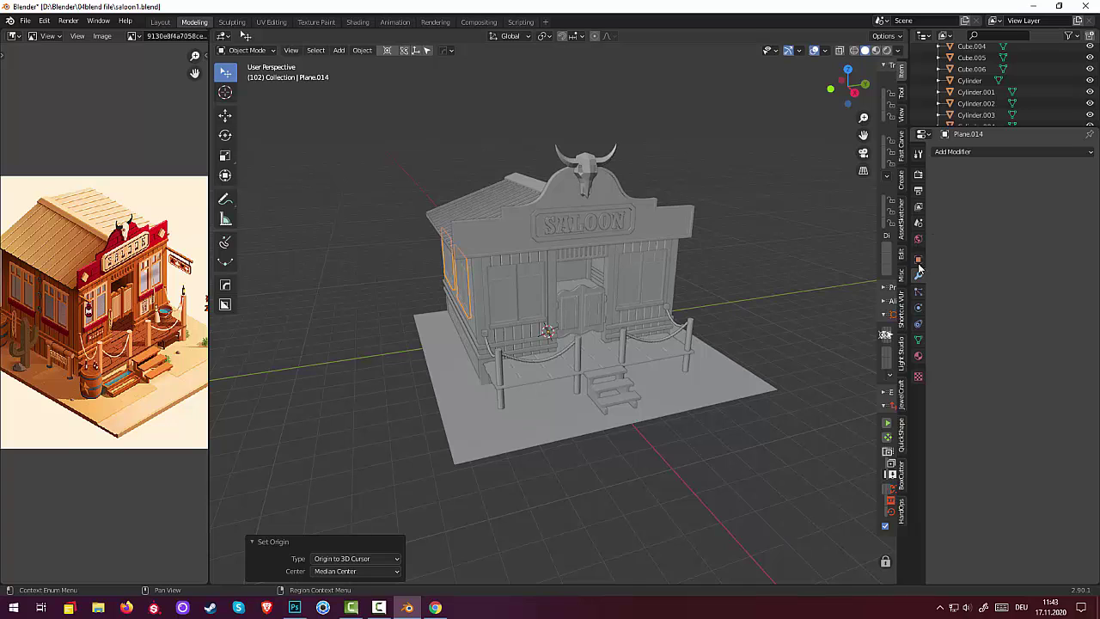
{"action": "left_click", "coordinate": [955, 152]}
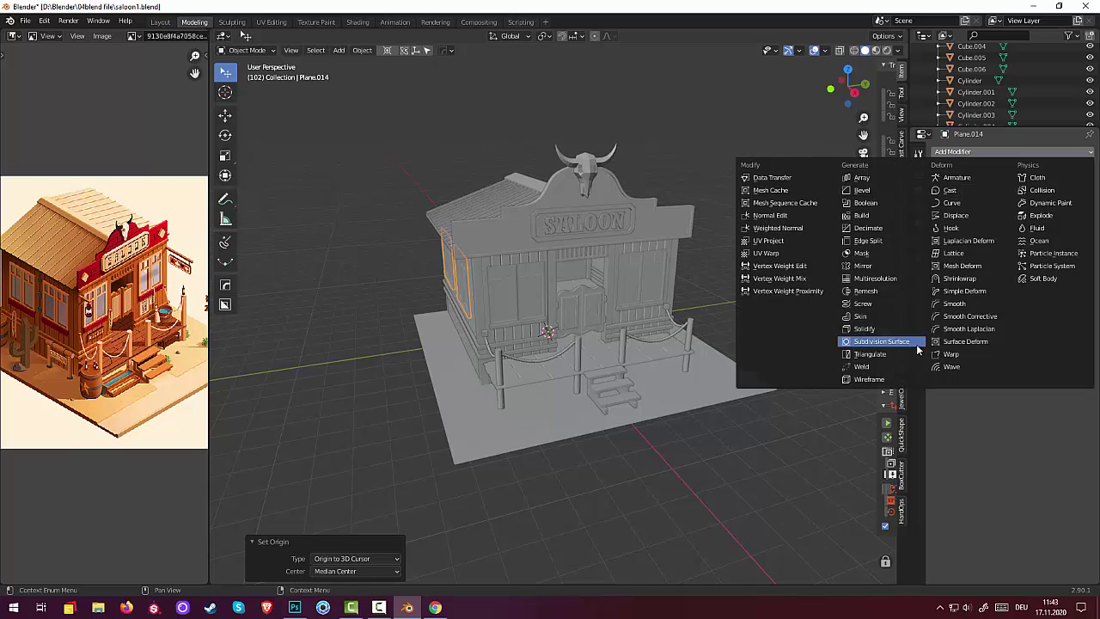
{"action": "left_click", "coordinate": [870, 267]}
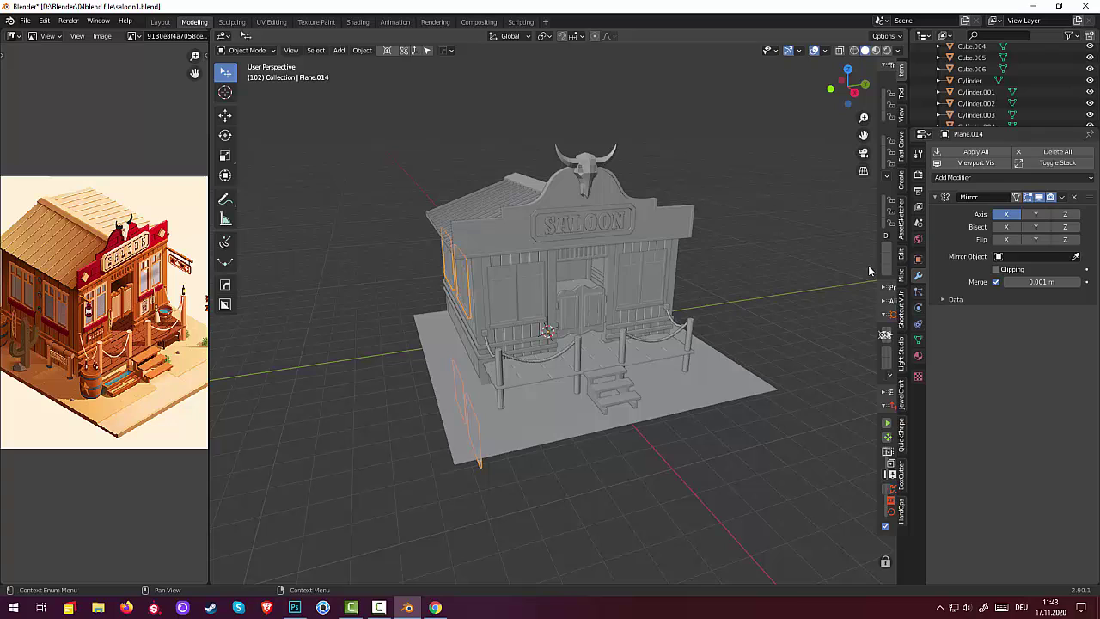
Set the Mirror modifier to mirror along the Z axis only
{"action": "left_click", "coordinate": [1012, 217]}
{"action": "mouse_move", "coordinate": [757, 479]}
{"action": "middle_mouse_down"}
{"action": "mouse_move", "coordinate": [570, 475]}
{"action": "mouse_move", "coordinate": [771, 469]}
{"action": "mouse_move", "coordinate": [822, 451]}
{"action": "mouse_move", "coordinate": [813, 464]}
{"action": "mouse_move", "coordinate": [837, 444]}
{"action": "middle_mouse_up"}
{"action": "scroll", "coordinate": [772, 469], "scroll_direction": "down", "scroll_amount": 5}
{"action": "scroll", "coordinate": [822, 454], "scroll_direction": "up", "scroll_amount": 1}
{"action": "left_click", "coordinate": [1009, 216]}
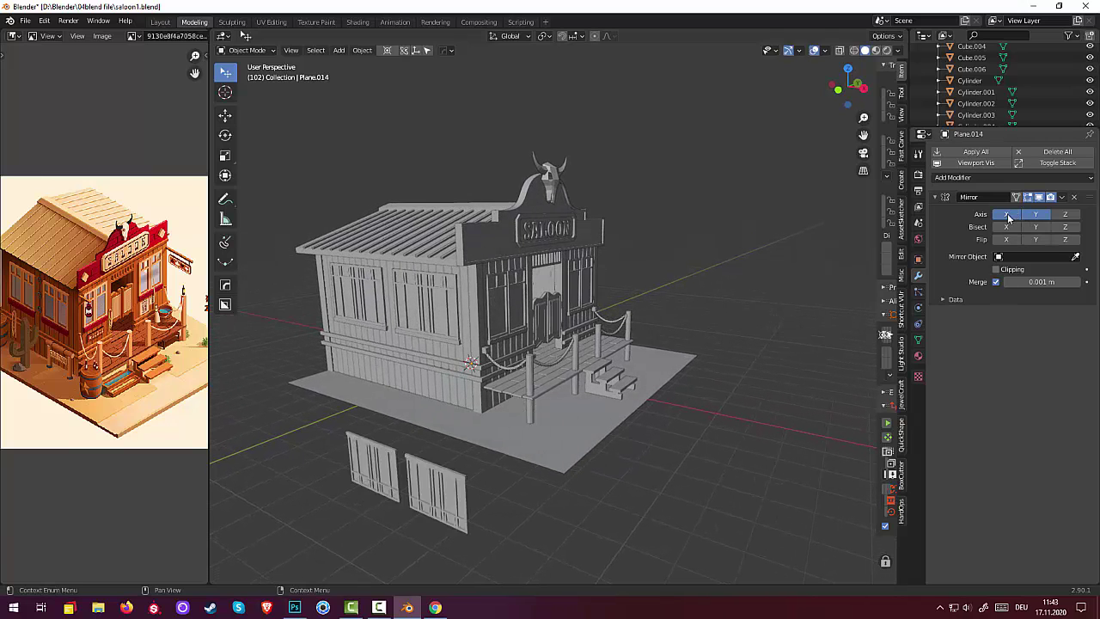
{"action": "left_click", "coordinate": [1008, 217]}
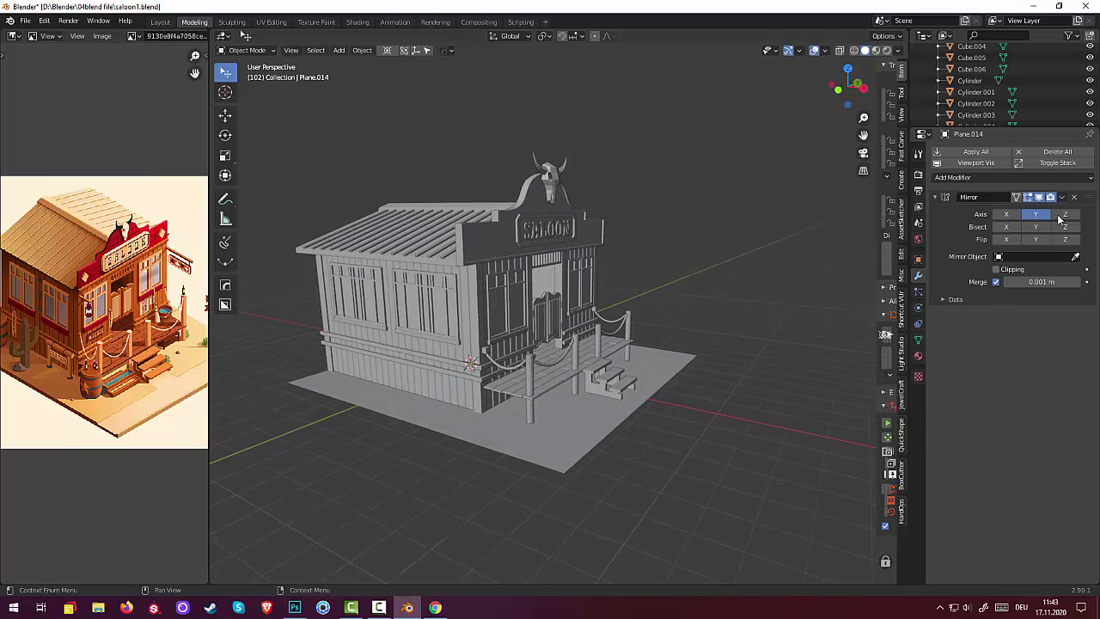
{"action": "left_click", "coordinate": [1064, 215]}
{"action": "left_click", "coordinate": [1037, 215]}
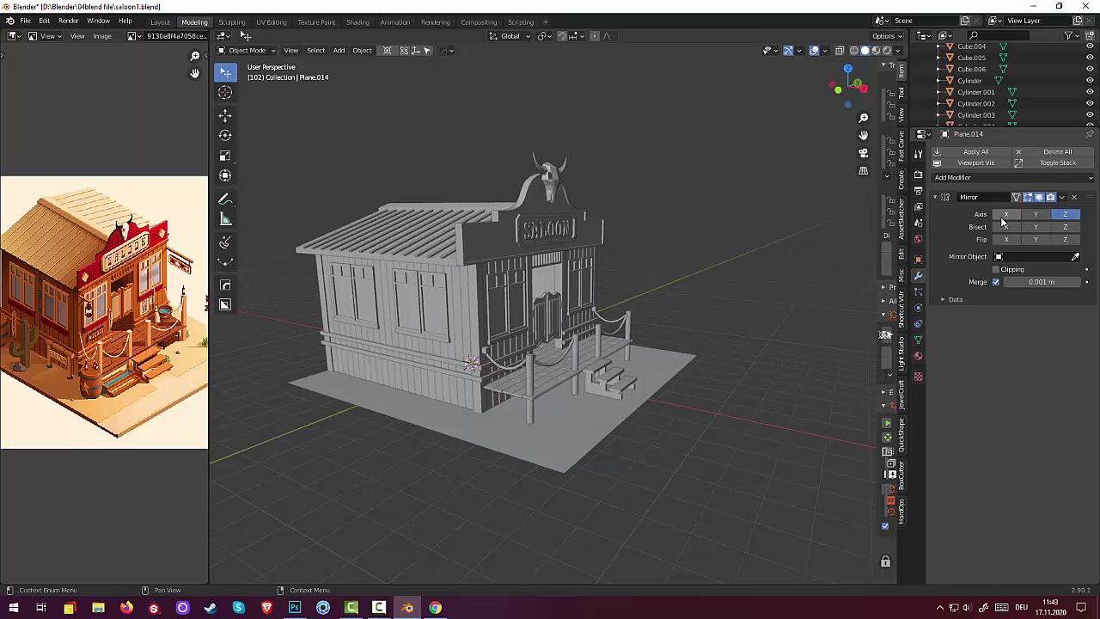
{"action": "mouse_move", "coordinate": [775, 334]}
{"action": "middle_mouse_down"}
{"action": "mouse_move", "coordinate": [661, 373]}
{"action": "mouse_move", "coordinate": [613, 337]}
{"action": "mouse_move", "coordinate": [526, 331]}
{"action": "mouse_move", "coordinate": [722, 337]}
{"action": "mouse_move", "coordinate": [737, 362]}
{"action": "mouse_move", "coordinate": [769, 333]}
{"action": "mouse_move", "coordinate": [698, 388]}
{"action": "mouse_move", "coordinate": [613, 389]}
{"action": "mouse_move", "coordinate": [636, 395]}
{"action": "mouse_move", "coordinate": [617, 358]}
{"action": "mouse_move", "coordinate": [626, 371]}
{"action": "middle_mouse_up"}
{"action": "scroll", "coordinate": [722, 338], "scroll_direction": "down", "scroll_amount": 3}
{"action": "scroll", "coordinate": [646, 413], "scroll_direction": "up", "scroll_amount": 2}
{"action": "scroll", "coordinate": [645, 409], "scroll_direction": "up", "scroll_amount": 1}
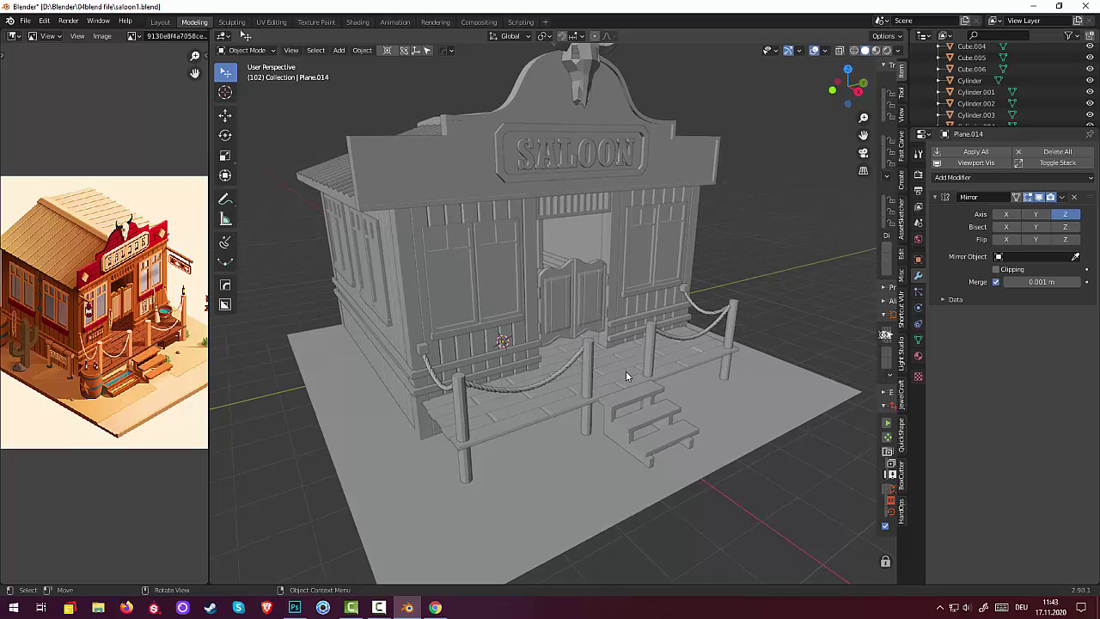
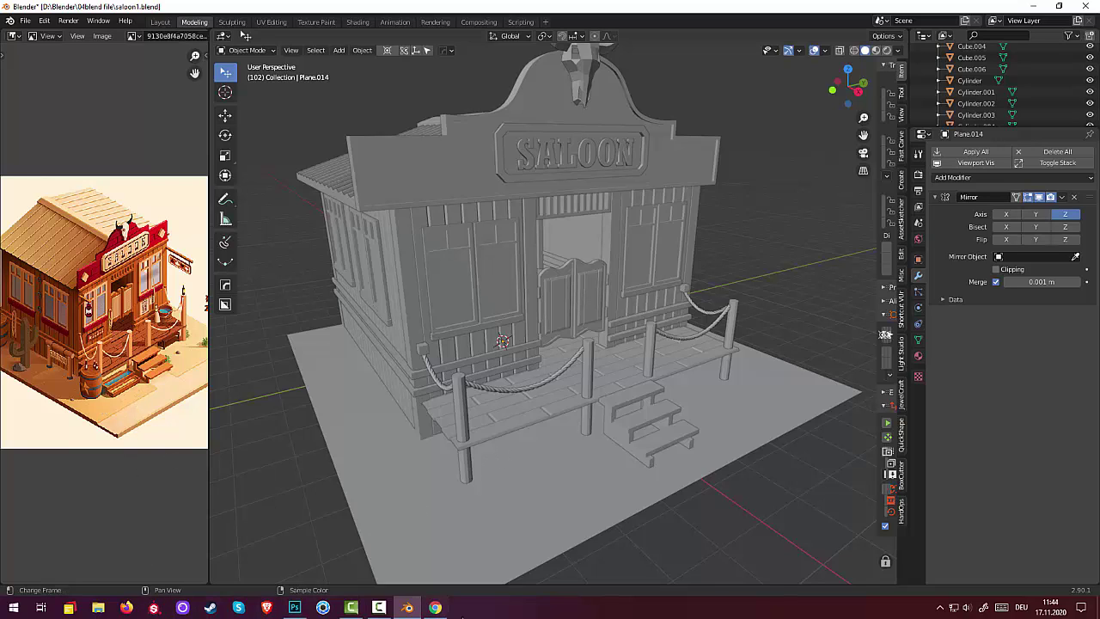
Add a cube and place it on the ground in front of the porch stairs
{"action": "left_click", "coordinate": [381, 613]}
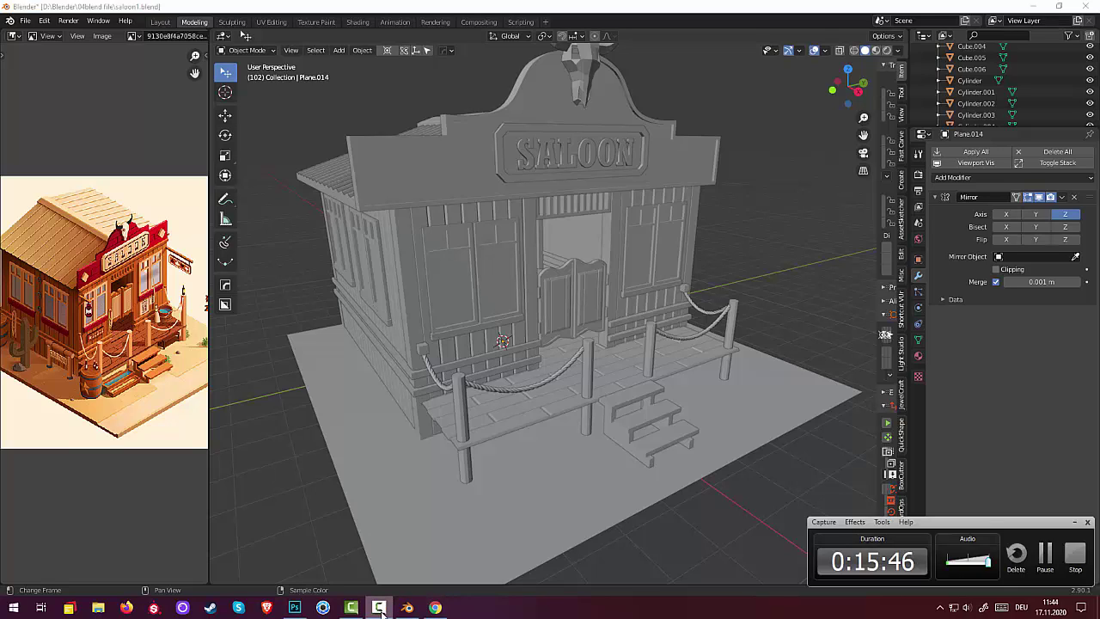
{"action": "left_click", "coordinate": [382, 612]}
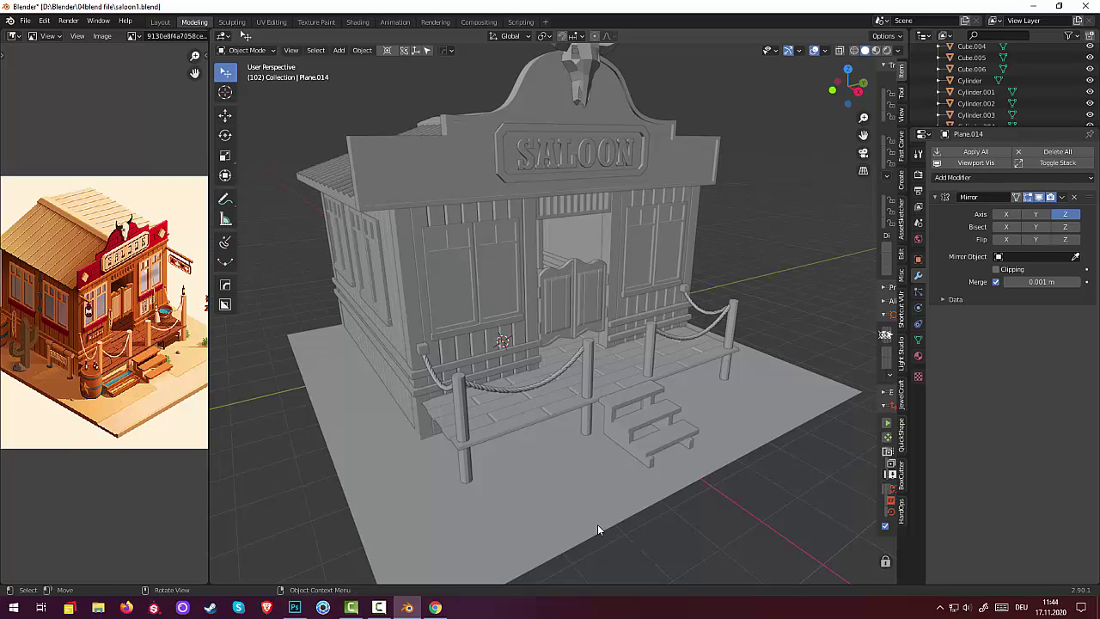
{"action": "key", "text": "shift+a"}
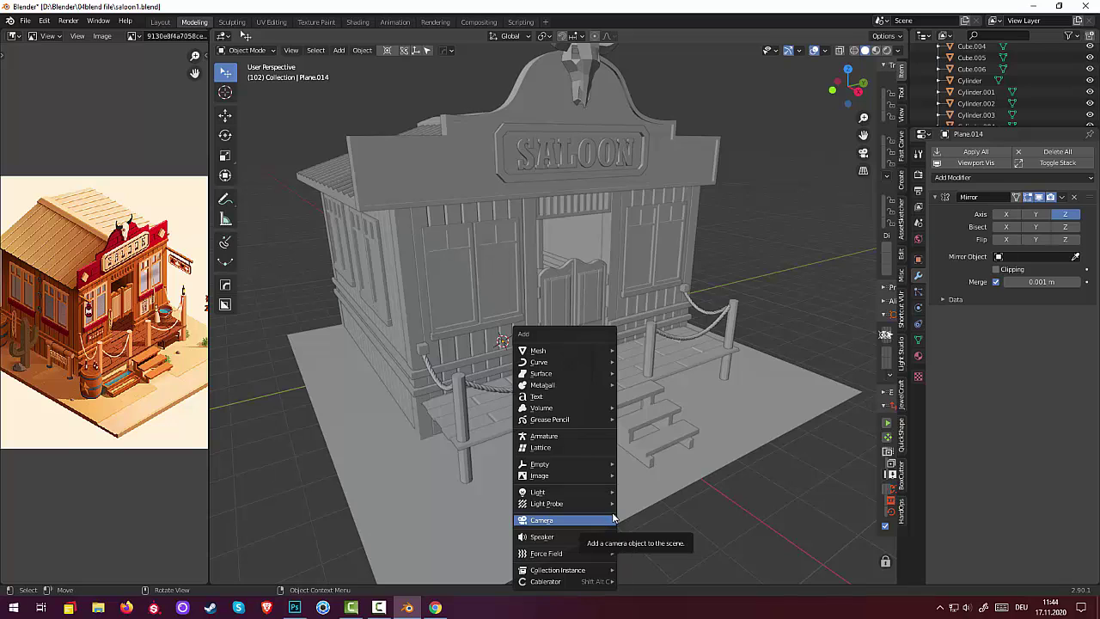
{"action": "mouse_move", "coordinate": [558, 350]}
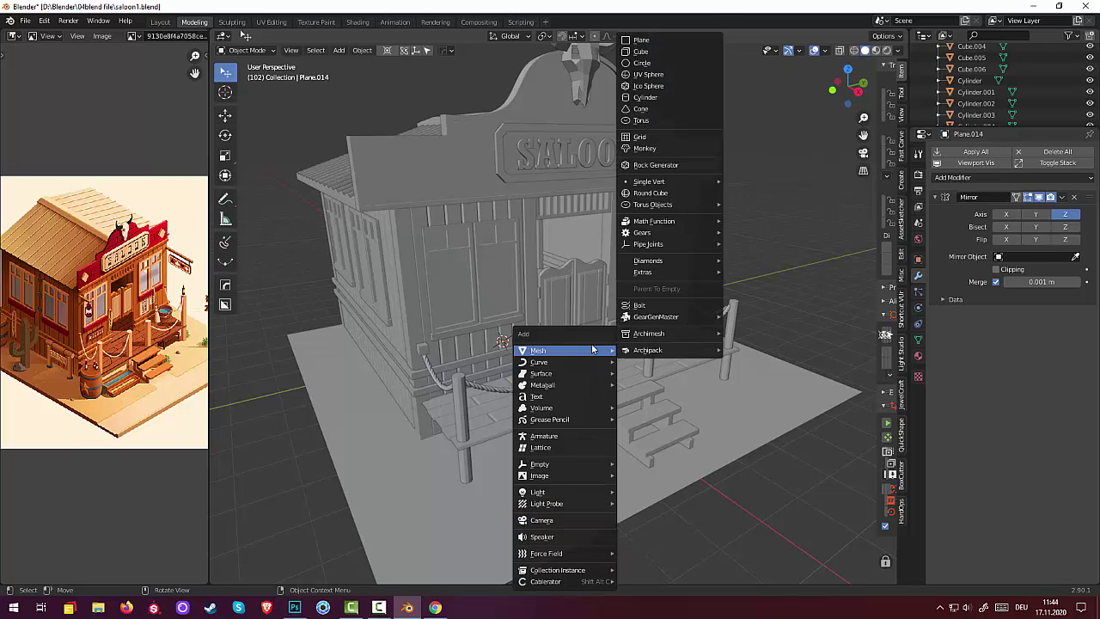
{"action": "left_click", "coordinate": [640, 51]}
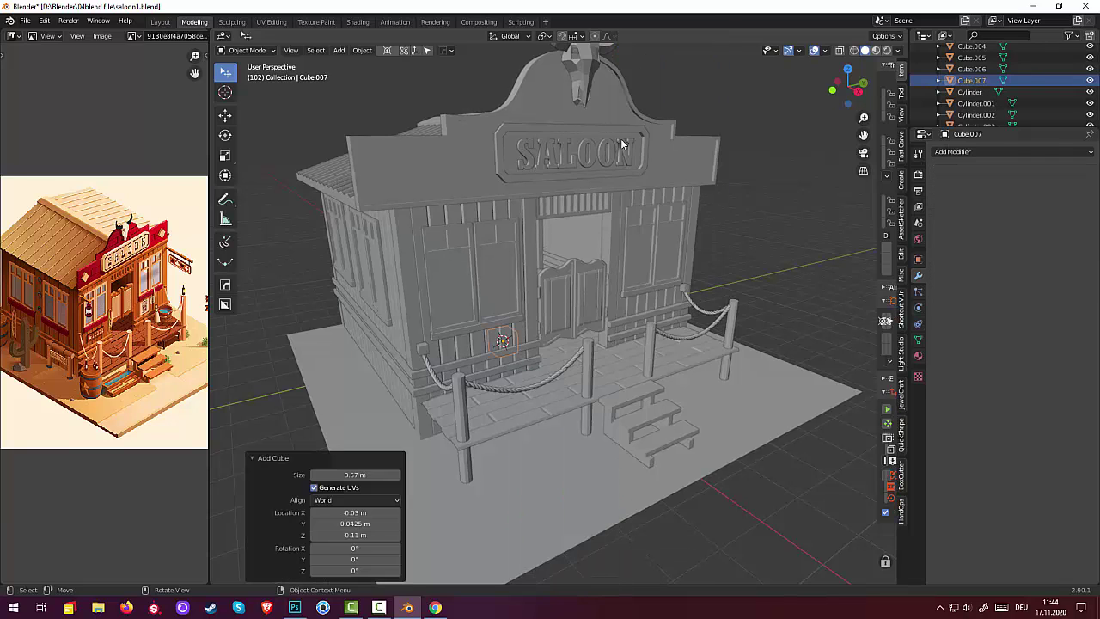
{"action": "mouse_move", "coordinate": [580, 307]}
{"action": "middle_mouse_down"}
{"action": "mouse_move", "coordinate": [553, 327]}
{"action": "mouse_move", "coordinate": [442, 316]}
{"action": "middle_mouse_up"}
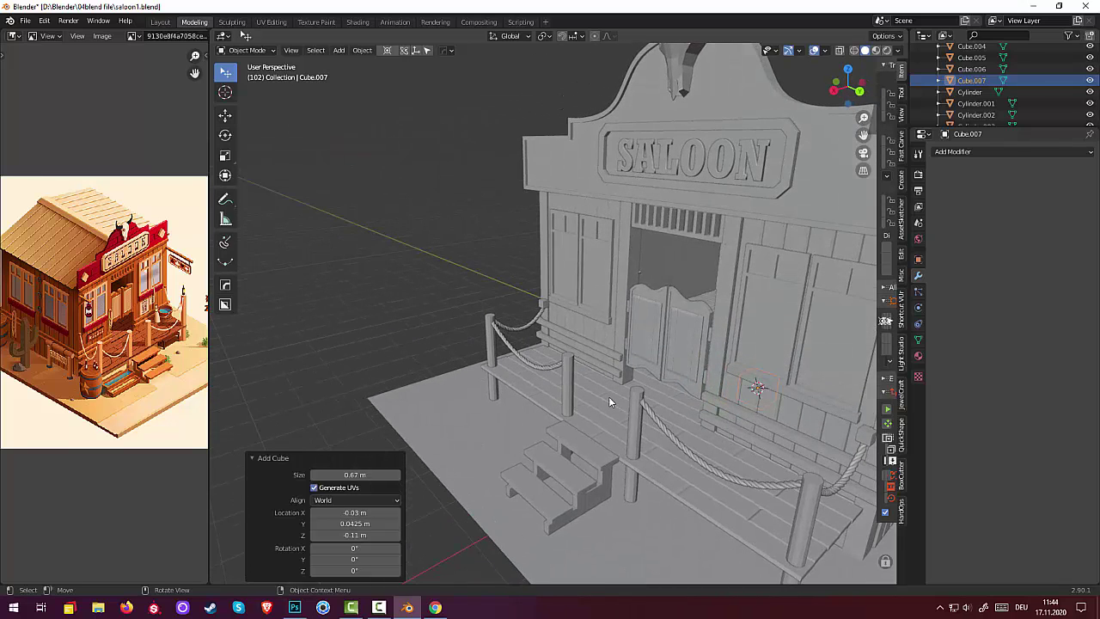
{"action": "key", "text": "g"}
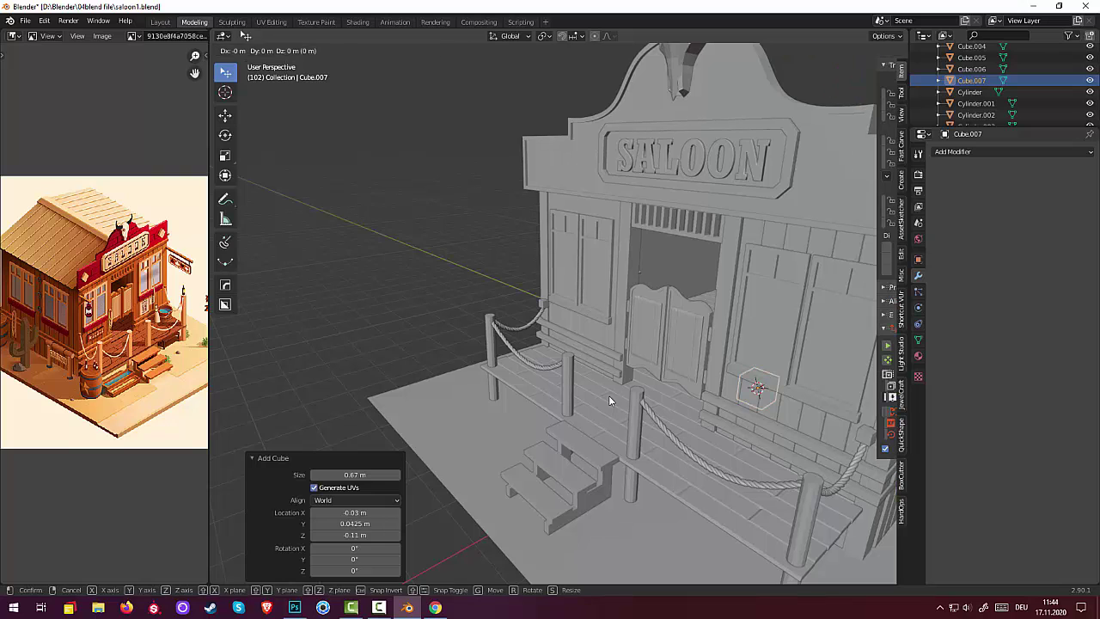
{"action": "key", "text": "x"}
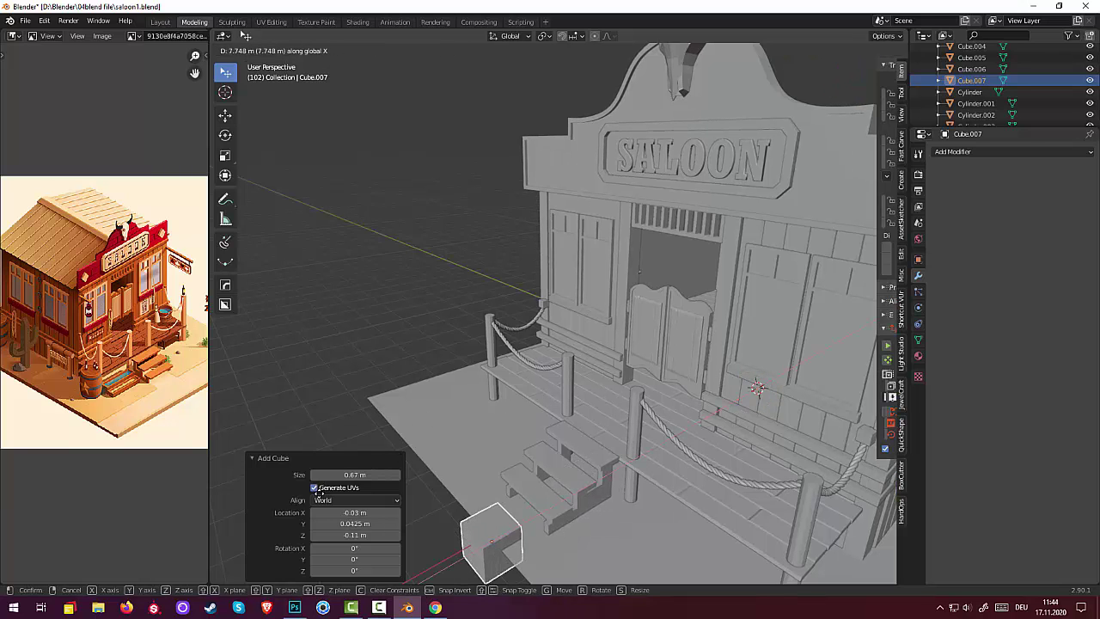
{"action": "left_click", "coordinate": [407, 463]}
{"action": "middle_click_drag", "start_coordinate": [408, 462], "coordinate": [662, 540]}
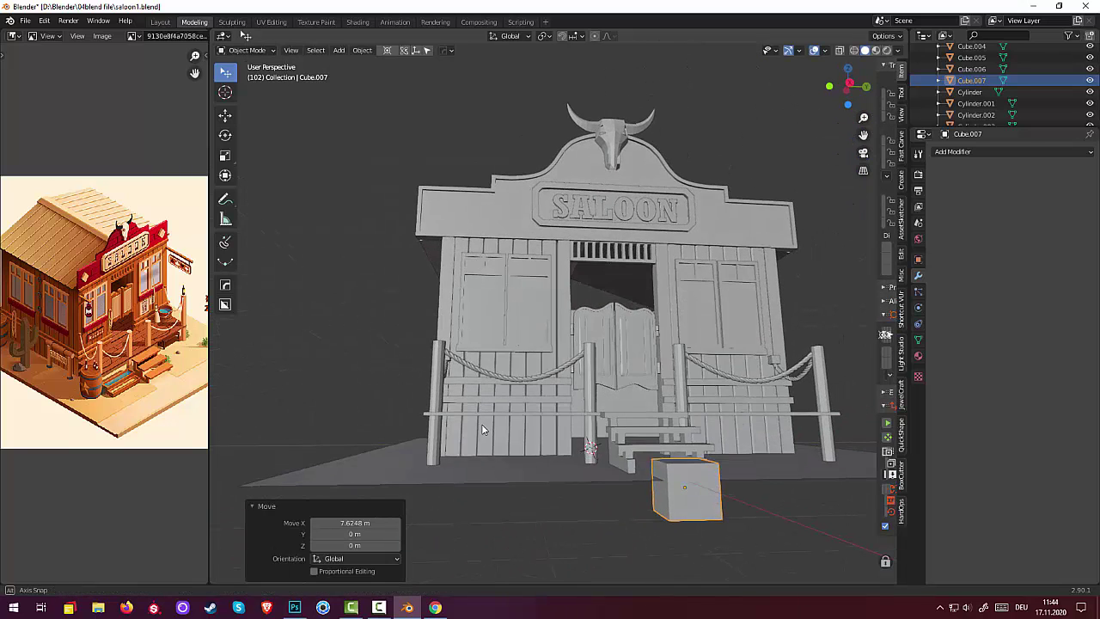
{"action": "key", "text": "g"}
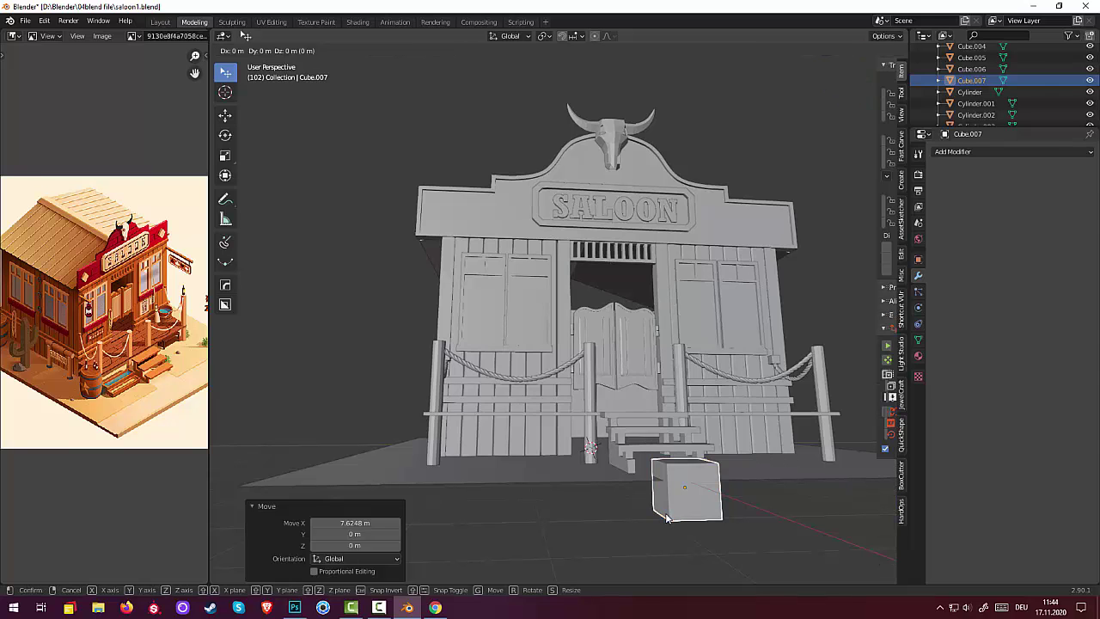
{"action": "key", "text": "z"}
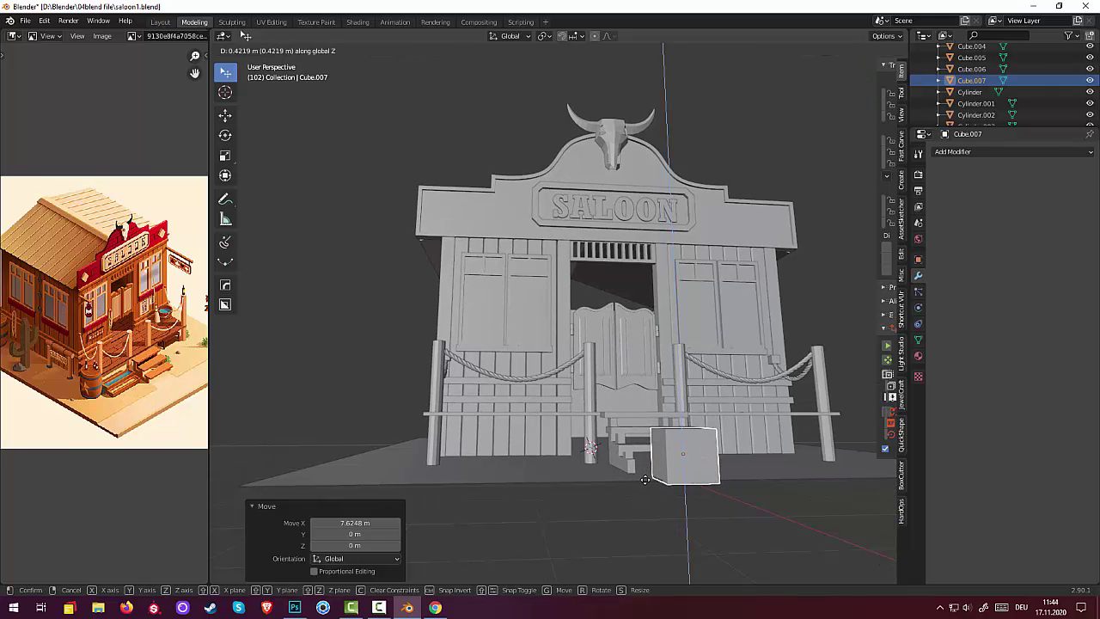
{"action": "left_click", "coordinate": [645, 474]}
Scale the cube to 0.462, then stretch it along Y into a long low block
{"action": "mouse_move", "coordinate": [647, 477]}
{"action": "middle_mouse_down"}
{"action": "mouse_move", "coordinate": [669, 557]}
{"action": "mouse_move", "coordinate": [663, 526]}
{"action": "middle_mouse_up"}
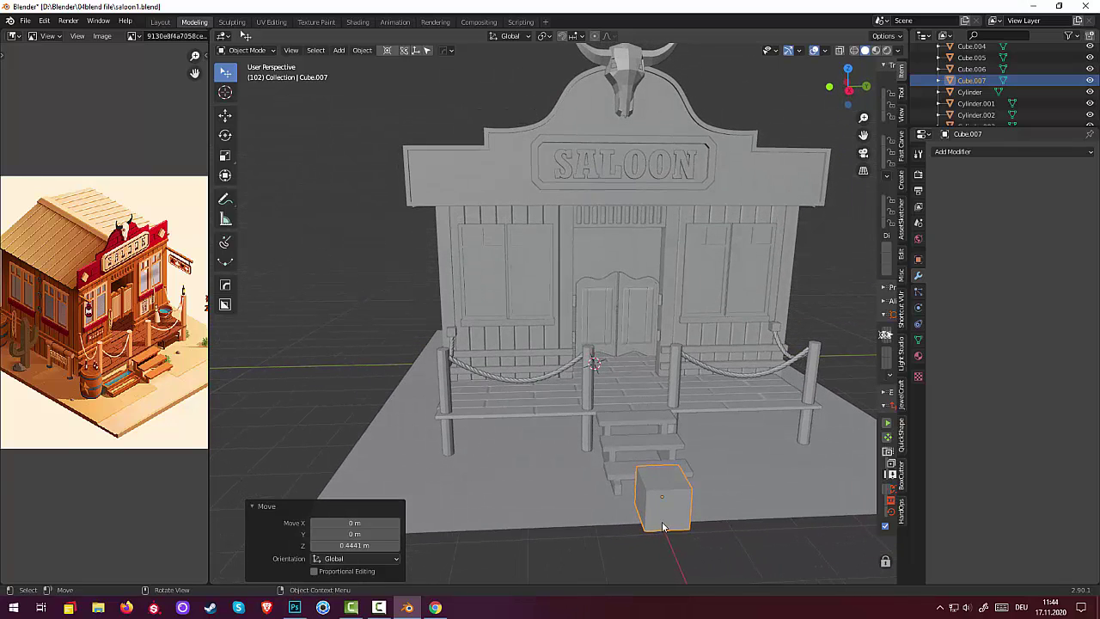
{"action": "key", "text": "s"}
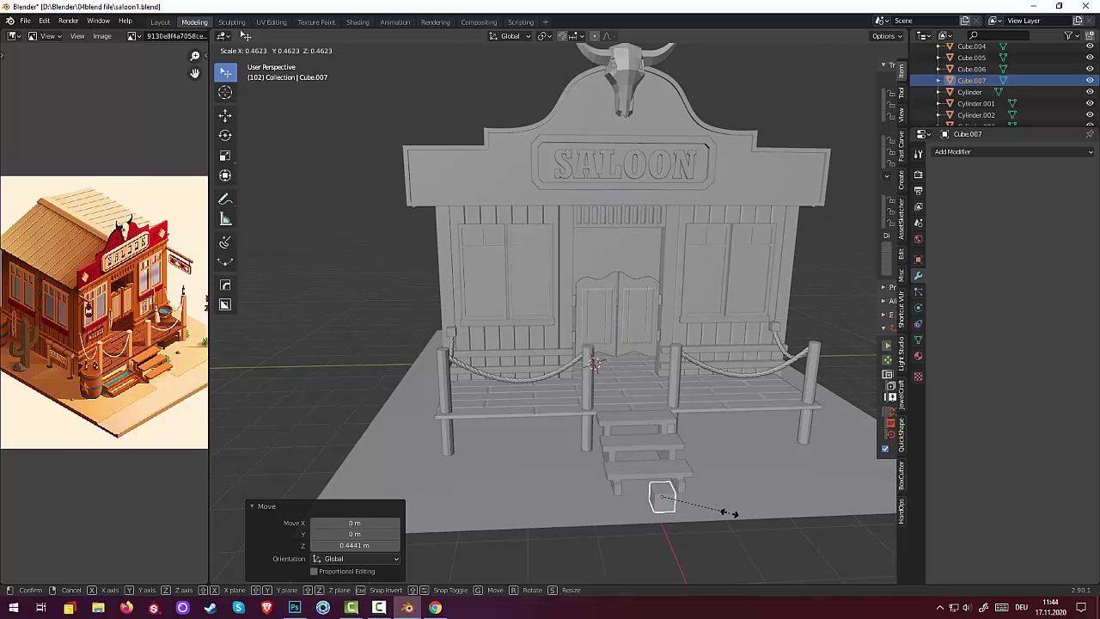
{"action": "left_click", "coordinate": [730, 508]}
{"action": "mouse_move", "coordinate": [731, 508]}
{"action": "middle_mouse_down"}
{"action": "mouse_move", "coordinate": [695, 498]}
{"action": "mouse_move", "coordinate": [656, 520]}
{"action": "middle_mouse_up"}
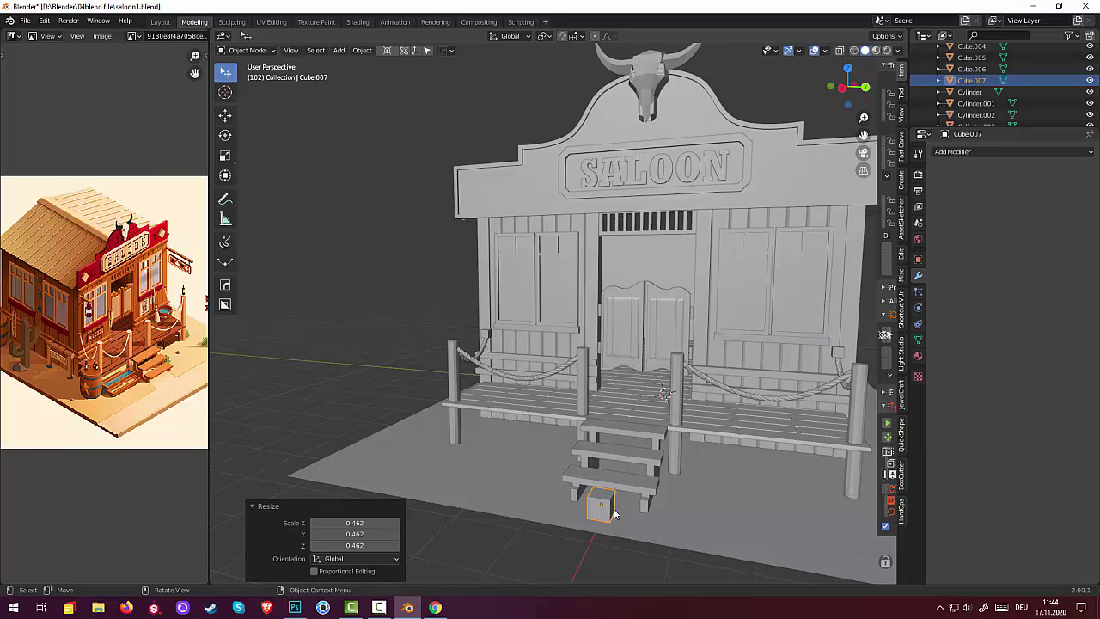
{"action": "key", "text": "s"}
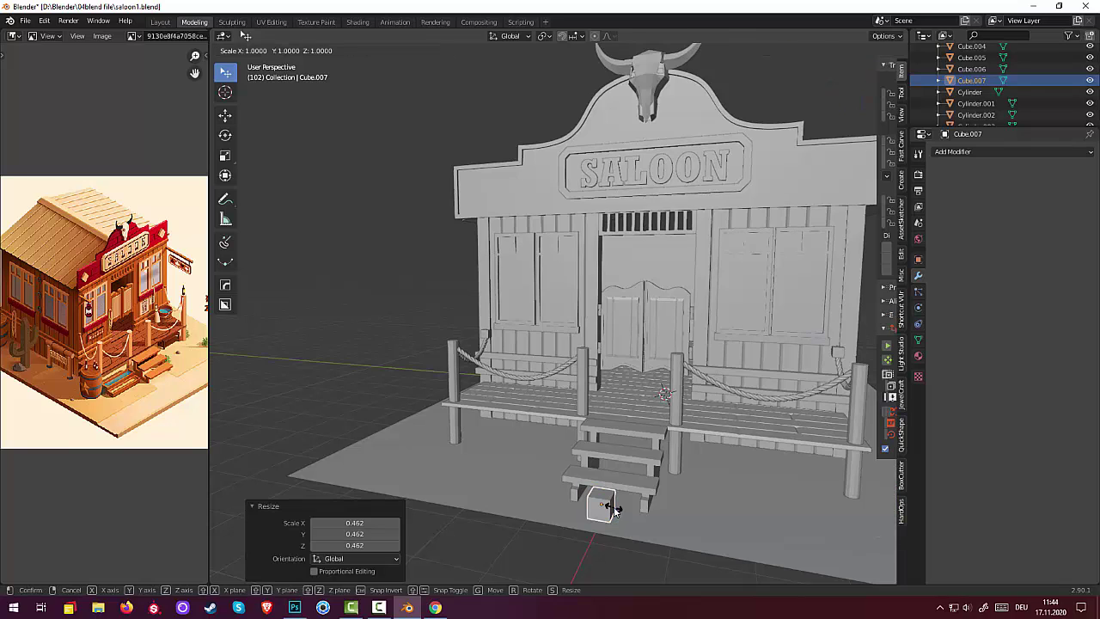
{"action": "key", "text": "y"}
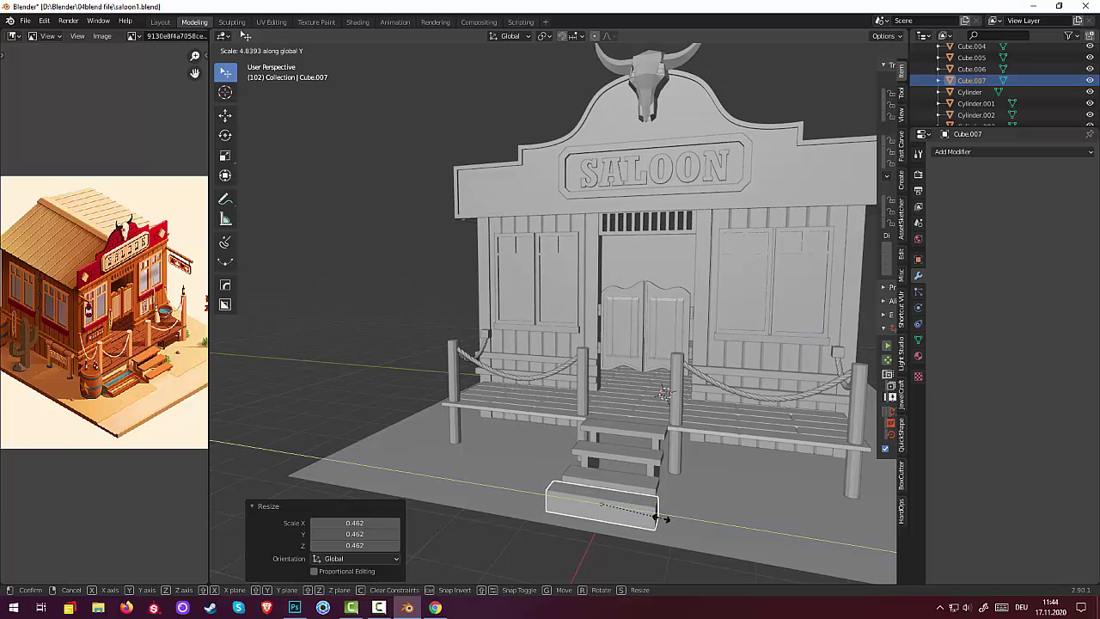
{"action": "left_click", "coordinate": [655, 518]}
{"action": "middle_click_drag", "start_coordinate": [655, 519], "coordinate": [656, 544]}
{"action": "middle_click_drag", "start_coordinate": [628, 563], "coordinate": [608, 553]}
Enter Edit Mode on the ground plane by mistake, then return to Object Mode
{"action": "left_click", "coordinate": [487, 525]}
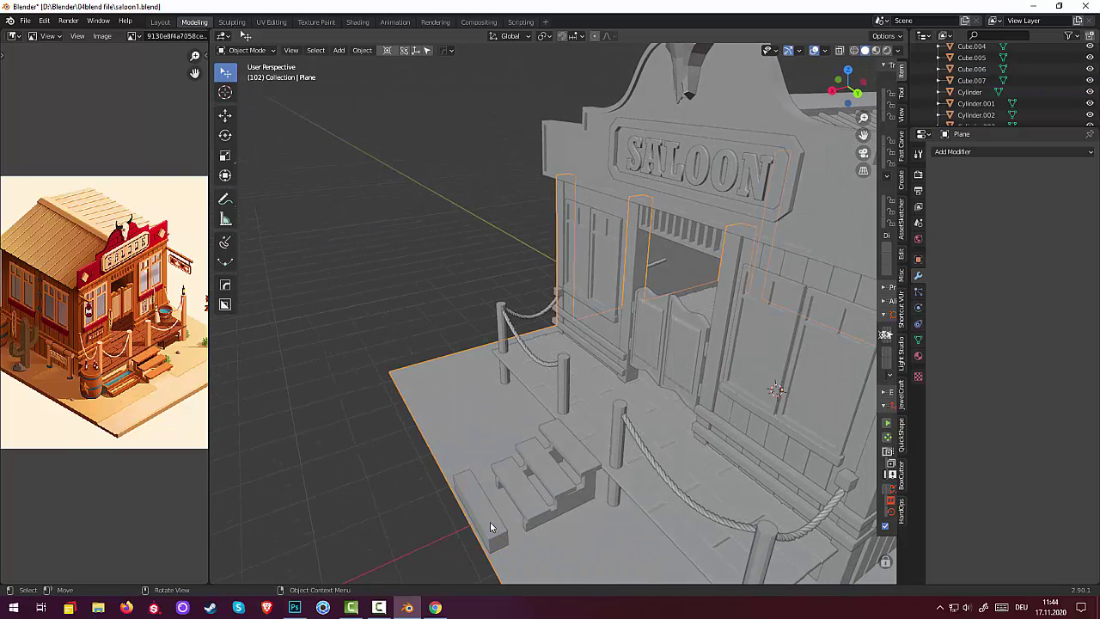
{"action": "left_click", "coordinate": [247, 50]}
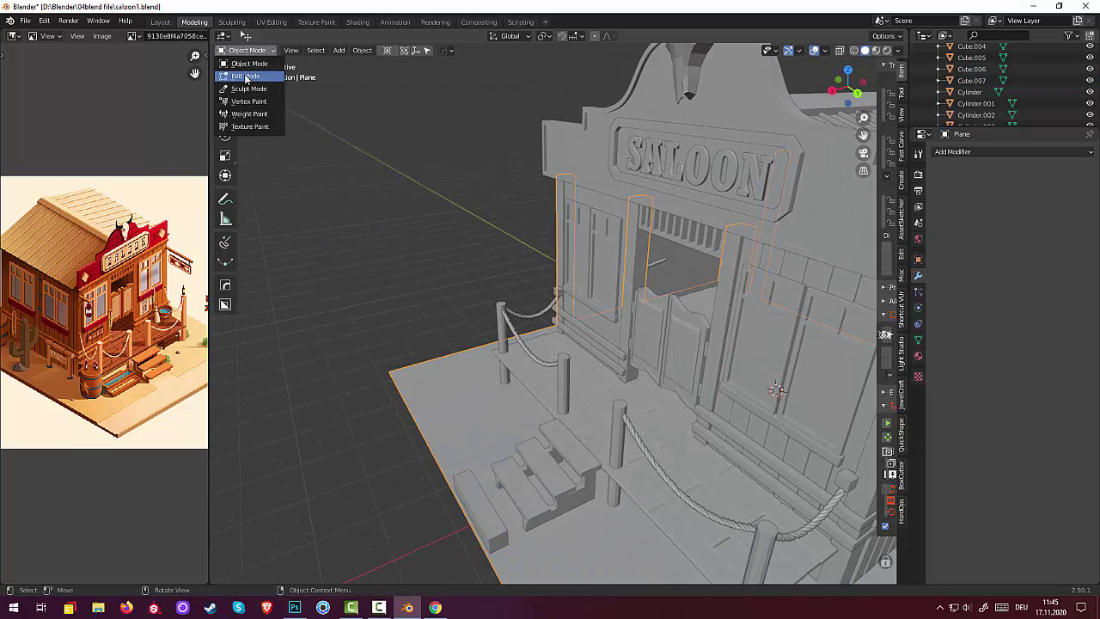
{"action": "left_click", "coordinate": [253, 76]}
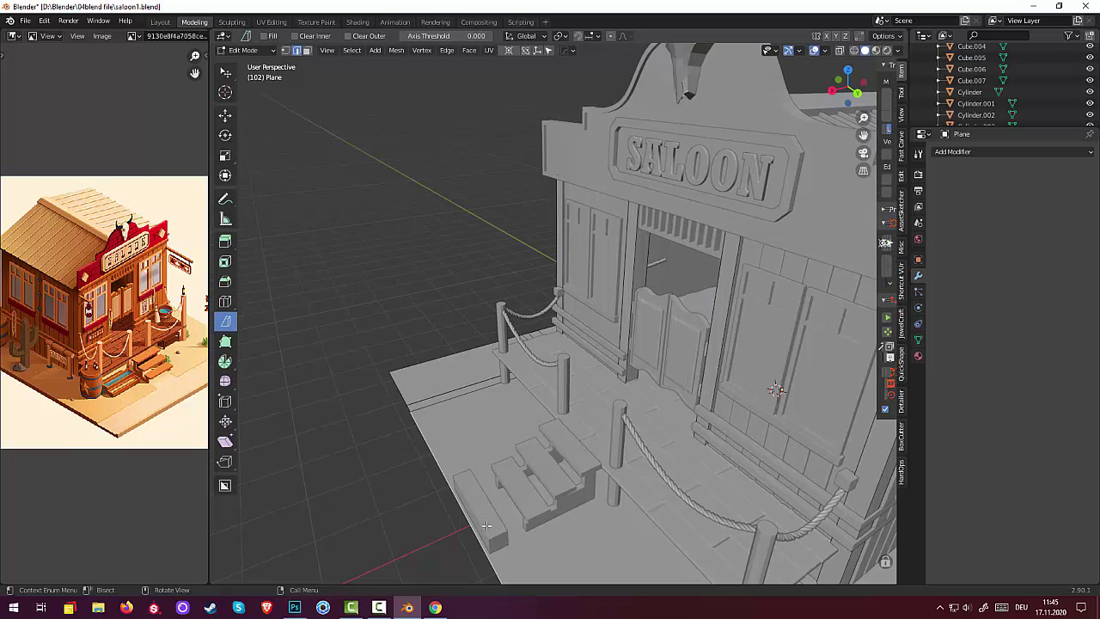
{"action": "left_click", "coordinate": [237, 52]}
{"action": "left_click", "coordinate": [242, 77]}
{"action": "left_click", "coordinate": [242, 50]}
{"action": "left_click", "coordinate": [249, 63]}
Put the long block in Edit Mode and inset its top face by about 0.034
{"action": "left_click", "coordinate": [482, 507]}
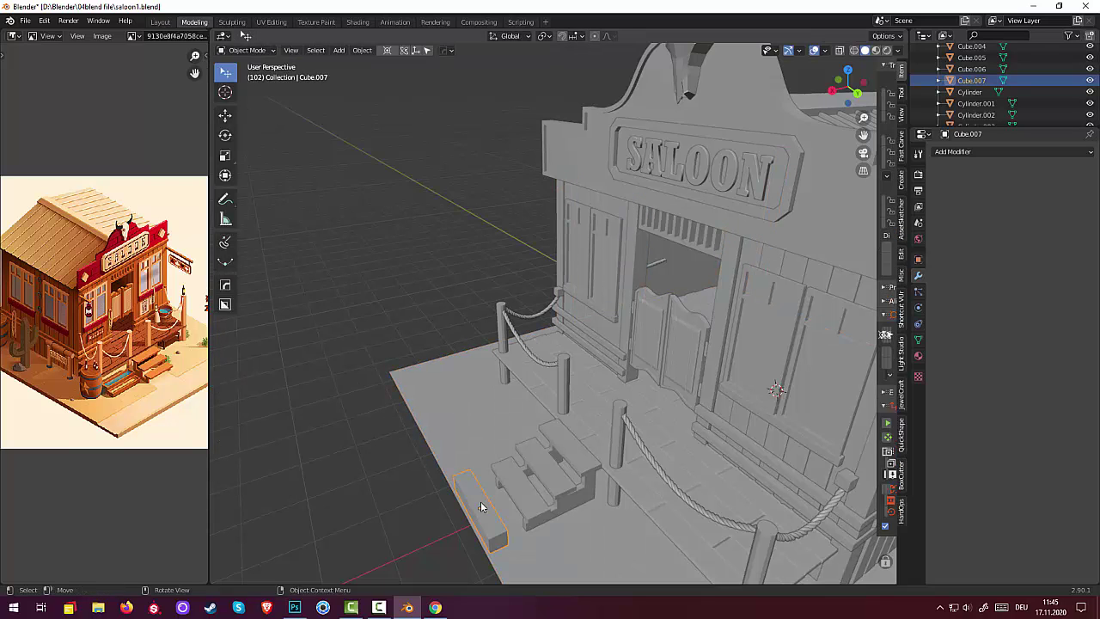
{"action": "left_click", "coordinate": [247, 50]}
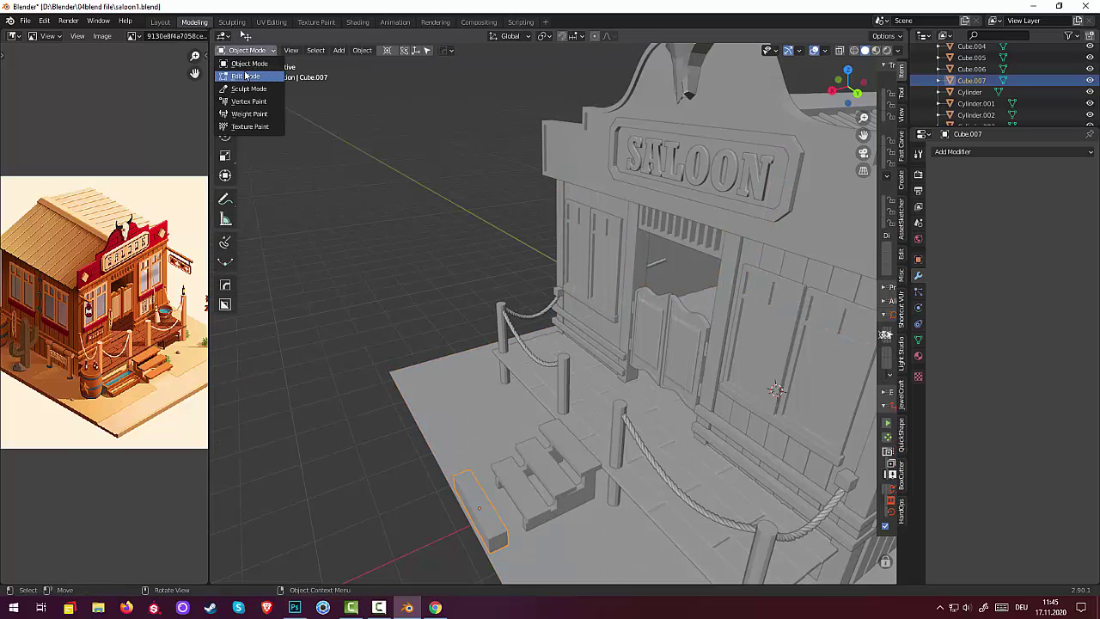
{"action": "left_click", "coordinate": [245, 76]}
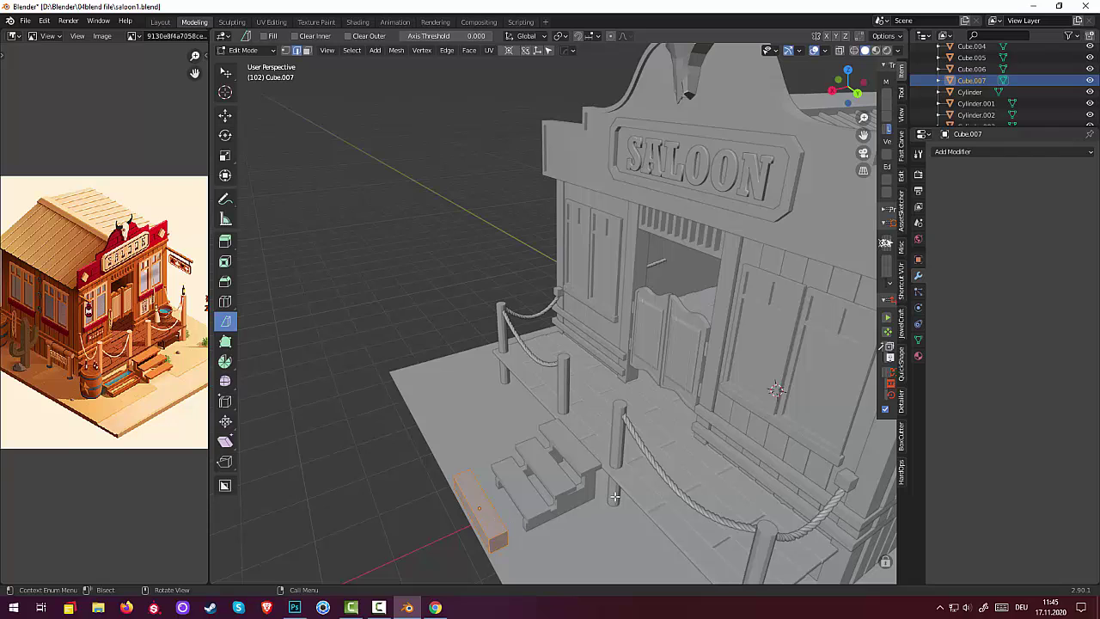
{"action": "left_click_drag", "start_coordinate": [479, 507], "coordinate": [764, 484]}
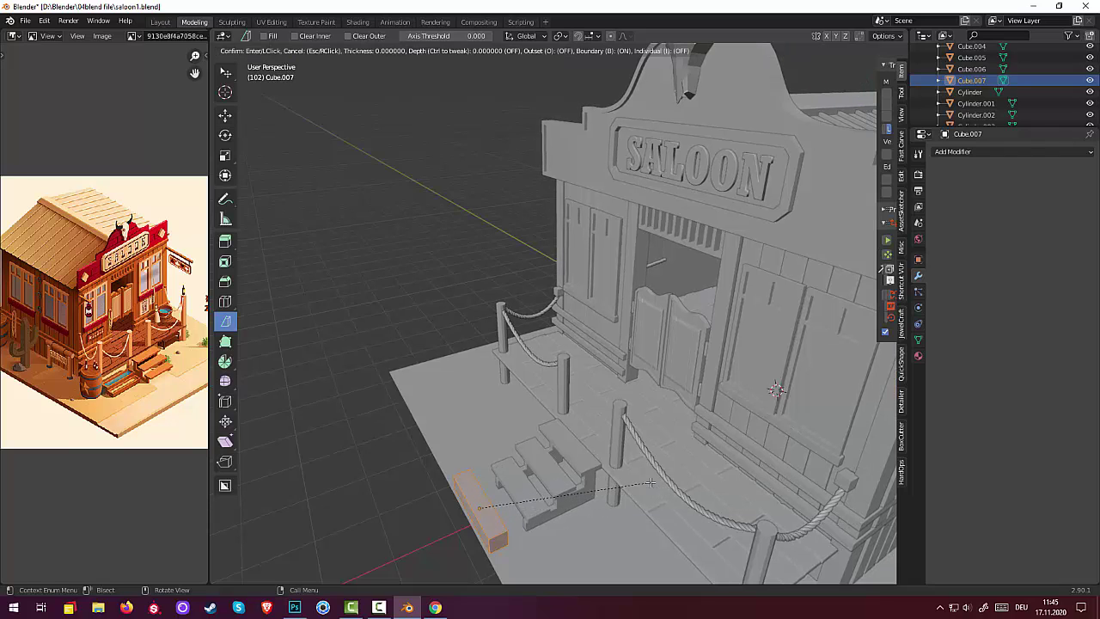
{"action": "mouse_move", "coordinate": [764, 484]}
{"action": "middle_mouse_down"}
{"action": "mouse_move", "coordinate": [625, 540]}
{"action": "mouse_move", "coordinate": [433, 452]}
{"action": "middle_mouse_up"}
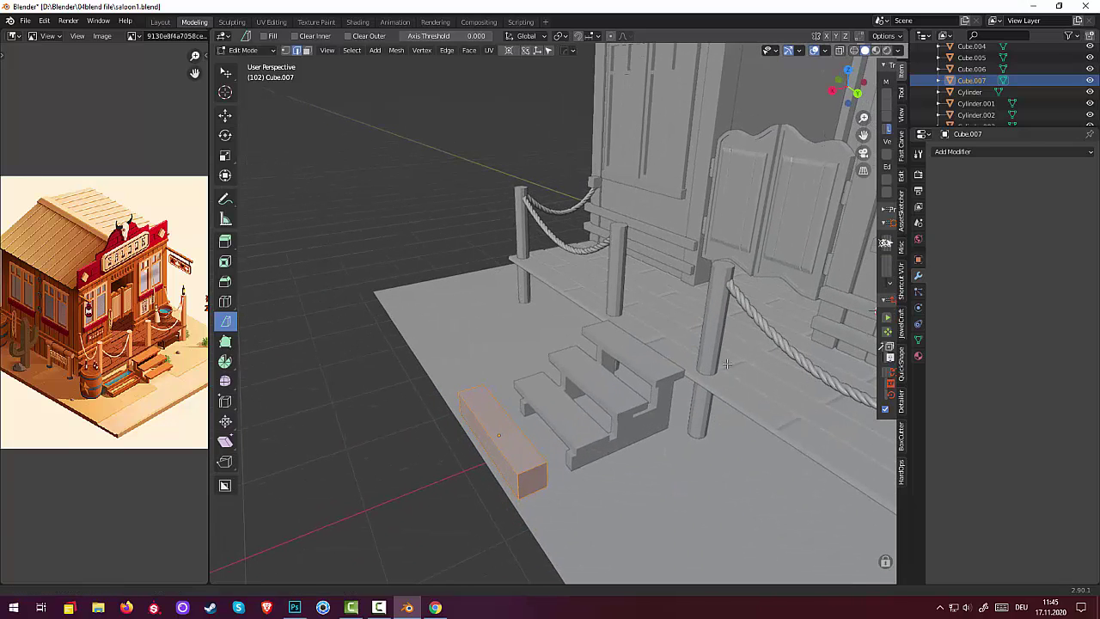
{"action": "key", "text": "alt+a"}
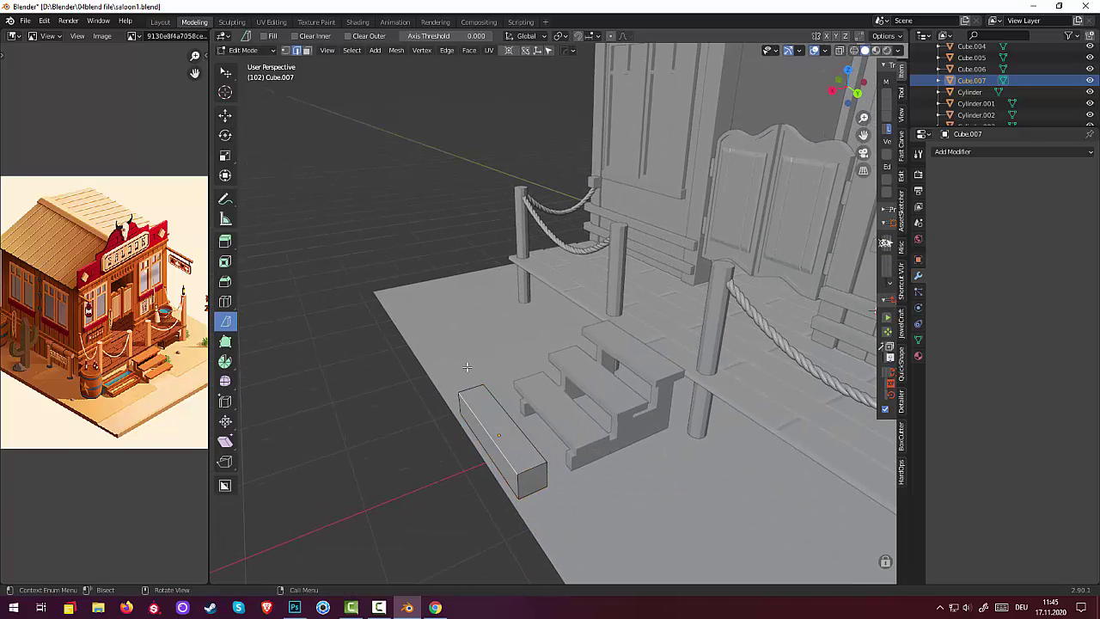
{"action": "left_click", "coordinate": [307, 50]}
{"action": "key", "text": "l"}
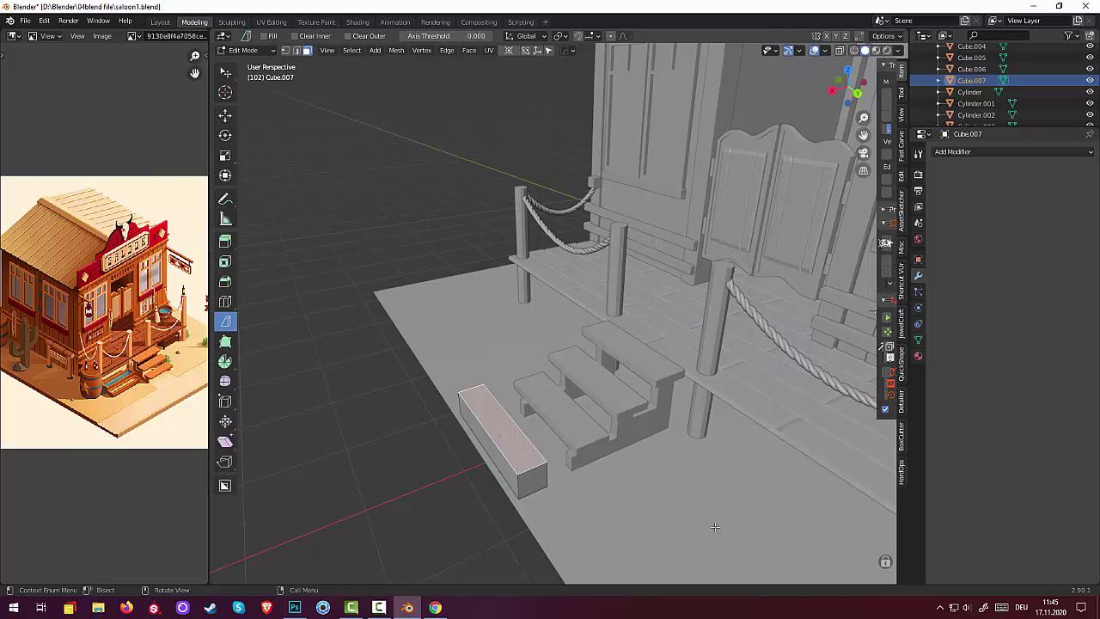
{"action": "key", "text": "i"}
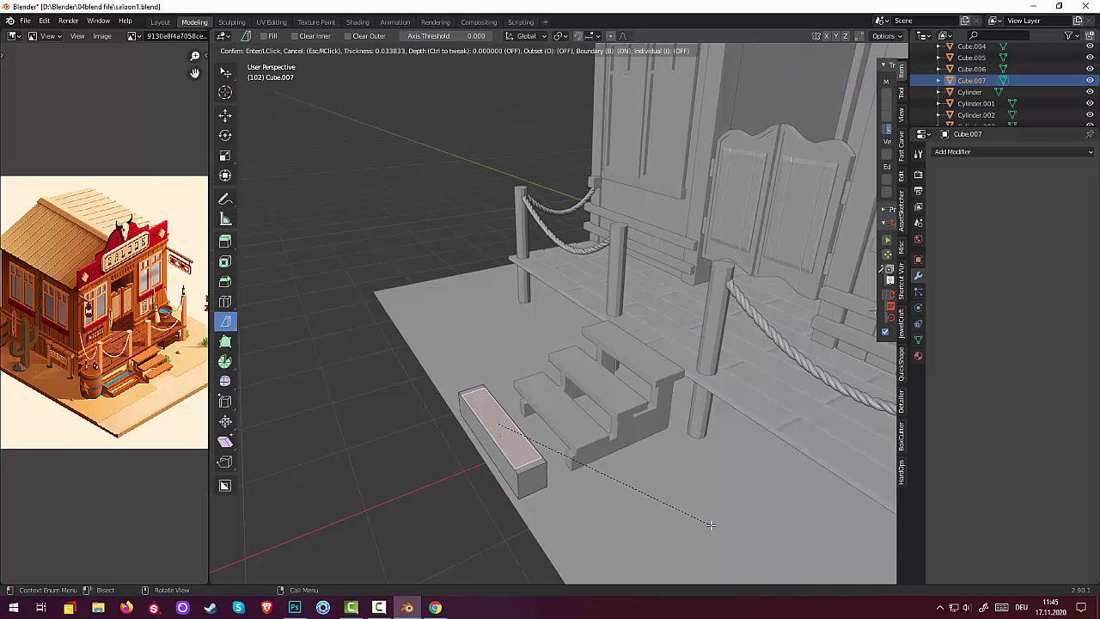
{"action": "left_click", "coordinate": [712, 524]}
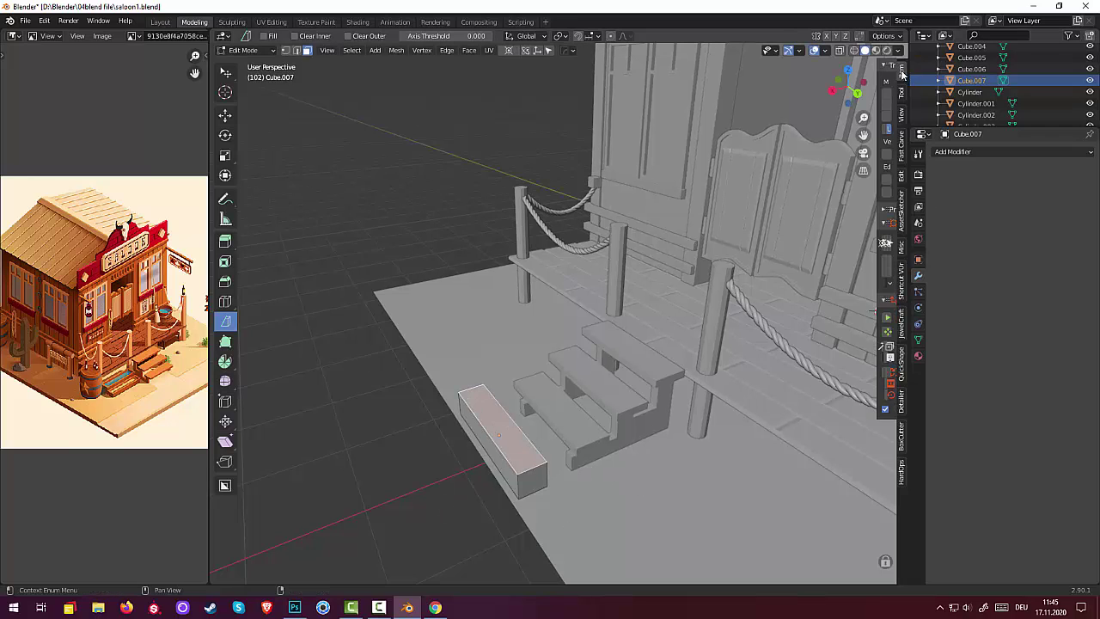
Apply the block's transforms, then inset its top face and extrude it down into a hollow
{"action": "left_click_drag", "start_coordinate": [883, 78], "coordinate": [769, 86]}
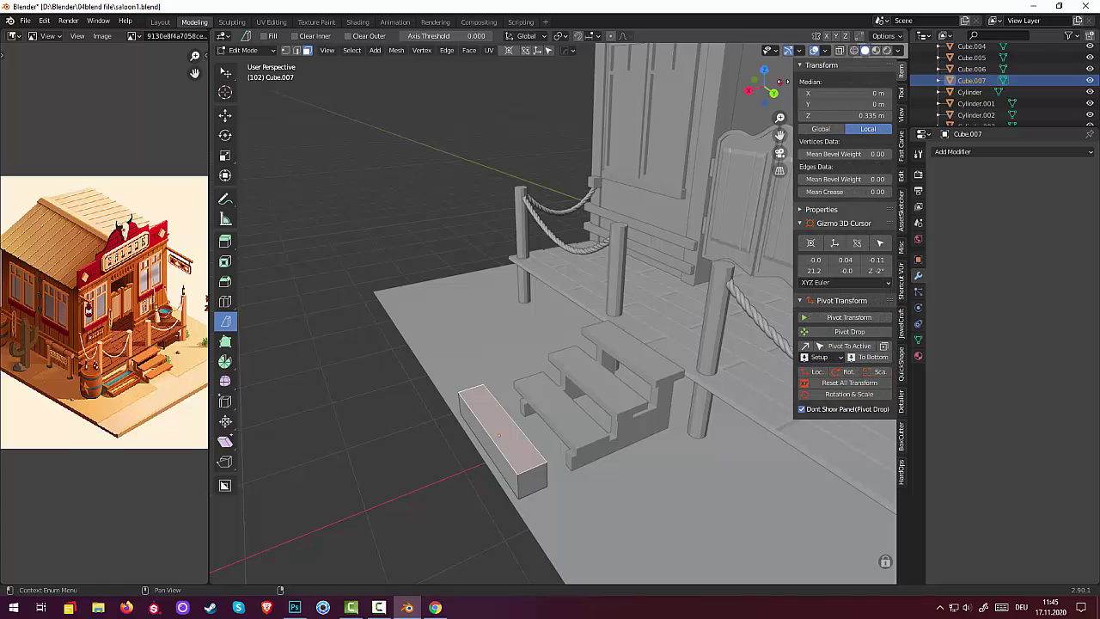
{"action": "left_click", "coordinate": [842, 383]}
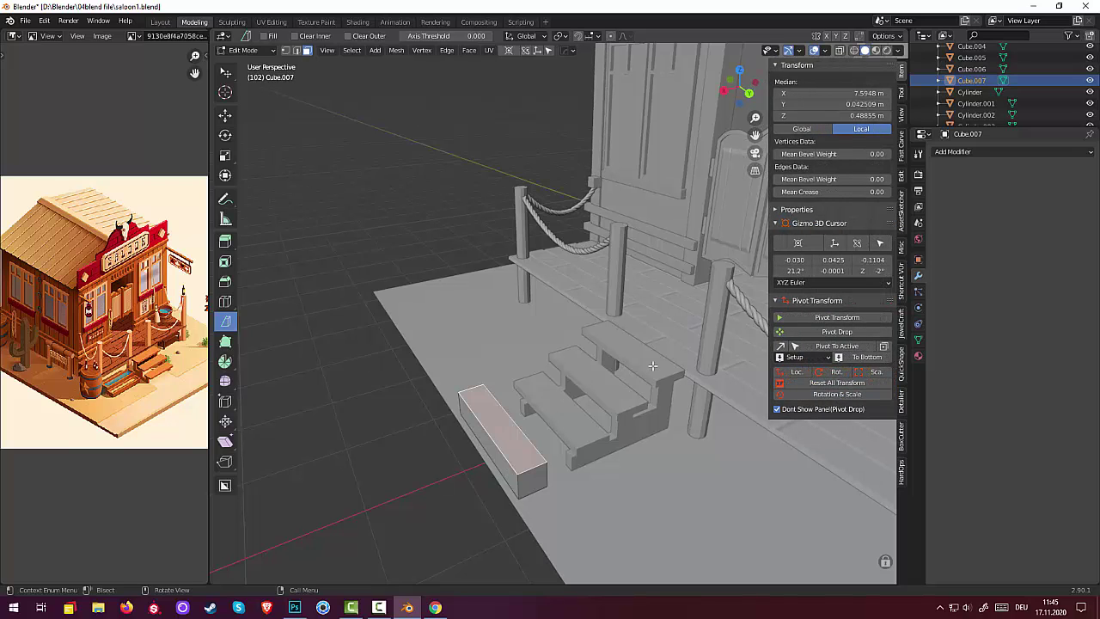
{"action": "key", "text": "i"}
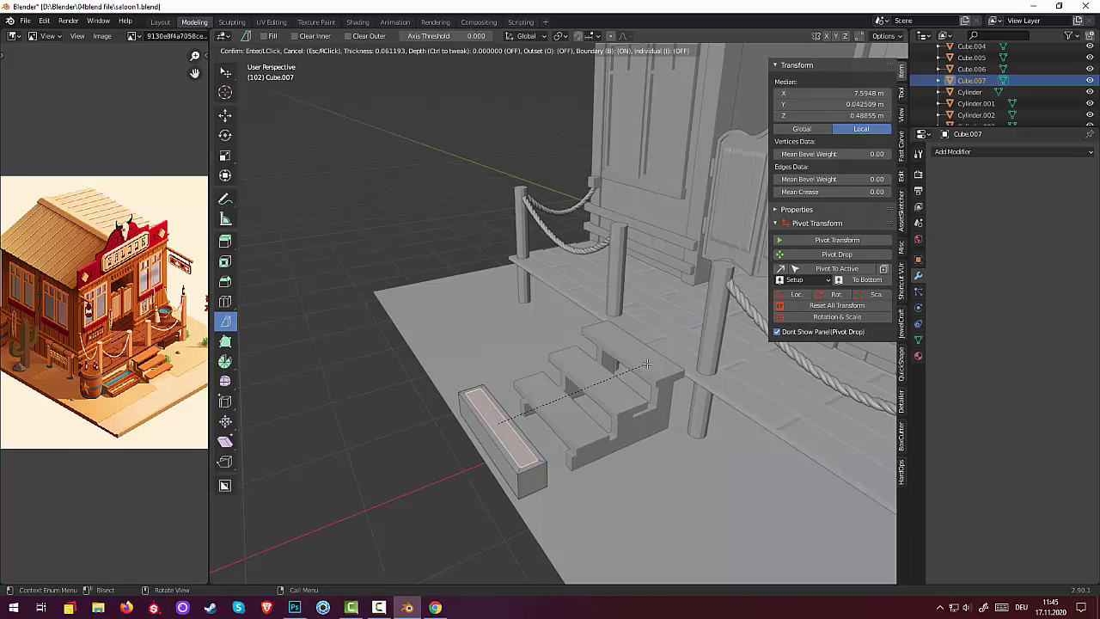
{"action": "left_click", "coordinate": [647, 364]}
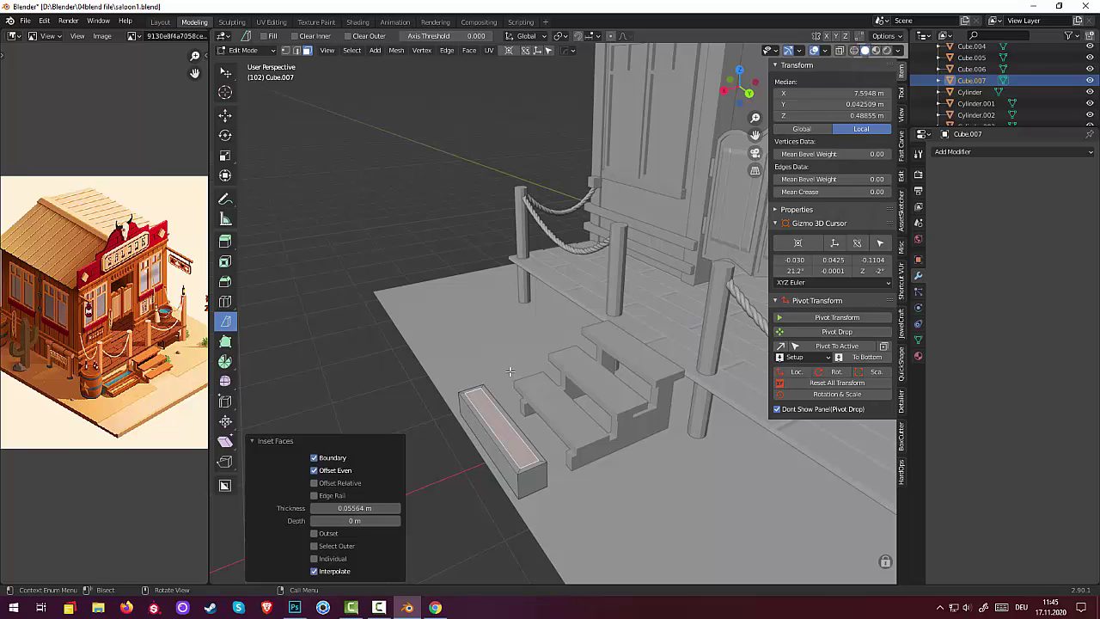
{"action": "key", "text": "e"}
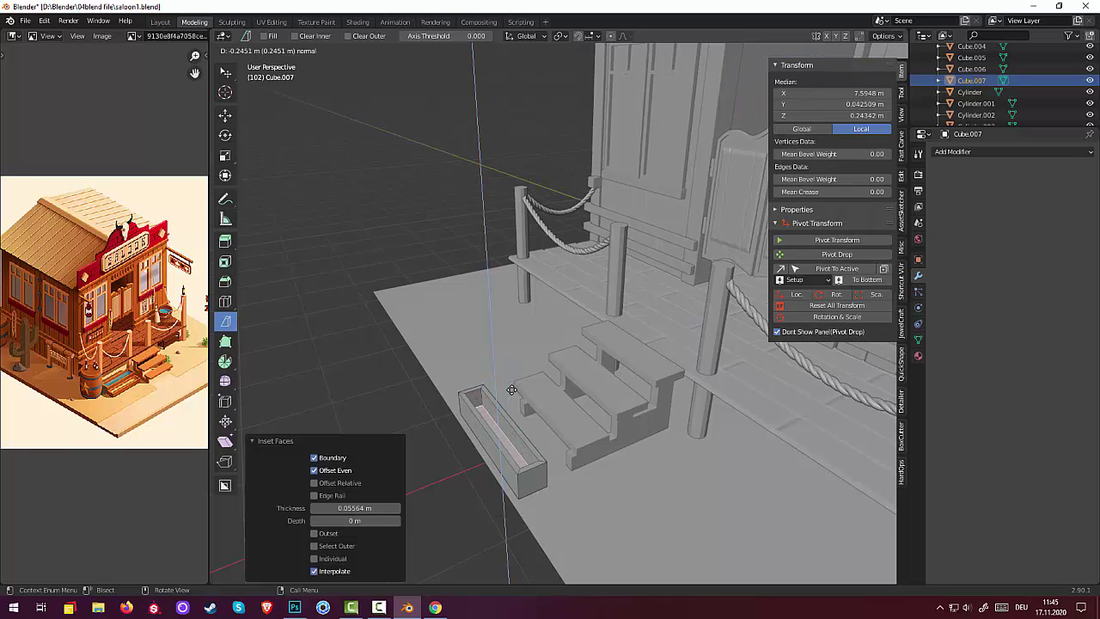
{"action": "left_click", "coordinate": [511, 389]}
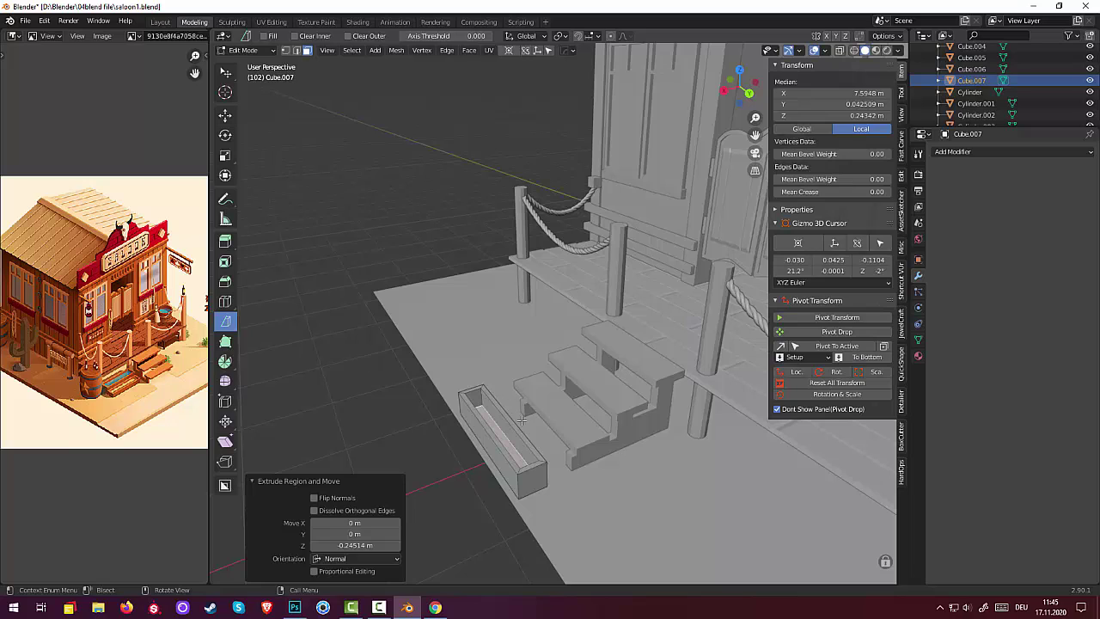
Undo the last change, select the trough's top rim loop and start scaling it
{"action": "key", "text": "ctrl+z"}
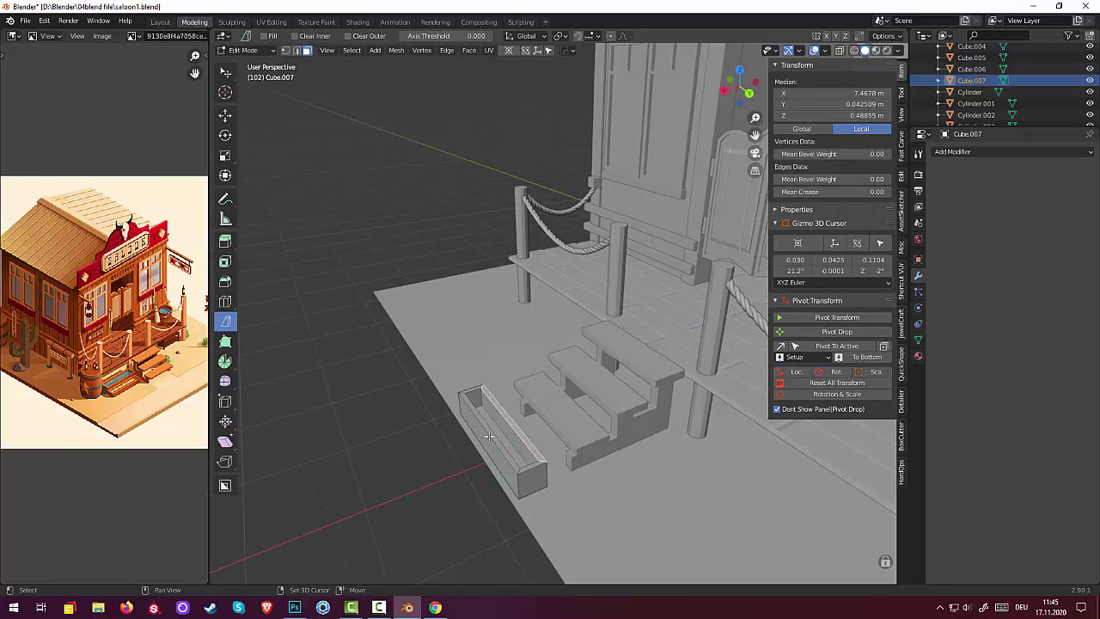
{"action": "left_click", "coordinate": [488, 434], "text": "alt"}
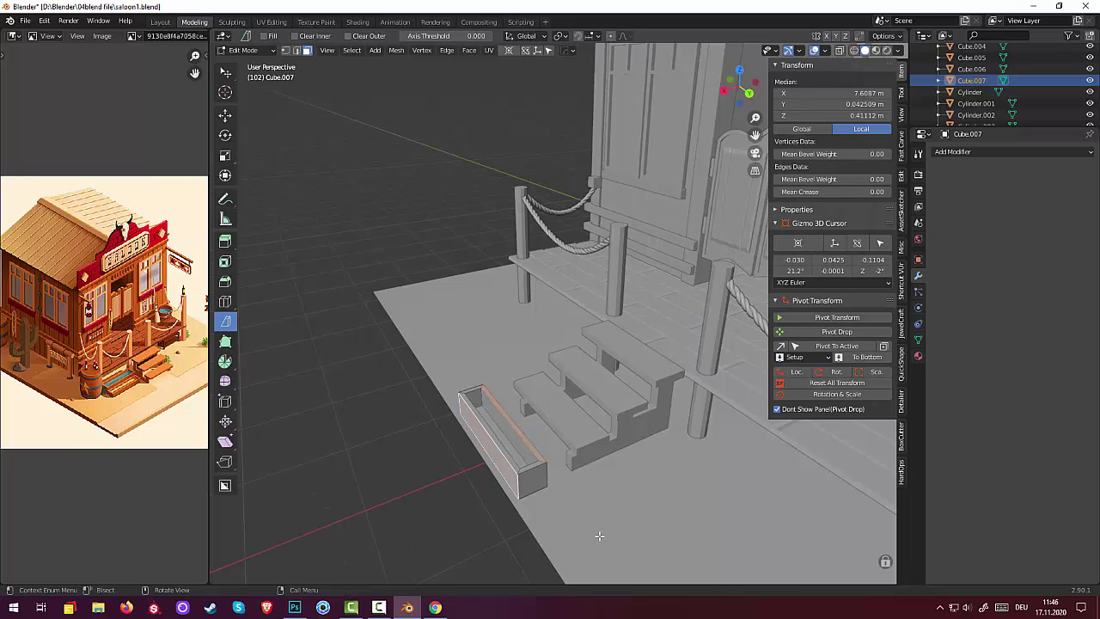
{"action": "left_click", "coordinate": [530, 466], "text": "alt"}
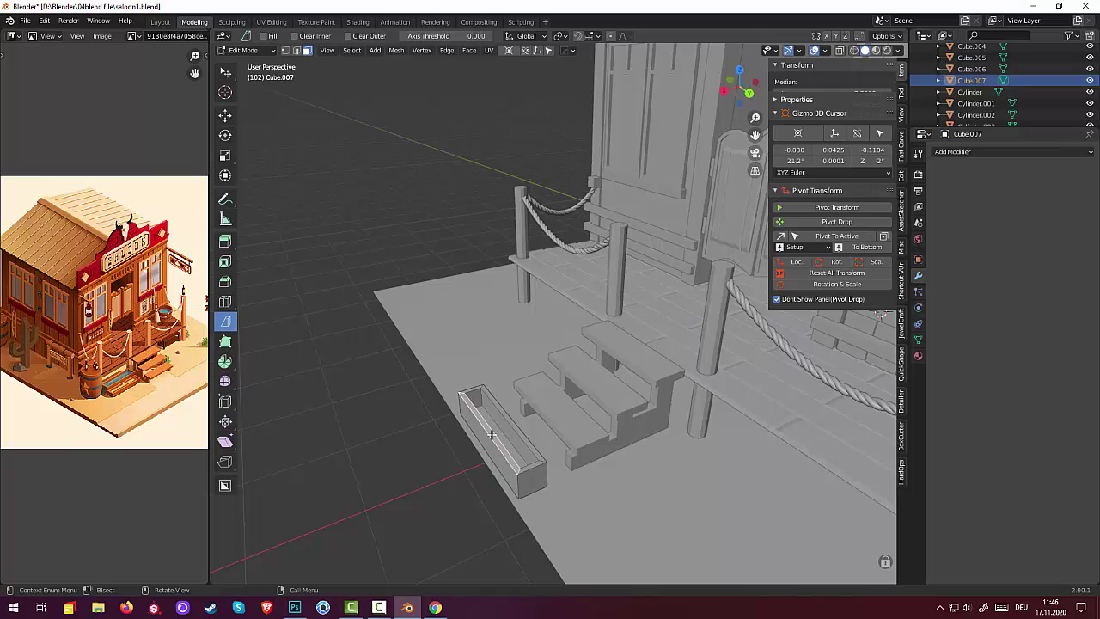
{"action": "left_click", "coordinate": [534, 462], "text": "alt"}
{"action": "left_click", "coordinate": [533, 449], "text": "alt"}
{"action": "mouse_move", "coordinate": [534, 448]}
{"action": "middle_mouse_down"}
{"action": "mouse_move", "coordinate": [614, 398]}
{"action": "mouse_move", "coordinate": [543, 441]}
{"action": "middle_mouse_up"}
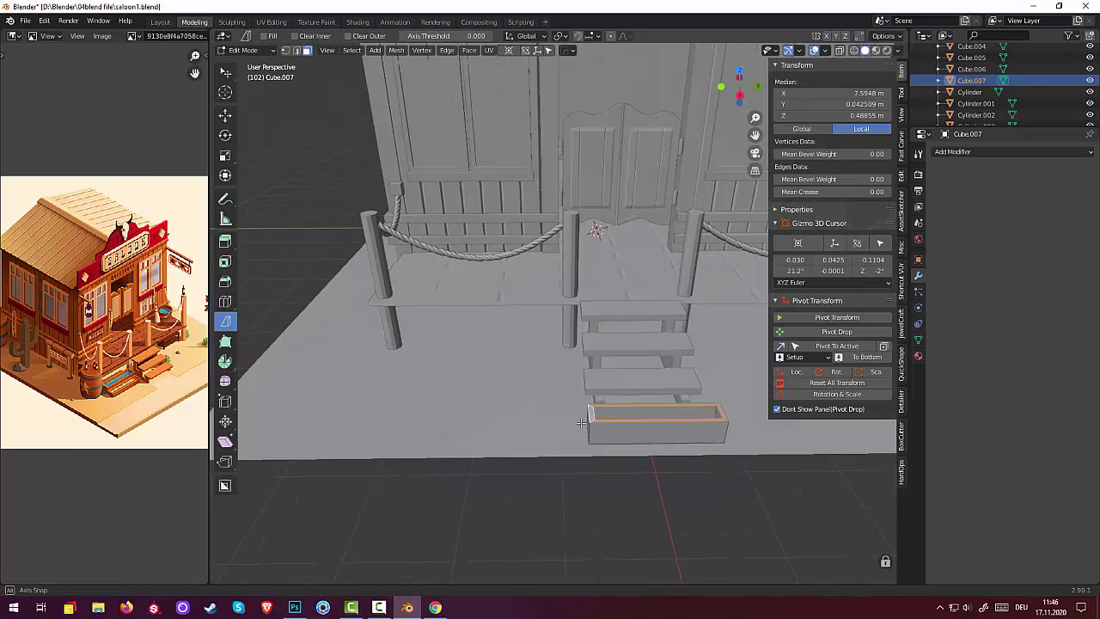
{"action": "key", "text": "s"}
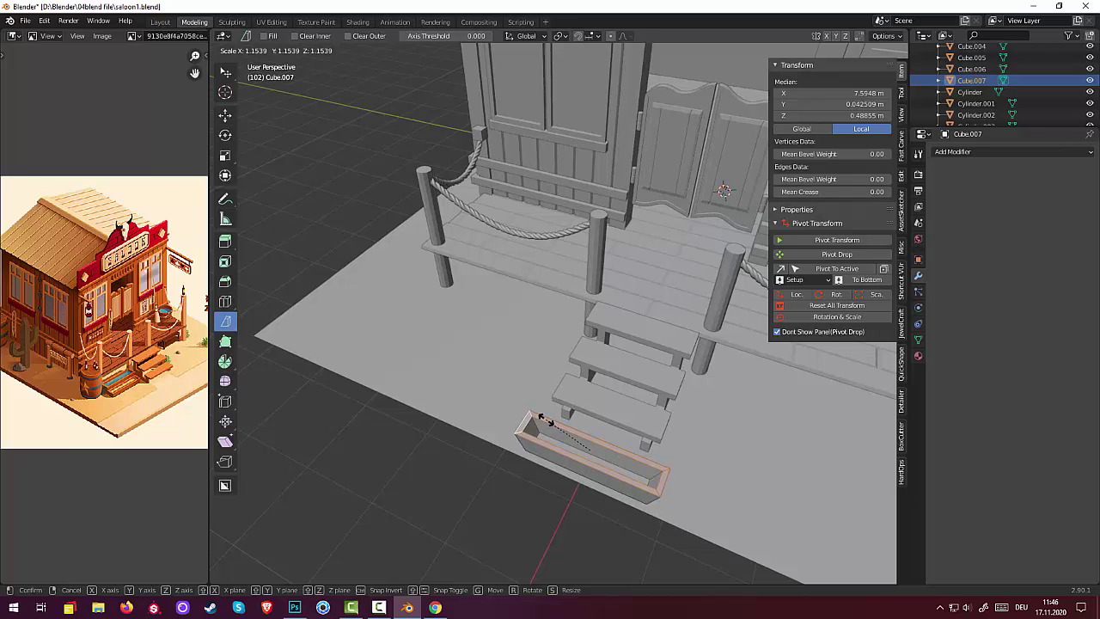
Flare the rim loop to 1.154, stretch it 1.336 along X, and return to Object Mode
{"action": "left_click", "coordinate": [542, 419]}
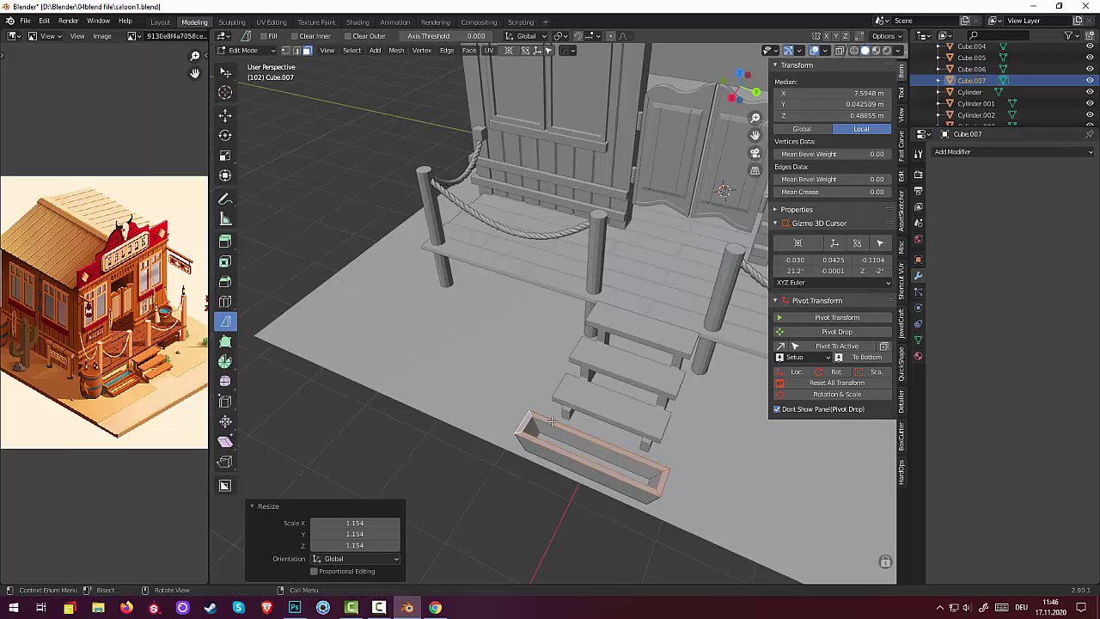
{"action": "key", "text": "s"}
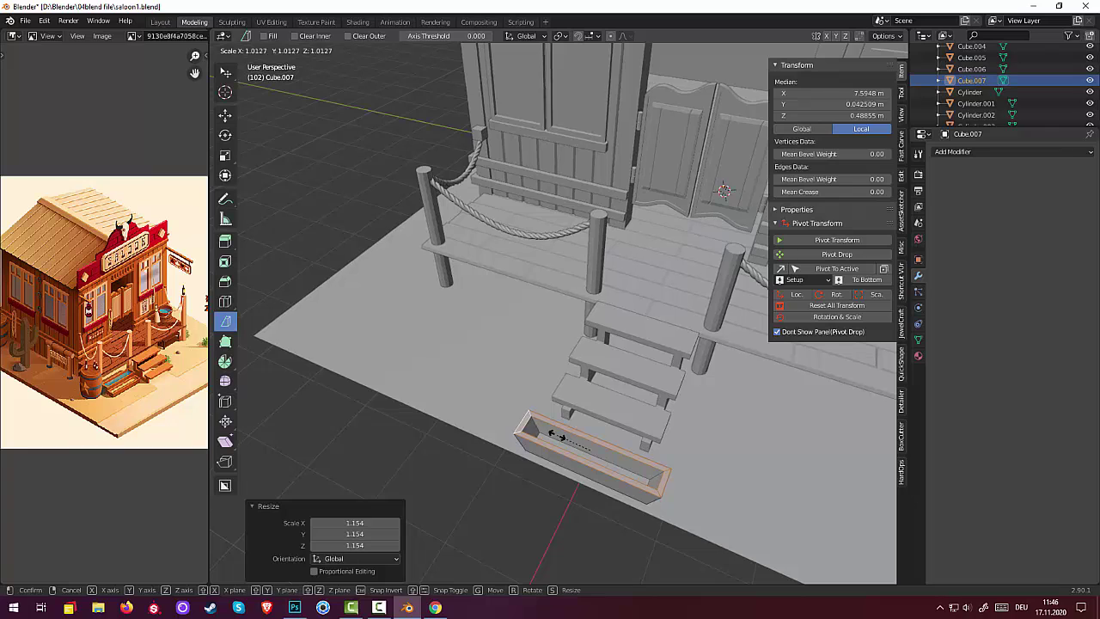
{"action": "key", "text": "x"}
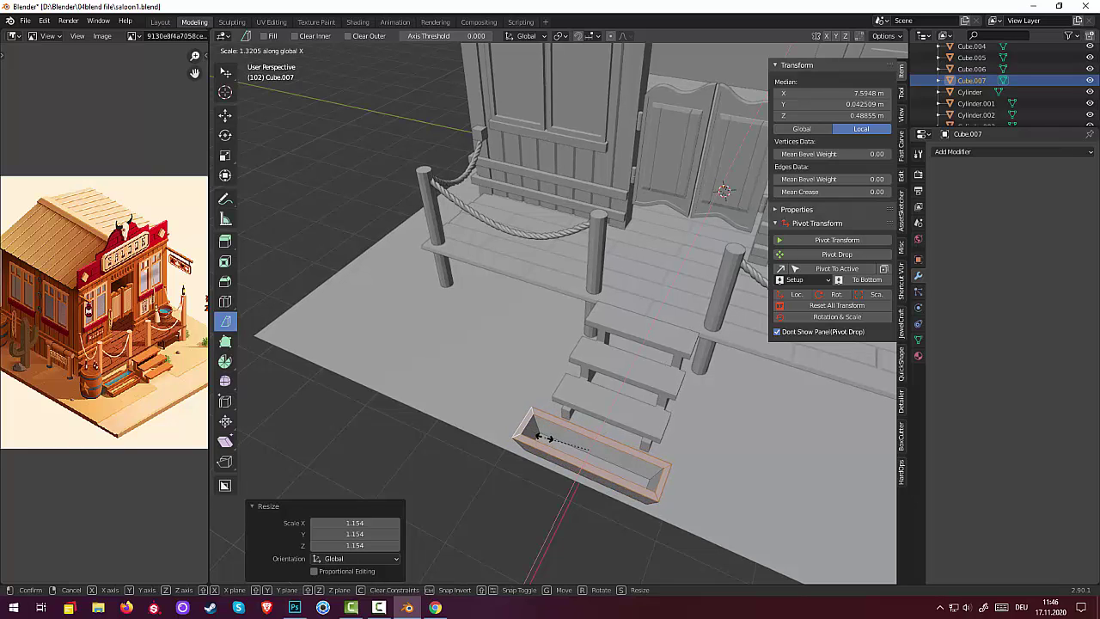
{"action": "left_click", "coordinate": [545, 438]}
{"action": "mouse_move", "coordinate": [602, 481]}
{"action": "middle_mouse_down"}
{"action": "mouse_move", "coordinate": [704, 403]}
{"action": "mouse_move", "coordinate": [702, 438]}
{"action": "mouse_move", "coordinate": [692, 425]}
{"action": "middle_mouse_up"}
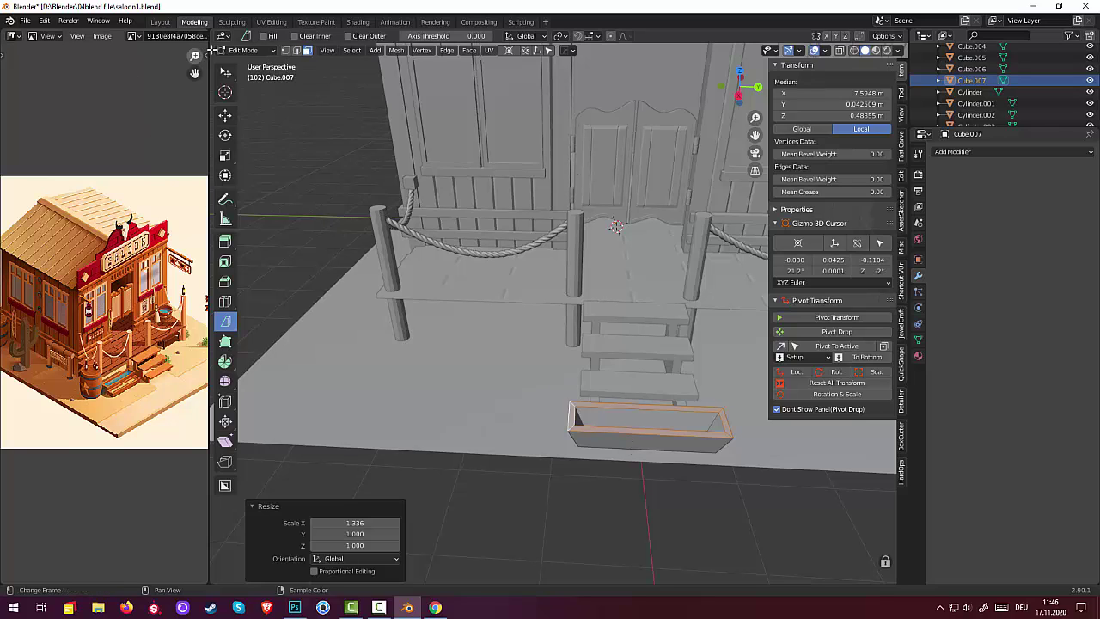
{"action": "left_click", "coordinate": [247, 50]}
{"action": "left_click", "coordinate": [249, 64]}
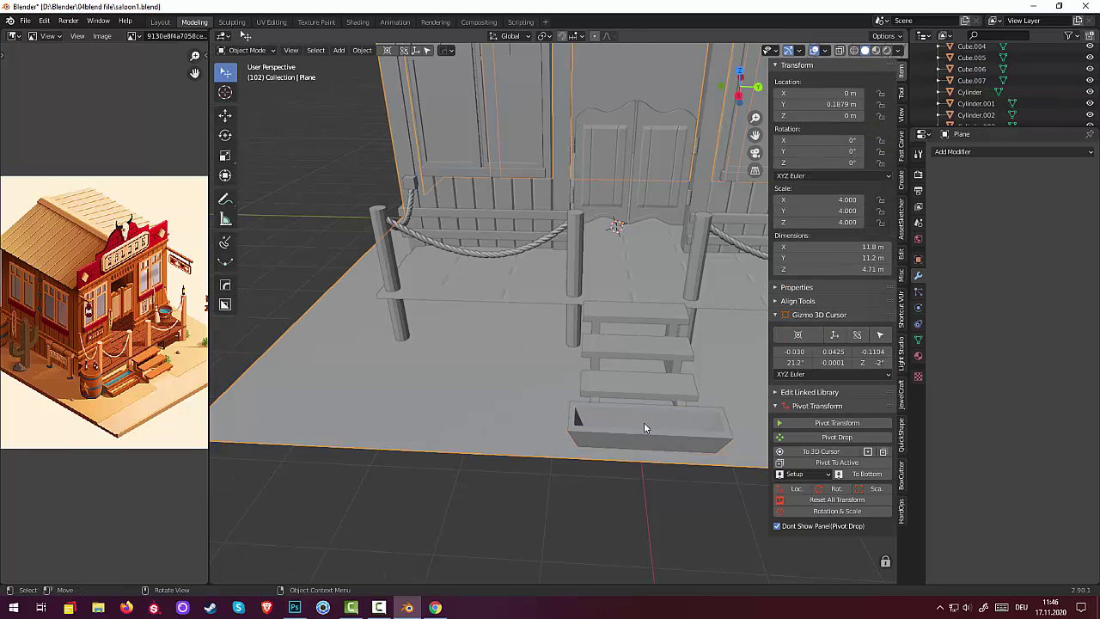
{"action": "mouse_move", "coordinate": [646, 437]}
{"action": "middle_mouse_down"}
{"action": "mouse_move", "coordinate": [672, 432]}
{"action": "mouse_move", "coordinate": [737, 498]}
{"action": "middle_mouse_up"}
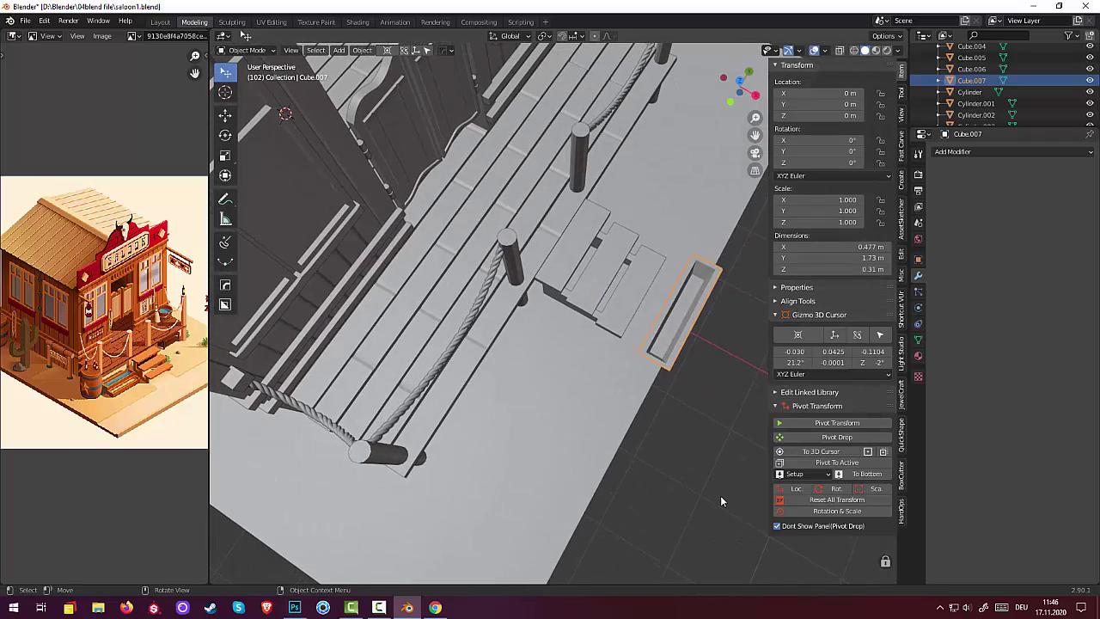
In top view, move the trough beside the stairs and place a duplicate next to it
{"action": "key", "text": "KP_7"}
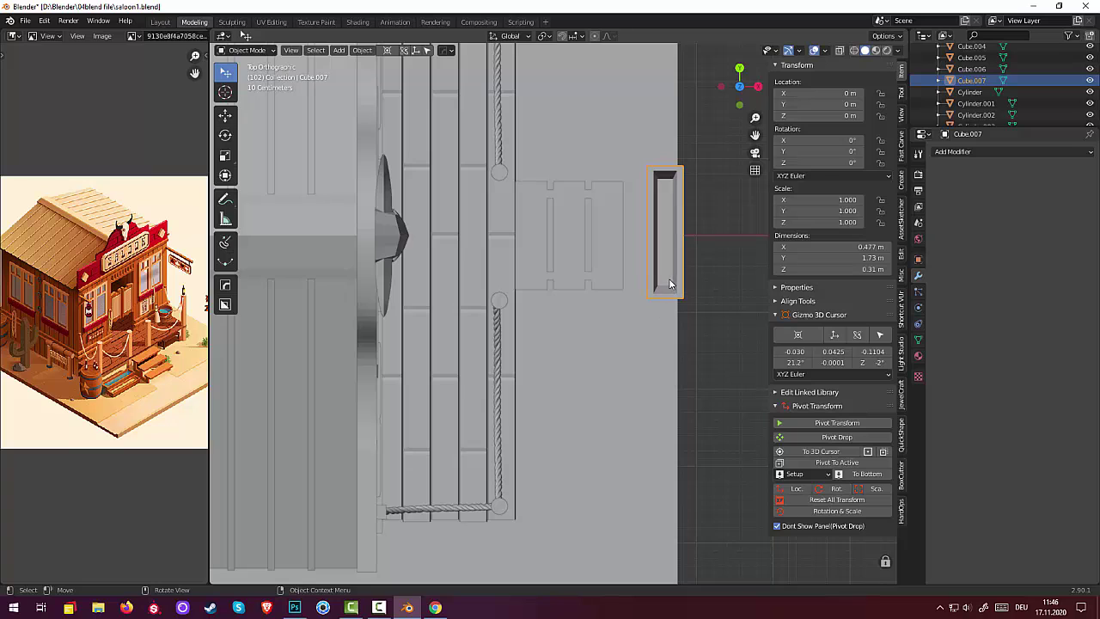
{"action": "key", "text": "g"}
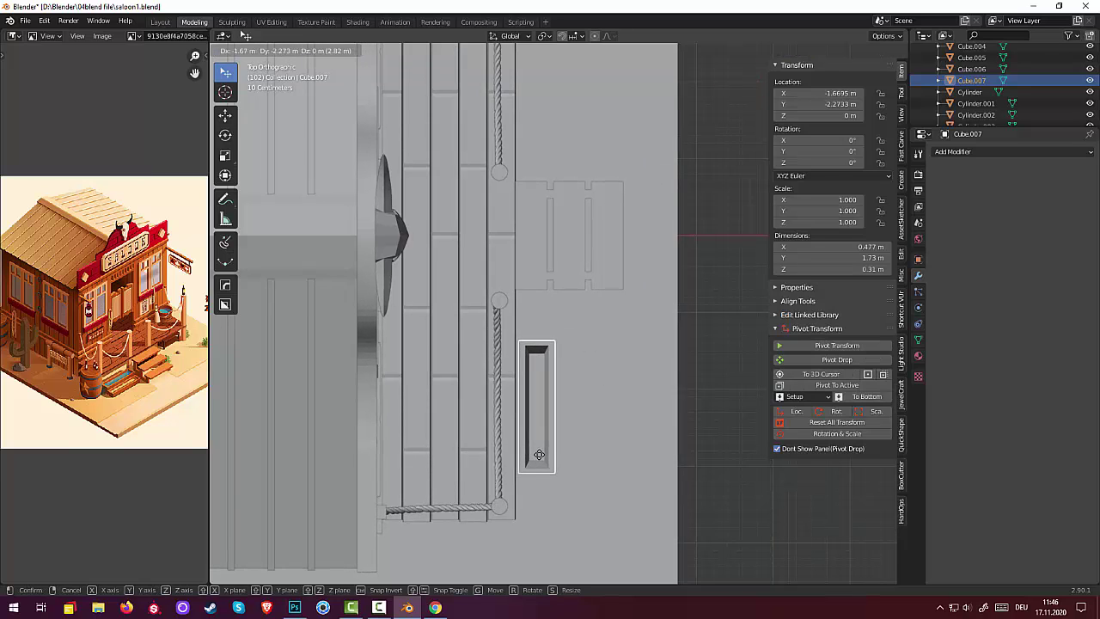
{"action": "left_click", "coordinate": [538, 455]}
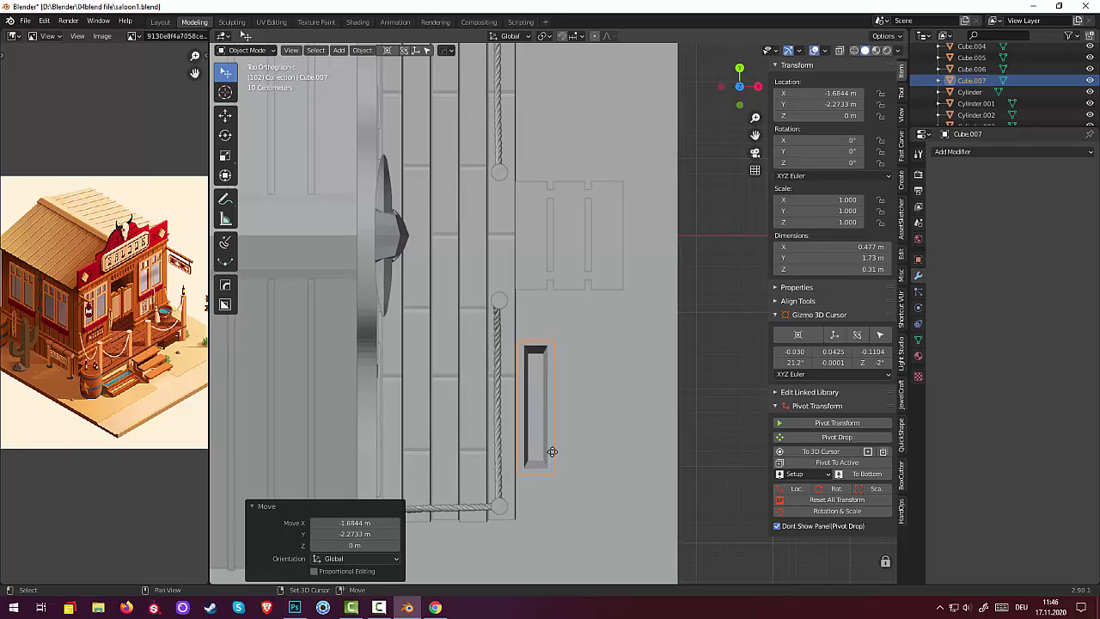
{"action": "key", "text": "shift+d"}
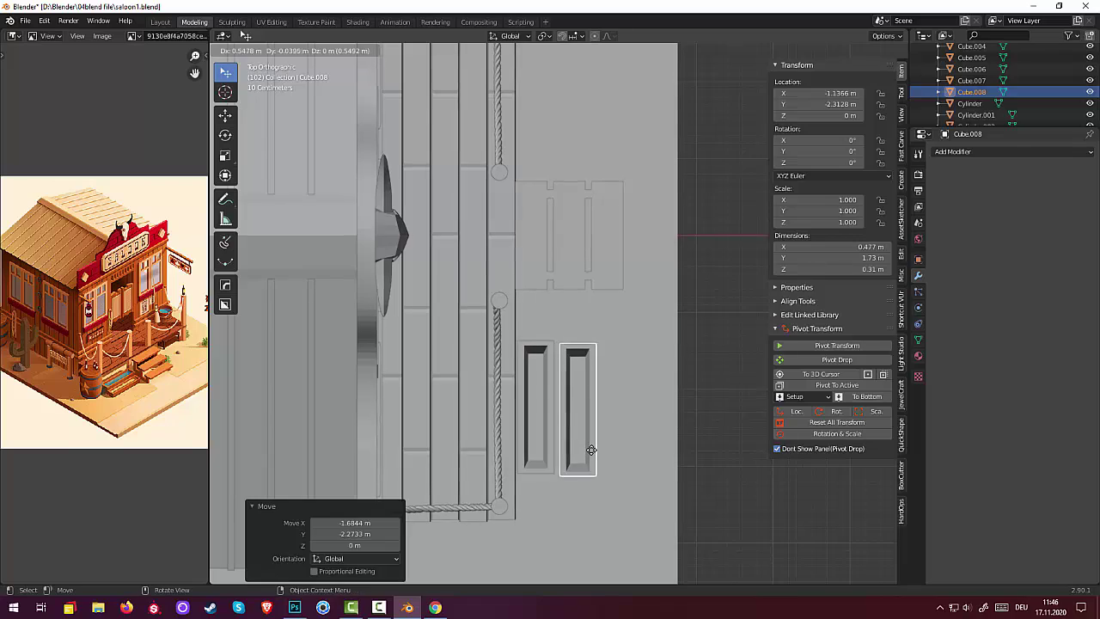
{"action": "left_click", "coordinate": [591, 447]}
{"action": "mouse_move", "coordinate": [593, 447]}
{"action": "middle_mouse_down"}
{"action": "mouse_move", "coordinate": [626, 442]}
{"action": "mouse_move", "coordinate": [499, 307]}
{"action": "mouse_move", "coordinate": [474, 371]}
{"action": "middle_mouse_up"}
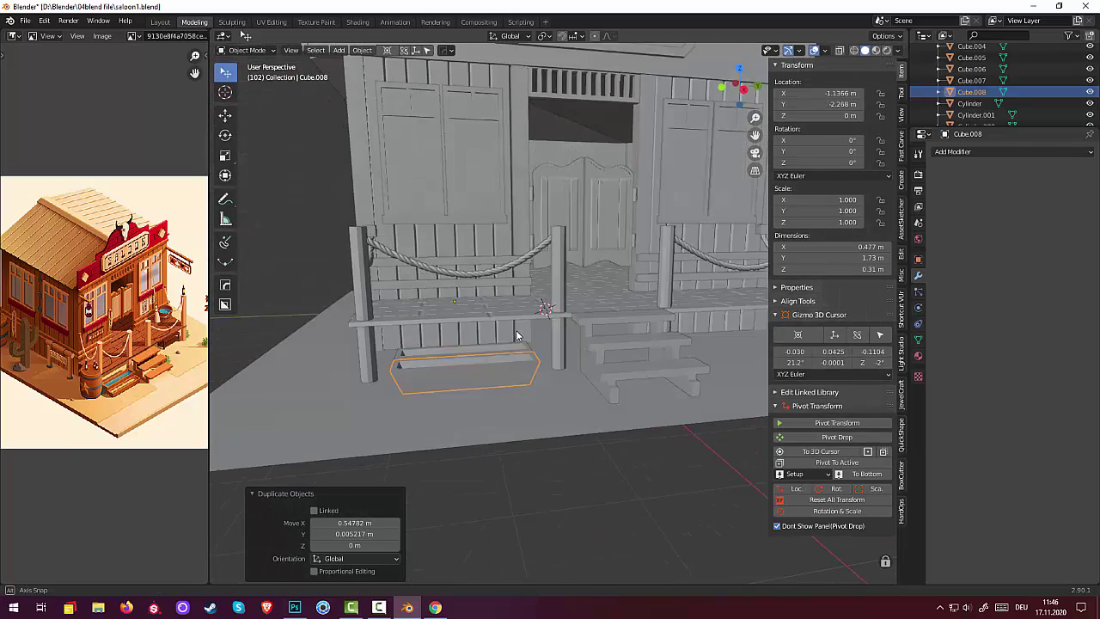
Select the ground plane's face in Edit Mode, then return to Object Mode
{"action": "left_click", "coordinate": [470, 371]}
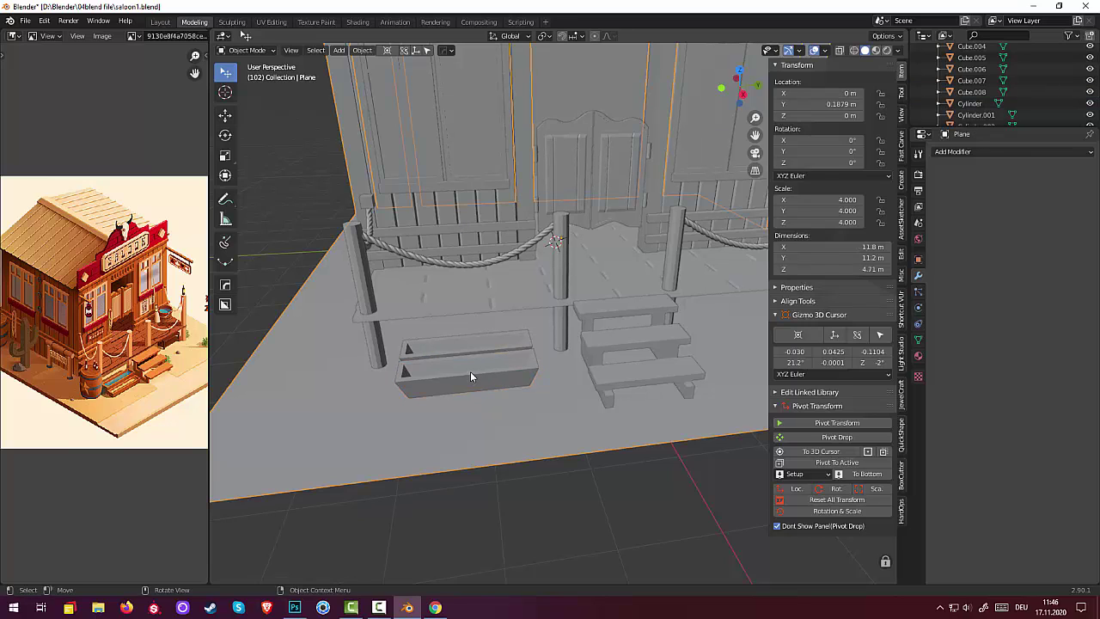
{"action": "mouse_move", "coordinate": [371, 274]}
{"action": "middle_mouse_down"}
{"action": "mouse_move", "coordinate": [367, 229]}
{"action": "mouse_move", "coordinate": [444, 259]}
{"action": "middle_mouse_up"}
{"action": "scroll", "coordinate": [366, 223], "scroll_direction": "down", "scroll_amount": 3}
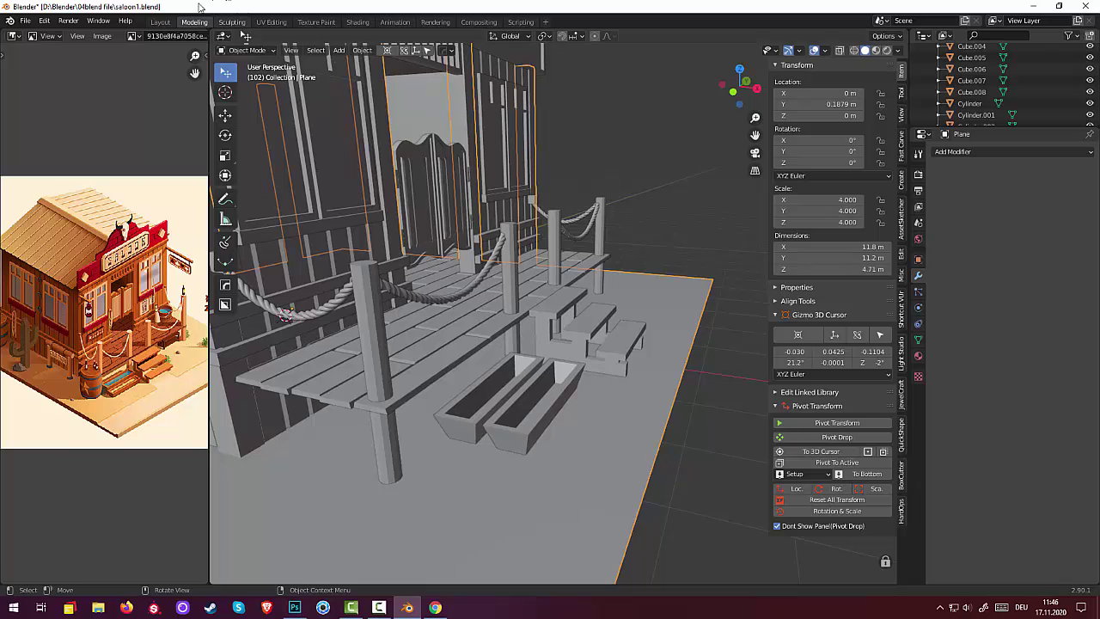
{"action": "left_click", "coordinate": [247, 50]}
{"action": "left_click", "coordinate": [245, 76]}
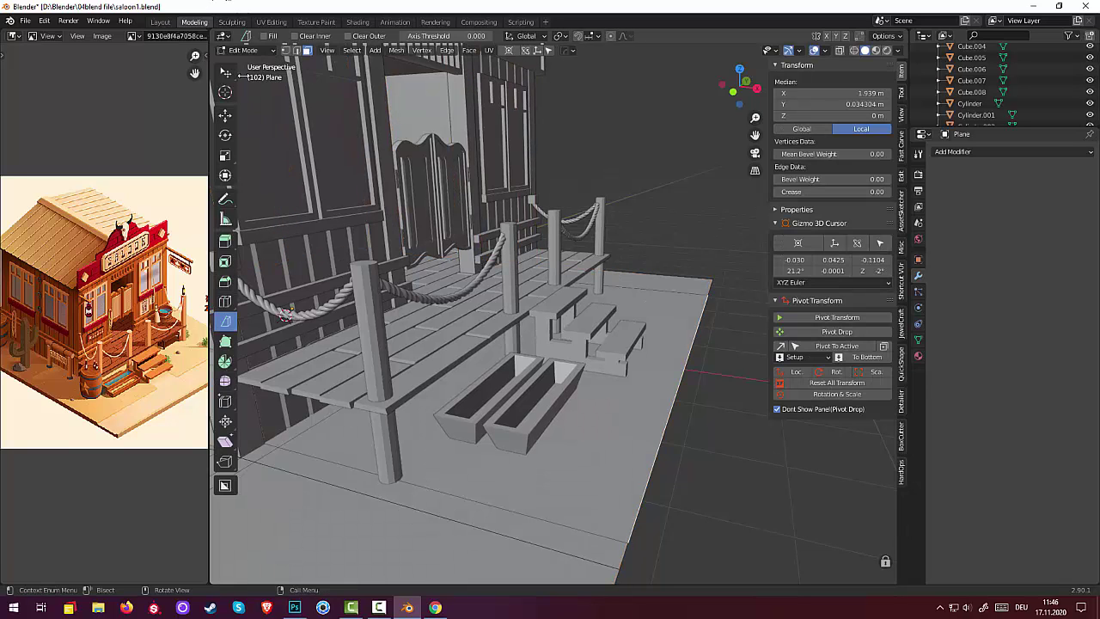
{"action": "left_click", "coordinate": [552, 402]}
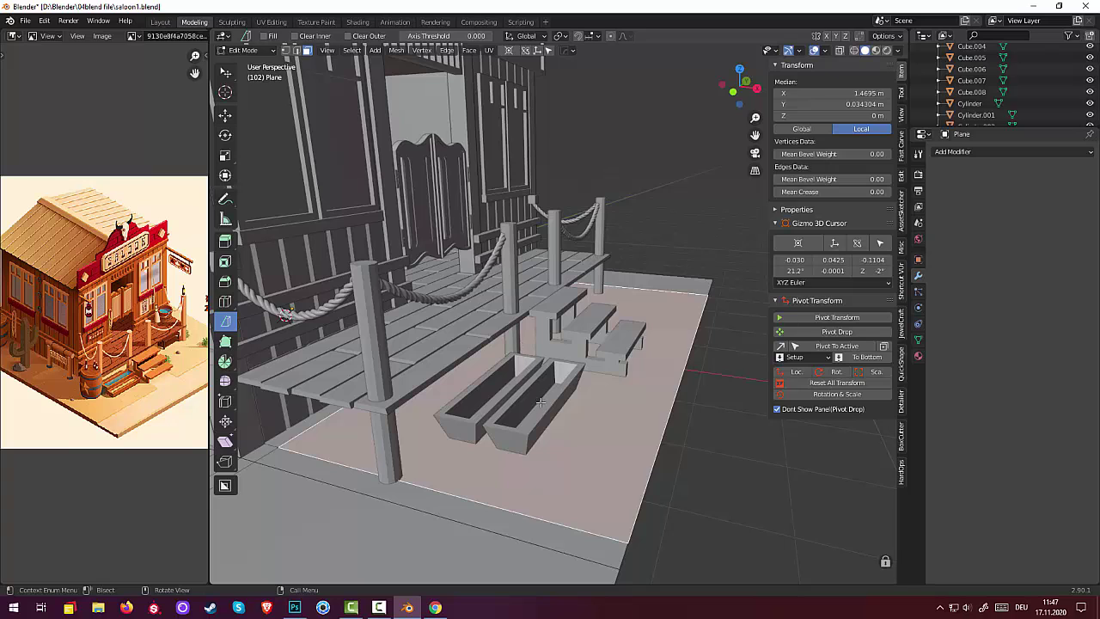
{"action": "left_click", "coordinate": [244, 49]}
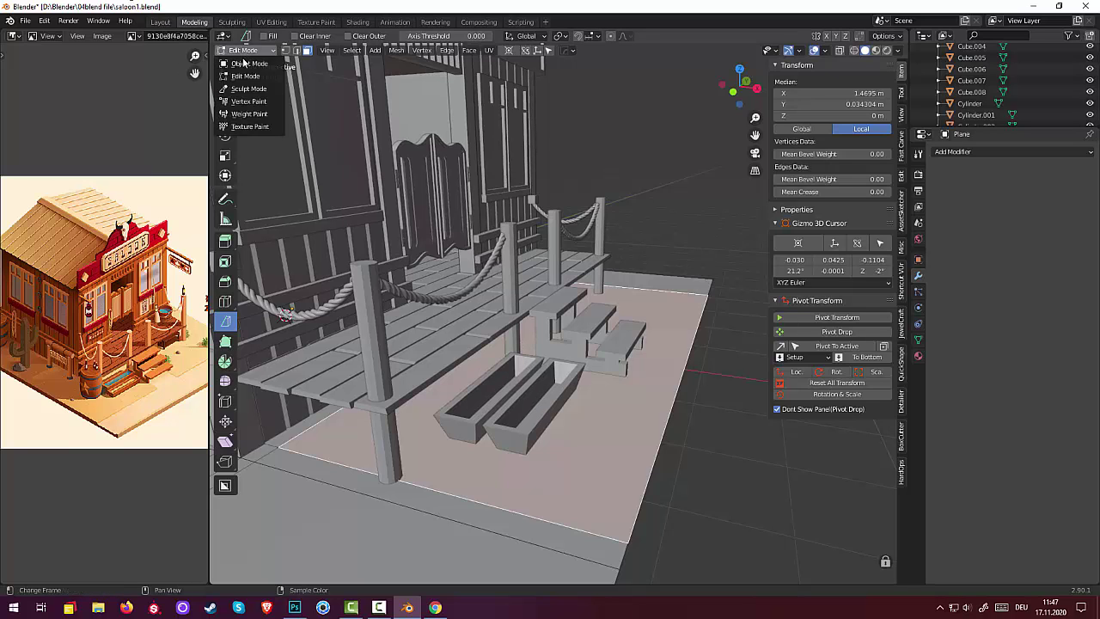
{"action": "left_click", "coordinate": [250, 62]}
Put the second trough in Edit Mode and cancel two attempted moves
{"action": "left_click", "coordinate": [541, 420]}
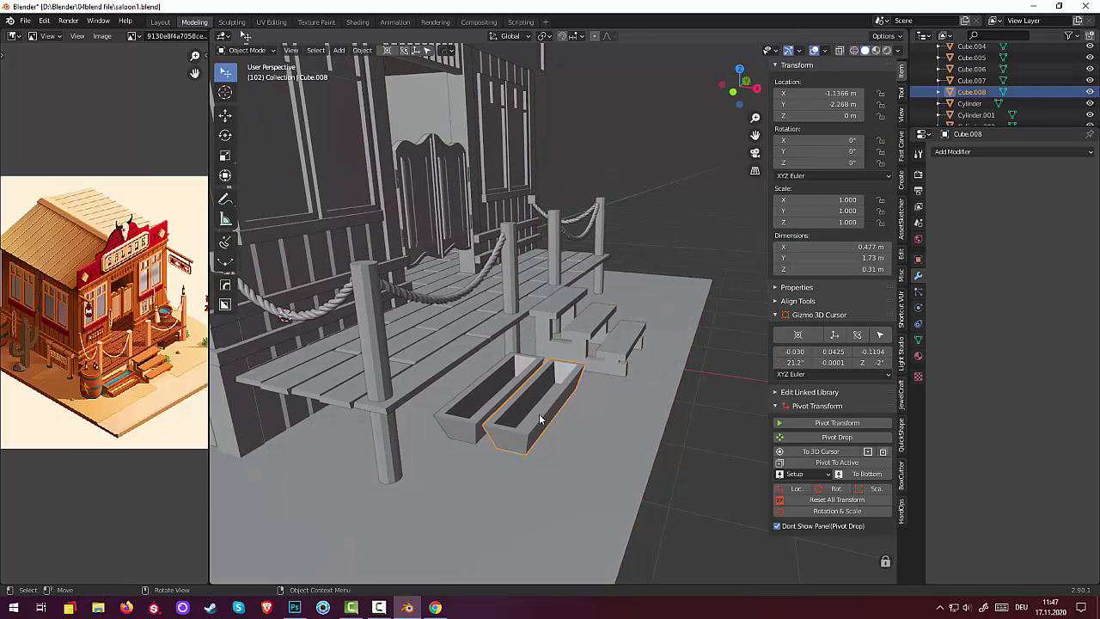
{"action": "left_click", "coordinate": [245, 50]}
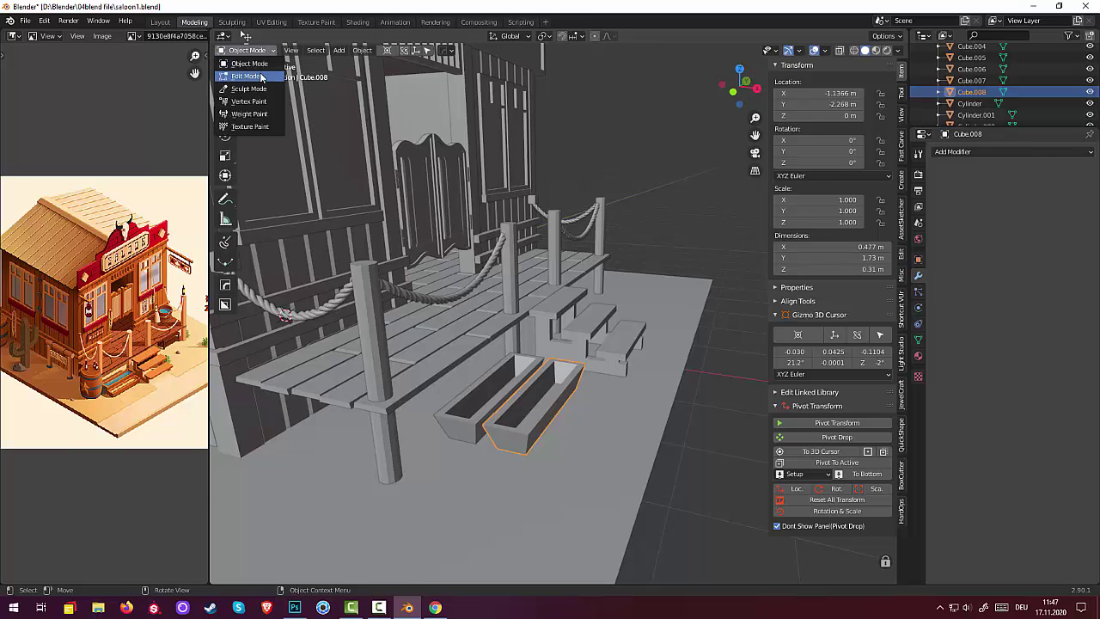
{"action": "left_click", "coordinate": [263, 77]}
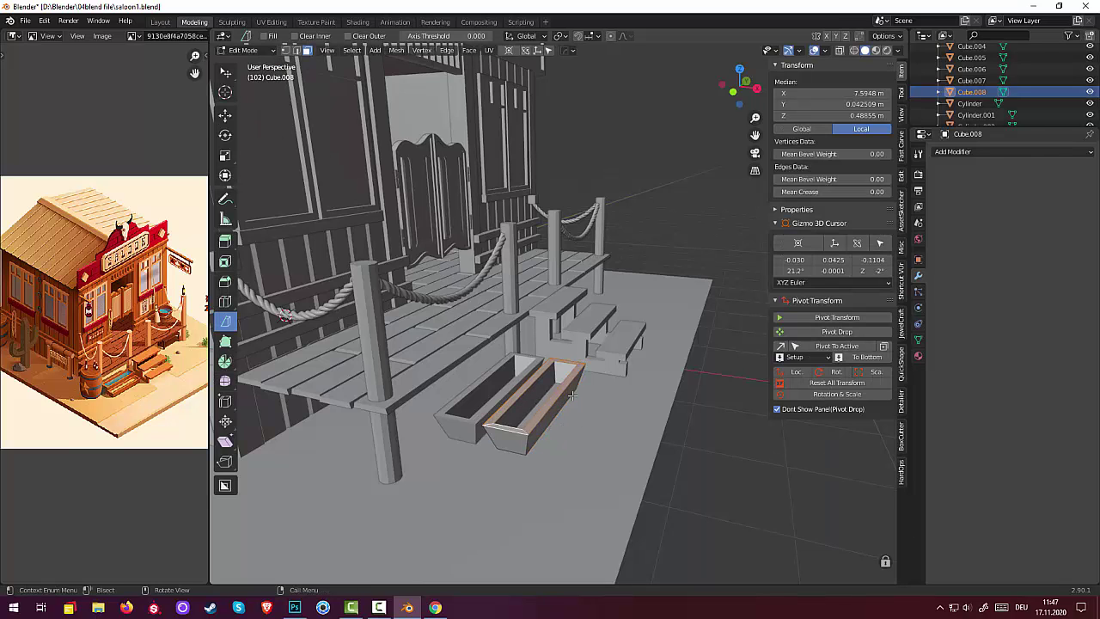
{"action": "key", "text": "g"}
{"action": "key", "text": "z"}
{"action": "key", "text": "z"}
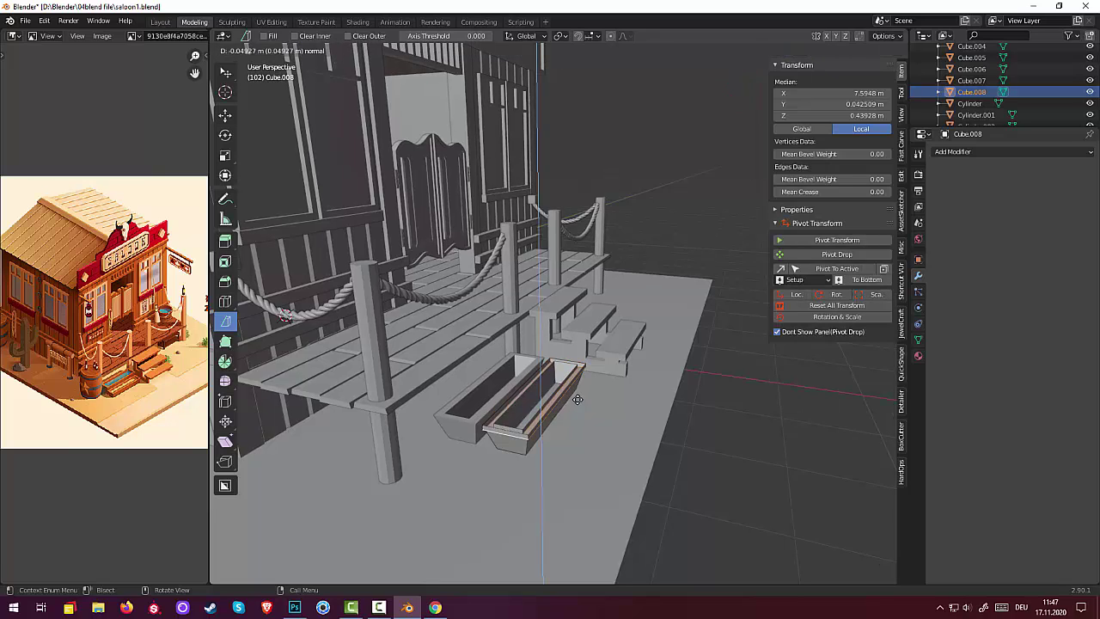
{"action": "right_click", "coordinate": [577, 399]}
{"action": "key", "text": "g"}
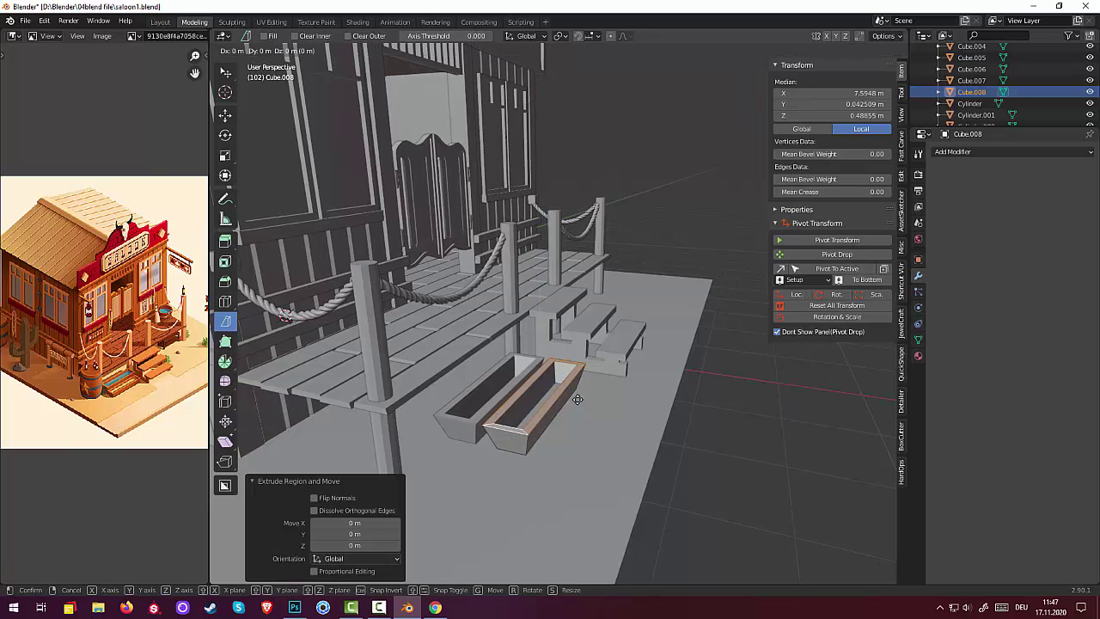
{"action": "right_click", "coordinate": [577, 404]}
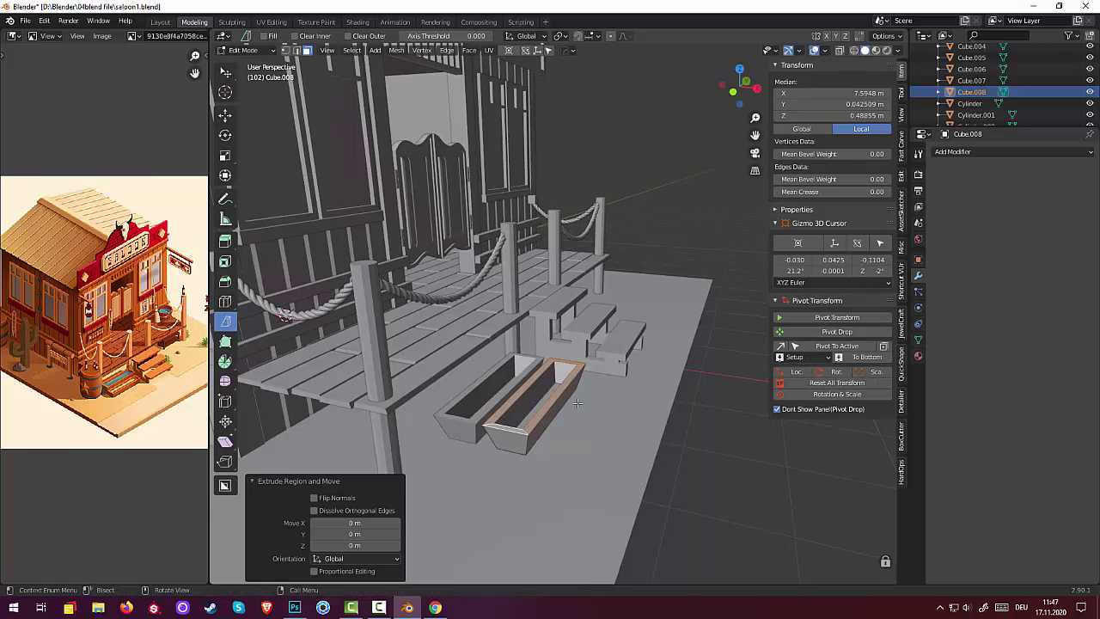
{"action": "mouse_move", "coordinate": [577, 403]}
{"action": "middle_mouse_down"}
{"action": "mouse_move", "coordinate": [563, 362]}
{"action": "mouse_move", "coordinate": [533, 368]}
{"action": "mouse_move", "coordinate": [553, 389]}
{"action": "mouse_move", "coordinate": [642, 397]}
{"action": "middle_mouse_up"}
Raise a trough edge 0.095 m along Z and return to Object Mode
{"action": "left_click", "coordinate": [533, 370]}
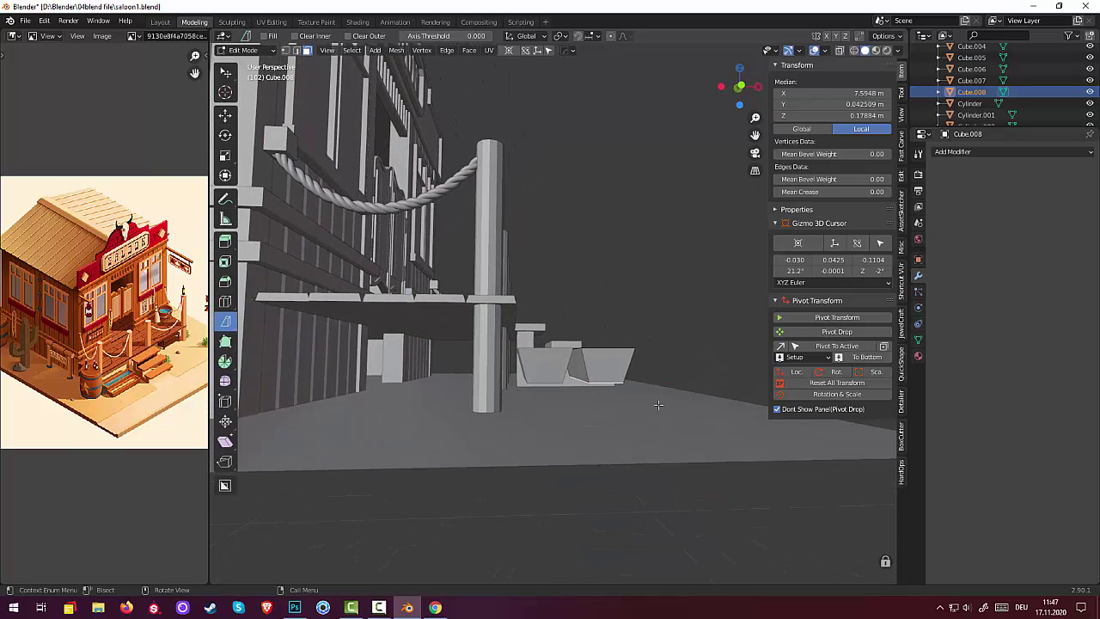
{"action": "key", "text": "g"}
{"action": "key", "text": "z"}
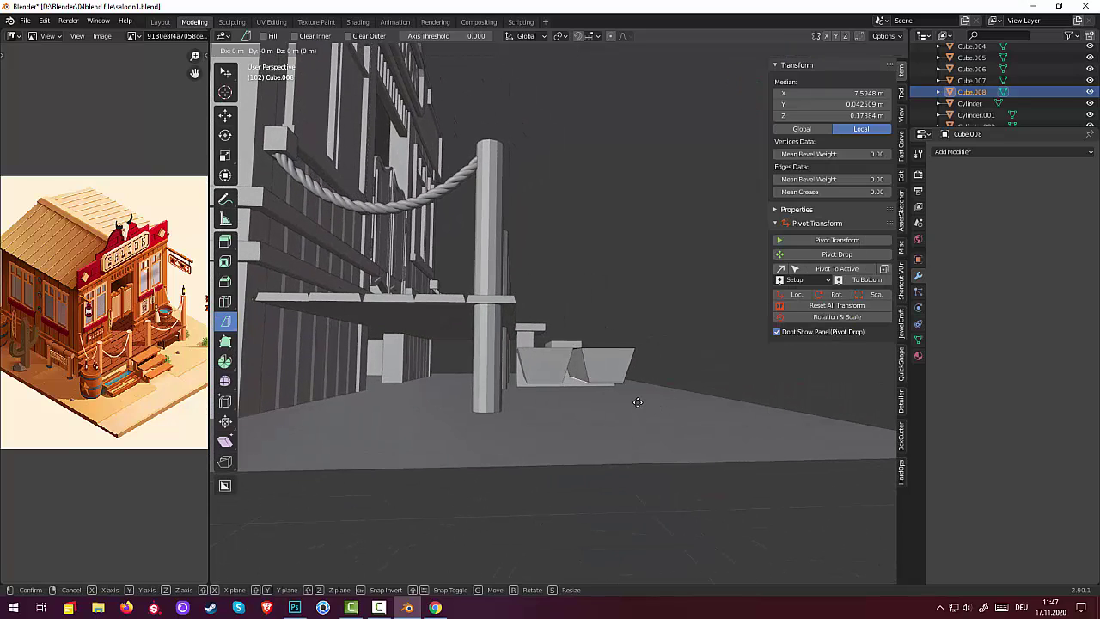
{"action": "left_click", "coordinate": [639, 393]}
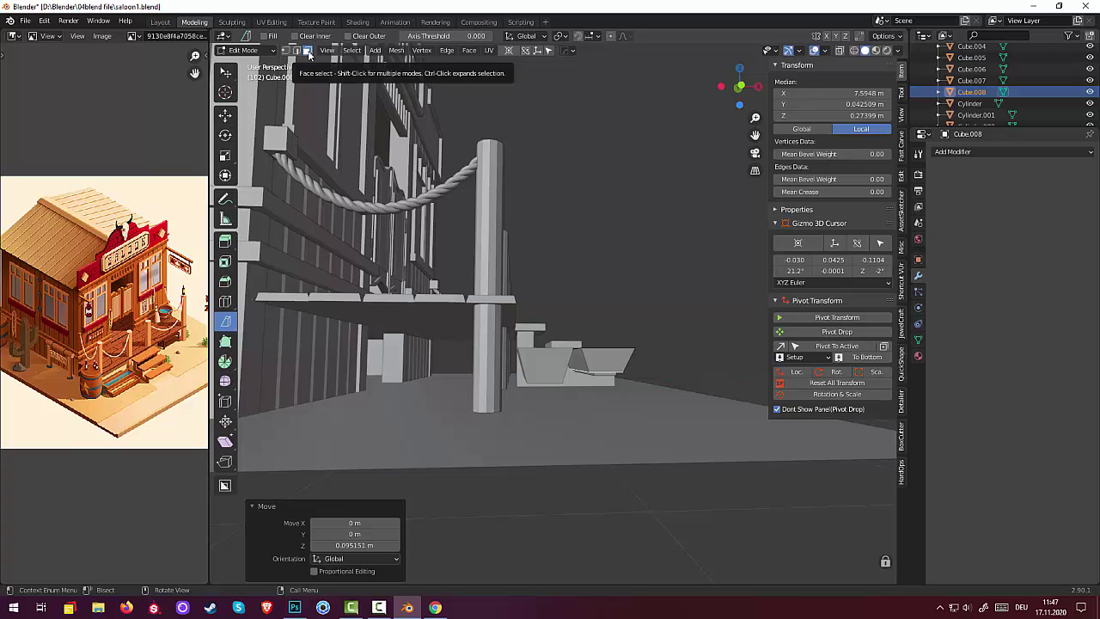
{"action": "left_click", "coordinate": [243, 49]}
{"action": "left_click", "coordinate": [249, 67]}
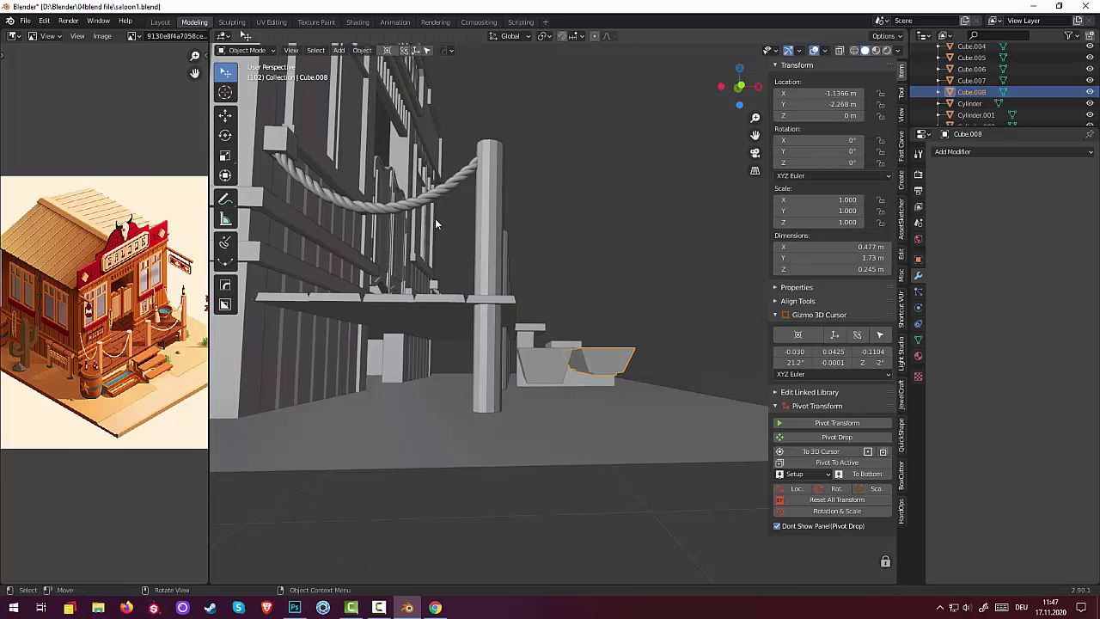
{"action": "left_click", "coordinate": [560, 361]}
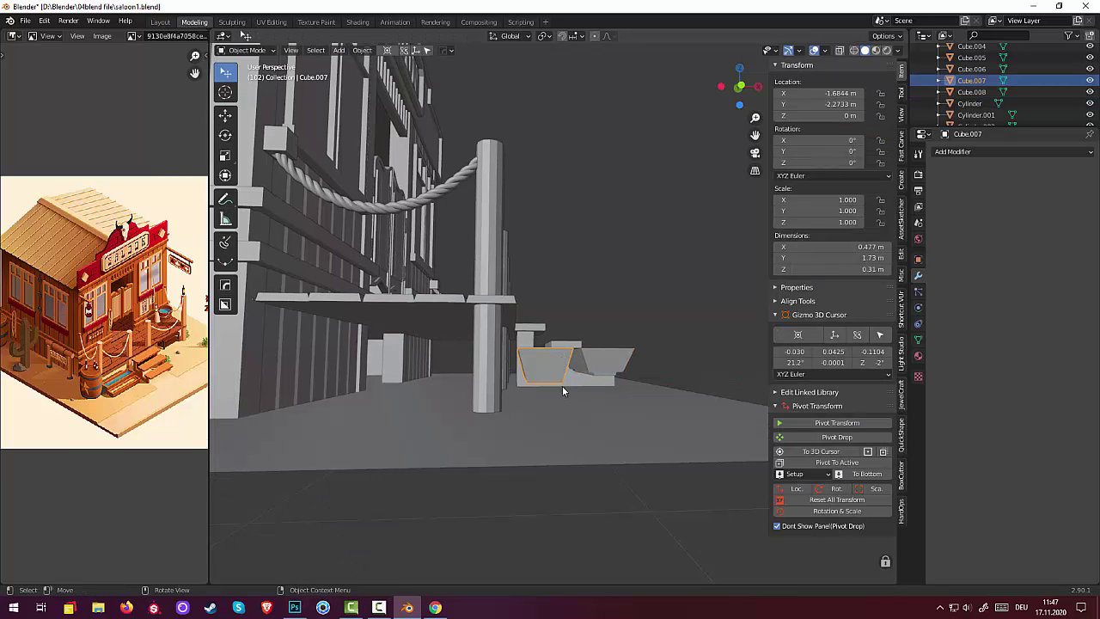
Lower the front trough (Cube.008) about 0.27 m along Z
{"action": "mouse_move", "coordinate": [563, 386]}
{"action": "middle_mouse_down"}
{"action": "mouse_move", "coordinate": [552, 372]}
{"action": "mouse_move", "coordinate": [536, 401]}
{"action": "mouse_move", "coordinate": [555, 482]}
{"action": "middle_mouse_up"}
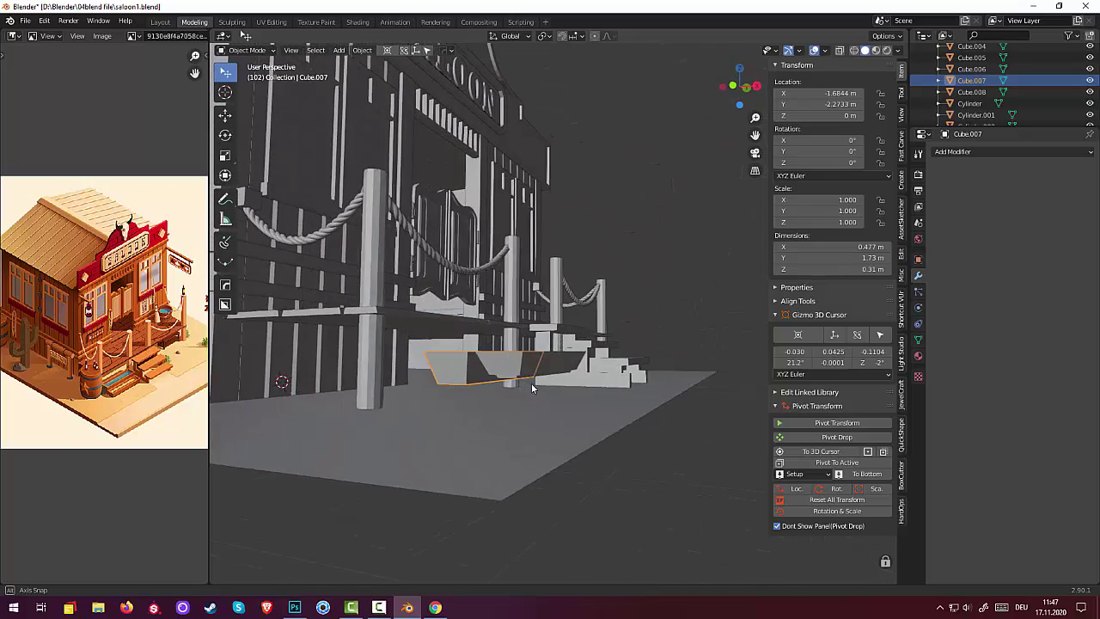
{"action": "left_click", "coordinate": [570, 495]}
{"action": "mouse_move", "coordinate": [569, 493]}
{"action": "middle_mouse_down"}
{"action": "mouse_move", "coordinate": [583, 456]}
{"action": "mouse_move", "coordinate": [595, 514]}
{"action": "mouse_move", "coordinate": [565, 539]}
{"action": "mouse_move", "coordinate": [511, 545]}
{"action": "mouse_move", "coordinate": [503, 469]}
{"action": "middle_mouse_up"}
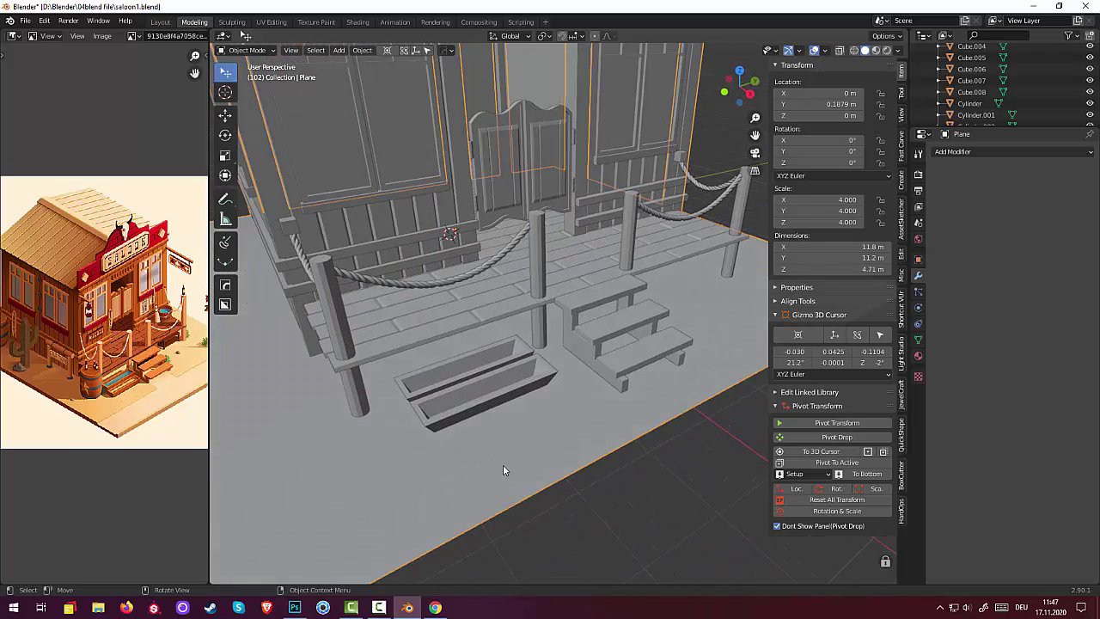
{"action": "left_click", "coordinate": [469, 411]}
{"action": "mouse_move", "coordinate": [469, 411]}
{"action": "middle_mouse_down"}
{"action": "mouse_move", "coordinate": [442, 397]}
{"action": "mouse_move", "coordinate": [436, 374]}
{"action": "mouse_move", "coordinate": [462, 390]}
{"action": "middle_mouse_up"}
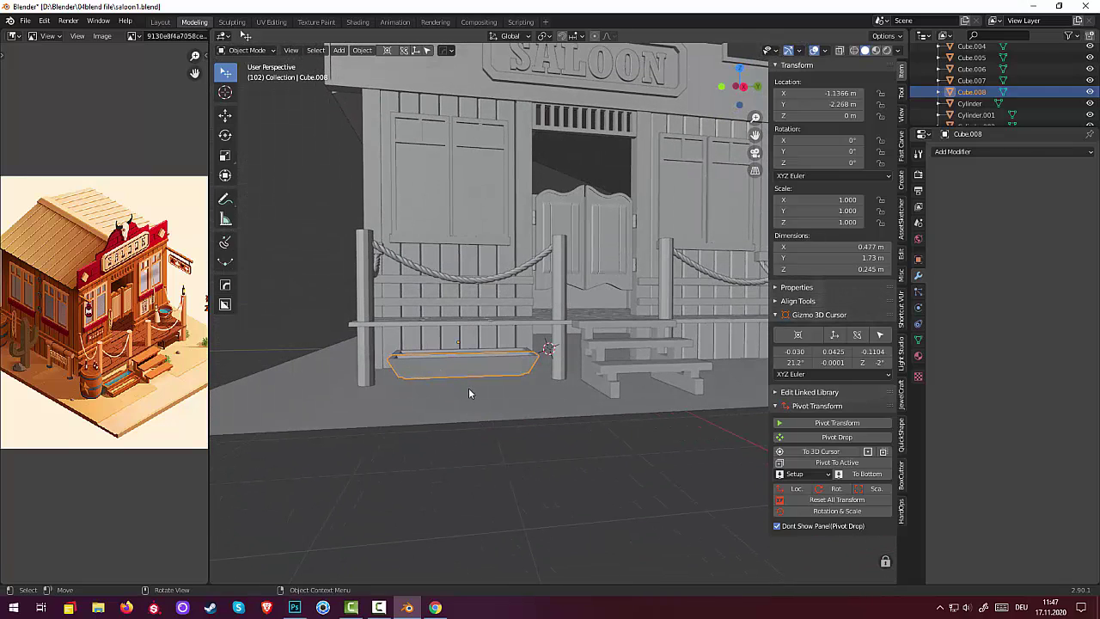
{"action": "key", "text": "g"}
{"action": "key", "text": "z"}
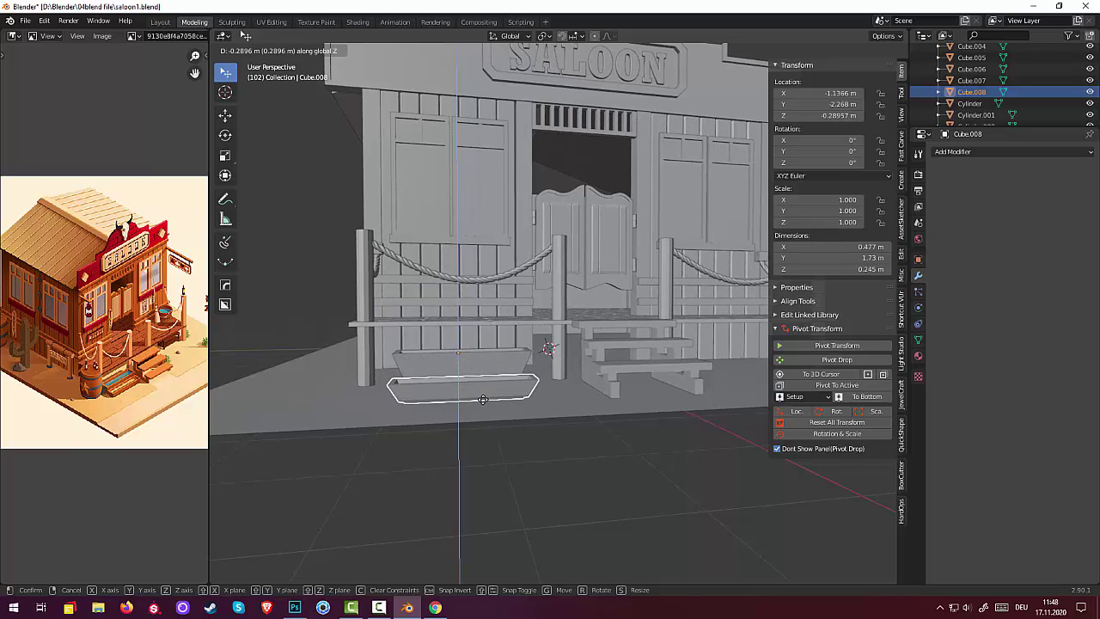
{"action": "left_click", "coordinate": [484, 398]}
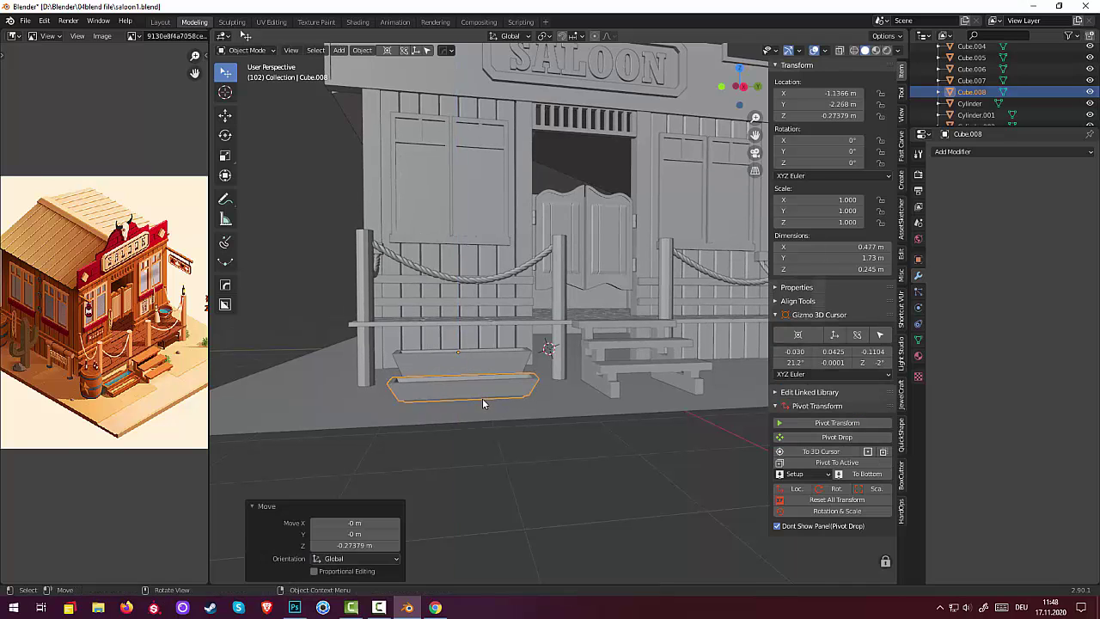
Lower the other trough (Cube.007) about 0.19 m, to Z −0.187 m
{"action": "mouse_move", "coordinate": [499, 403]}
{"action": "middle_mouse_down"}
{"action": "mouse_move", "coordinate": [572, 416]}
{"action": "mouse_move", "coordinate": [542, 412]}
{"action": "middle_mouse_up"}
{"action": "left_click", "coordinate": [498, 398]}
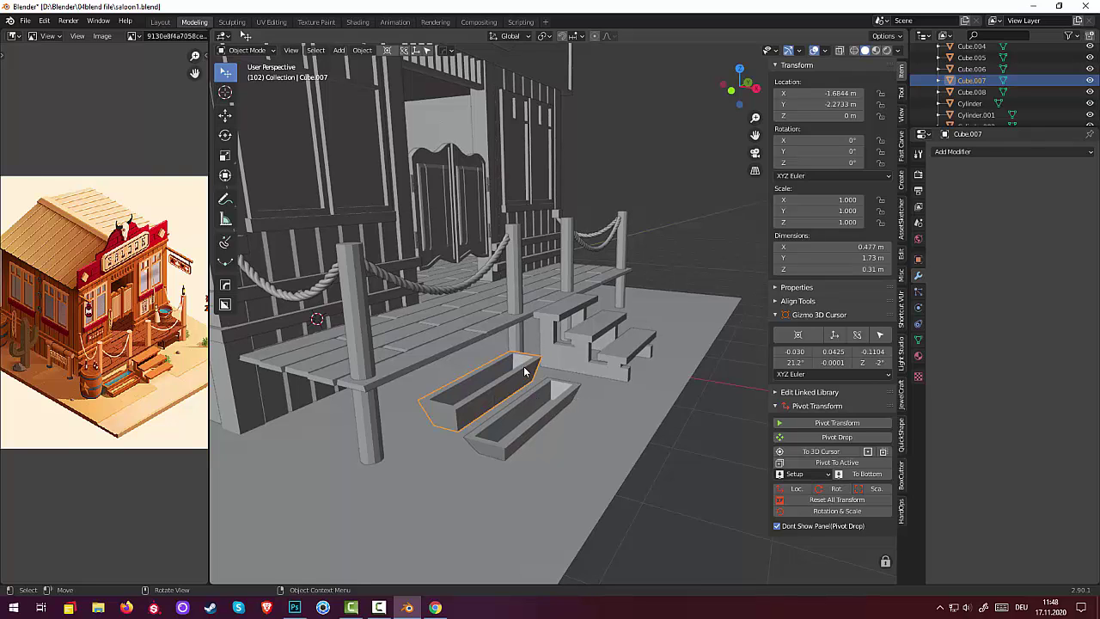
{"action": "key", "text": "g"}
{"action": "key", "text": "z"}
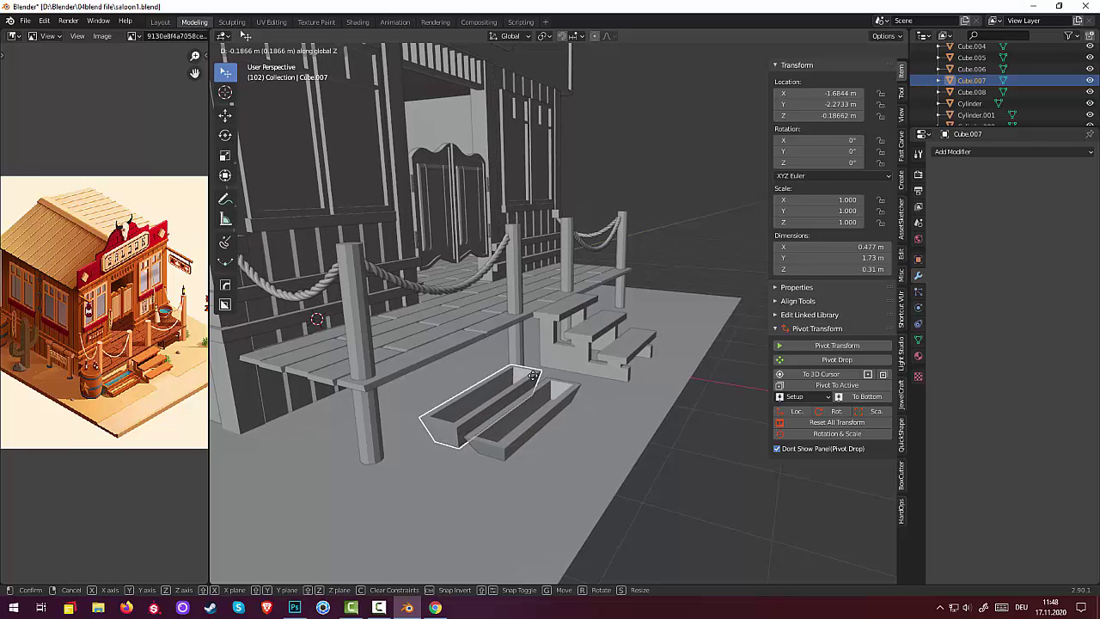
{"action": "left_click", "coordinate": [533, 376]}
{"action": "left_click", "coordinate": [632, 459]}
Add a cylinder and set it to 12 vertices
{"action": "mouse_move", "coordinate": [576, 483]}
{"action": "middle_mouse_down"}
{"action": "mouse_move", "coordinate": [526, 412]}
{"action": "mouse_move", "coordinate": [602, 412]}
{"action": "mouse_move", "coordinate": [479, 480]}
{"action": "mouse_move", "coordinate": [512, 469]}
{"action": "middle_mouse_up"}
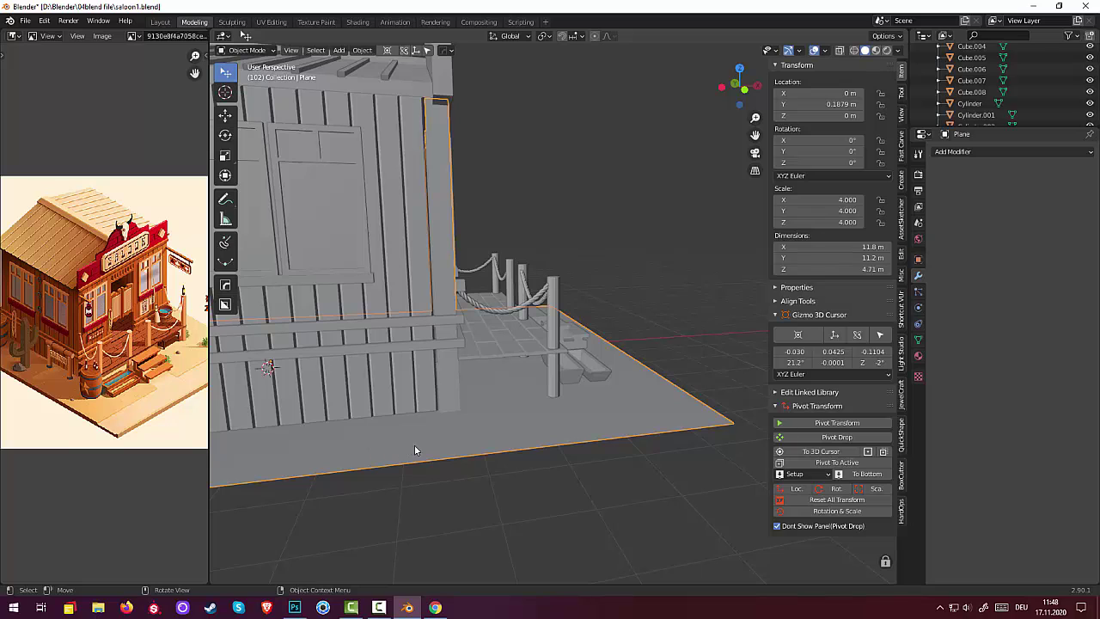
{"action": "key", "text": "shift+a"}
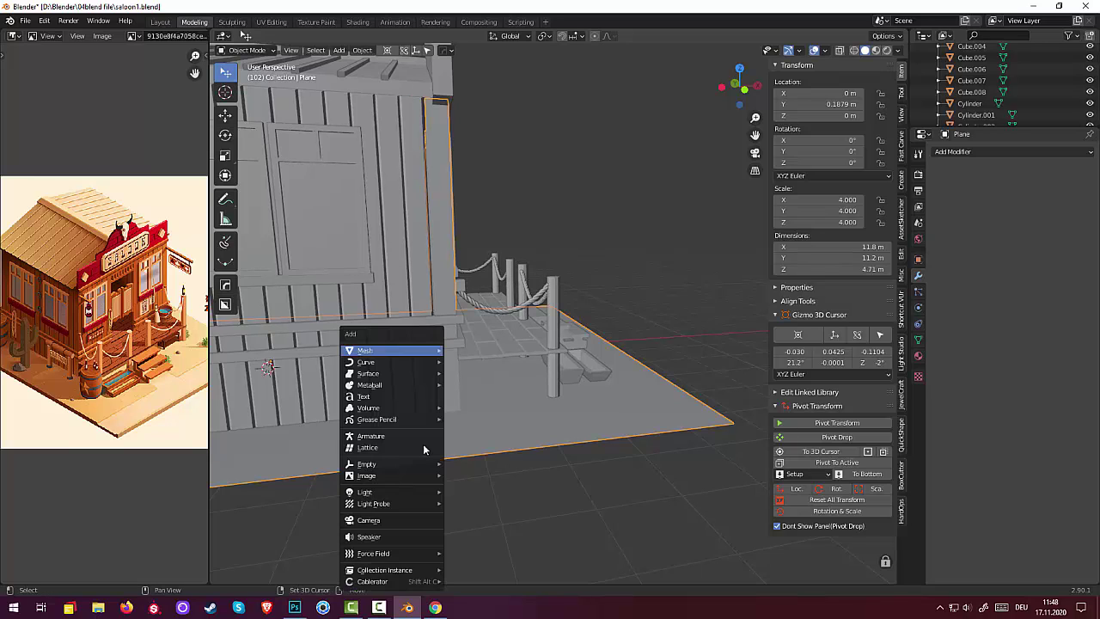
{"action": "mouse_move", "coordinate": [366, 351]}
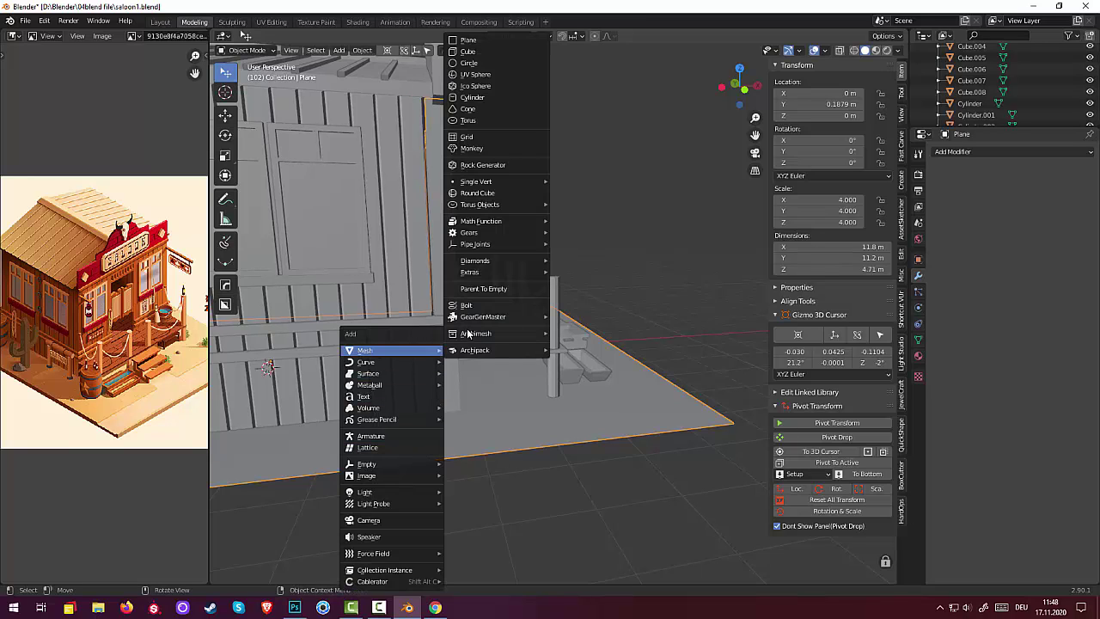
{"action": "left_click", "coordinate": [479, 98]}
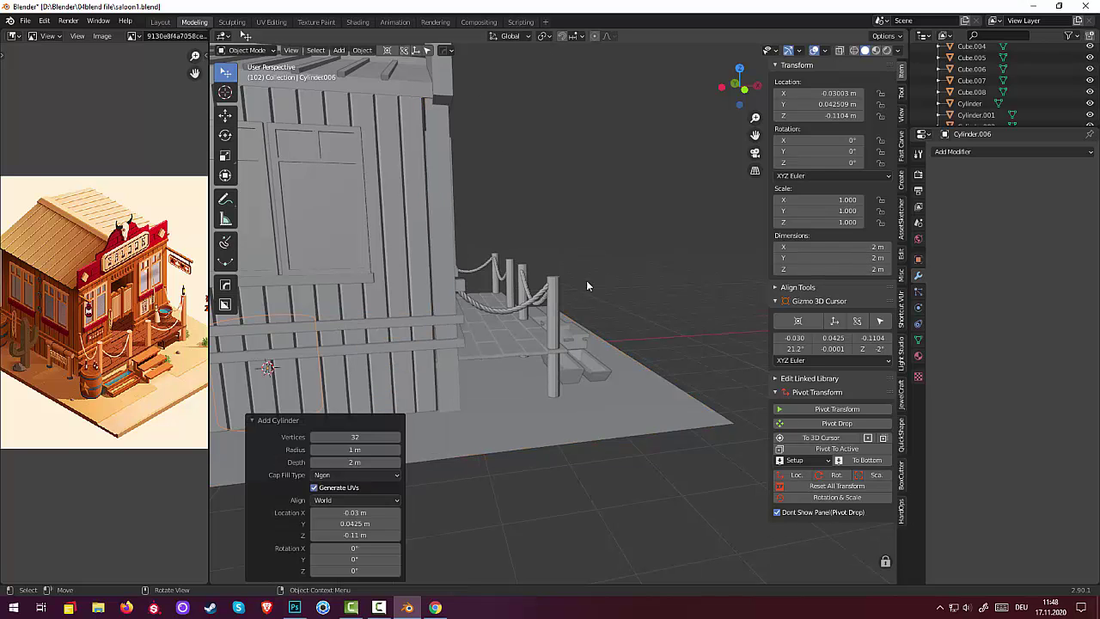
{"action": "middle_click_drag", "start_coordinate": [587, 280], "coordinate": [523, 327]}
{"action": "scroll", "coordinate": [497, 320], "scroll_direction": "down", "scroll_amount": 3}
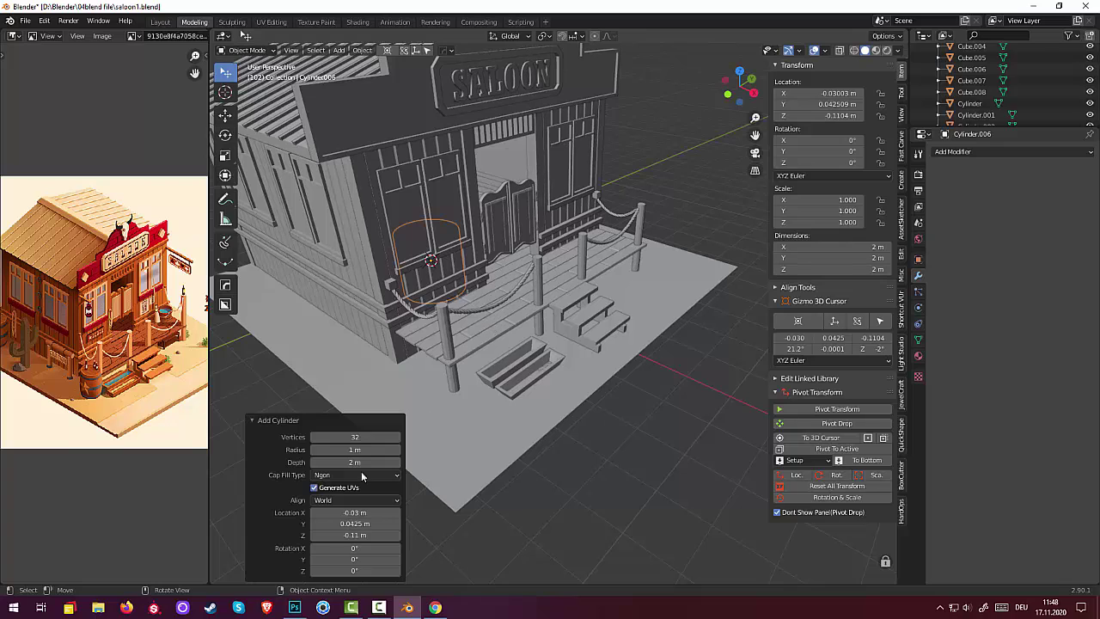
{"action": "left_click", "coordinate": [355, 437]}
{"action": "type", "text": "7"}
{"action": "key", "text": "Return"}
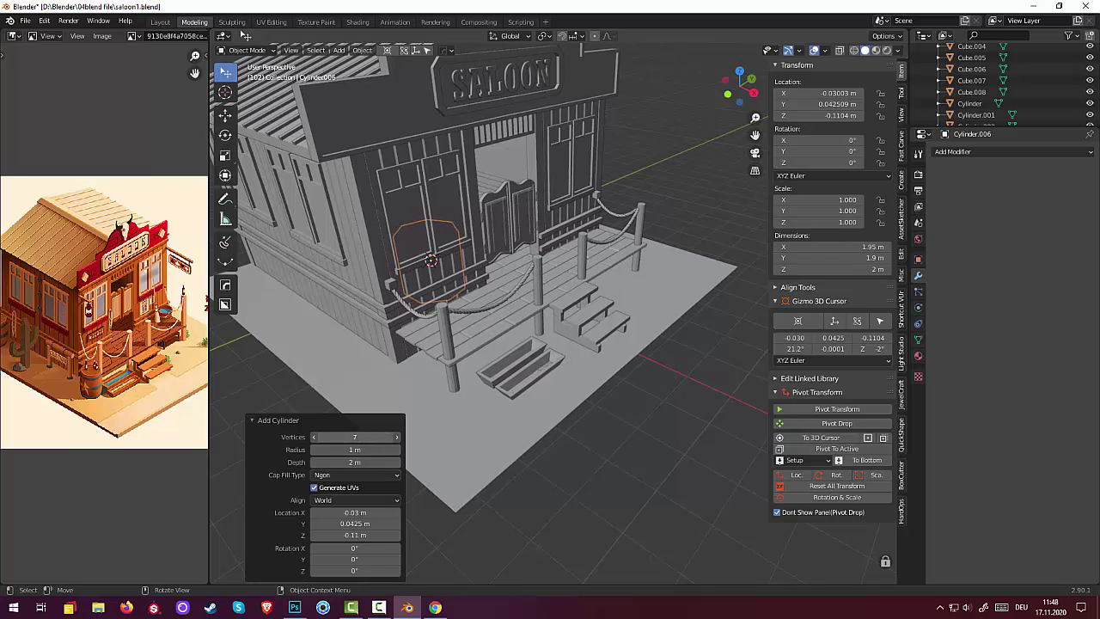
{"action": "left_click_drag", "start_coordinate": [355, 436], "coordinate": [379, 437]}
{"action": "left_click", "coordinate": [357, 438]}
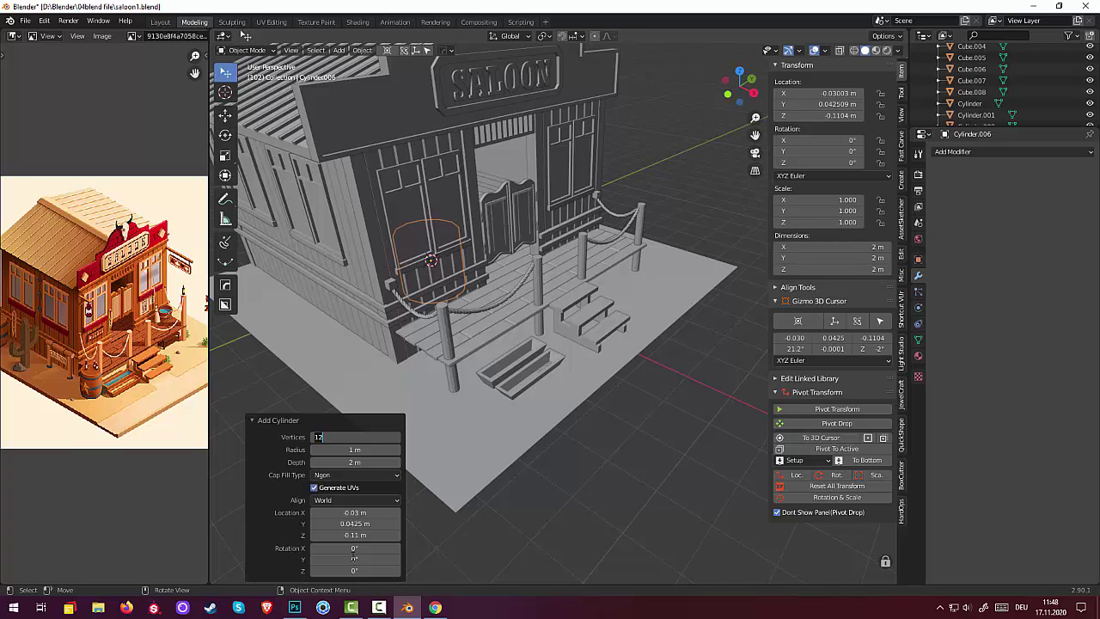
{"action": "key", "text": "Return"}
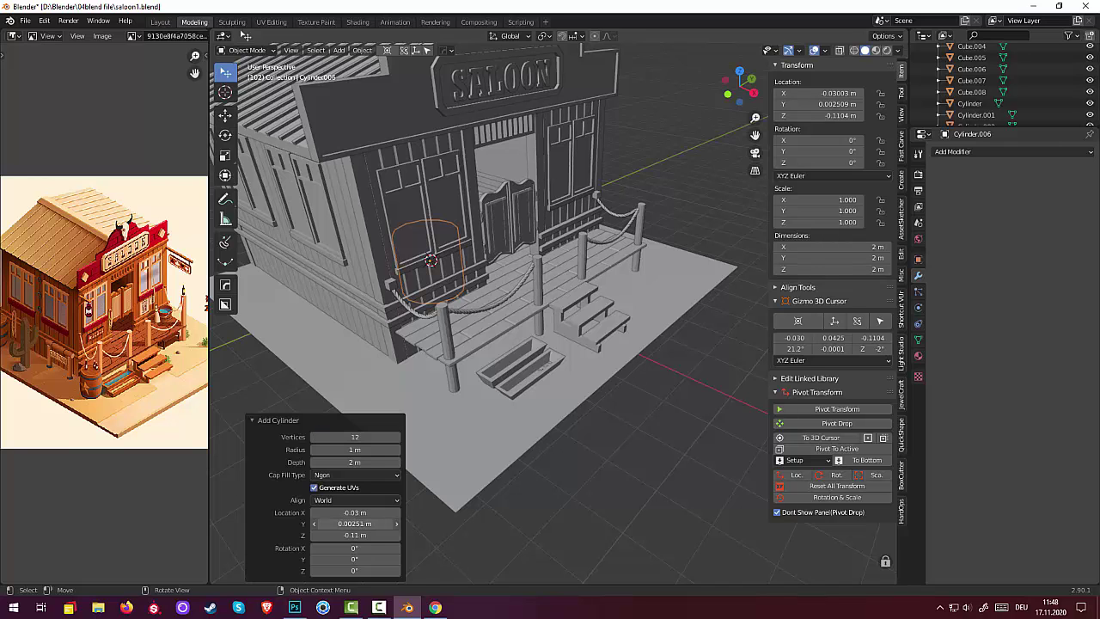
Set the cylinder's location Y to -5.42 m, radius 0.15 m, and Y rotation 90°
{"action": "left_click_drag", "start_coordinate": [355, 523], "coordinate": [258, 524]}
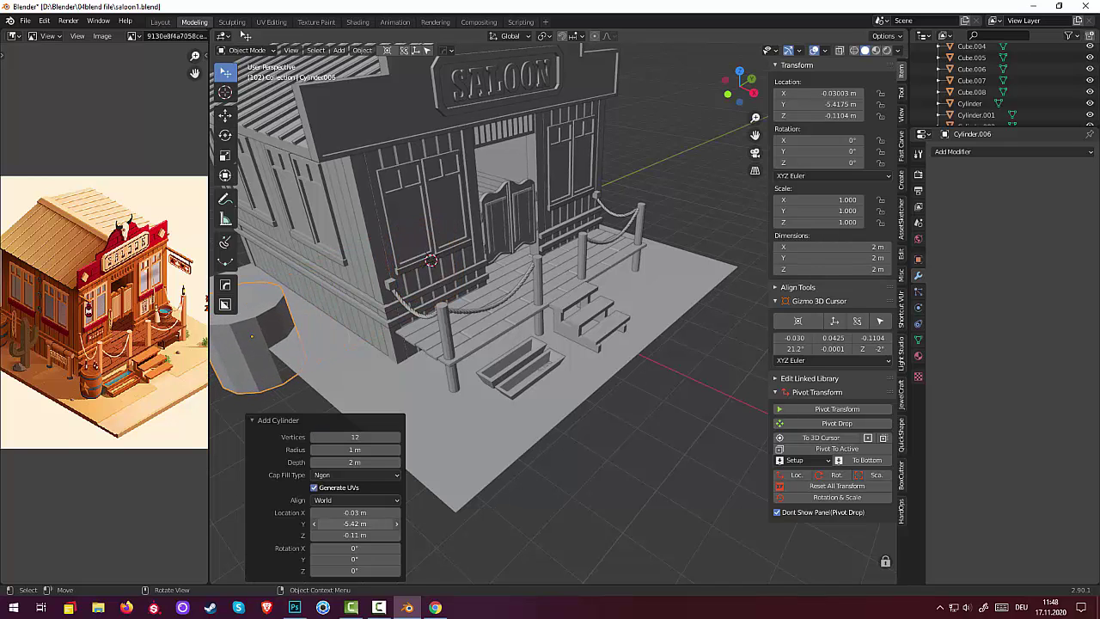
{"action": "scroll", "coordinate": [471, 501], "scroll_direction": "down", "scroll_amount": 3}
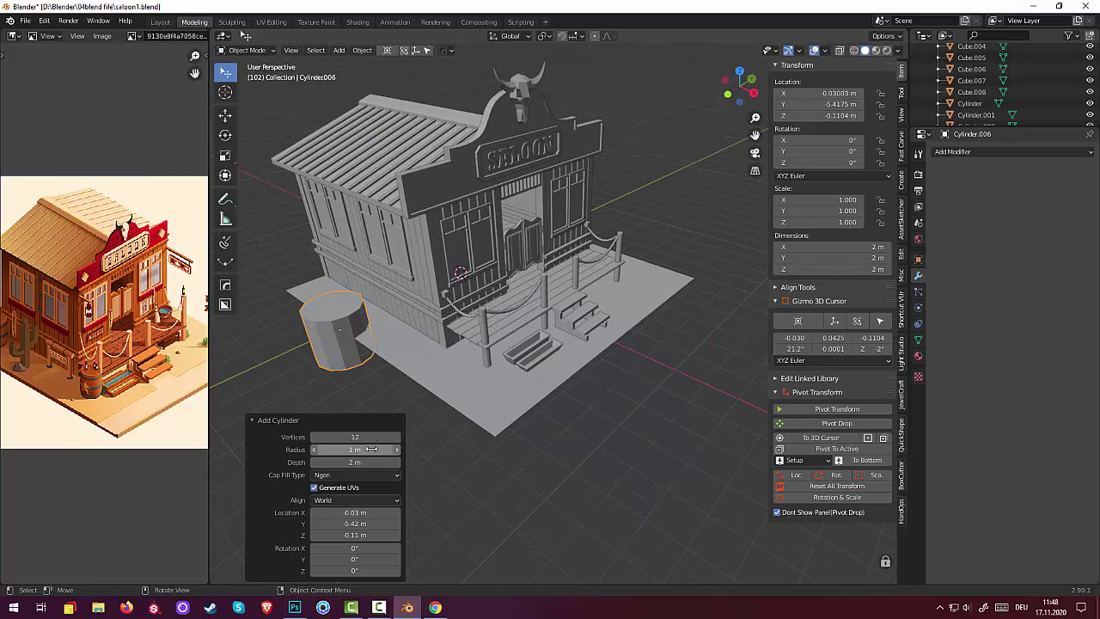
{"action": "left_click_drag", "start_coordinate": [355, 450], "coordinate": [300, 450]}
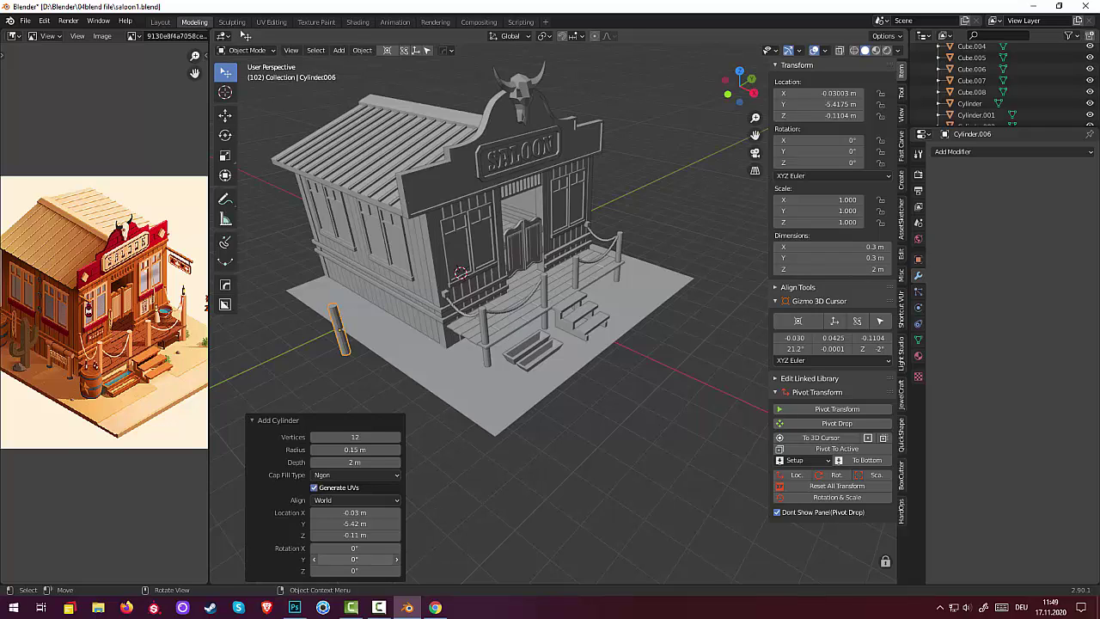
{"action": "left_click", "coordinate": [358, 561]}
{"action": "type", "text": "90"}
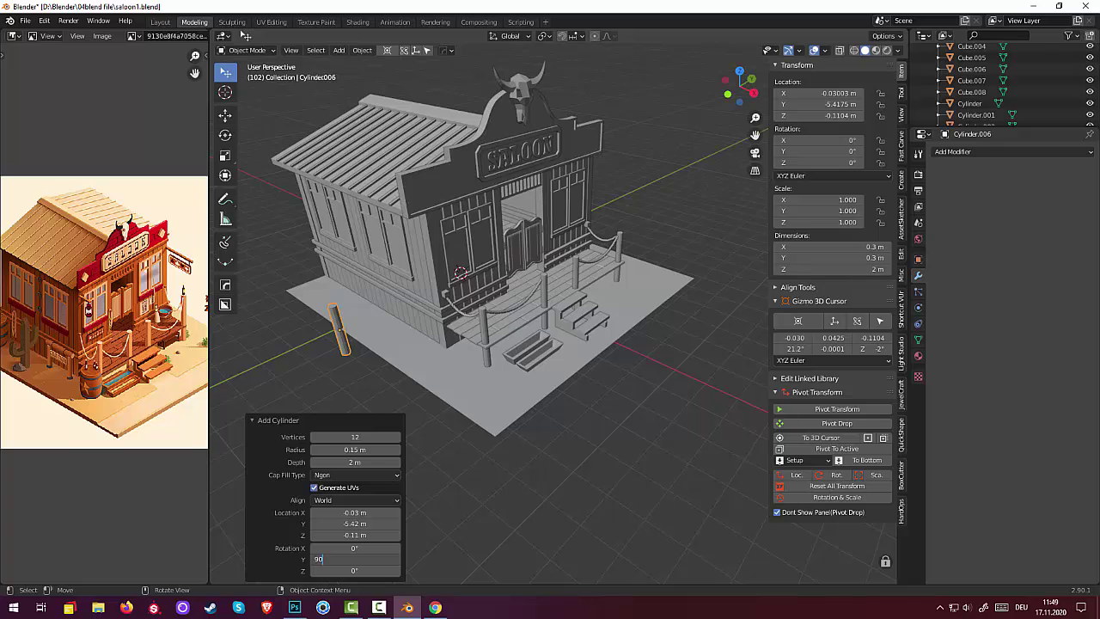
{"action": "key", "text": "Return"}
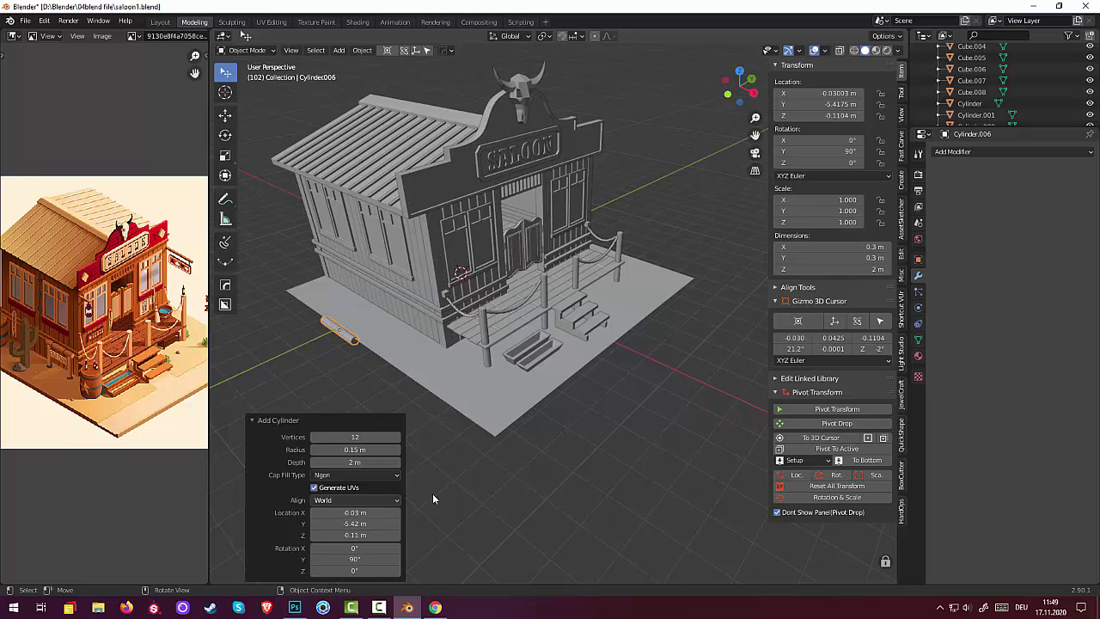
{"action": "mouse_move", "coordinate": [433, 493]}
{"action": "middle_mouse_down"}
{"action": "mouse_move", "coordinate": [482, 483]}
{"action": "mouse_move", "coordinate": [506, 454]}
{"action": "mouse_move", "coordinate": [576, 465]}
{"action": "mouse_move", "coordinate": [626, 454]}
{"action": "mouse_move", "coordinate": [582, 457]}
{"action": "mouse_move", "coordinate": [567, 443]}
{"action": "mouse_move", "coordinate": [525, 467]}
{"action": "mouse_move", "coordinate": [520, 458]}
{"action": "middle_mouse_up"}
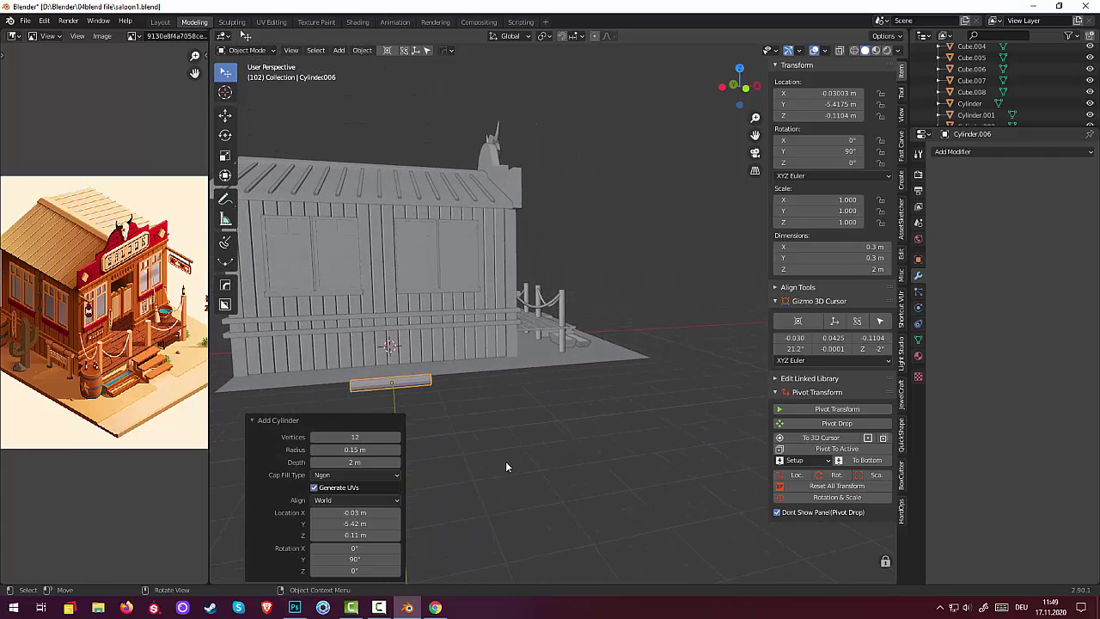
In right orthographic view, move the log up against the saloon's side wall
{"action": "left_click", "coordinate": [506, 464]}
{"action": "left_click", "coordinate": [366, 384]}
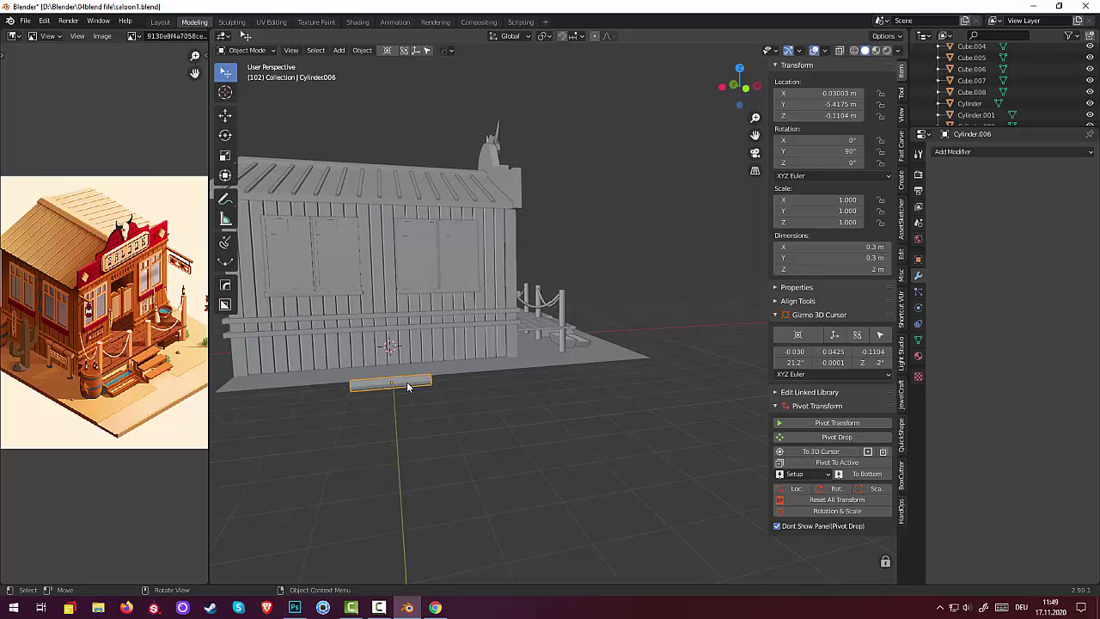
{"action": "mouse_move", "coordinate": [410, 386]}
{"action": "middle_mouse_down"}
{"action": "mouse_move", "coordinate": [422, 409]}
{"action": "mouse_move", "coordinate": [412, 409]}
{"action": "mouse_move", "coordinate": [439, 394]}
{"action": "middle_mouse_up"}
{"action": "key", "text": "KP_3"}
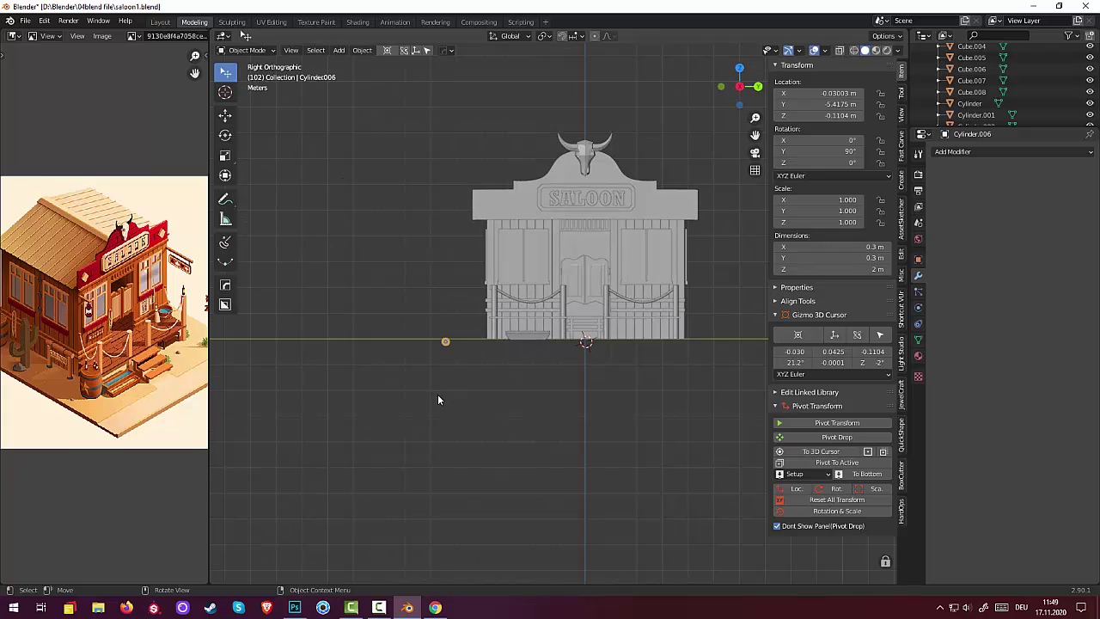
{"action": "key", "text": "KP_1"}
{"action": "key", "text": "KP_3"}
{"action": "key", "text": "g"}
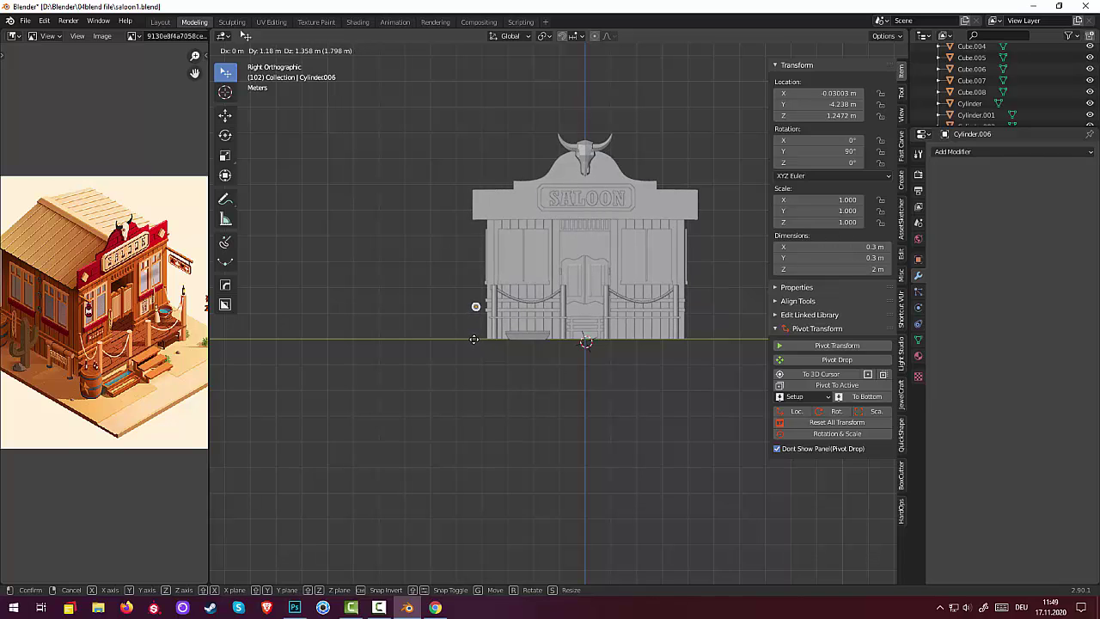
{"action": "left_click", "coordinate": [474, 339]}
{"action": "middle_click_drag", "start_coordinate": [474, 339], "coordinate": [632, 358]}
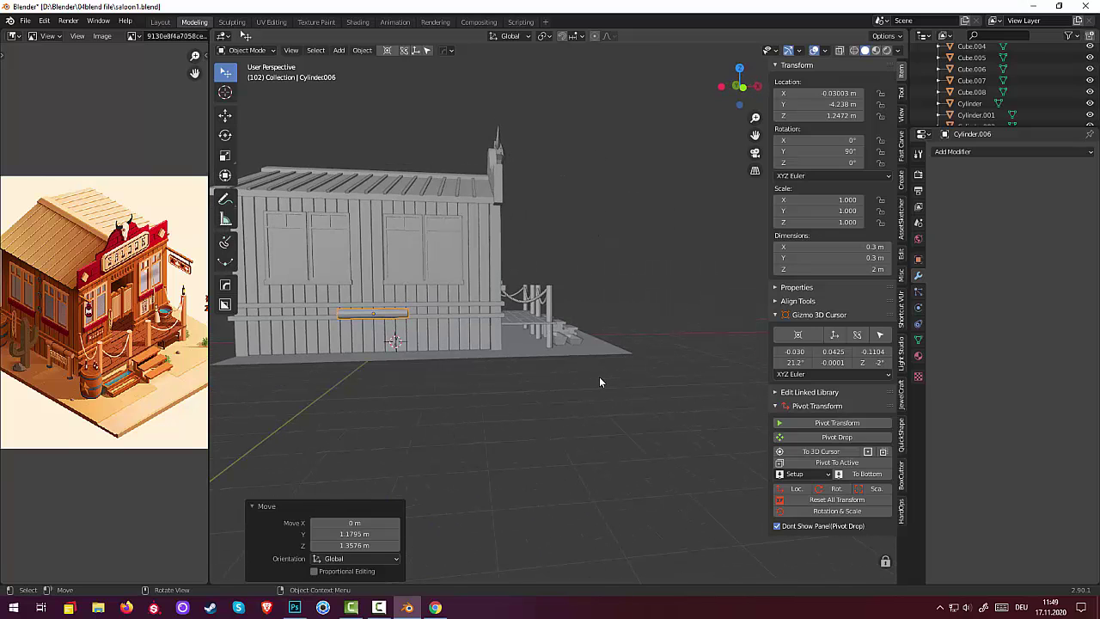
In front view, slide the beam right toward the wall's corner, to X 2.26 m, Z 1.31 m
{"action": "key", "text": "KP_1"}
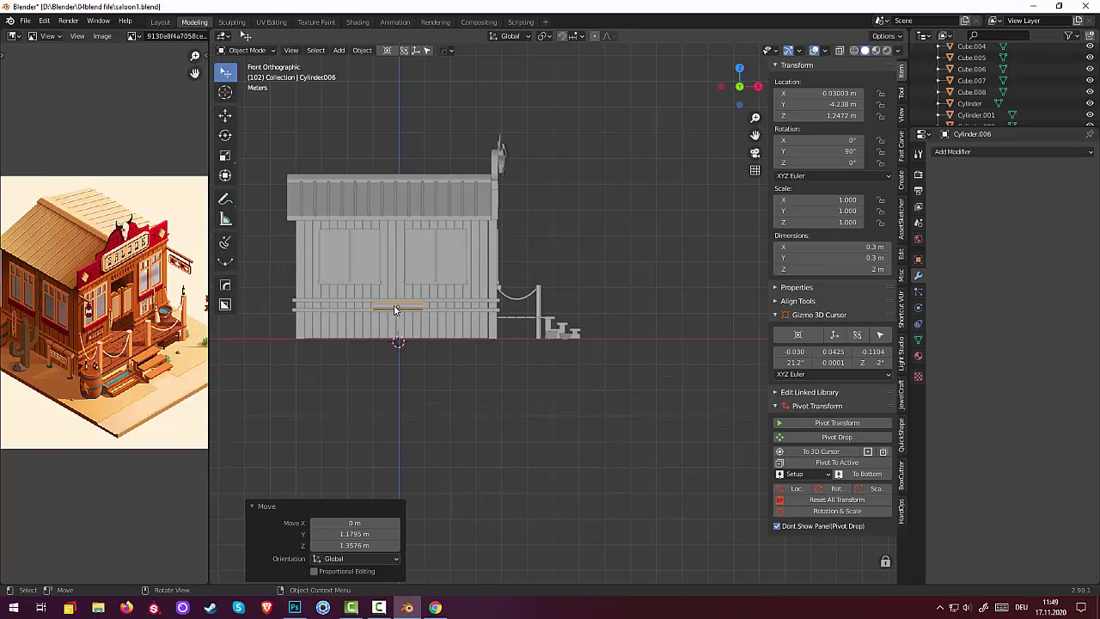
{"action": "key", "text": "g"}
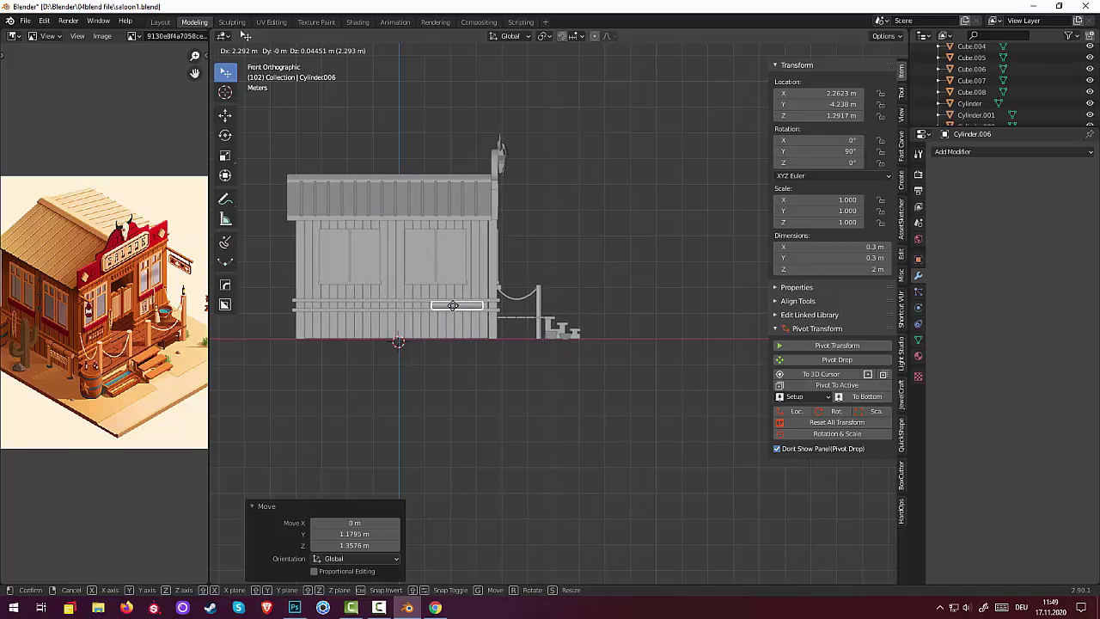
{"action": "left_click", "coordinate": [453, 305]}
{"action": "scroll", "coordinate": [446, 318], "scroll_direction": "up", "scroll_amount": 1}
{"action": "scroll", "coordinate": [444, 309], "scroll_direction": "up", "scroll_amount": 1}
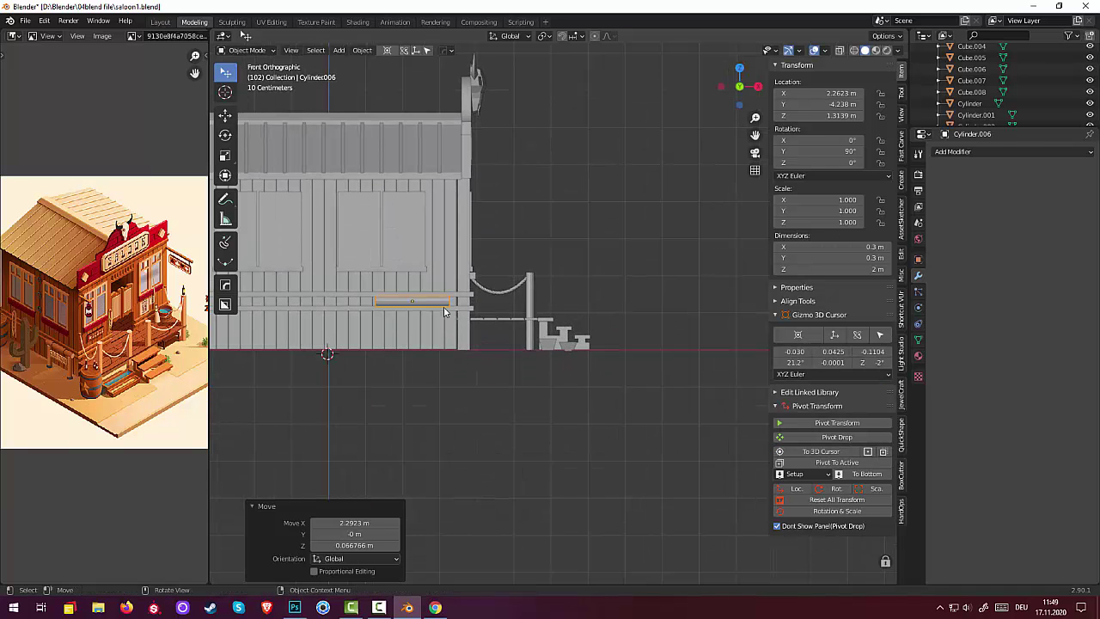
{"action": "key", "text": "ctrl+1"}
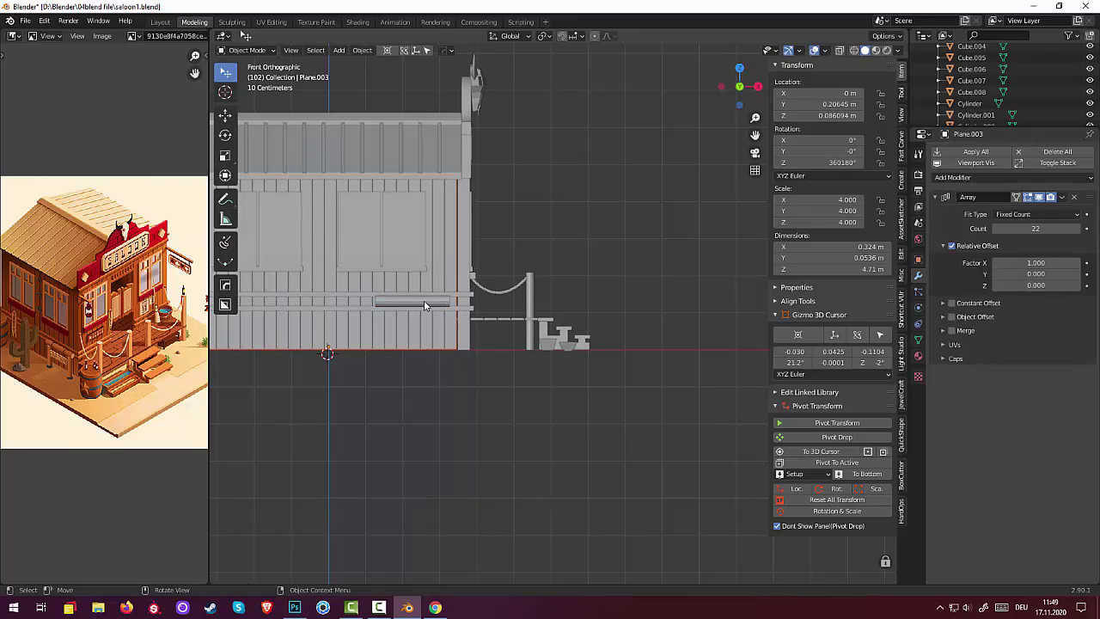
Stretch the side-wall log beam to 2.44 m (scale 1.222 on X) and drop a copy 0.48 m below
{"action": "key", "text": "ctrl+z"}
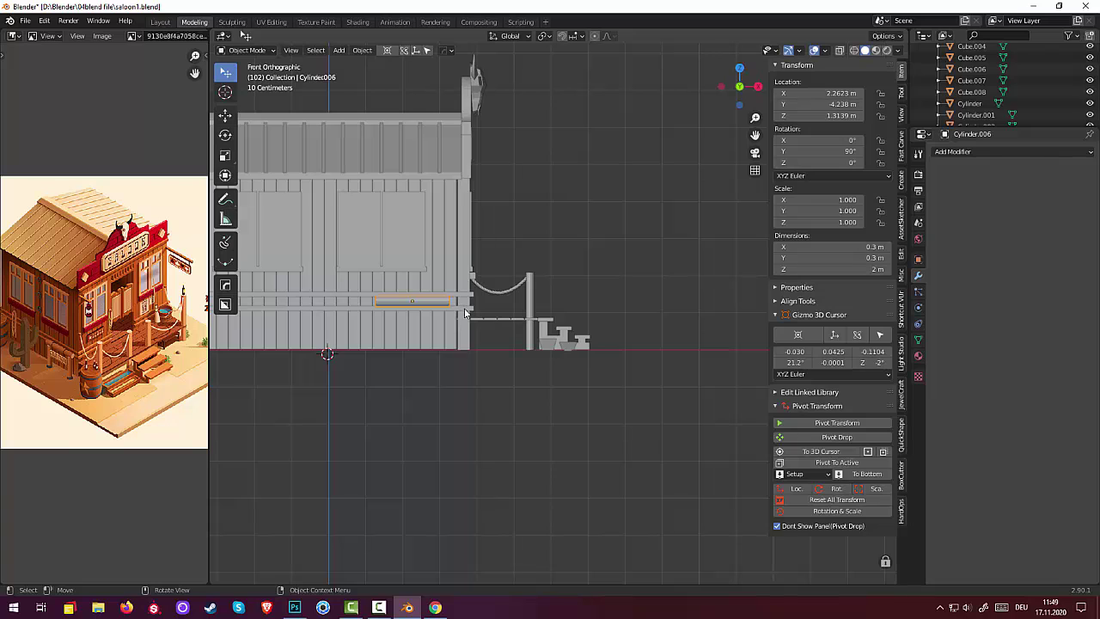
{"action": "key", "text": "s"}
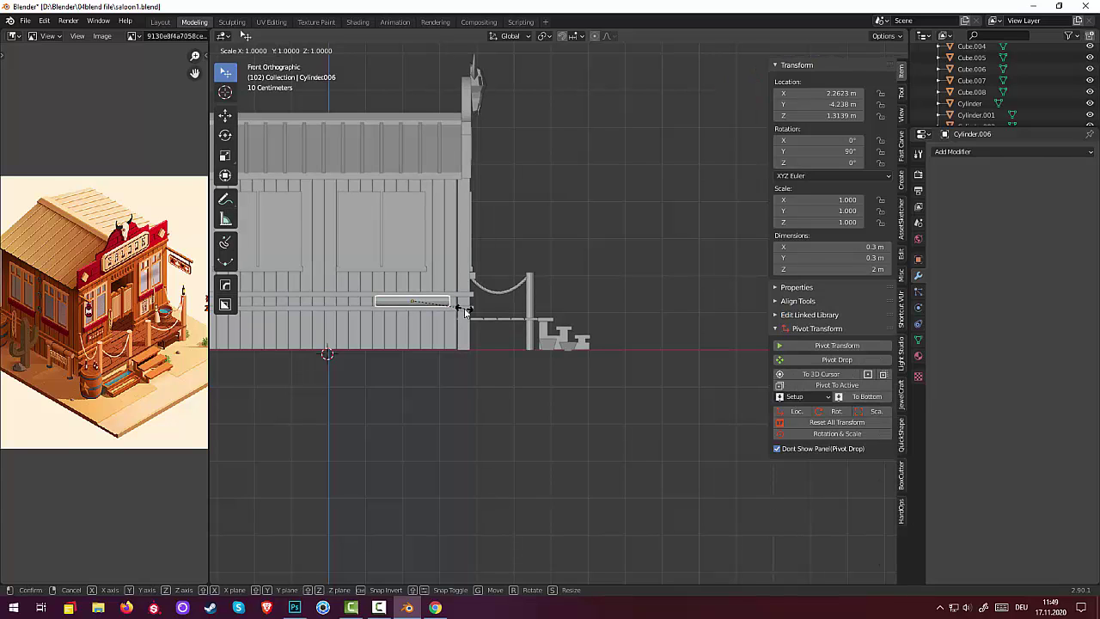
{"action": "key", "text": "x"}
{"action": "left_click", "coordinate": [446, 308]}
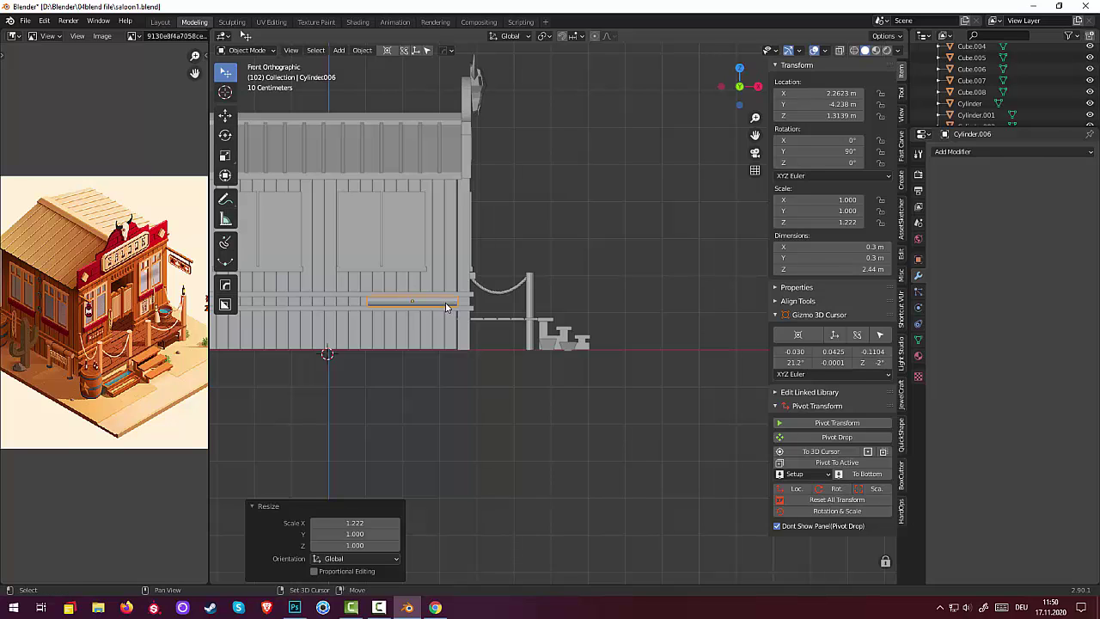
{"action": "key", "text": "shift+d"}
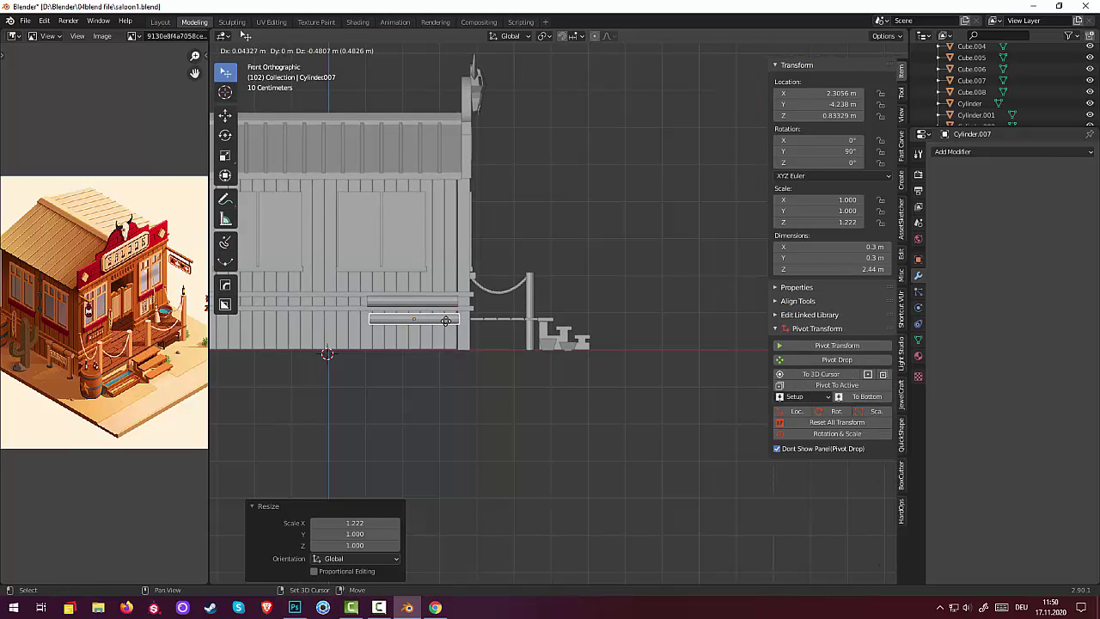
{"action": "left_click", "coordinate": [446, 324]}
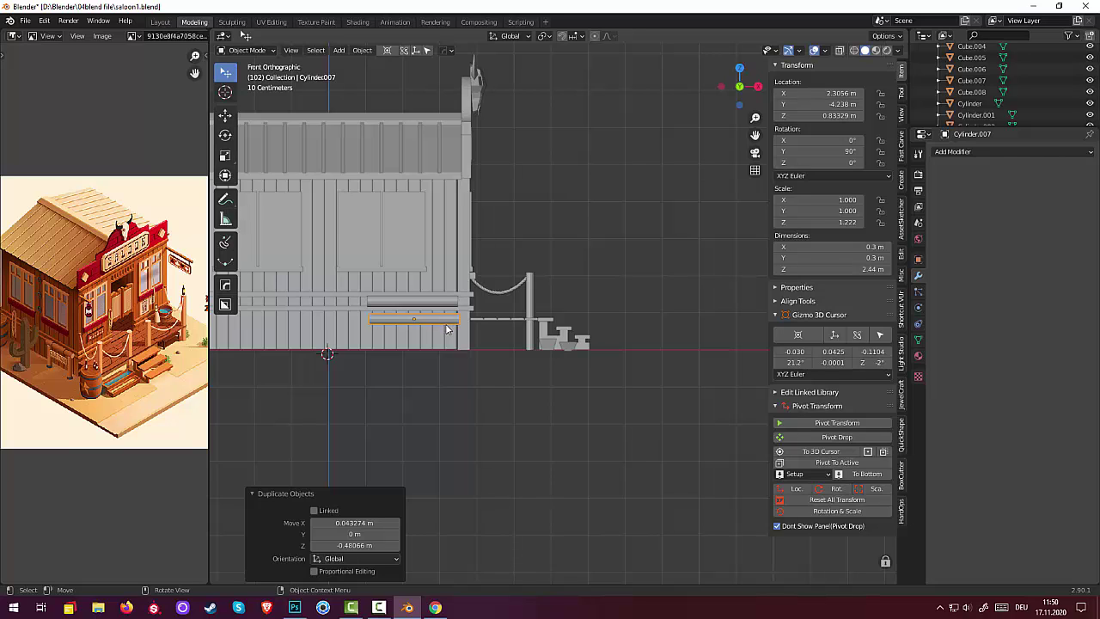
Rotate the copied log 90° upright and thin it to 0.853 scale
{"action": "key", "text": "r"}
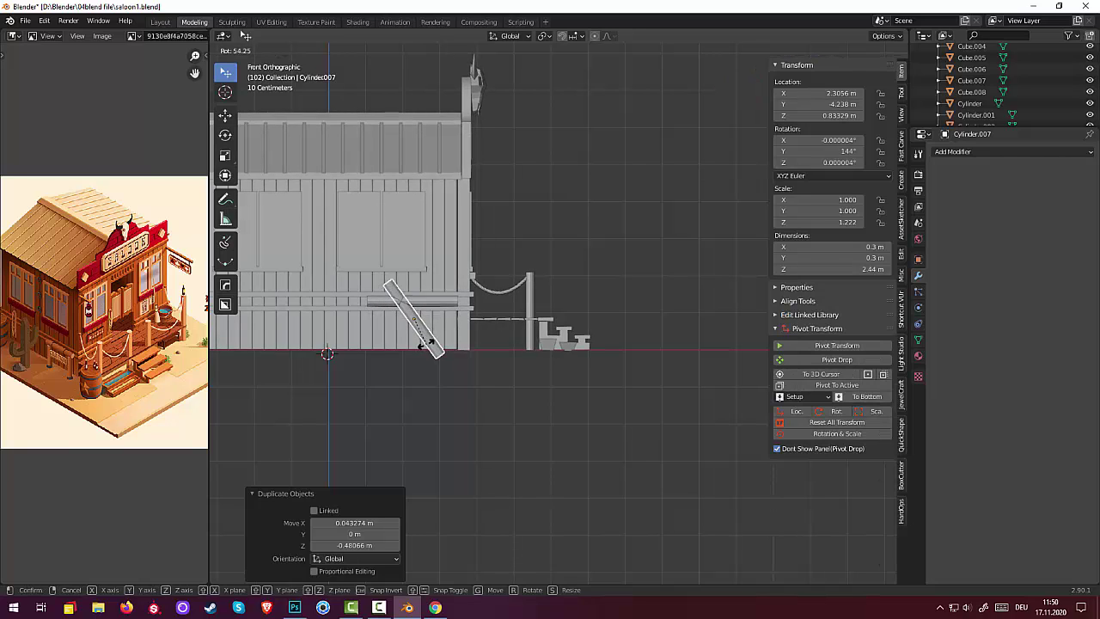
{"action": "type", "text": "90"}
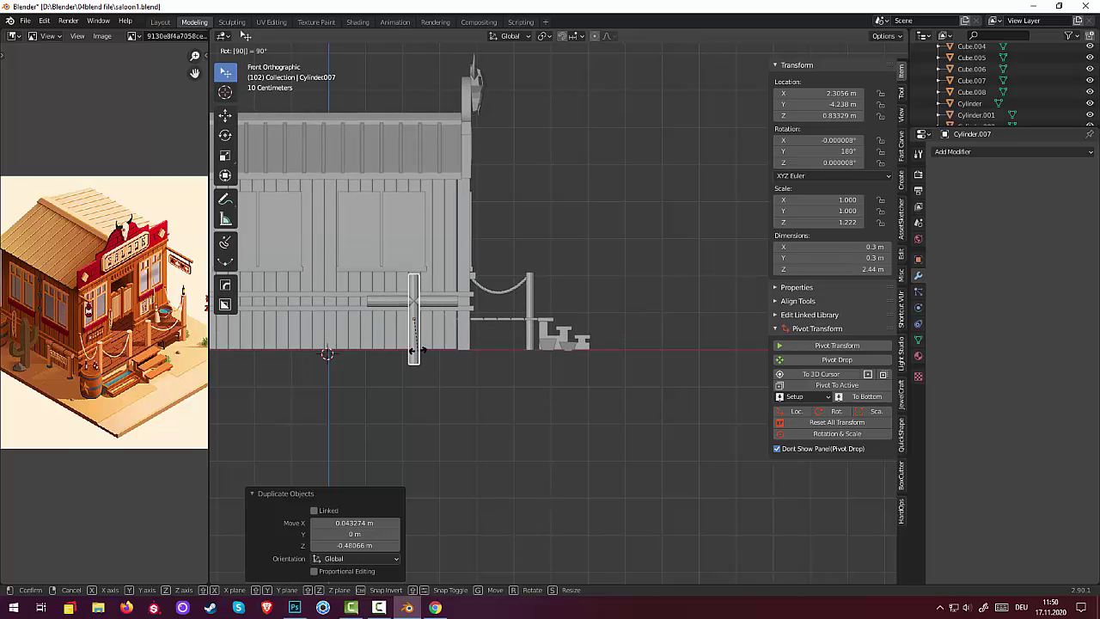
{"action": "key", "text": "Return"}
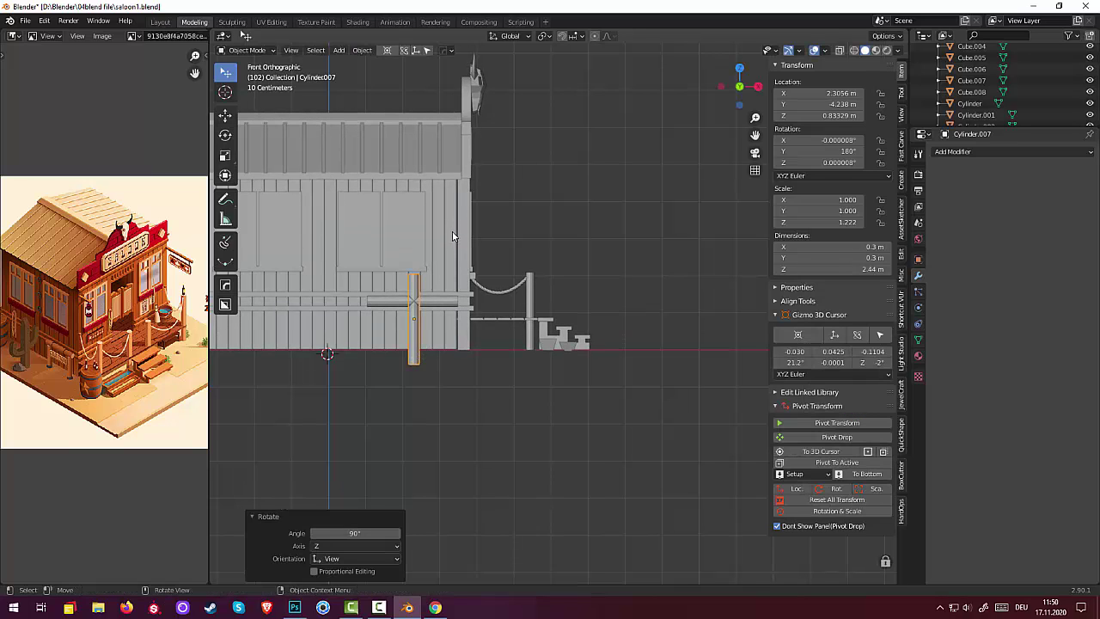
{"action": "key", "text": "s"}
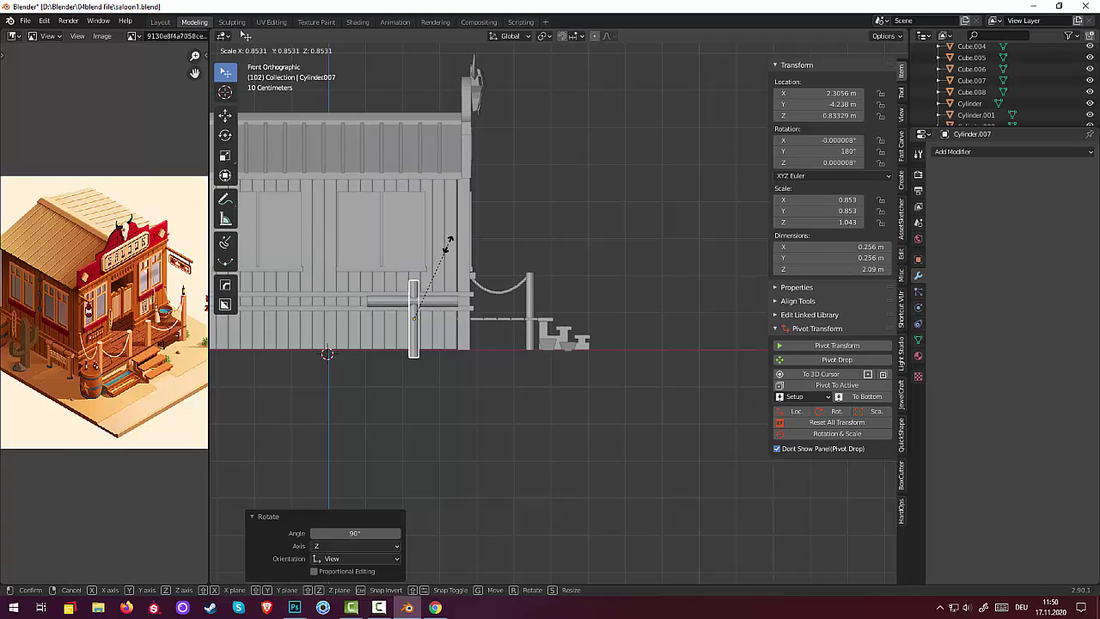
{"action": "left_click", "coordinate": [448, 244]}
Shorten the upright log to a 1.53 m post and slide it along X toward the beam's right end
{"action": "key", "text": "s"}
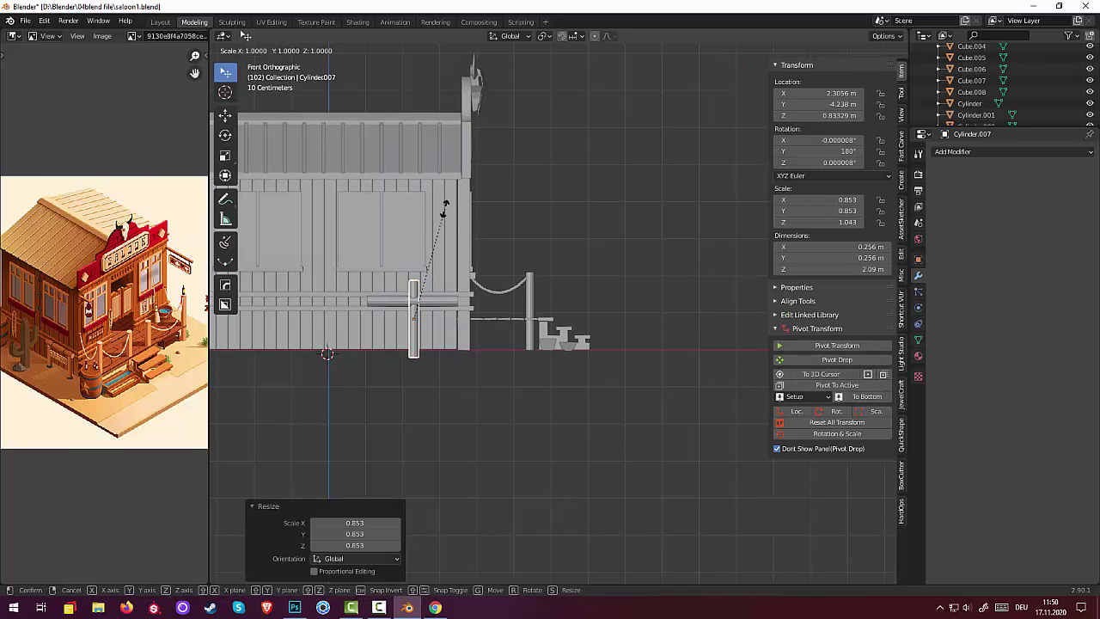
{"action": "key", "text": "z"}
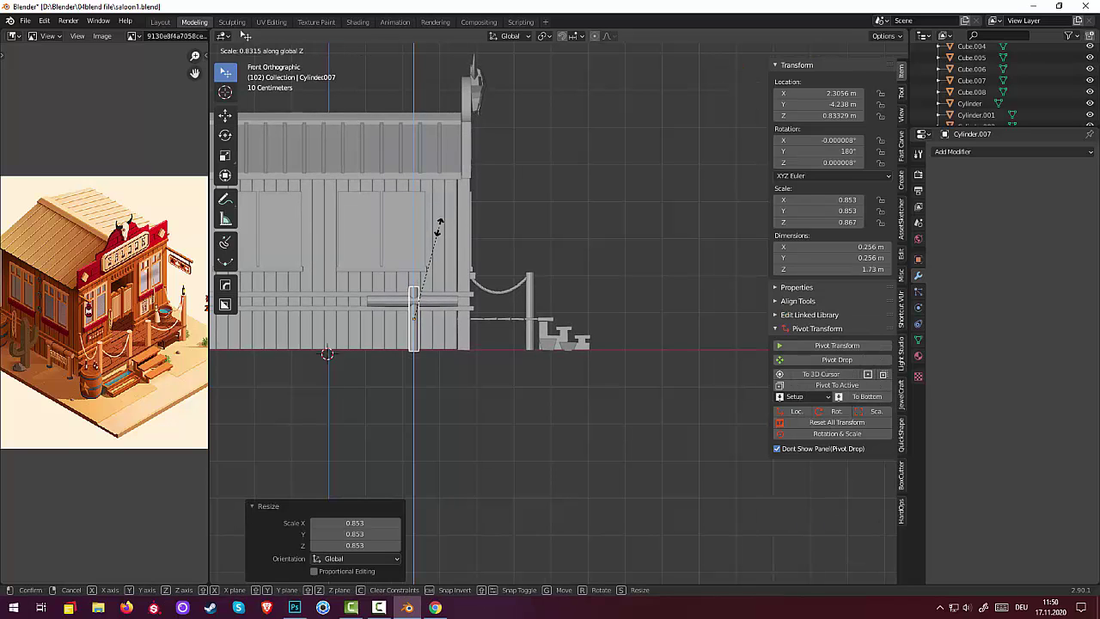
{"action": "left_click", "coordinate": [439, 238]}
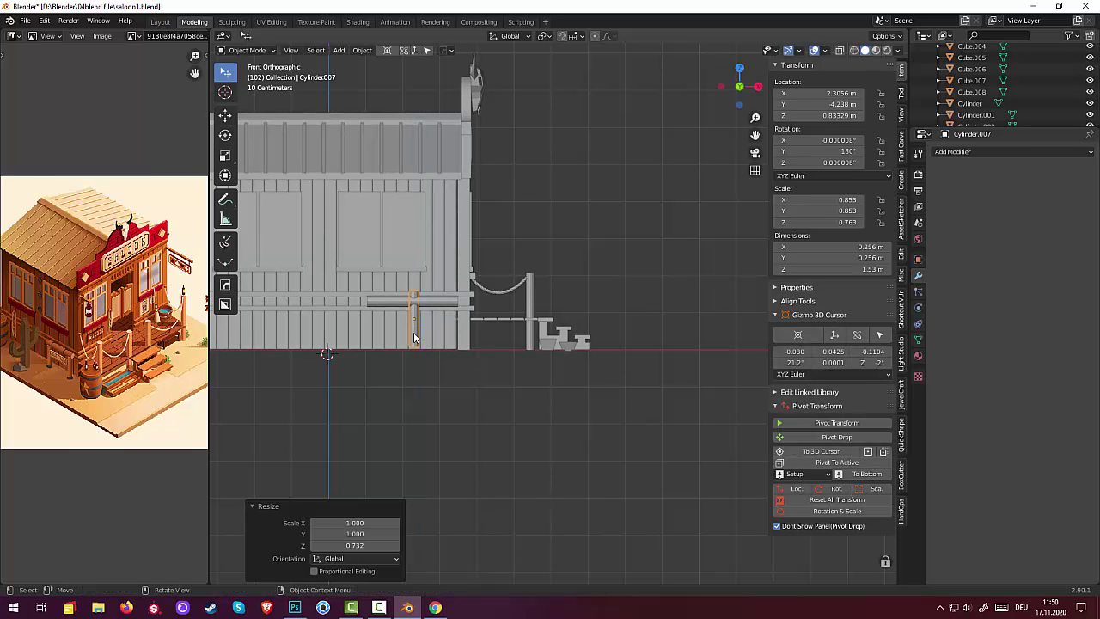
{"action": "key", "text": "g"}
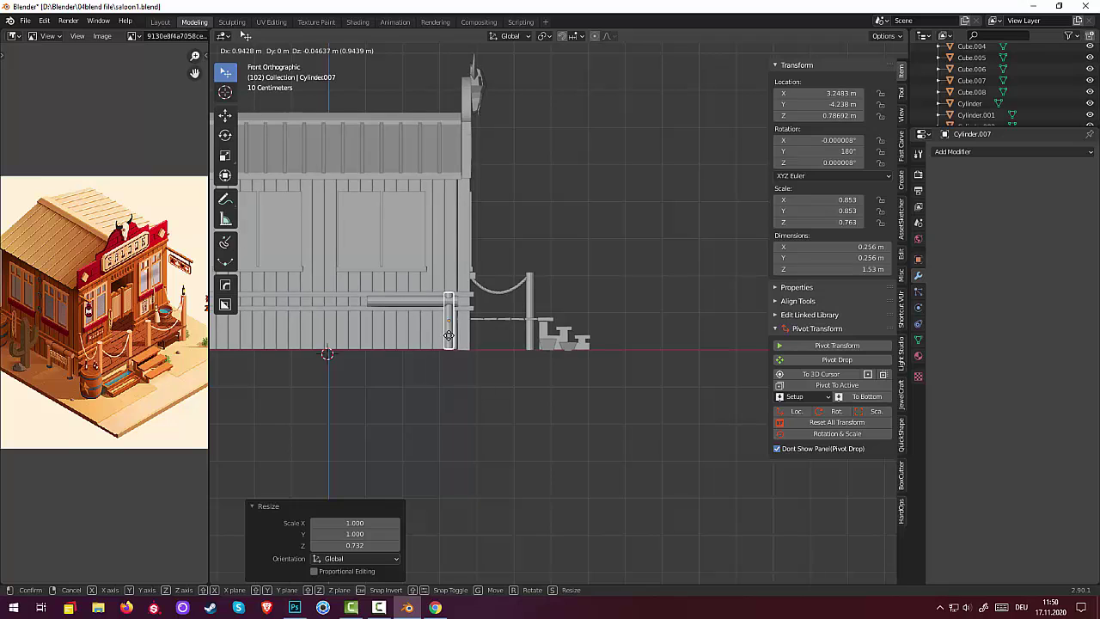
{"action": "key", "text": "x"}
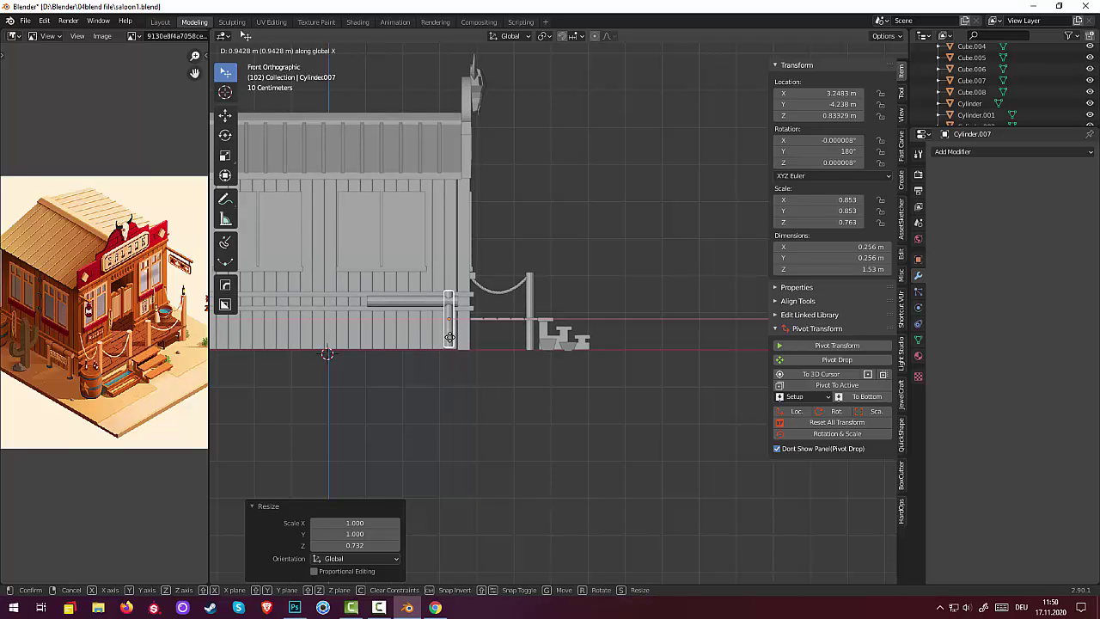
Place the post under the beam's right end and lower it toward the ground
{"action": "left_click", "coordinate": [451, 340]}
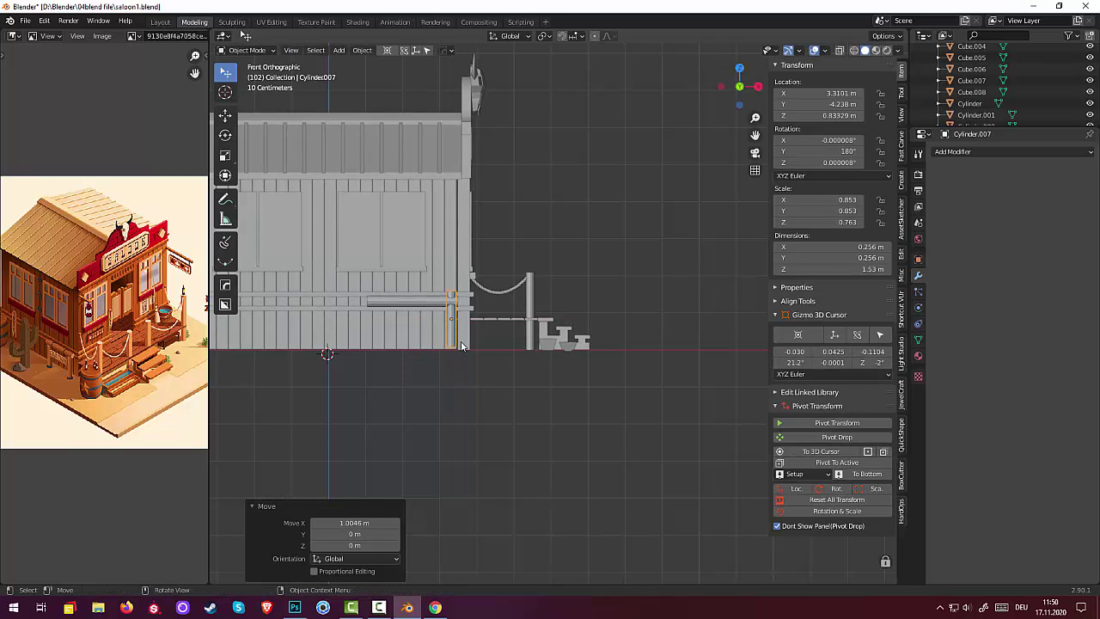
{"action": "mouse_move", "coordinate": [451, 340]}
{"action": "middle_mouse_down"}
{"action": "mouse_move", "coordinate": [404, 393]}
{"action": "mouse_move", "coordinate": [503, 346]}
{"action": "middle_mouse_up"}
{"action": "scroll", "coordinate": [488, 346], "scroll_direction": "up", "scroll_amount": 3}
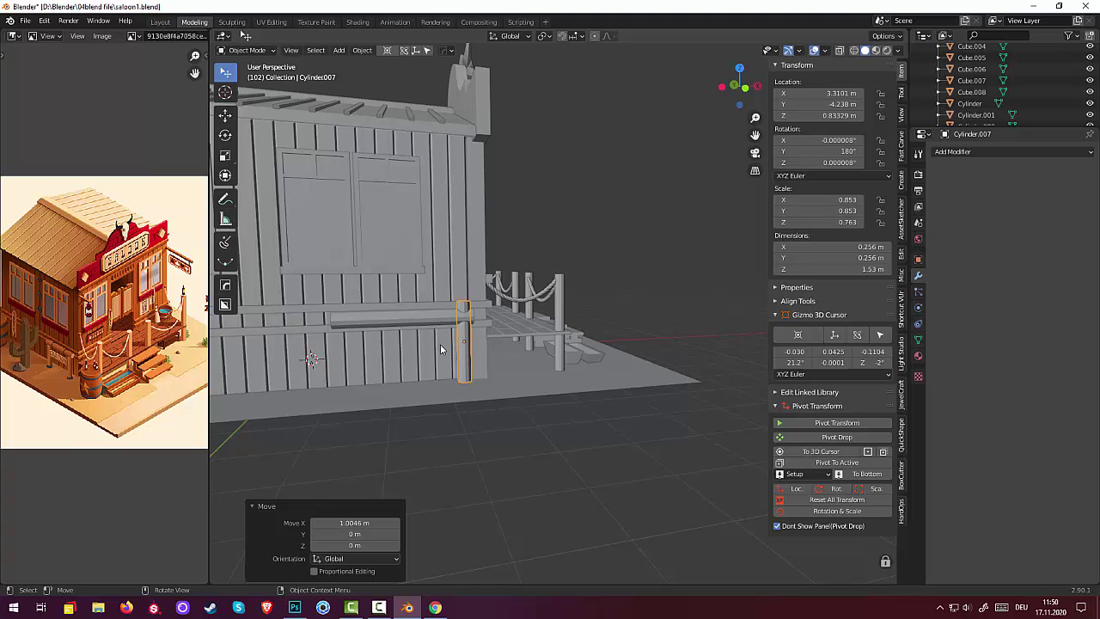
{"action": "key", "text": "g"}
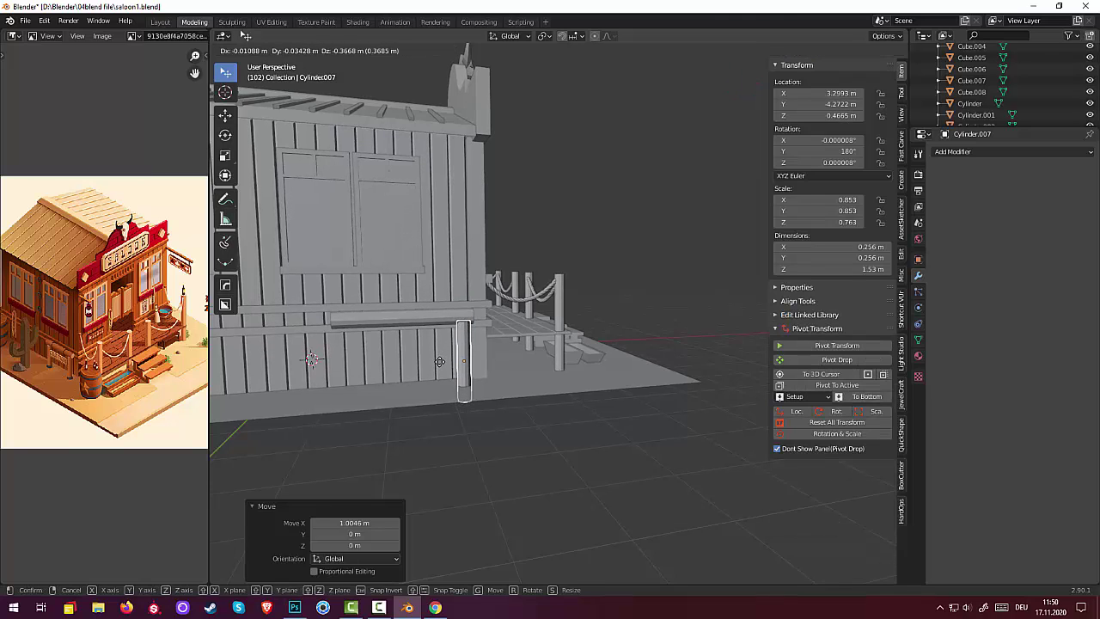
{"action": "key", "text": "z"}
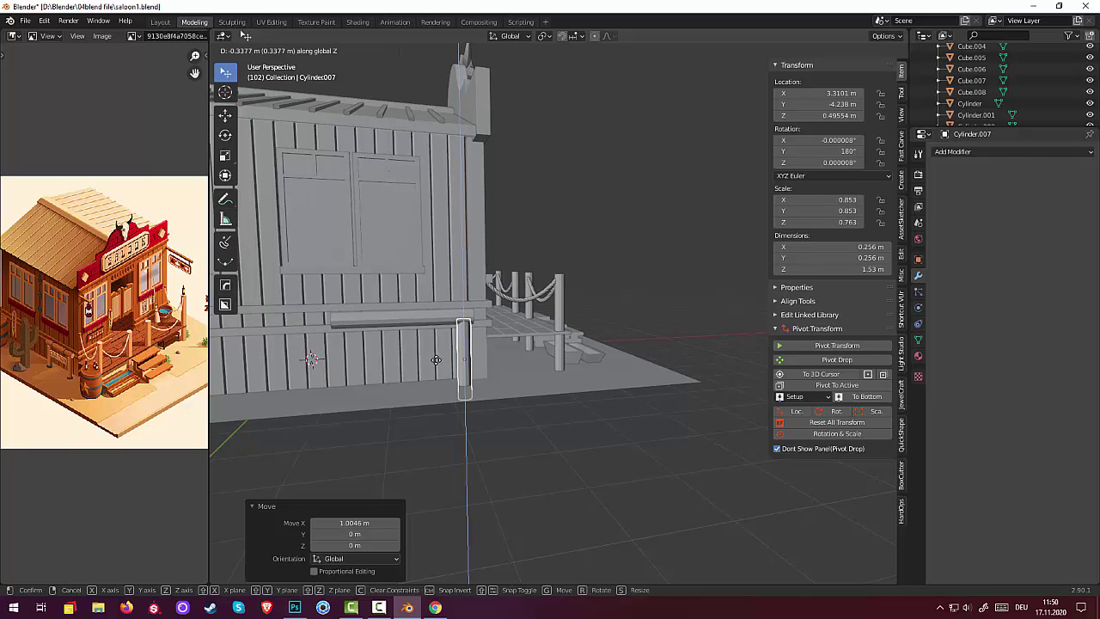
{"action": "left_click", "coordinate": [436, 360]}
Shorten the post along Z and raise it slightly into place
{"action": "mouse_move", "coordinate": [436, 359]}
{"action": "middle_mouse_down"}
{"action": "mouse_move", "coordinate": [503, 356]}
{"action": "mouse_move", "coordinate": [495, 353]}
{"action": "middle_mouse_up"}
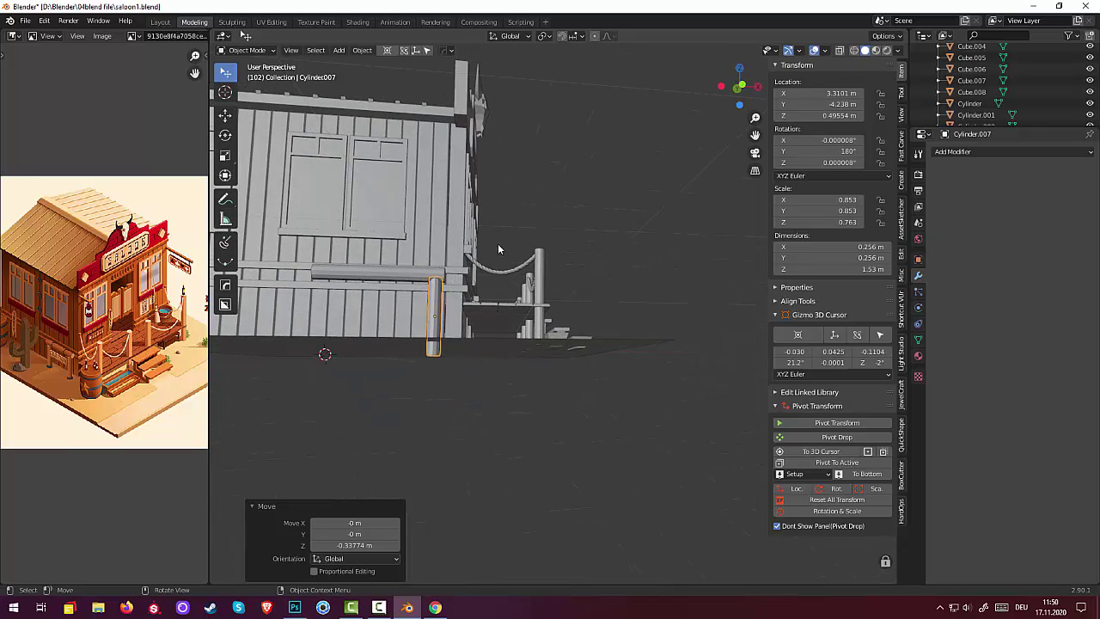
{"action": "key", "text": "s"}
{"action": "key", "text": "z"}
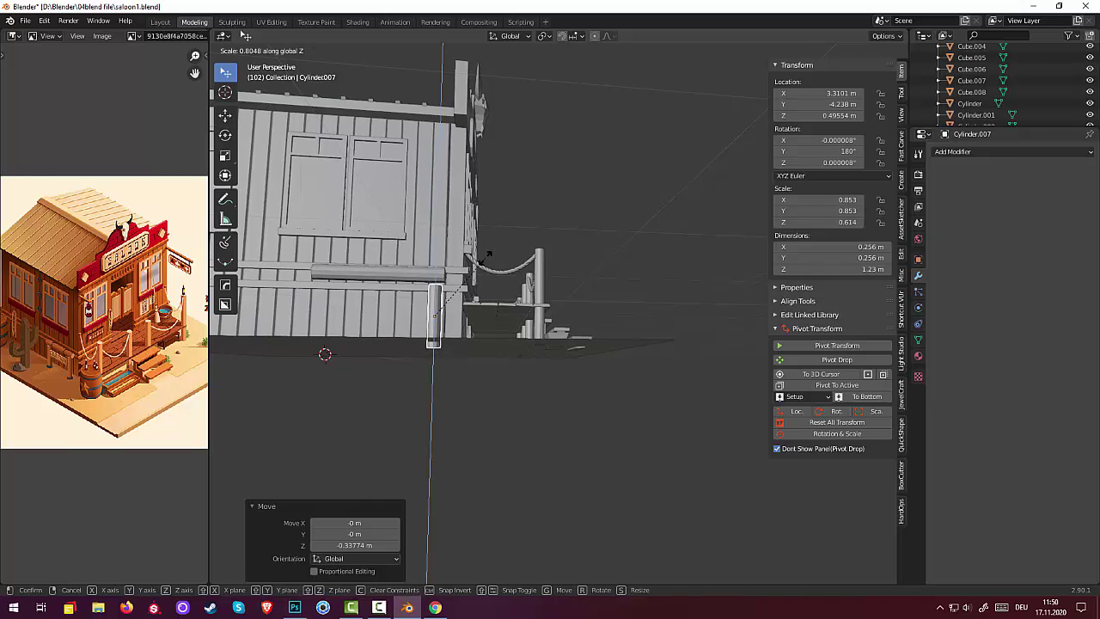
{"action": "left_click", "coordinate": [482, 308]}
{"action": "middle_click_drag", "start_coordinate": [482, 308], "coordinate": [444, 339]}
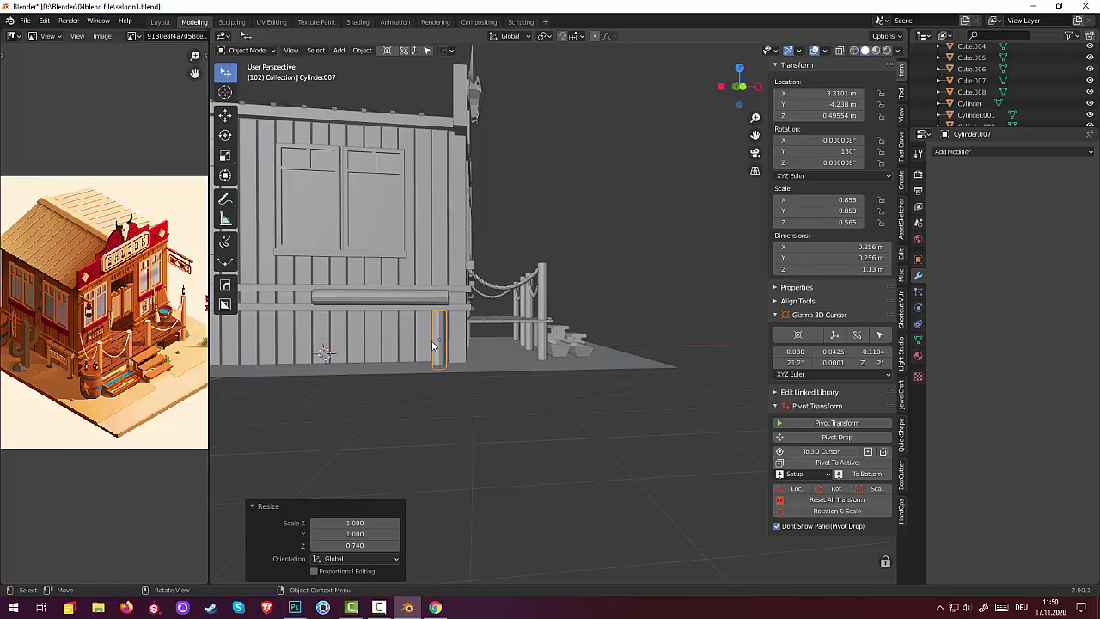
{"action": "key", "text": "g"}
{"action": "key", "text": "z"}
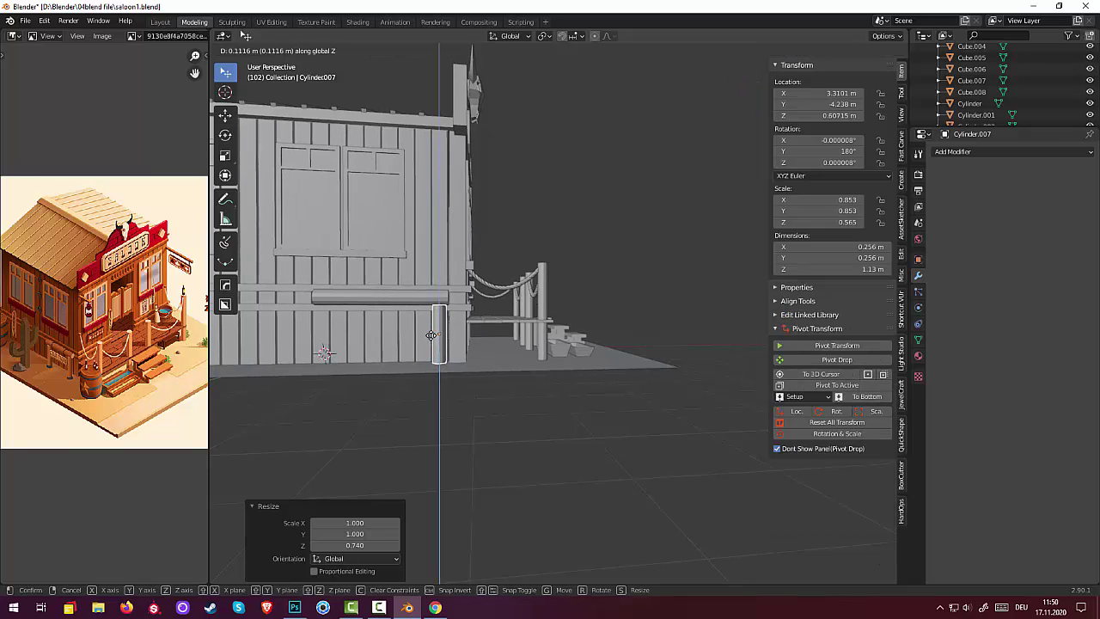
{"action": "left_click", "coordinate": [431, 336]}
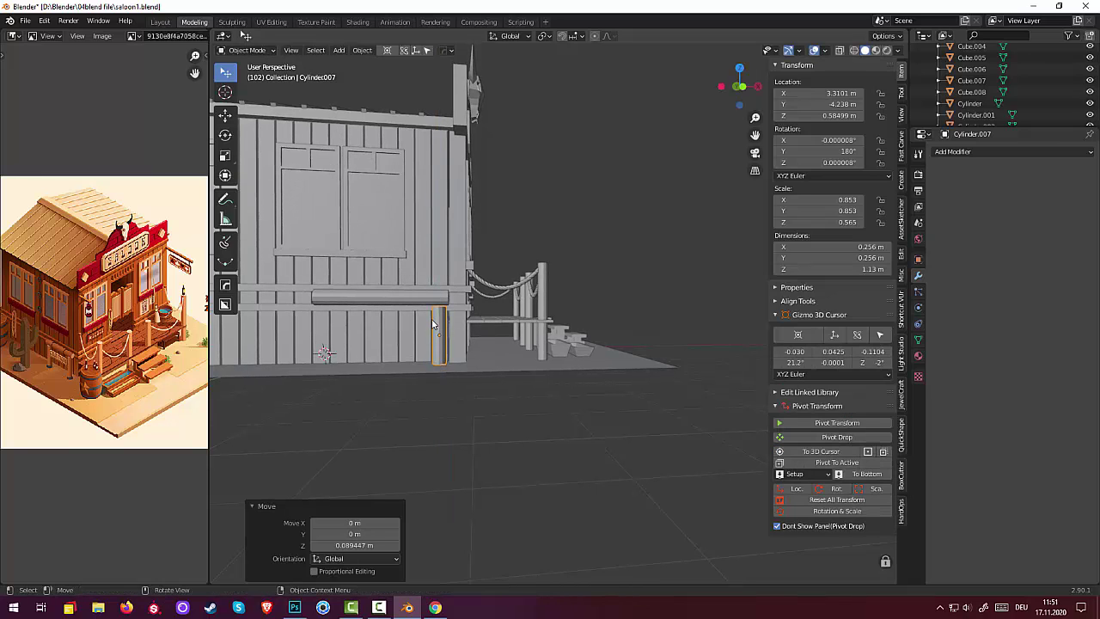
Lengthen the post slightly and nudge it a little left along X
{"action": "key", "text": "s"}
{"action": "key", "text": "z"}
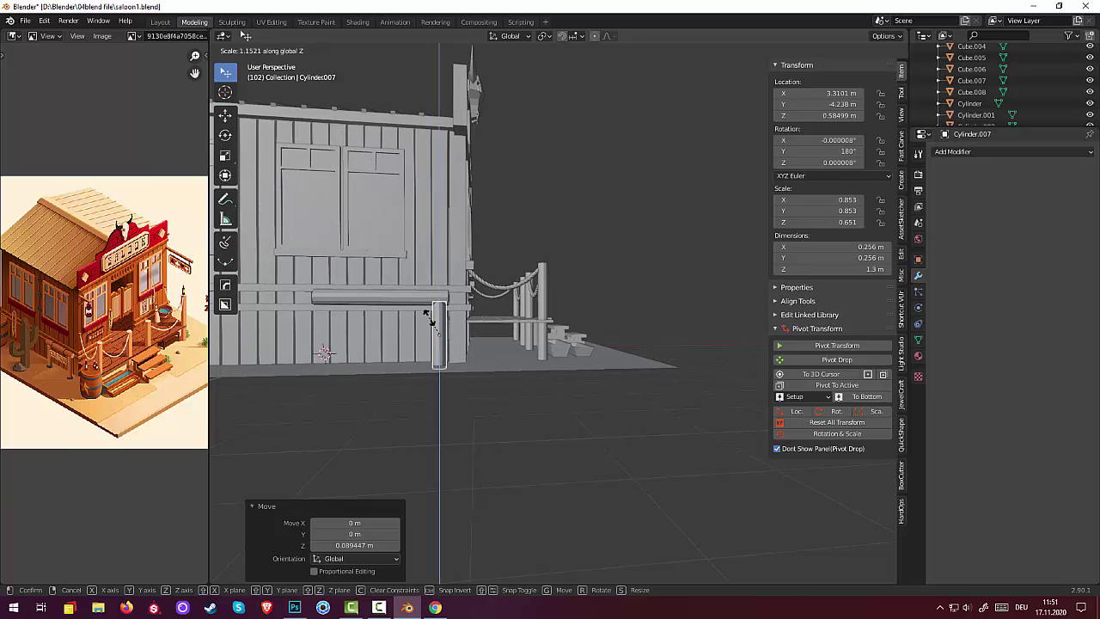
{"action": "left_click", "coordinate": [432, 330]}
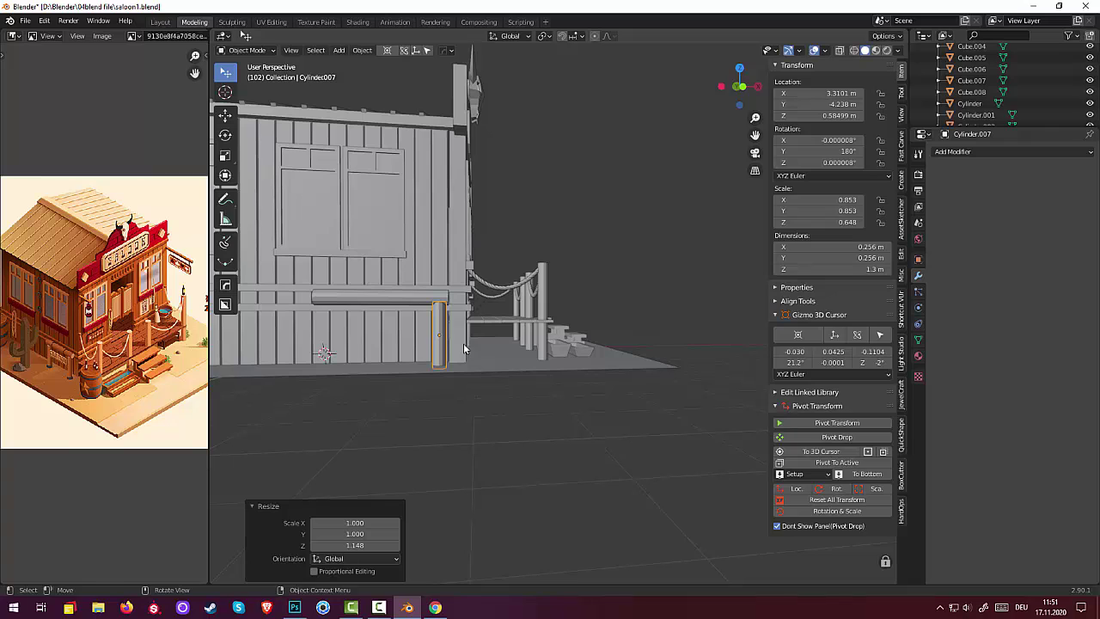
{"action": "key", "text": "g"}
{"action": "key", "text": "x"}
{"action": "right_click", "coordinate": [433, 345]}
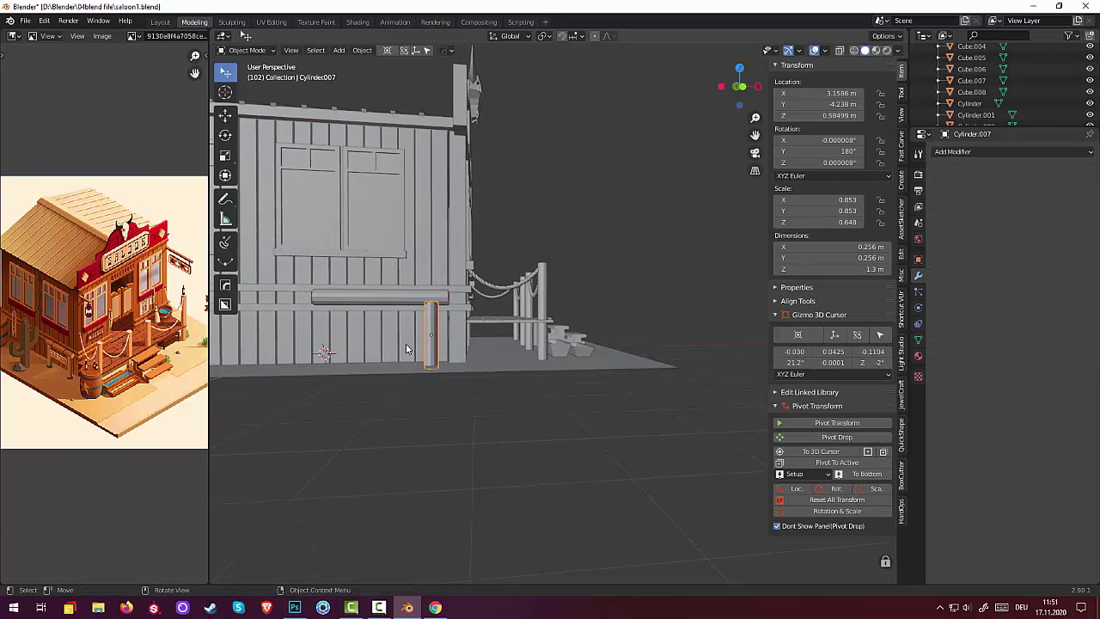
Duplicate the post and place the copy along X under the beam's other end
{"action": "key", "text": "shift+d"}
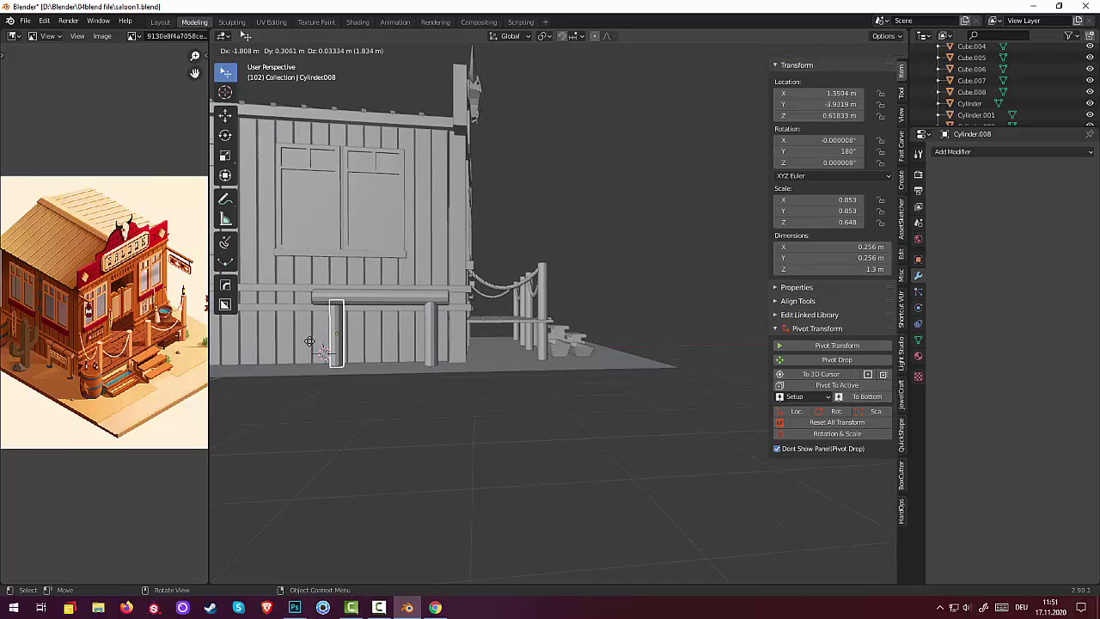
{"action": "key", "text": "x"}
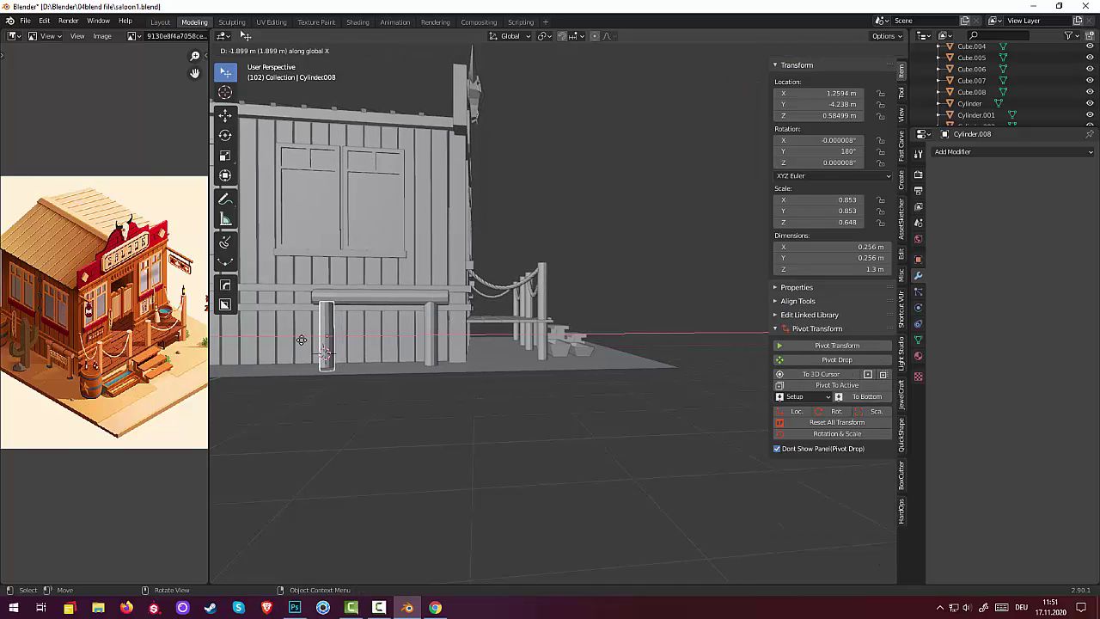
{"action": "left_click", "coordinate": [302, 340]}
Zoom and orbit in on the side-wall rail and select the horizontal log beam
{"action": "left_click", "coordinate": [406, 418]}
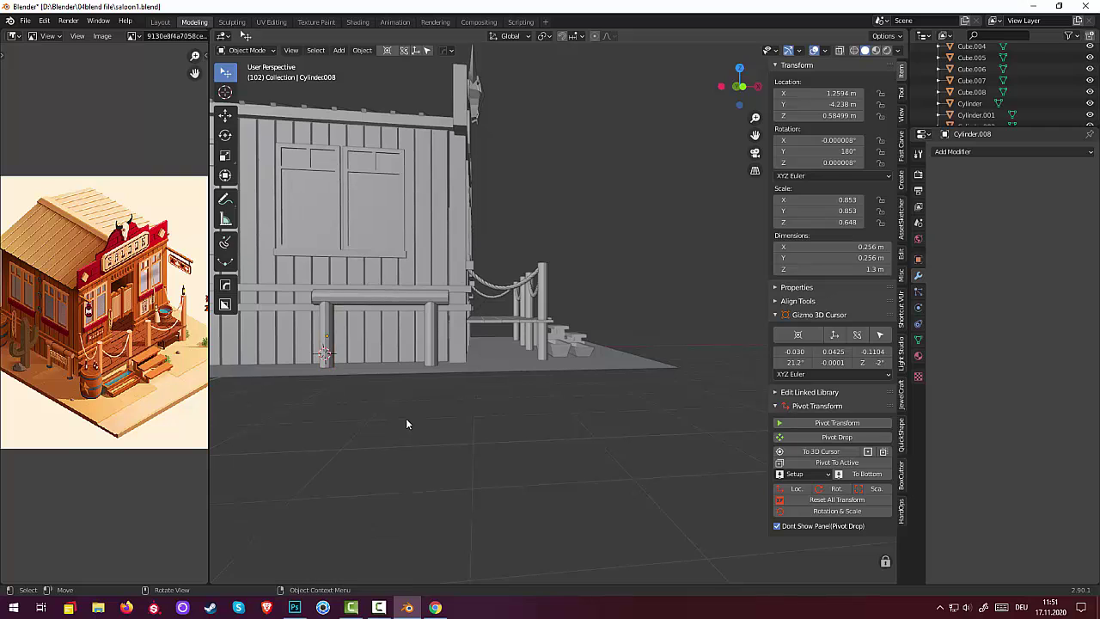
{"action": "mouse_move", "coordinate": [406, 418]}
{"action": "middle_mouse_down"}
{"action": "mouse_move", "coordinate": [411, 395]}
{"action": "mouse_move", "coordinate": [402, 414]}
{"action": "middle_mouse_up"}
{"action": "scroll", "coordinate": [403, 408], "scroll_direction": "up", "scroll_amount": 3}
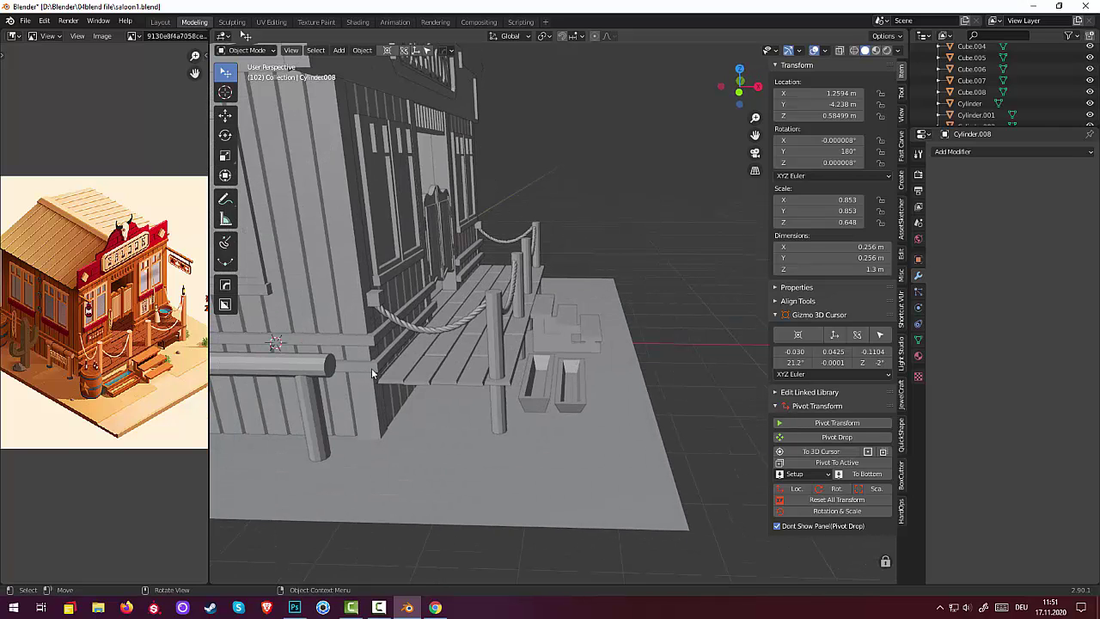
{"action": "scroll", "coordinate": [410, 367], "scroll_direction": "up", "scroll_amount": 2}
{"action": "middle_click_drag", "start_coordinate": [410, 367], "coordinate": [419, 388]}
{"action": "left_click", "coordinate": [415, 404]}
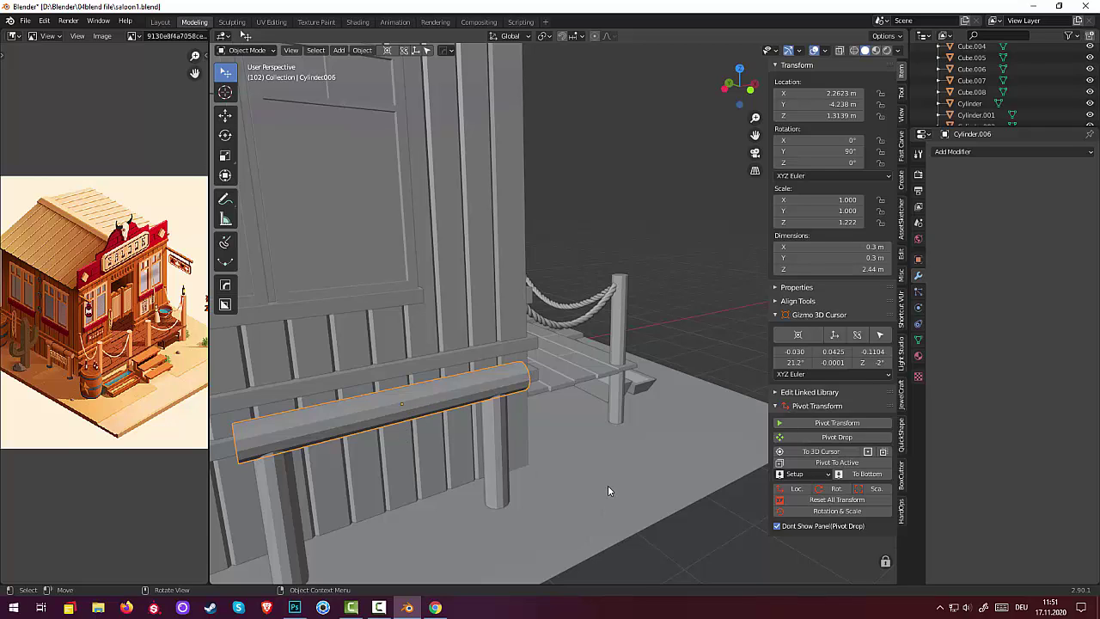
{"action": "mouse_move", "coordinate": [587, 437]}
{"action": "middle_mouse_down"}
{"action": "mouse_move", "coordinate": [602, 437]}
{"action": "mouse_move", "coordinate": [494, 443]}
{"action": "middle_mouse_up"}
{"action": "left_click", "coordinate": [461, 413], "text": "shift"}
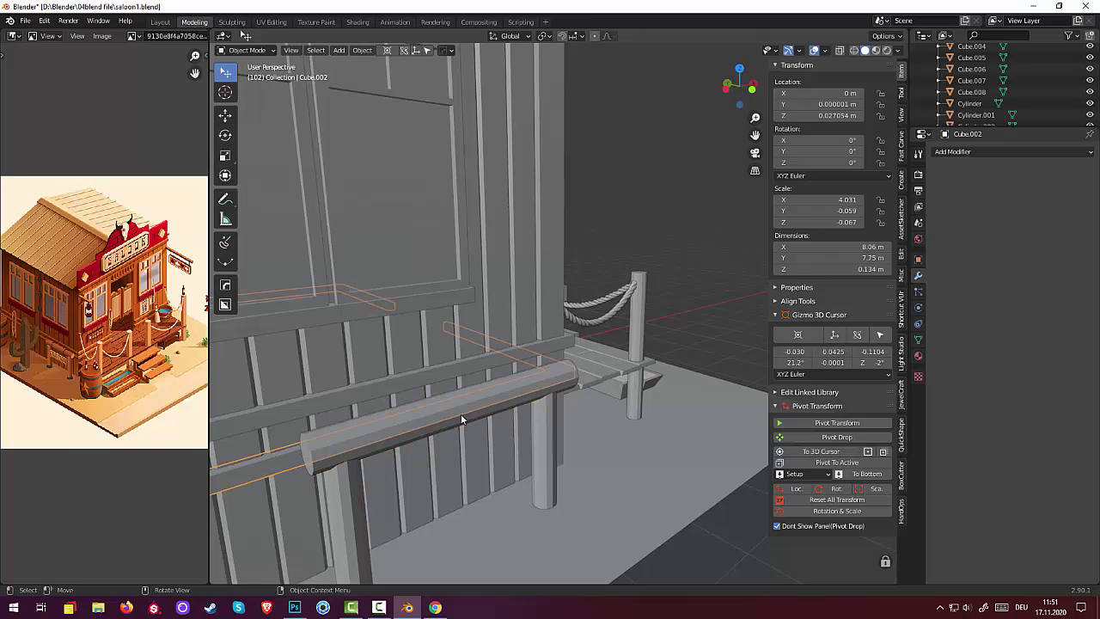
{"action": "left_click", "coordinate": [458, 418]}
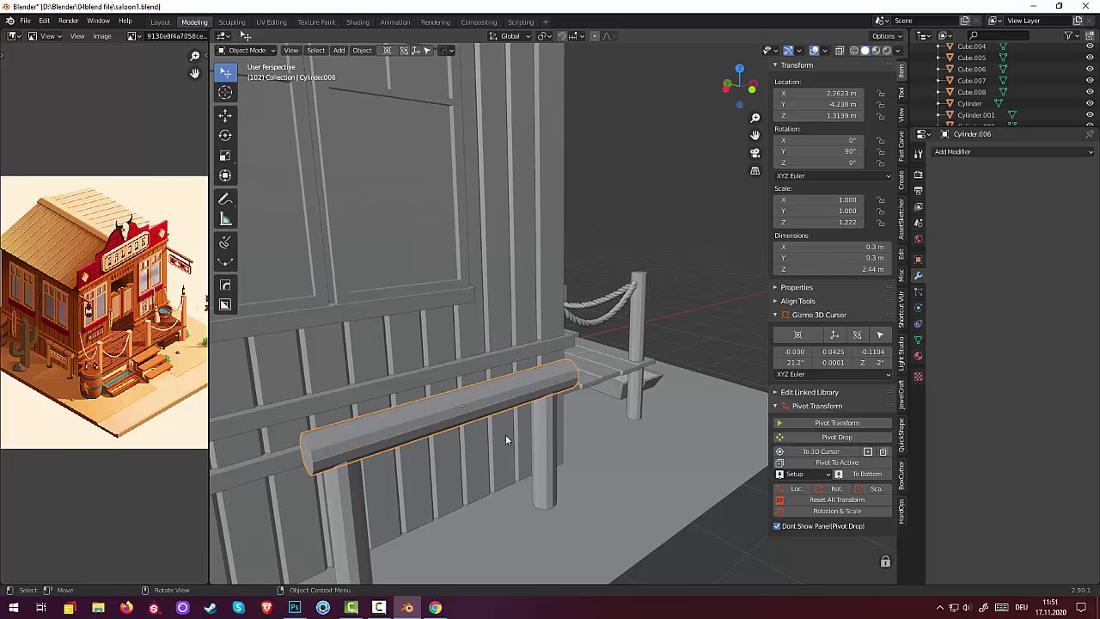
Duplicate the log beam in place and flatten it on X into a 0.064 m ring slightly wider than the beam
{"action": "key", "text": "shift+d"}
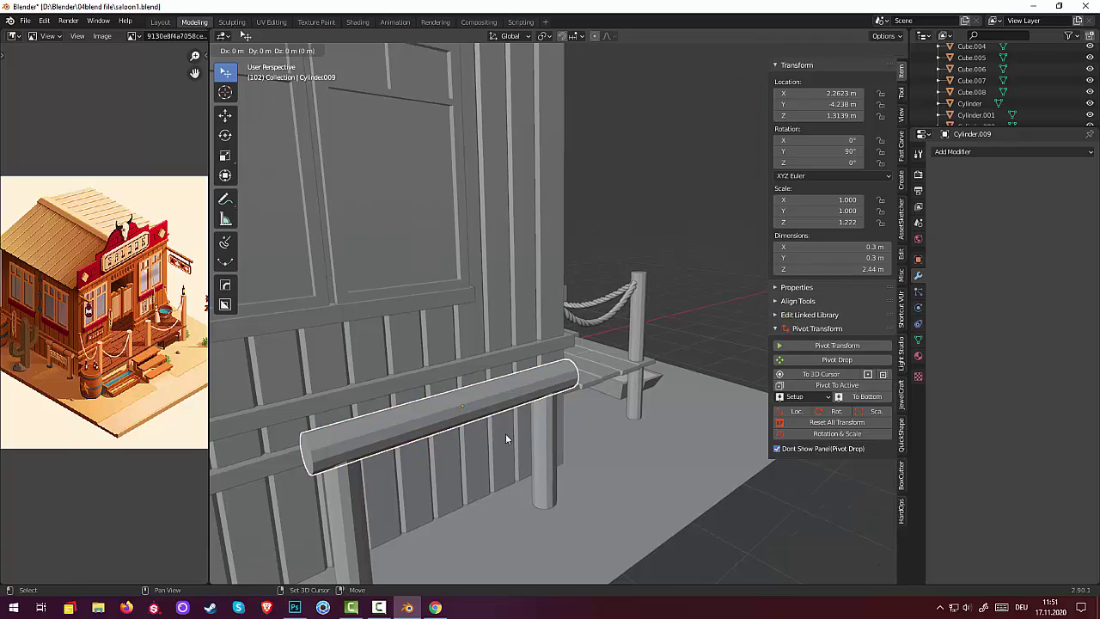
{"action": "right_click", "coordinate": [506, 432]}
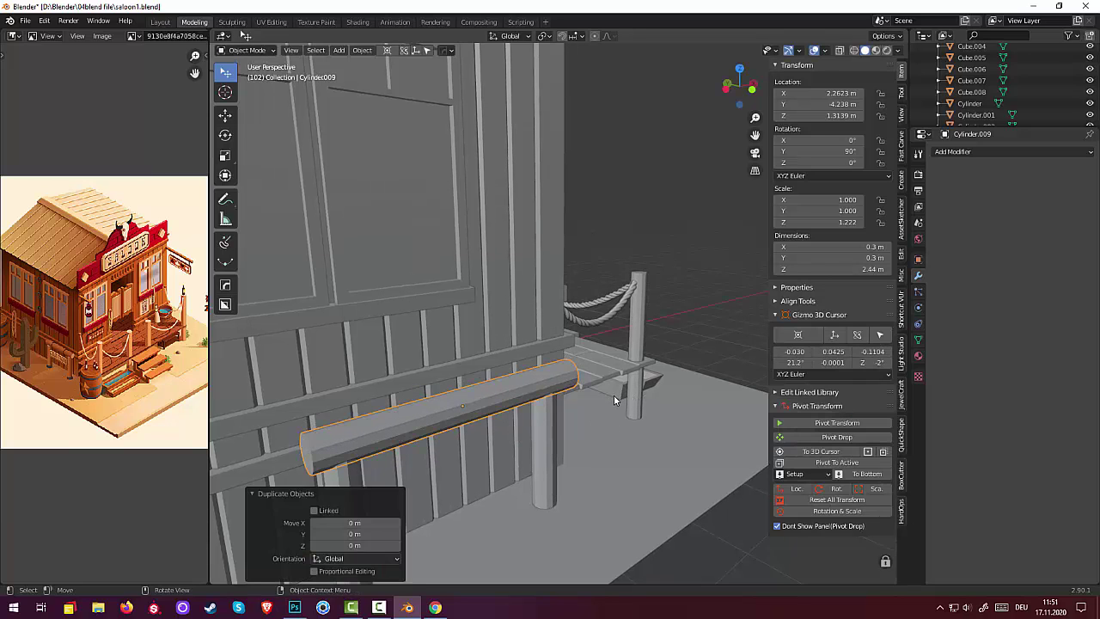
{"action": "key", "text": "s"}
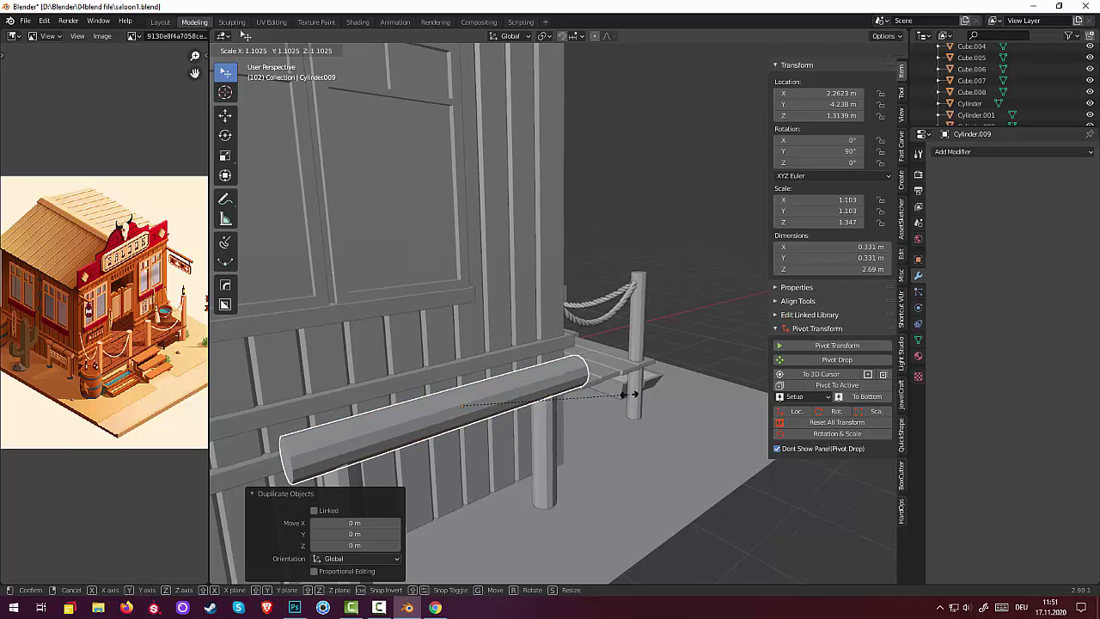
{"action": "left_click", "coordinate": [628, 393]}
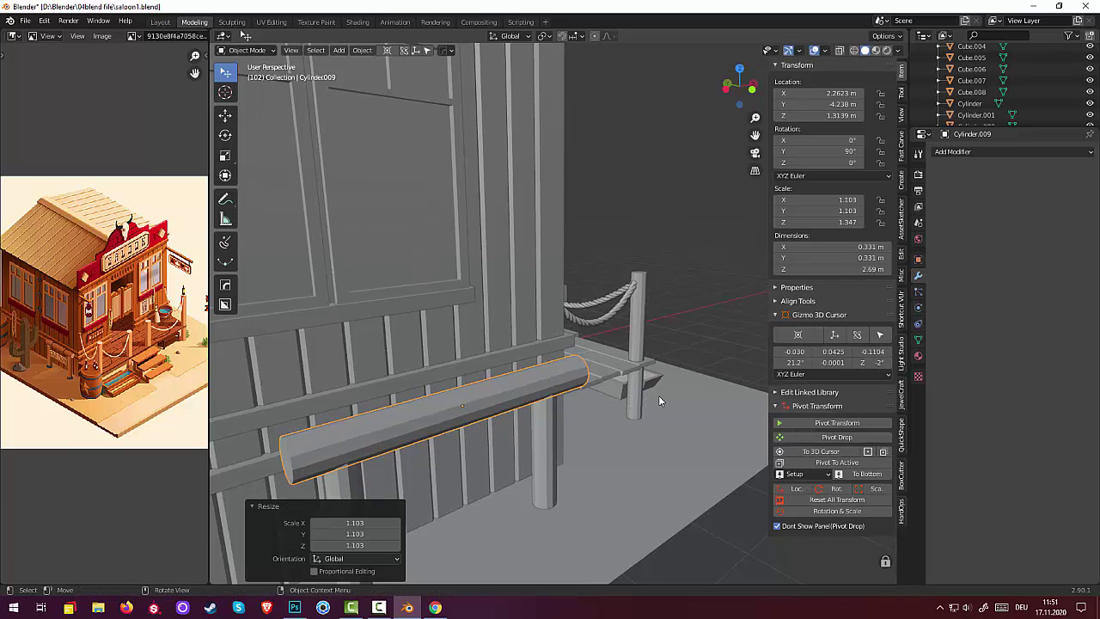
{"action": "key", "text": "s"}
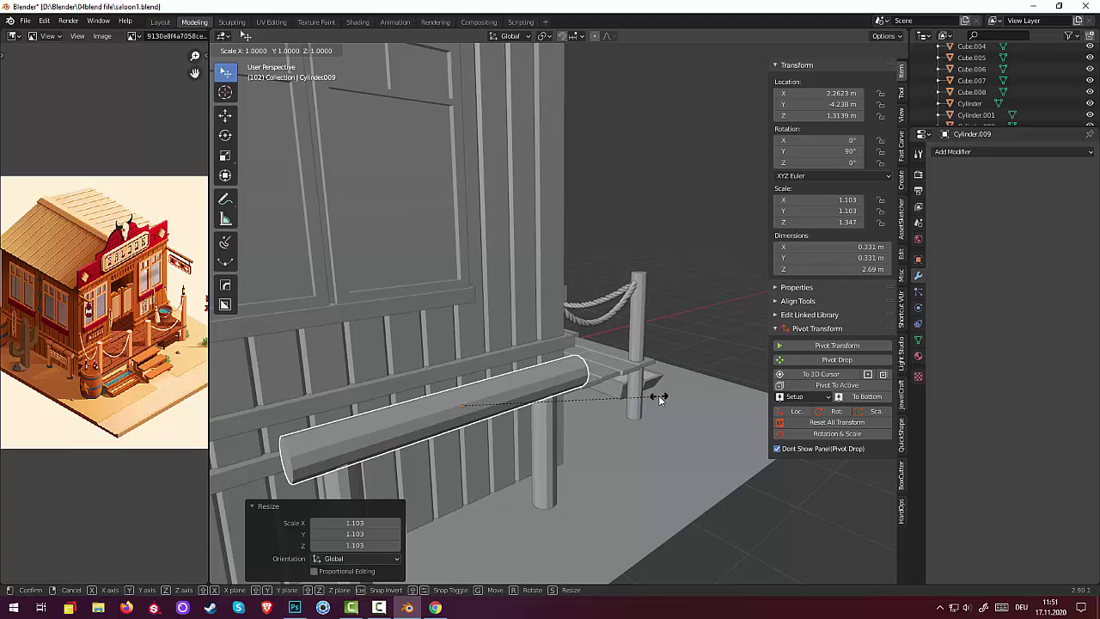
{"action": "key", "text": "x"}
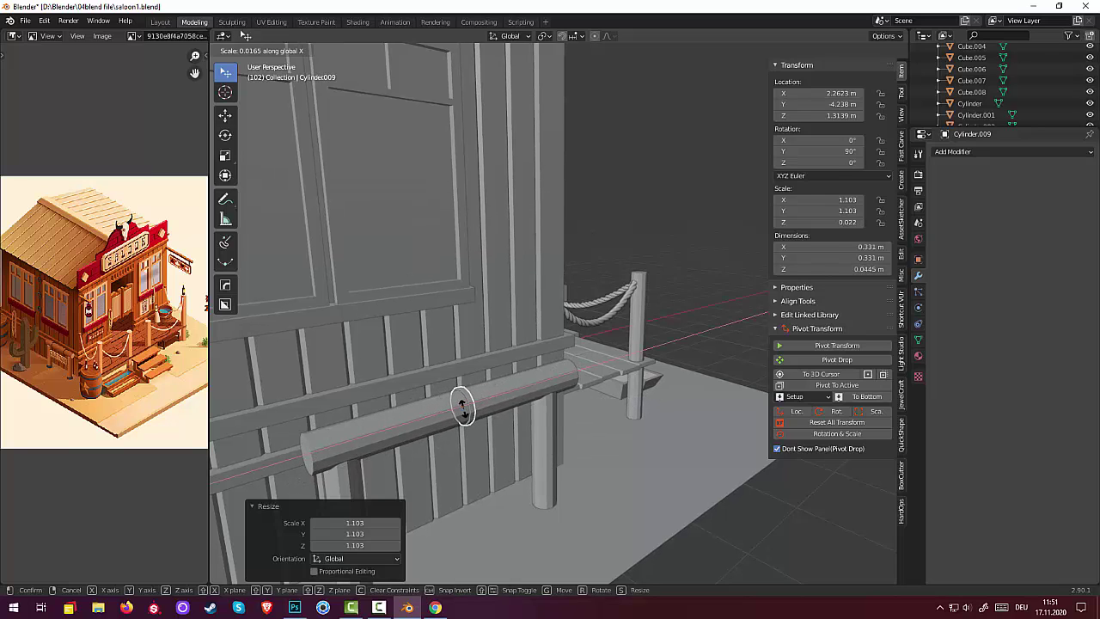
{"action": "left_click", "coordinate": [463, 411]}
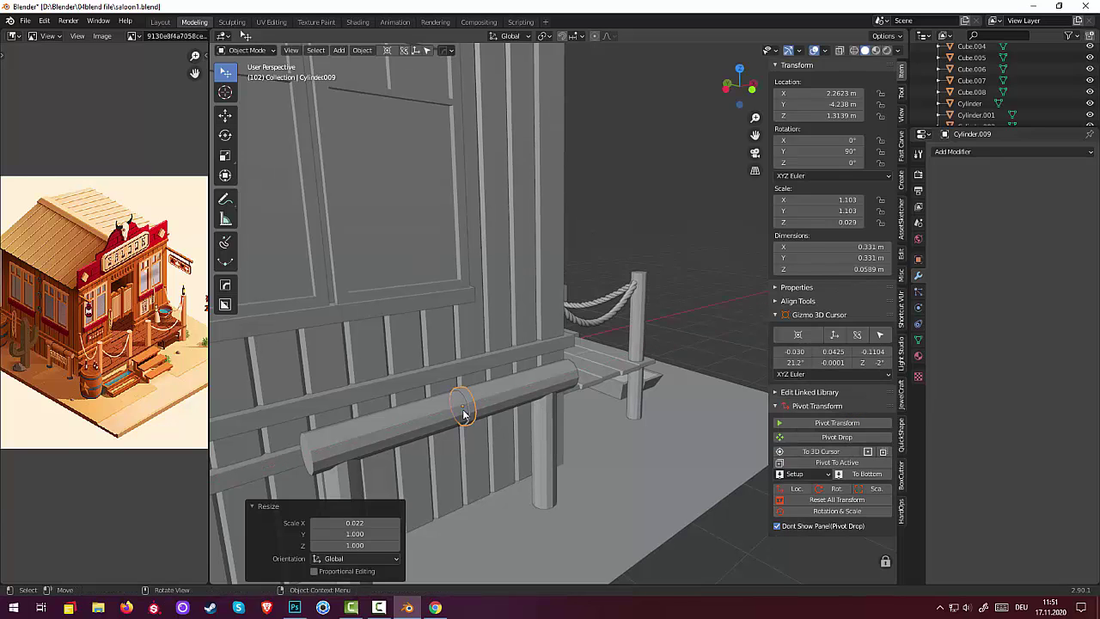
{"action": "key", "text": "s"}
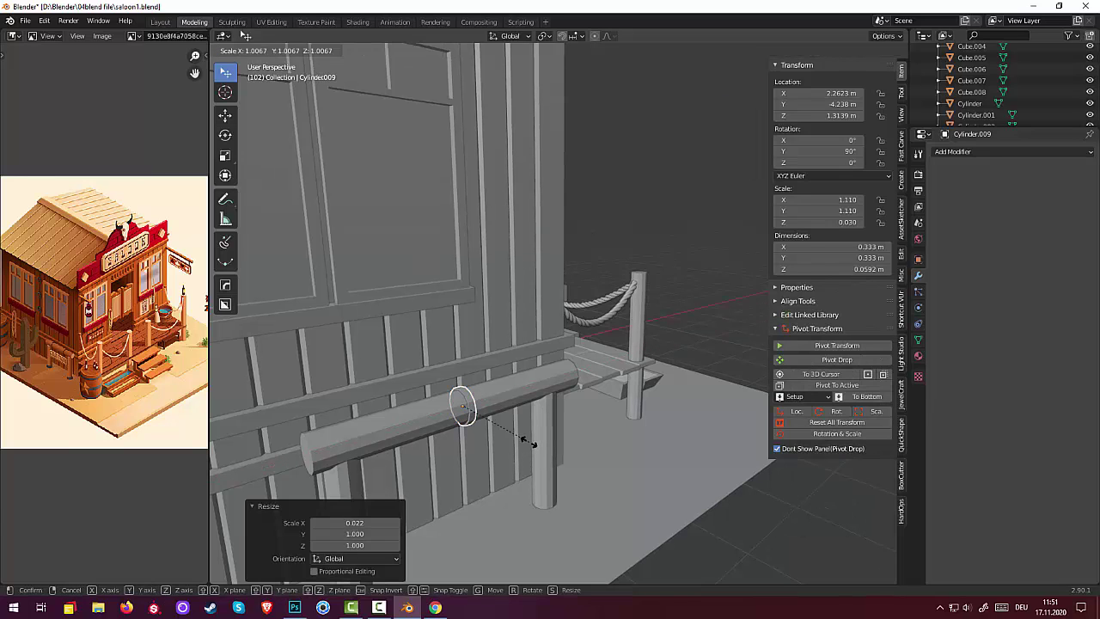
{"action": "left_click", "coordinate": [538, 445]}
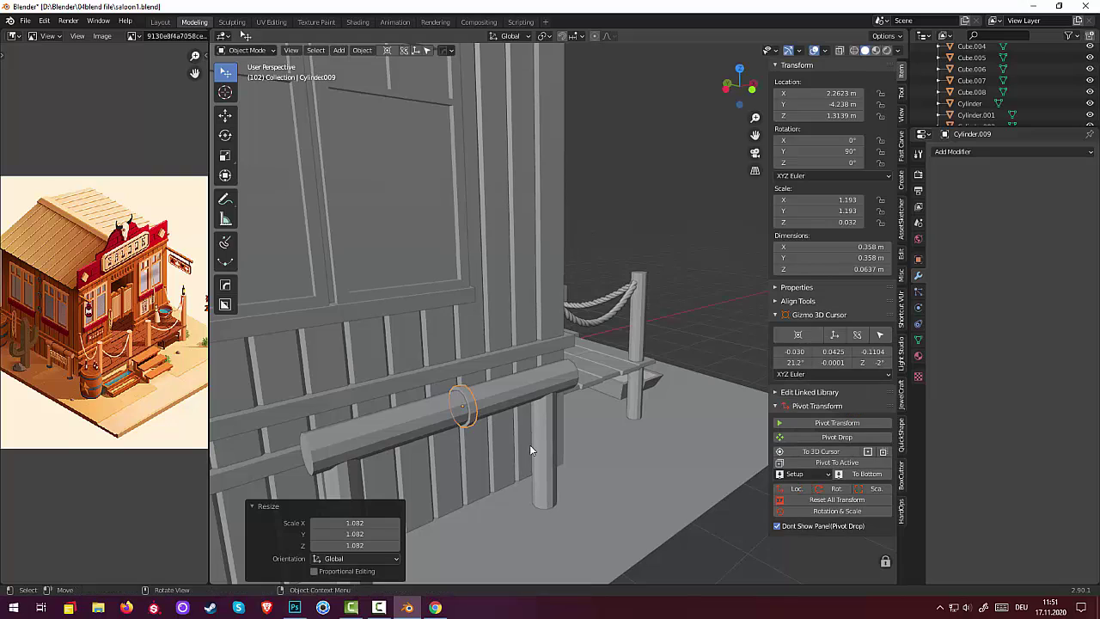
{"action": "mouse_move", "coordinate": [530, 445]}
{"action": "middle_mouse_down"}
{"action": "mouse_move", "coordinate": [499, 461]}
{"action": "mouse_move", "coordinate": [499, 439]}
{"action": "mouse_move", "coordinate": [498, 457]}
{"action": "middle_mouse_up"}
{"action": "scroll", "coordinate": [498, 457], "scroll_direction": "down", "scroll_amount": 3}
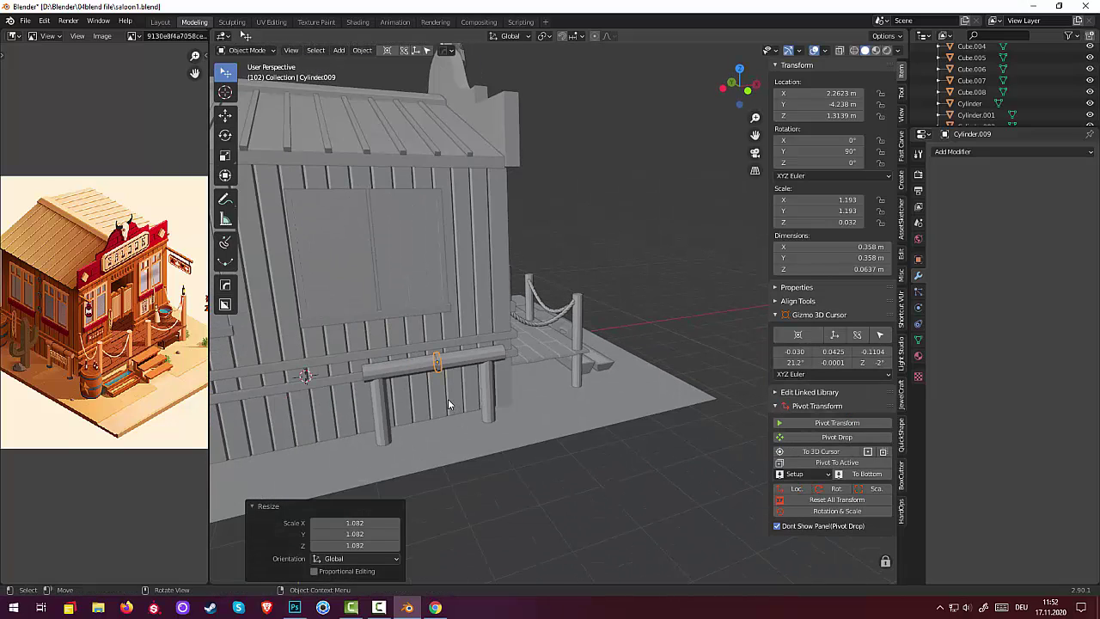
Slide the band 0.64 m along X to sit near the beam's left post
{"action": "scroll", "coordinate": [444, 399], "scroll_direction": "up", "scroll_amount": 3}
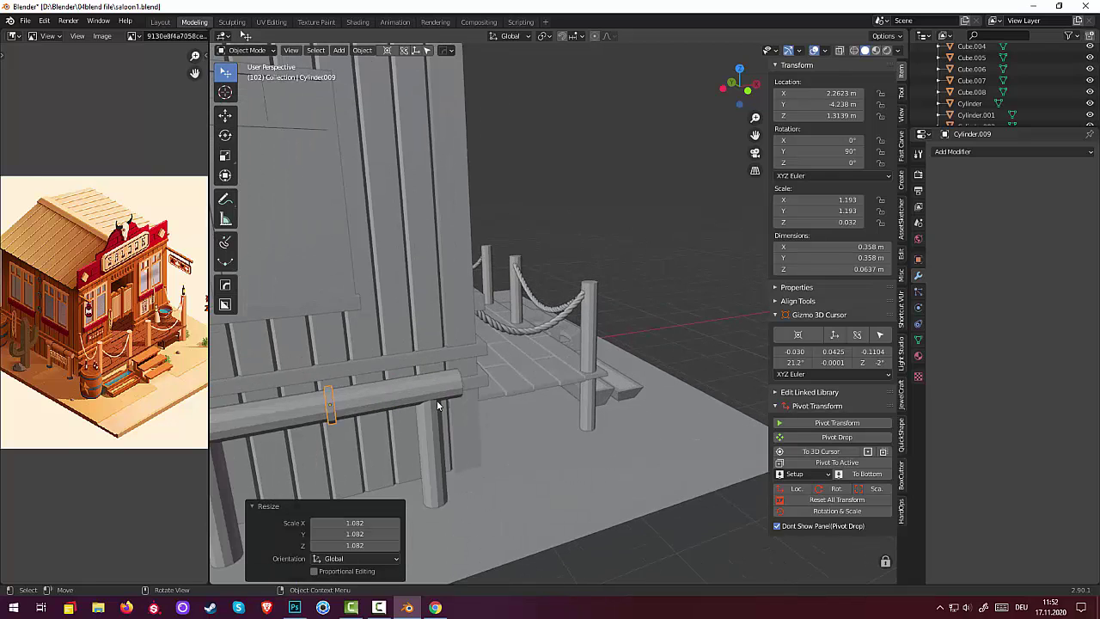
{"action": "scroll", "coordinate": [404, 412], "scroll_direction": "down", "scroll_amount": 3}
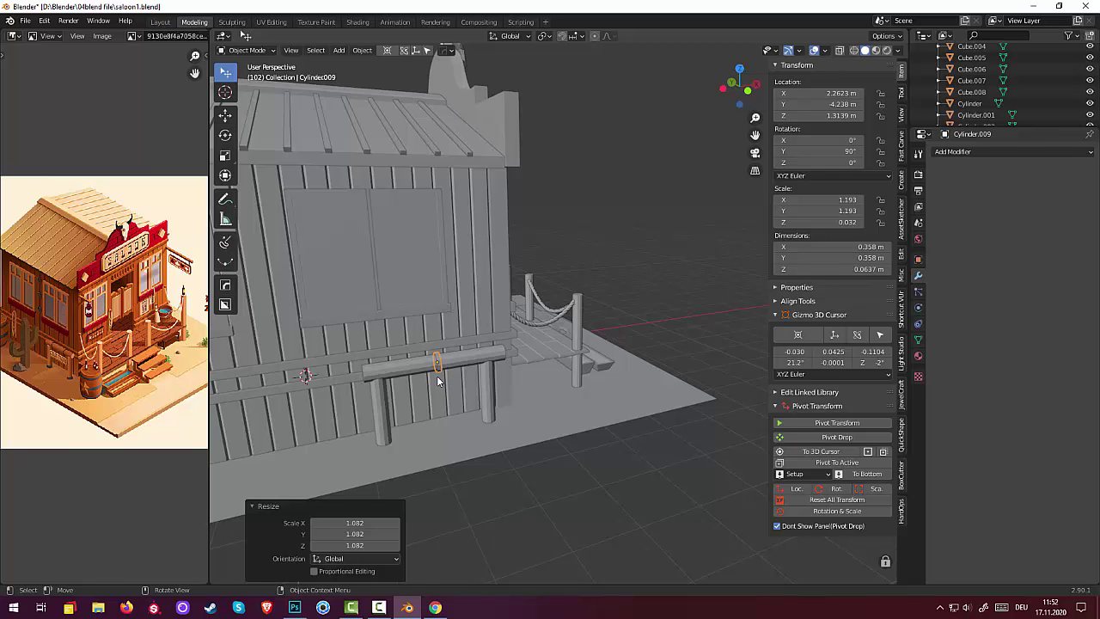
{"action": "key", "text": "g"}
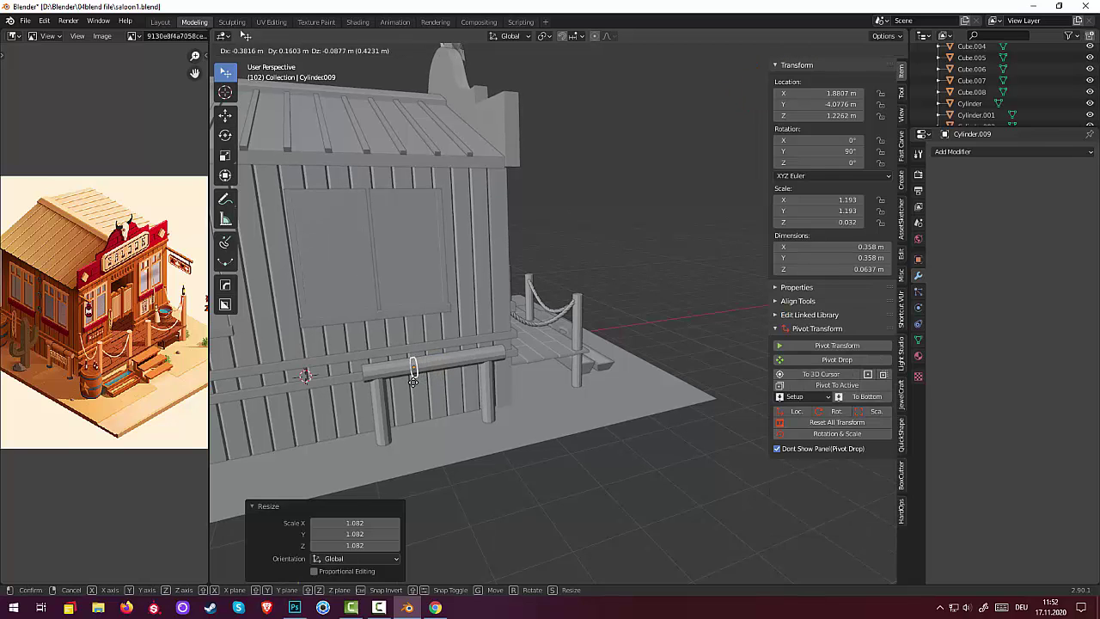
{"action": "key", "text": "x"}
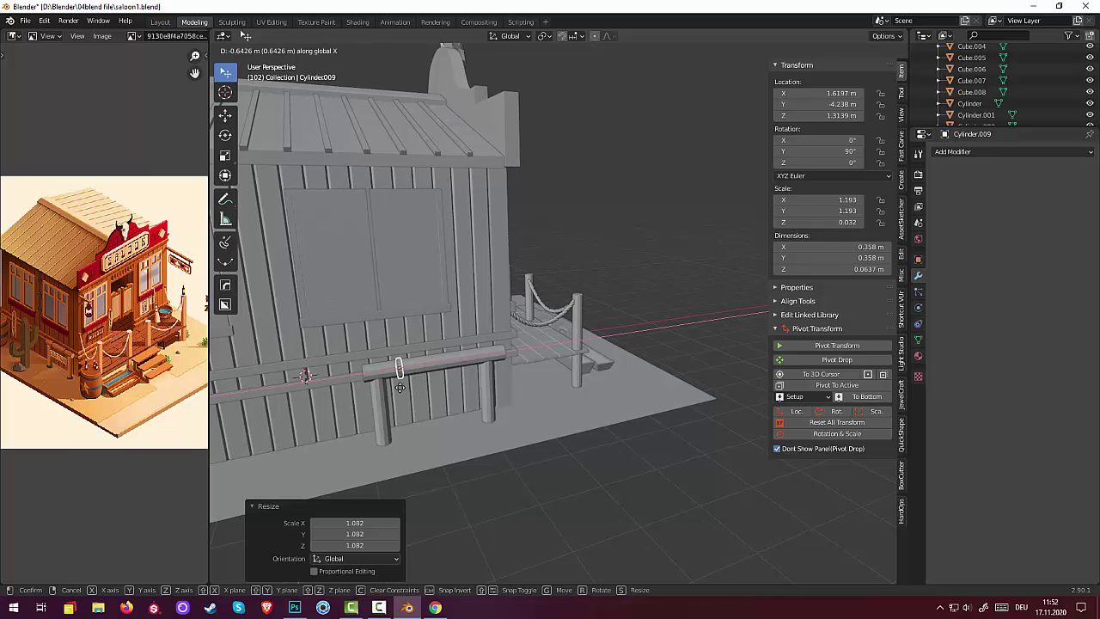
{"action": "left_click", "coordinate": [399, 387]}
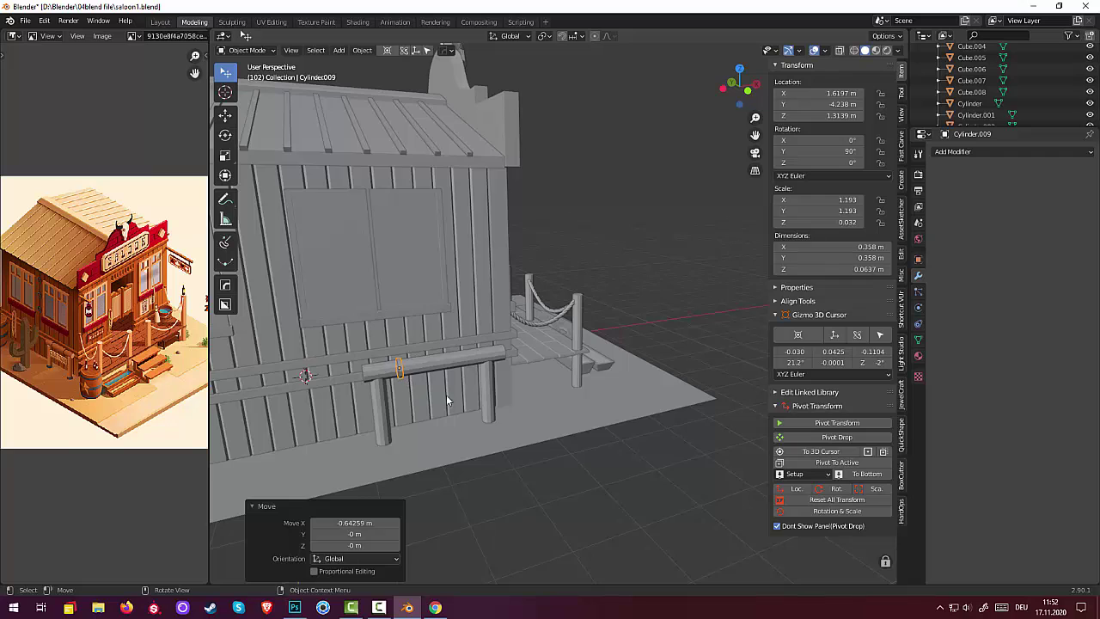
{"action": "mouse_move", "coordinate": [446, 395]}
{"action": "middle_mouse_down"}
{"action": "mouse_move", "coordinate": [426, 412]}
{"action": "mouse_move", "coordinate": [359, 413]}
{"action": "middle_mouse_up"}
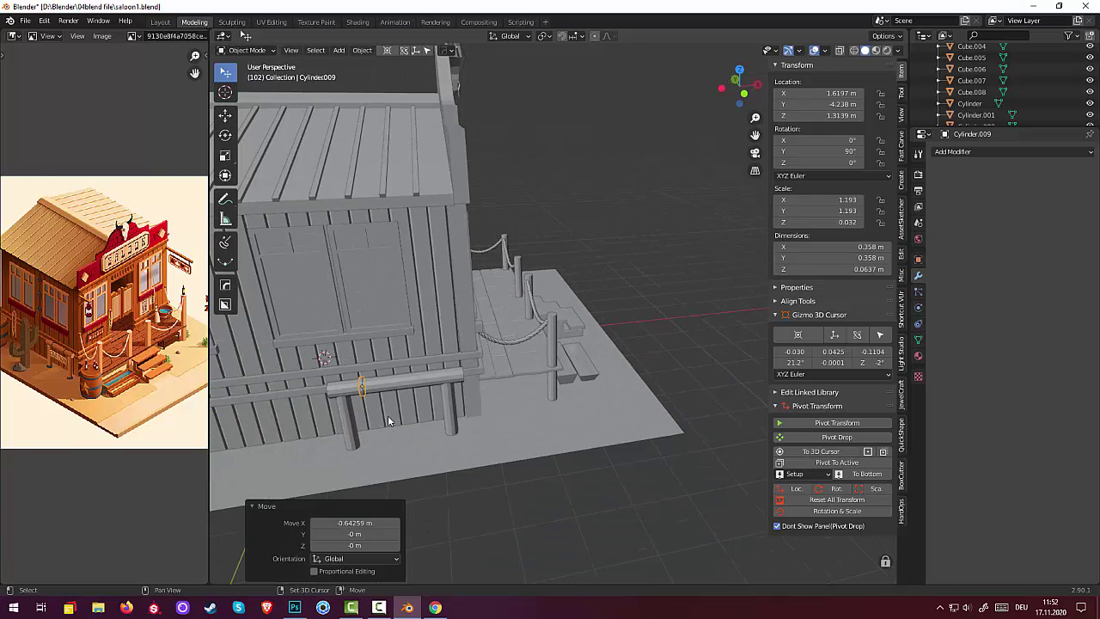
Duplicate the band and place the copy along X near the beam's right end
{"action": "key", "text": "shift+d"}
{"action": "key", "text": "x"}
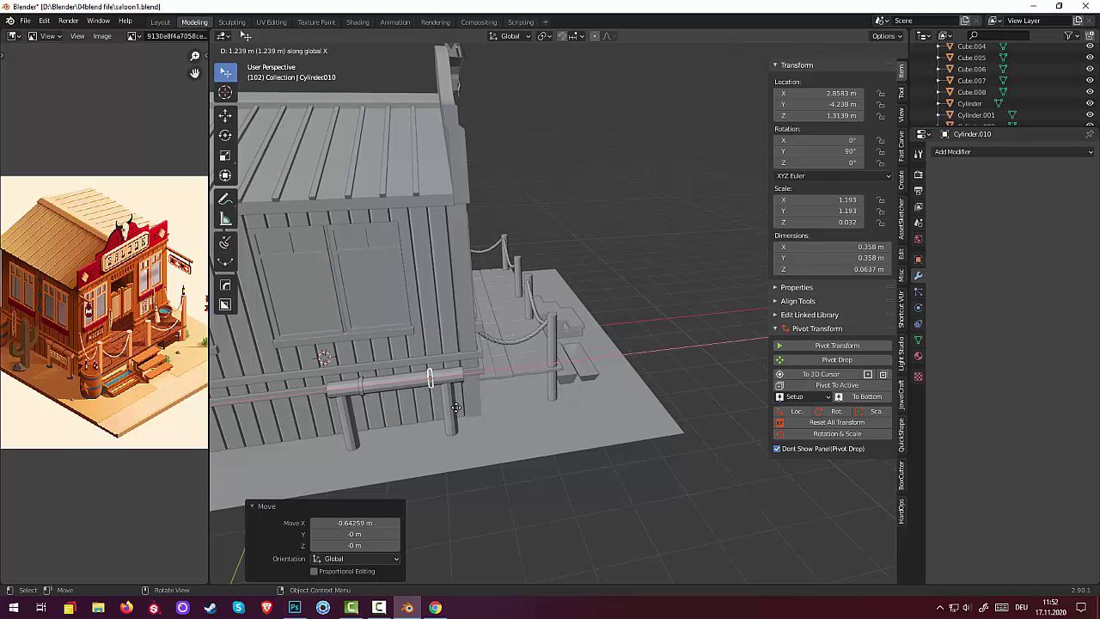
{"action": "left_click", "coordinate": [455, 413]}
{"action": "left_click", "coordinate": [492, 509]}
{"action": "scroll", "coordinate": [515, 519], "scroll_direction": "down", "scroll_amount": 3}
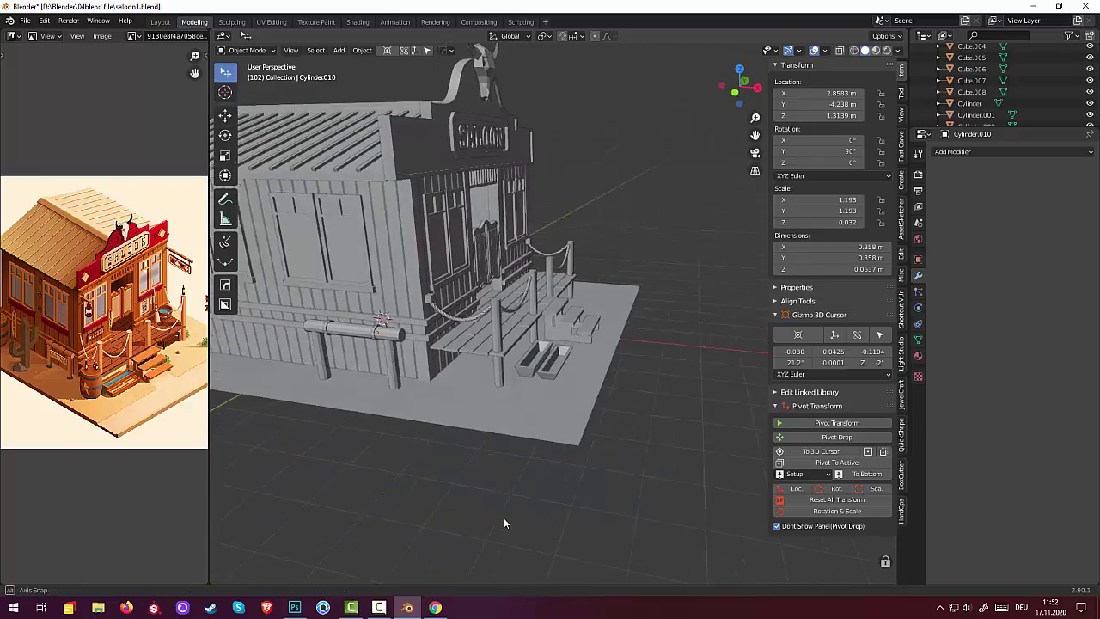
{"action": "mouse_move", "coordinate": [498, 517]}
{"action": "middle_mouse_down"}
{"action": "mouse_move", "coordinate": [453, 512]}
{"action": "mouse_move", "coordinate": [473, 505]}
{"action": "mouse_move", "coordinate": [446, 532]}
{"action": "mouse_move", "coordinate": [469, 515]}
{"action": "middle_mouse_up"}
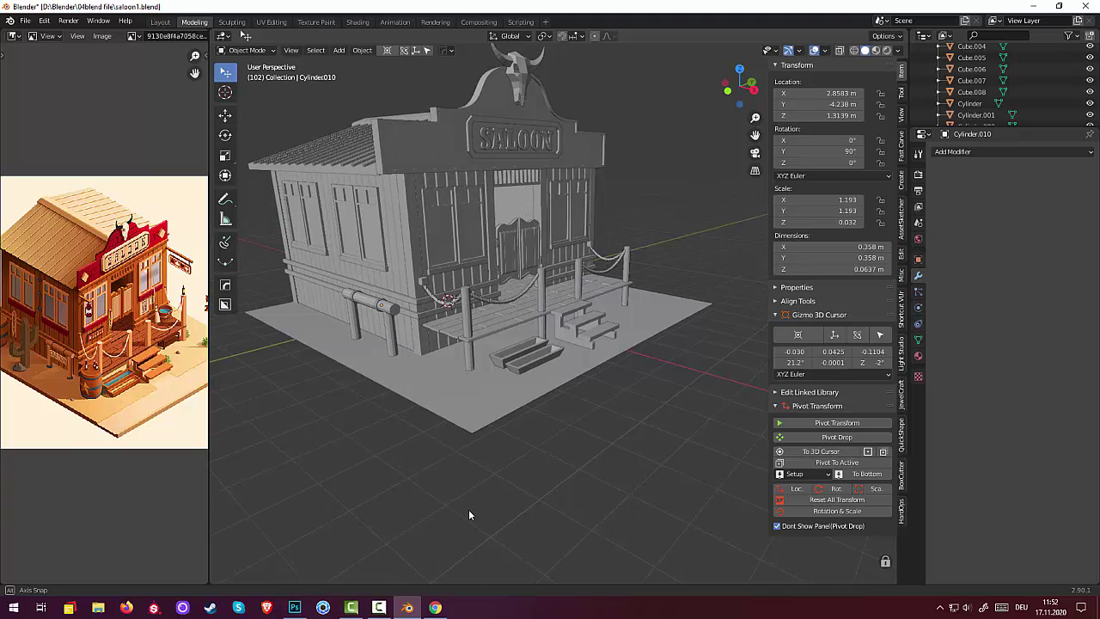
{"action": "left_click", "coordinate": [421, 162]}
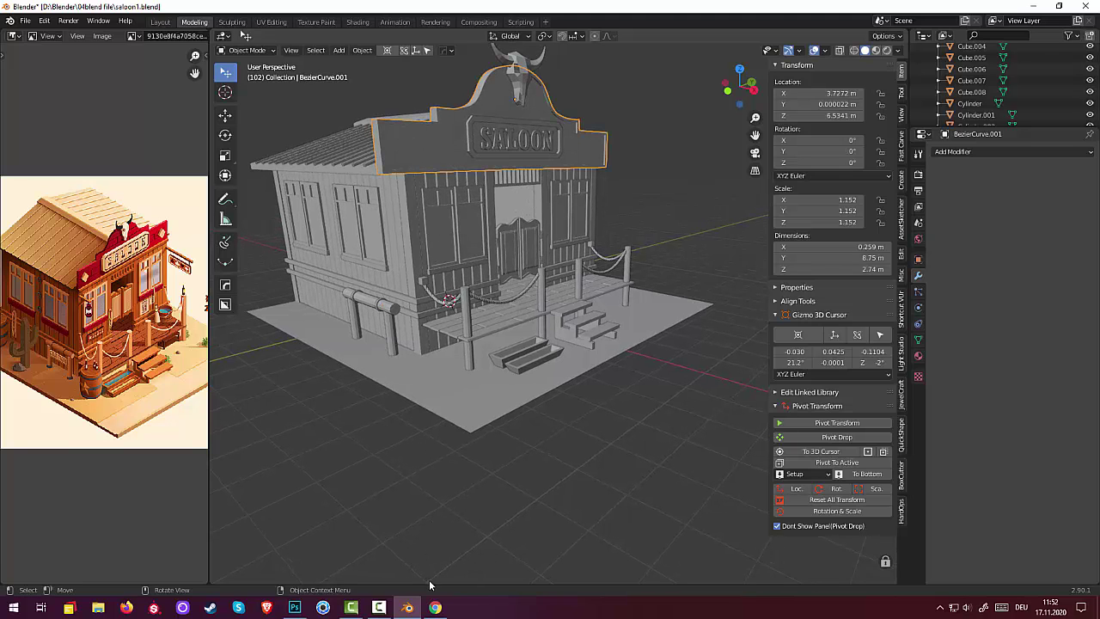
{"action": "left_click", "coordinate": [378, 608]}
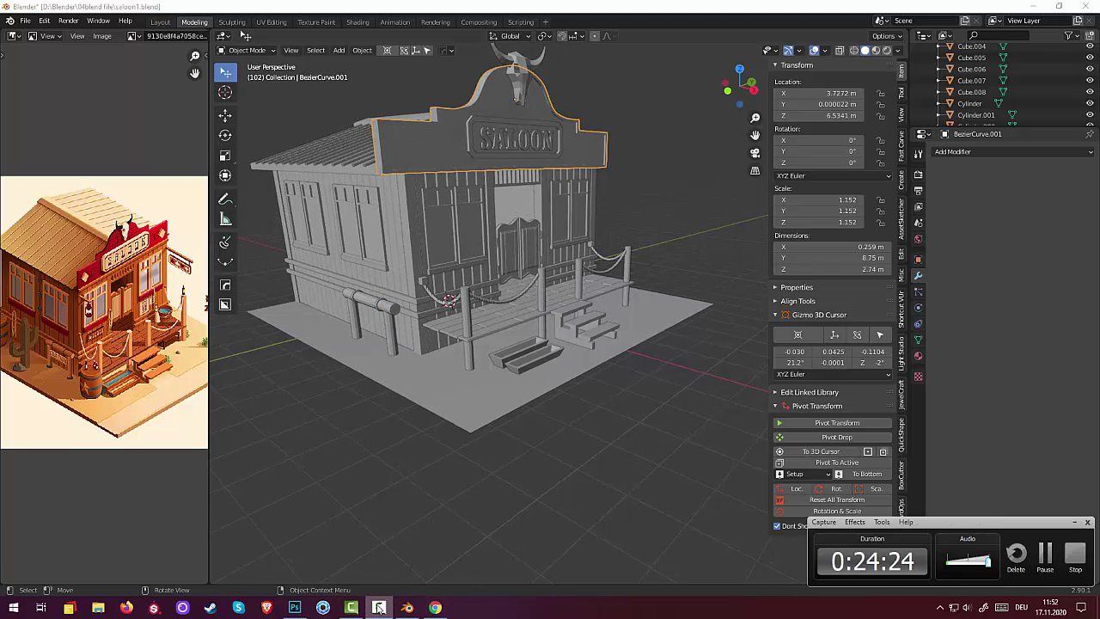
{"action": "left_click", "coordinate": [379, 608]}
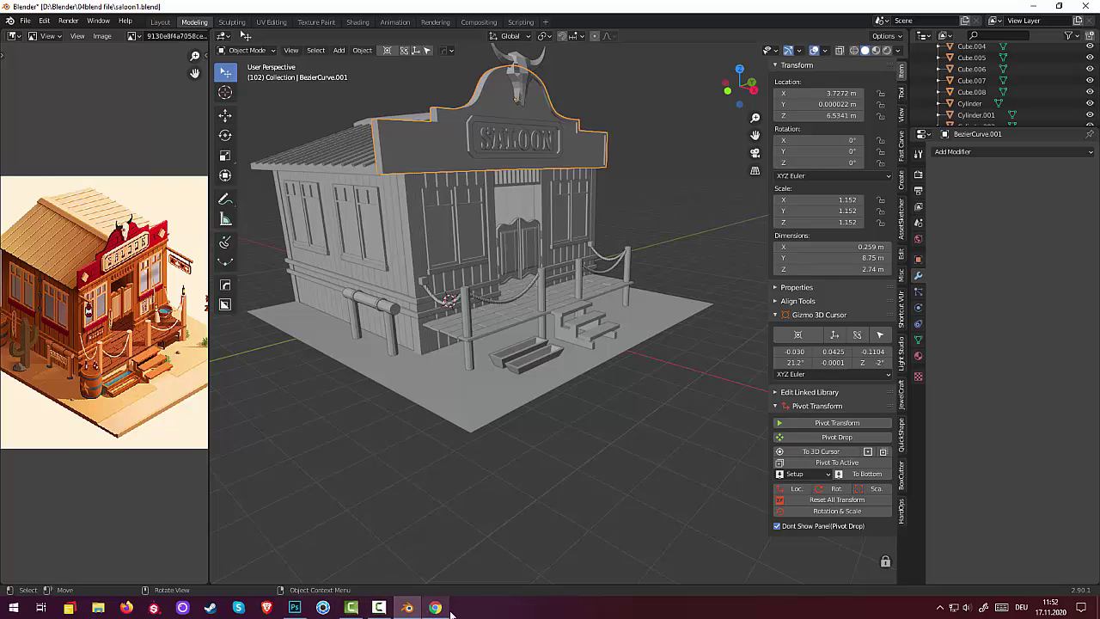
{"action": "left_click", "coordinate": [379, 607]}
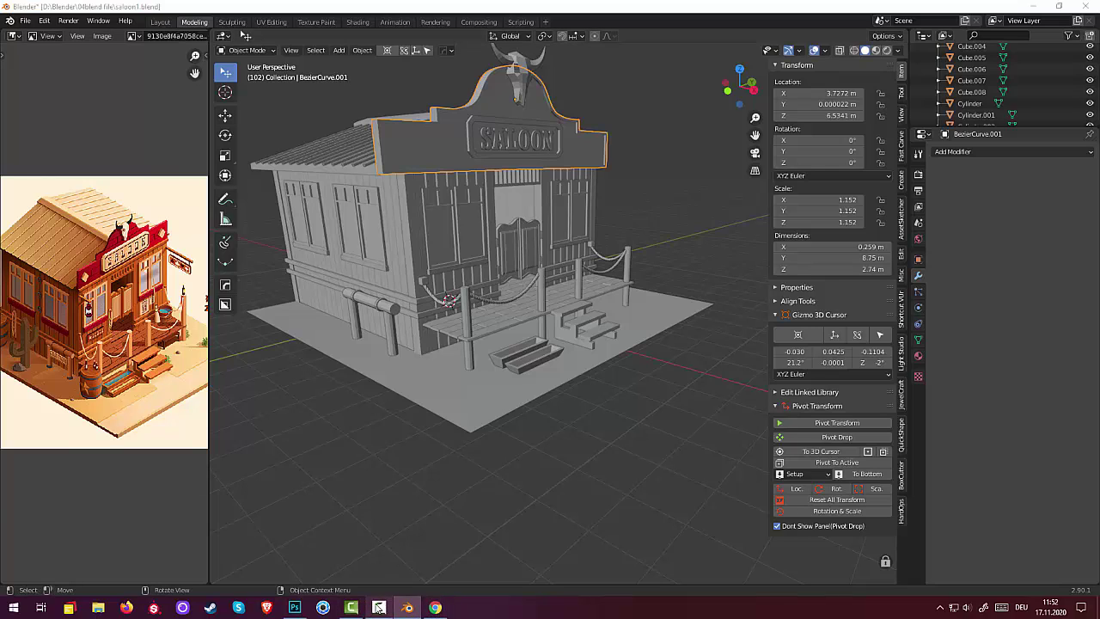